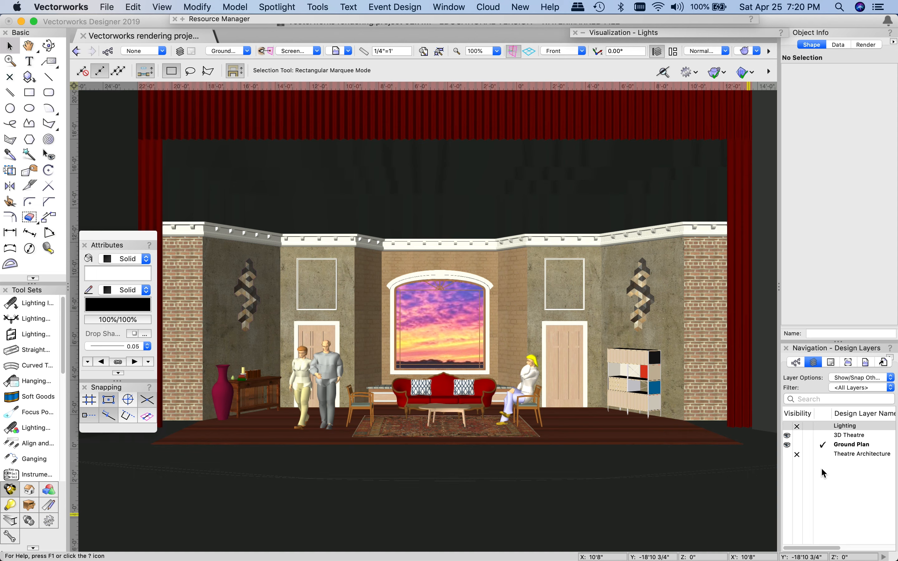
Step: Make the Lighting design layer visible and active, leaving the layer options at Show/Snap Others
click(822, 427)
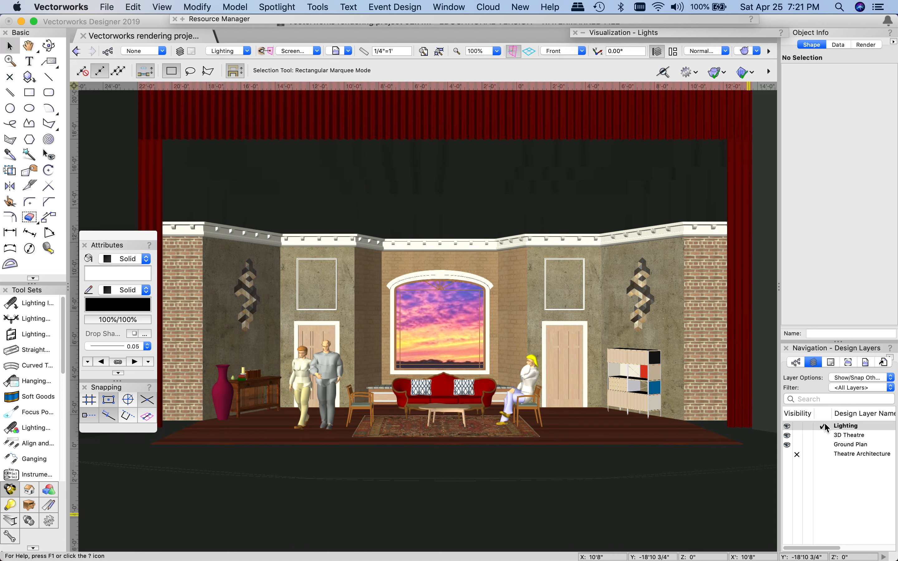
click(855, 377)
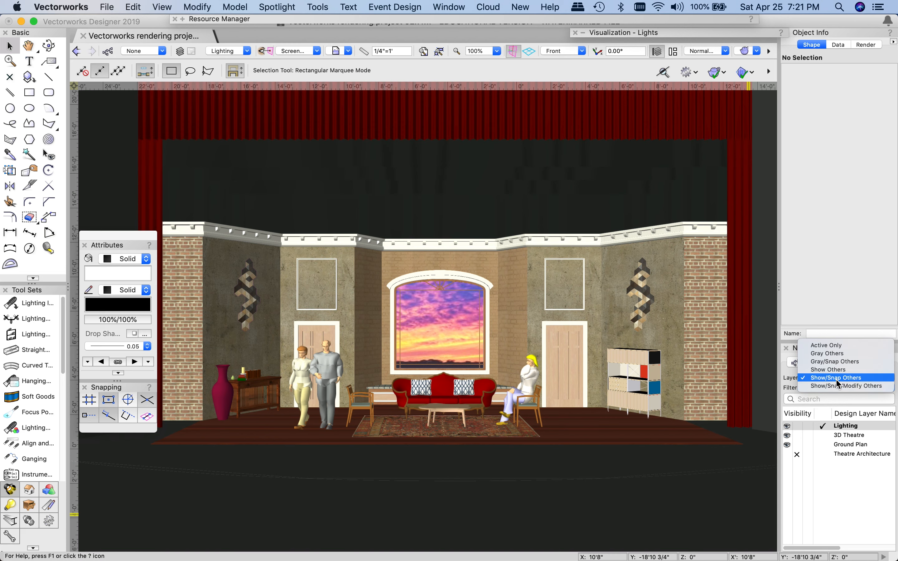
click(684, 313)
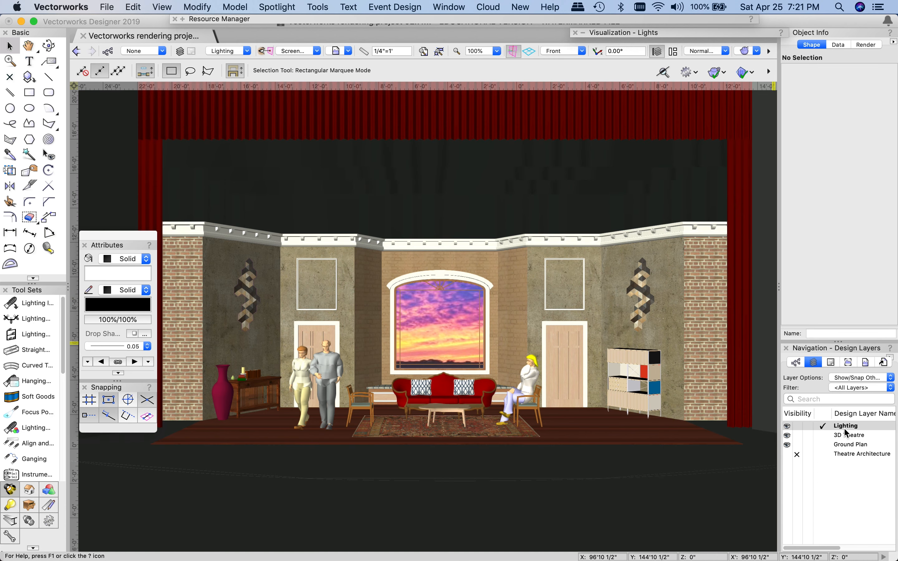
Step: Make Ground Plan the active design layer and select the stage-left door in the set wall
click(824, 444)
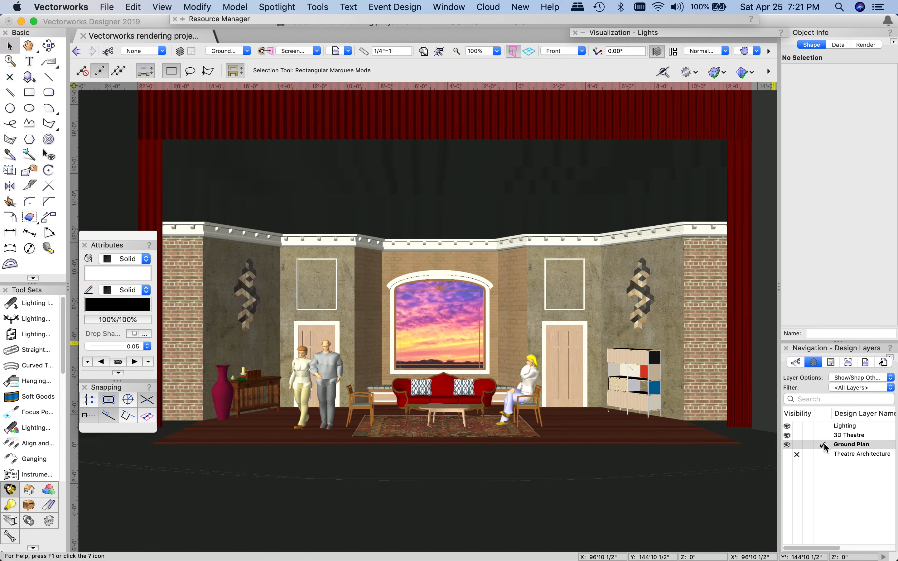
click(570, 329)
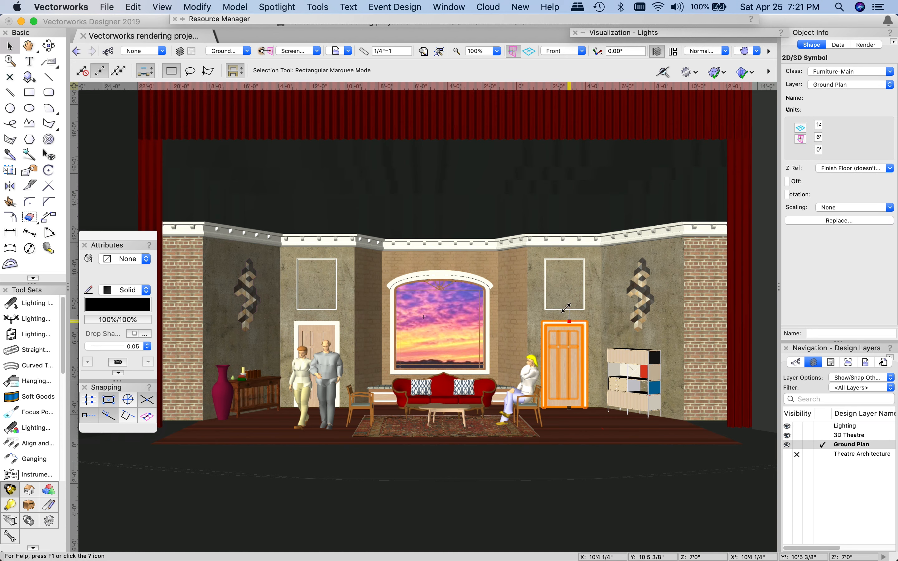
Step: Set the layer options to Show/Snap/Modify Others and make Lighting the active design layer
click(852, 378)
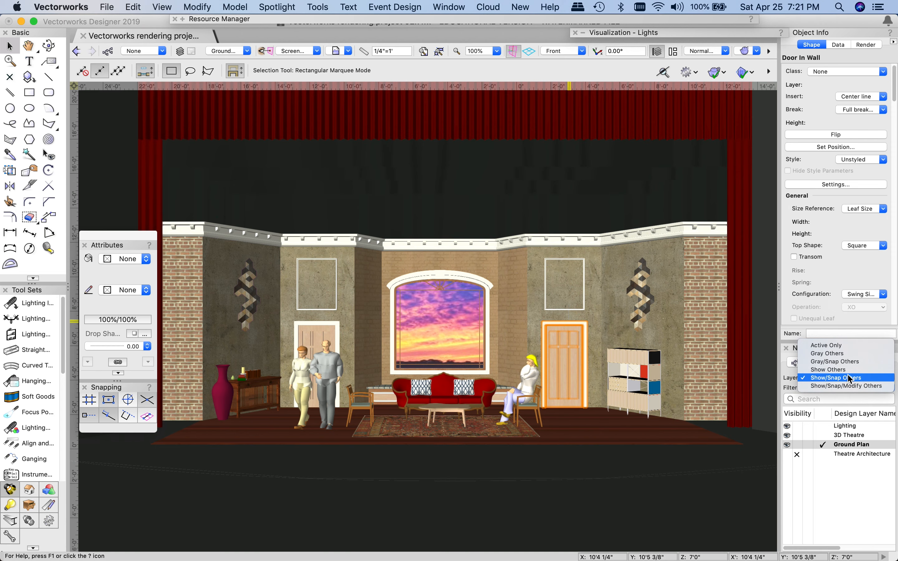
click(845, 385)
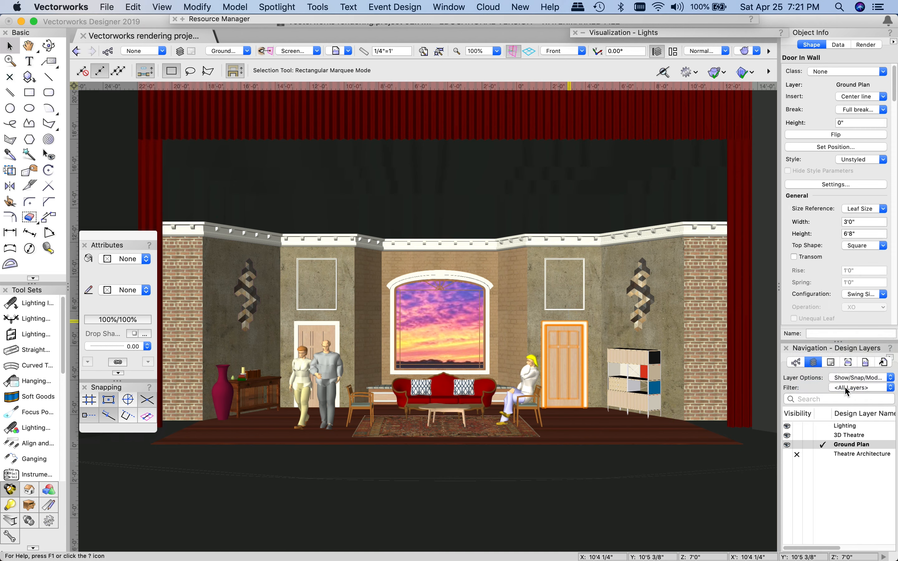
click(822, 425)
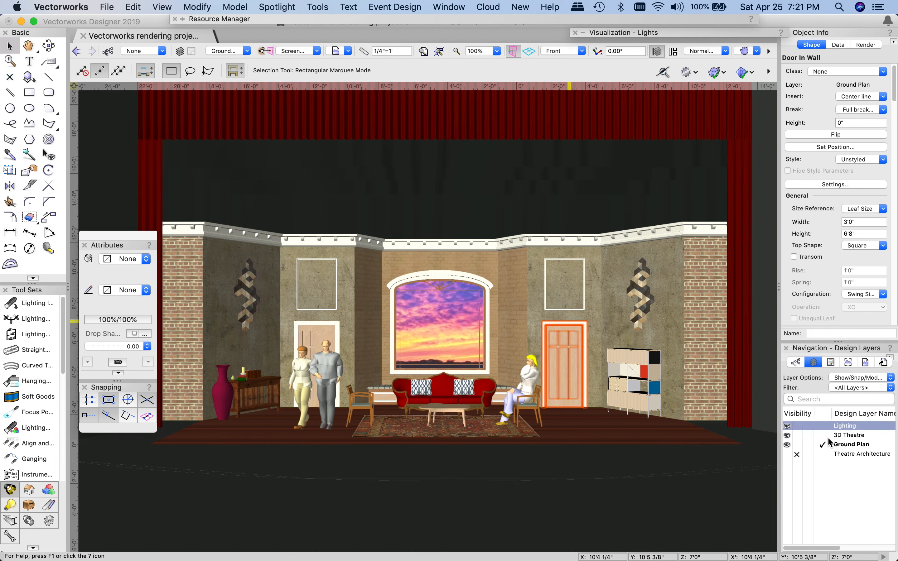
Step: Select the bookcase and the angled wall behind it, try moving that wall's downstage end, and undo the move
click(650, 355)
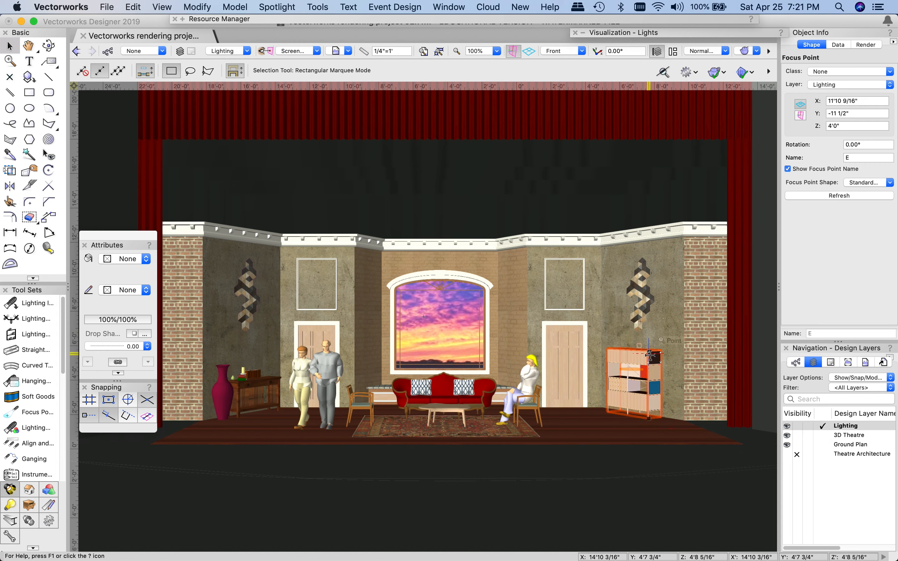
click(669, 380)
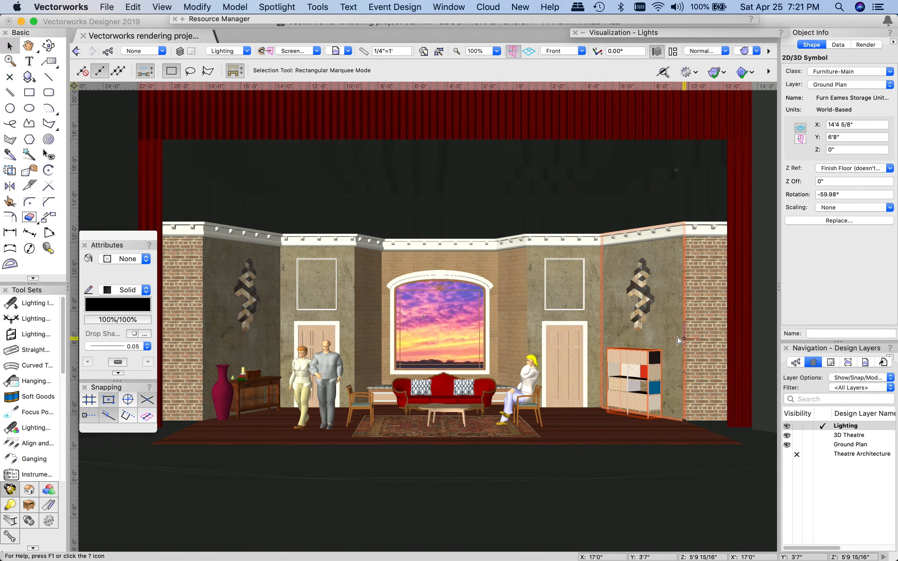
click(690, 424)
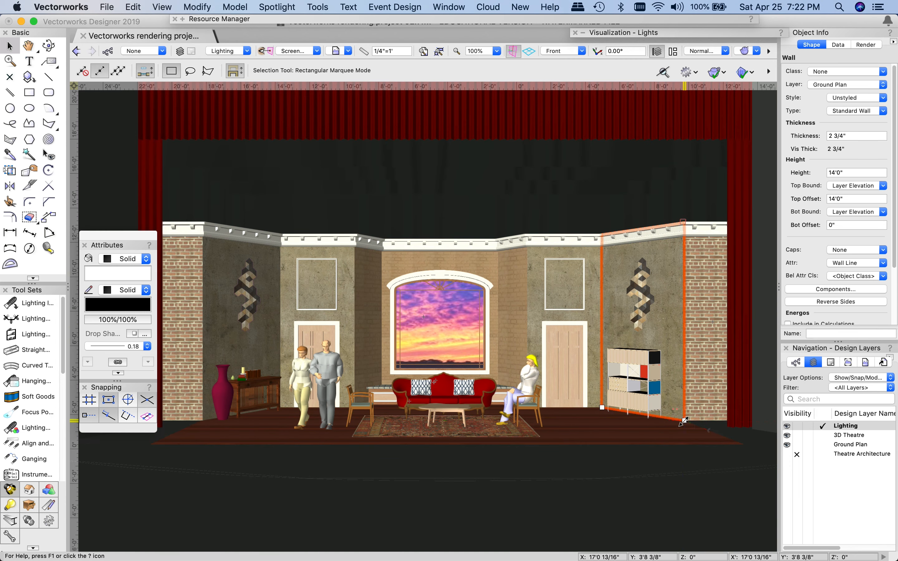
drag(683, 422, 662, 465)
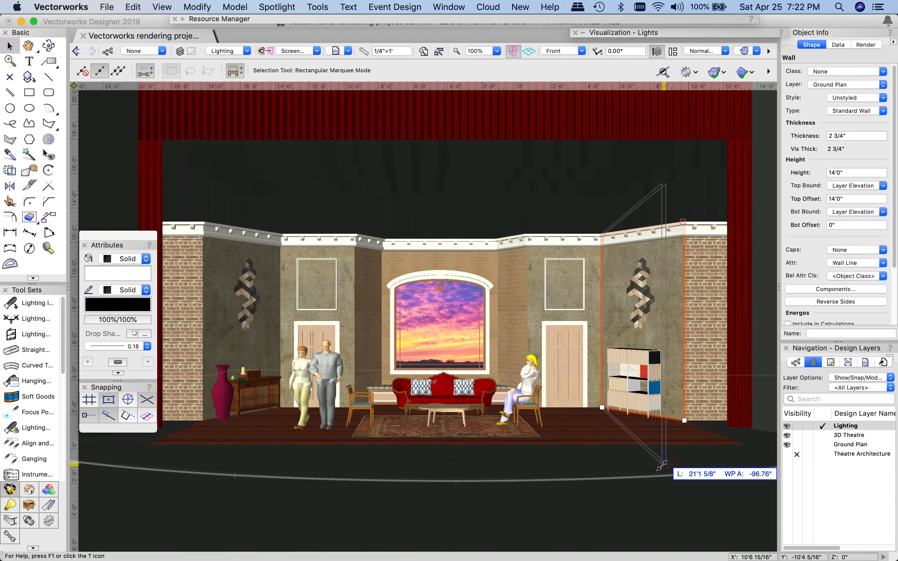
drag(662, 465, 663, 464)
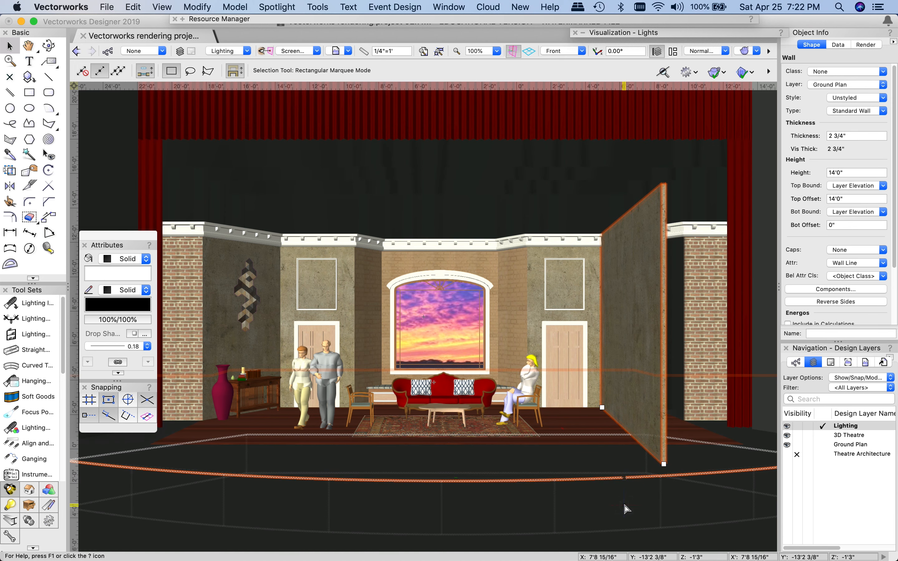
key(super+z)
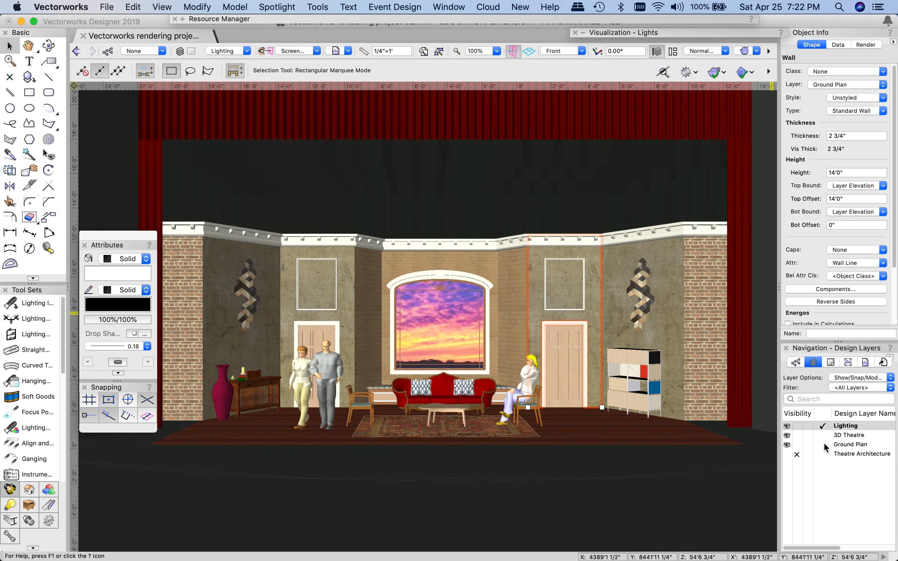
Step: Set the layer options to Show/Snap Others and switch the drawing to the Top/Plan view
click(848, 377)
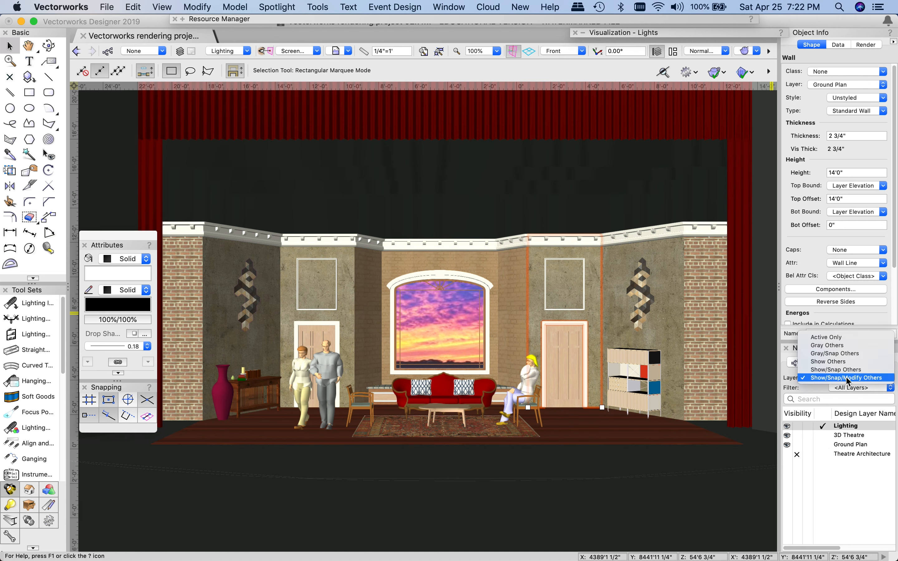
click(839, 370)
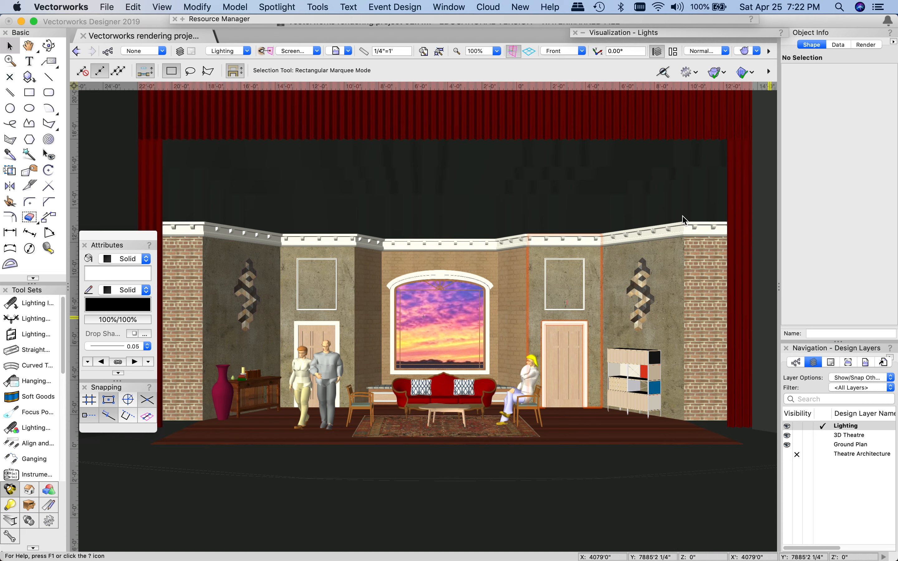
click(542, 51)
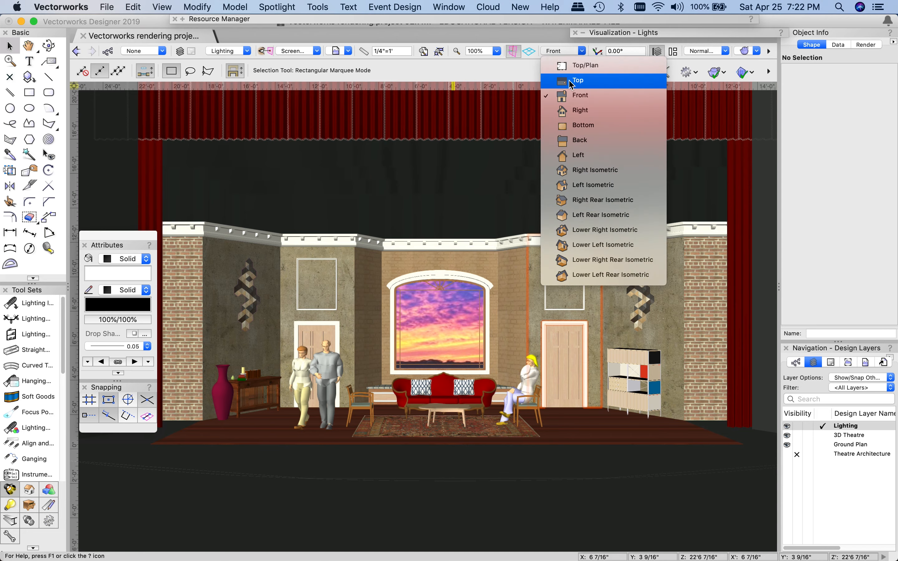
click(556, 85)
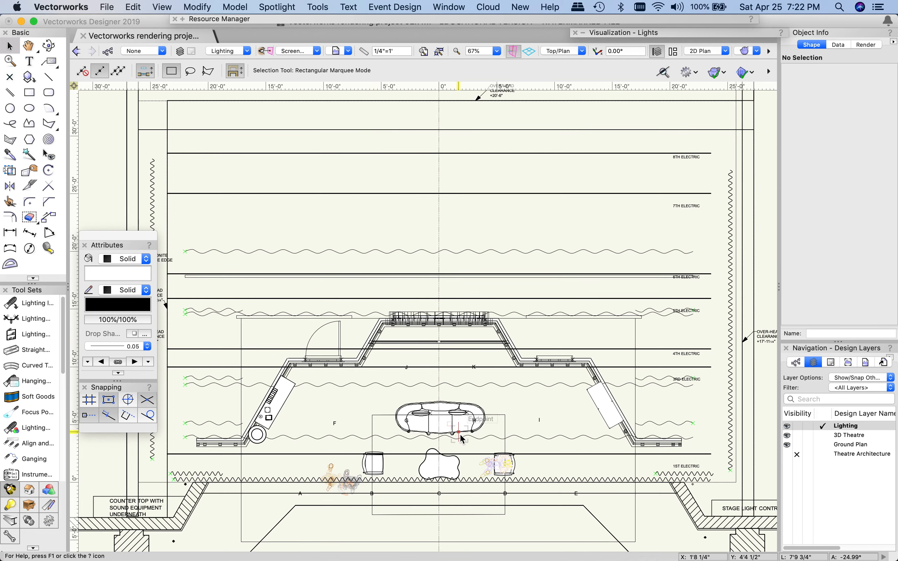
Step: Examine the hanging positions on the Lighting layer by selecting the apron truss, the FOH positions and the first electric
key(space)
drag(559, 509, 555, 311)
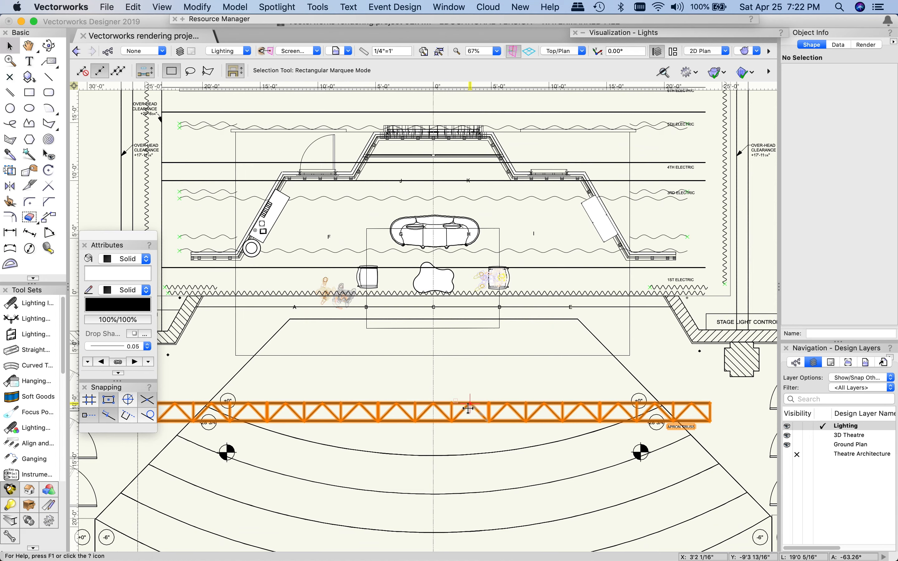
click(534, 371)
scroll(535, 370, down, 3)
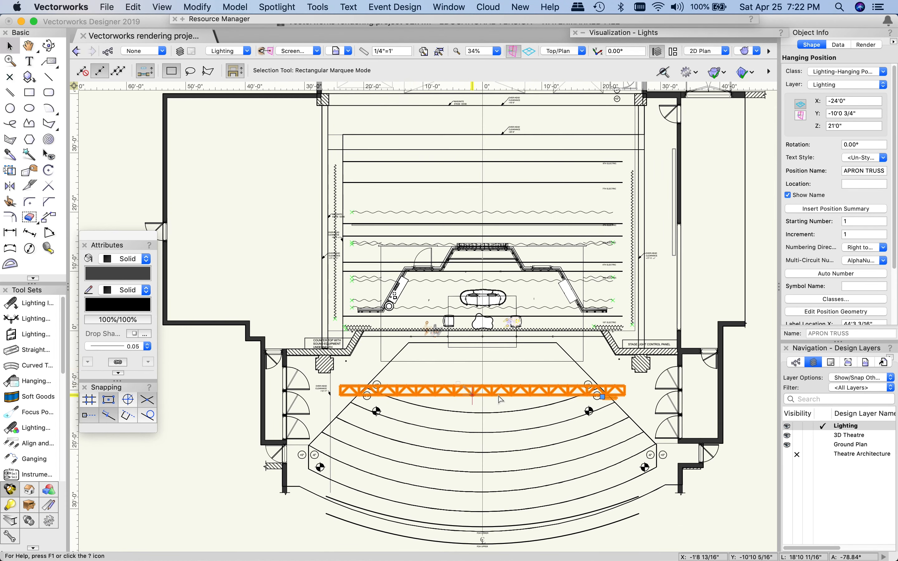
click(479, 537)
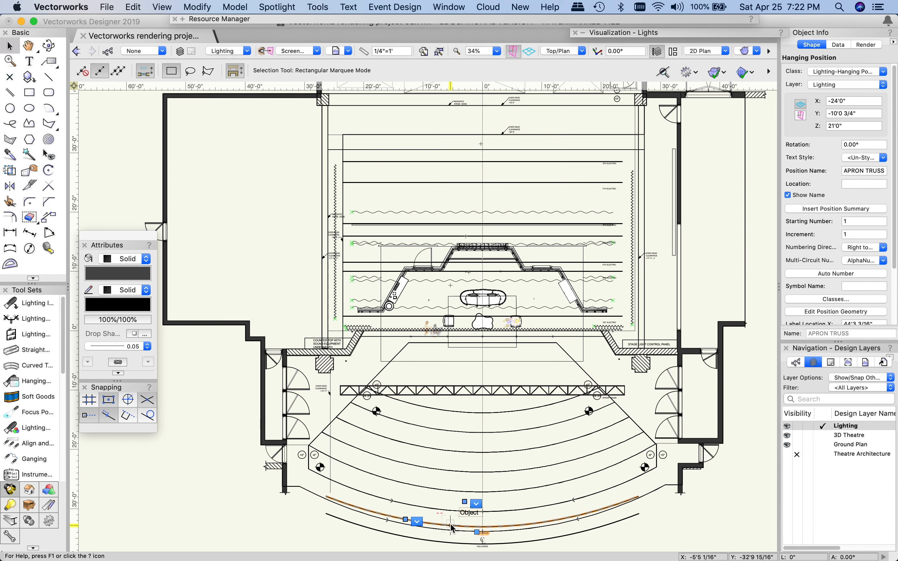
click(388, 520)
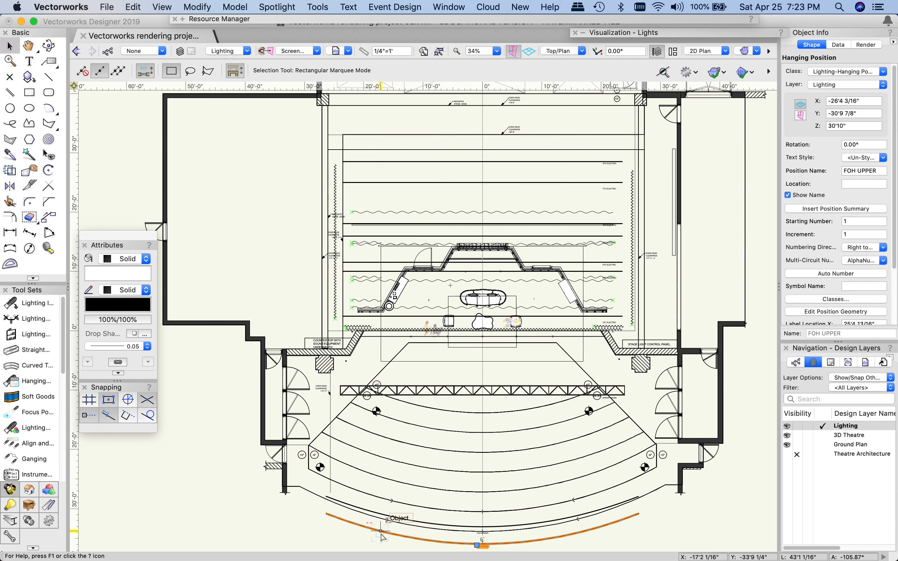
click(401, 316)
Step: Hide the 3D Theatre and Ground Plan design layers, keeping only the Lighting layer visible
scroll(401, 315, up, 5)
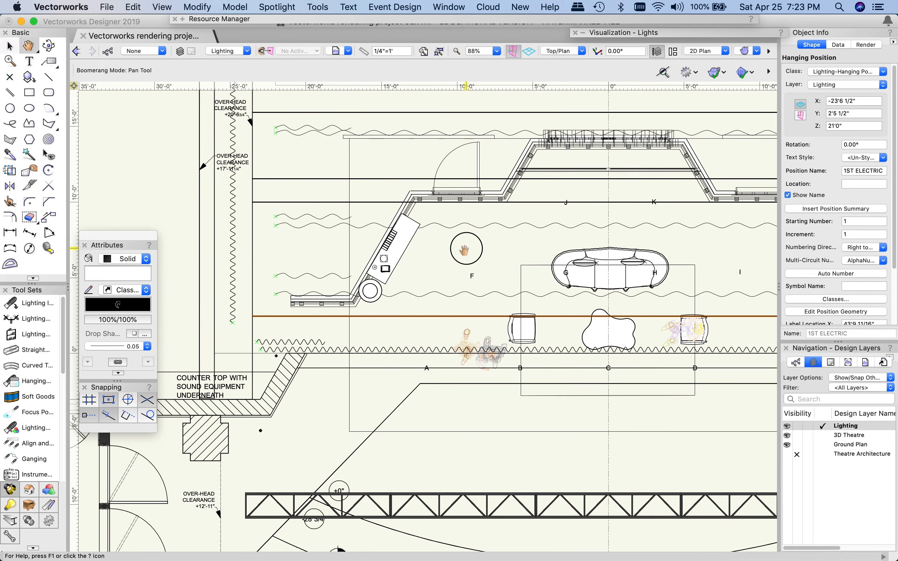
middle_drag(465, 250, 367, 327)
click(797, 435)
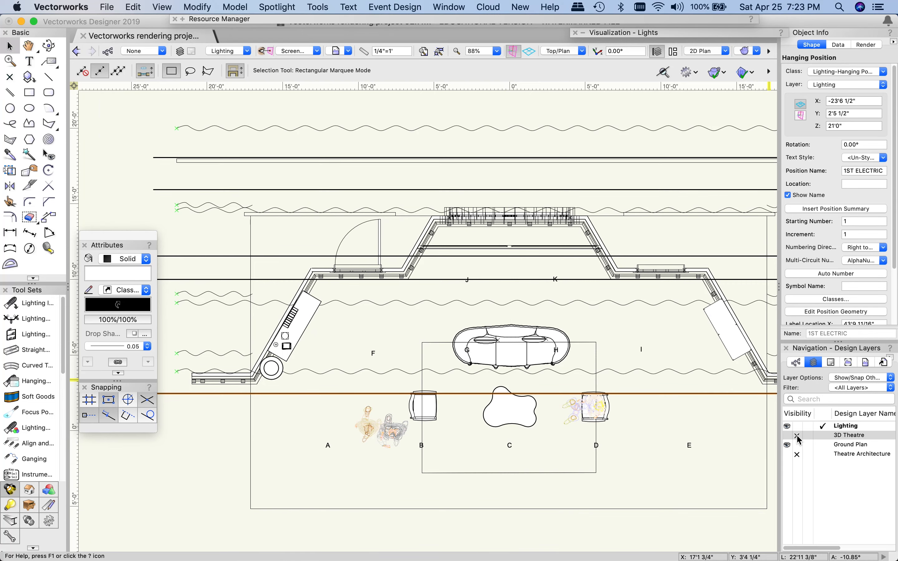
click(796, 445)
scroll(536, 448, down, 3)
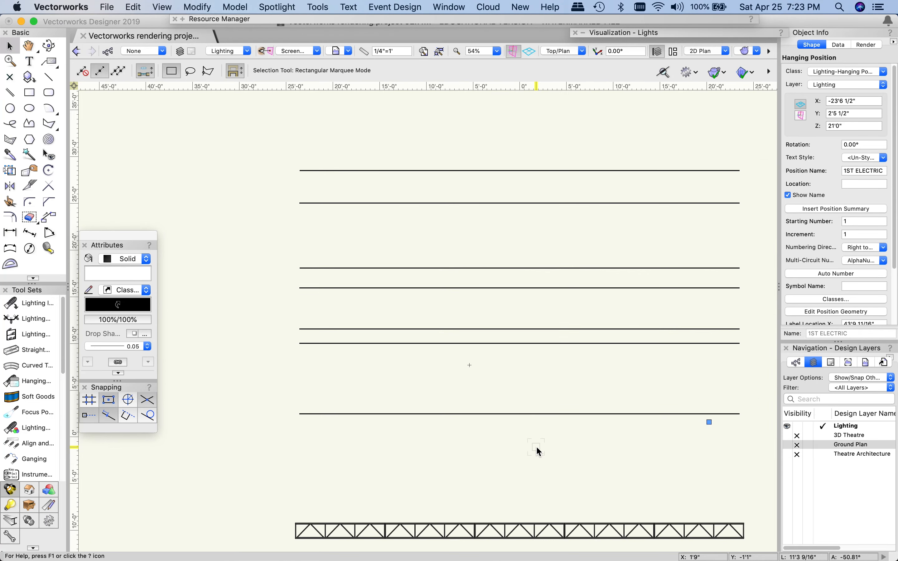
Step: Examine the electrics, apron truss and lettered focus points on the isolated Lighting layer
click(574, 289)
click(573, 273)
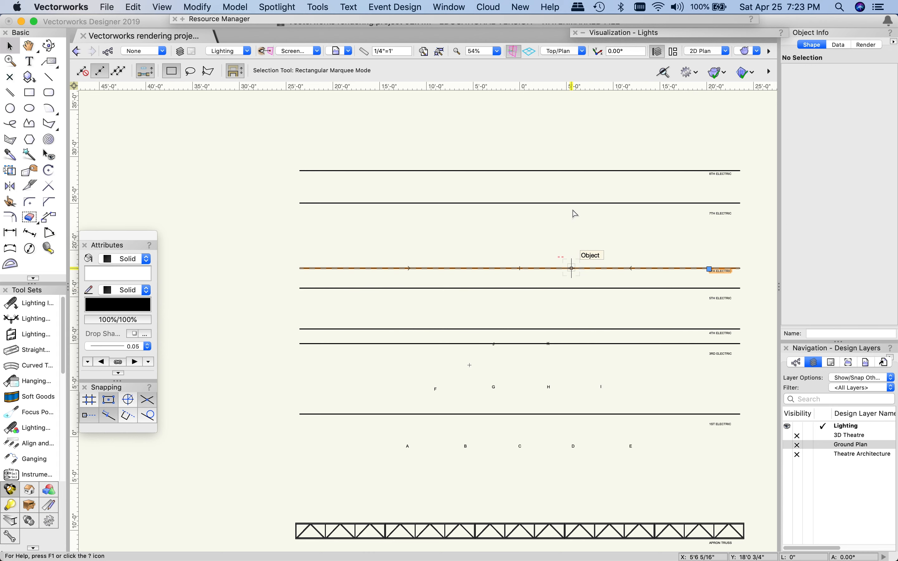
click(563, 203)
click(315, 394)
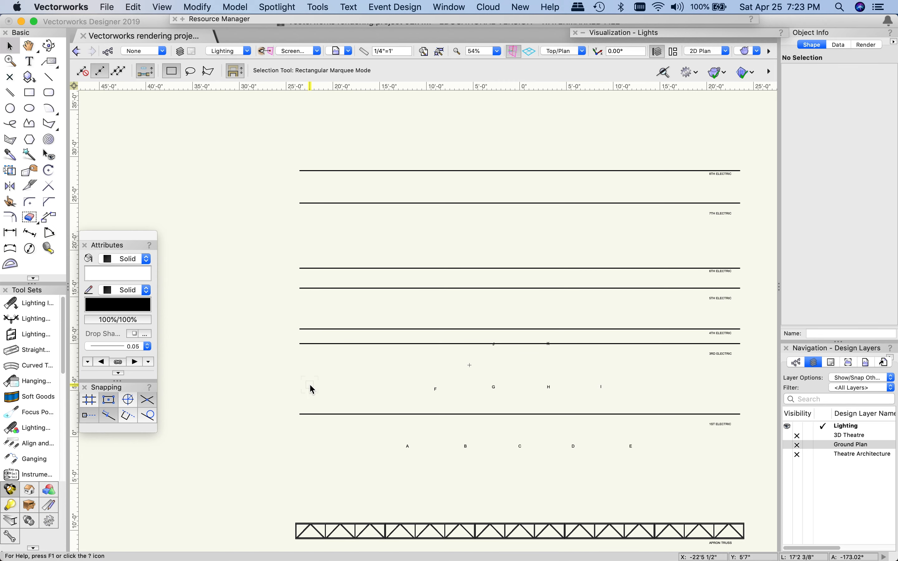
key(space)
mouse_move(683, 477)
mouse_down()
mouse_move(597, 436)
mouse_move(606, 444)
mouse_up()
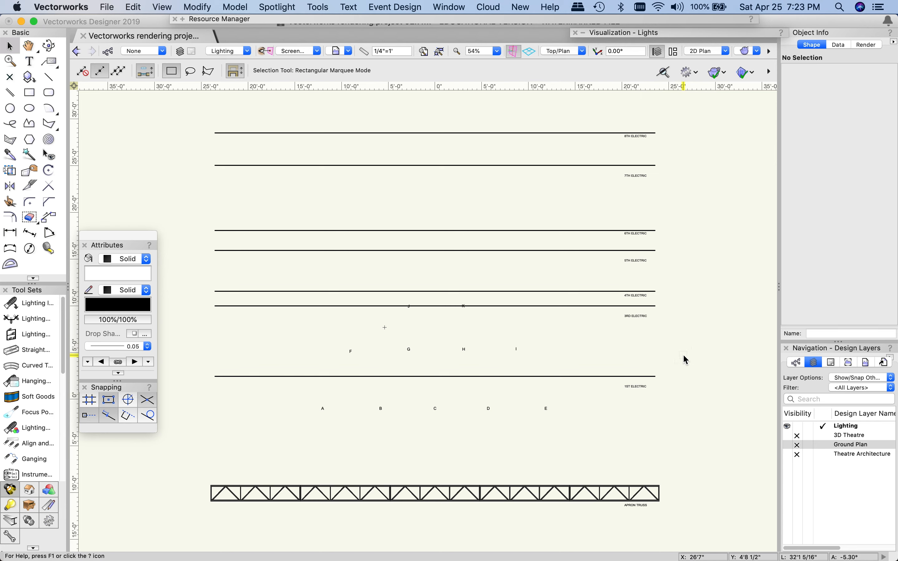
Step: Show the 3D Theatre and Ground Plan design layers again and select focus point A on the plan
click(788, 435)
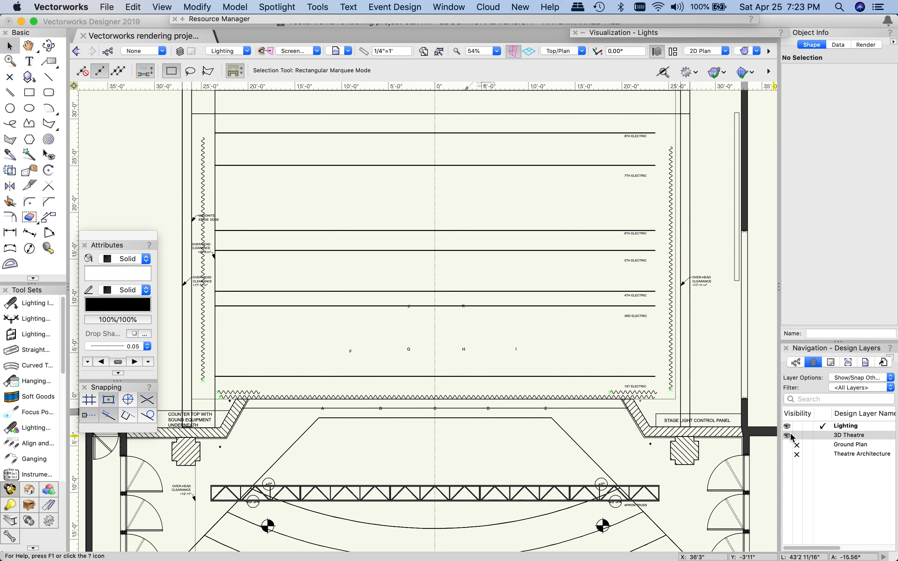
click(787, 445)
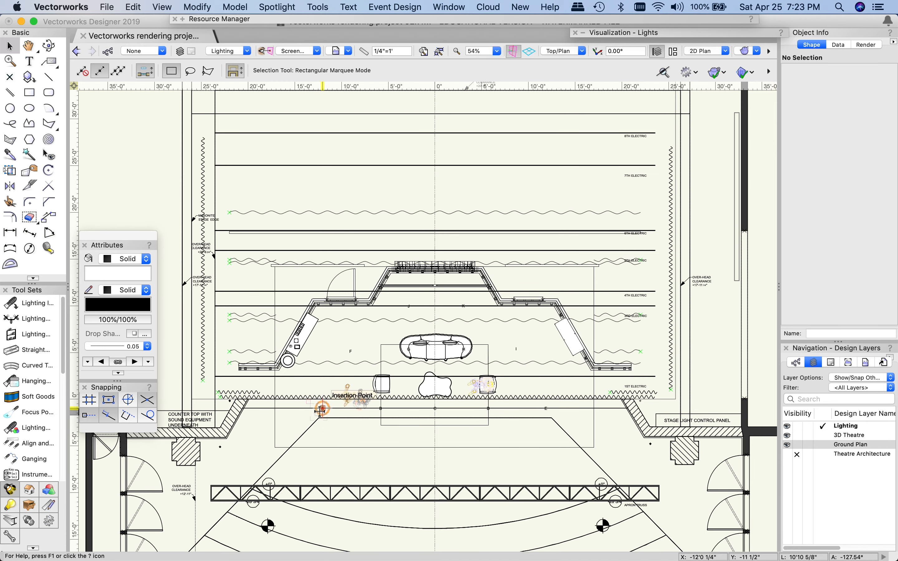
click(346, 363)
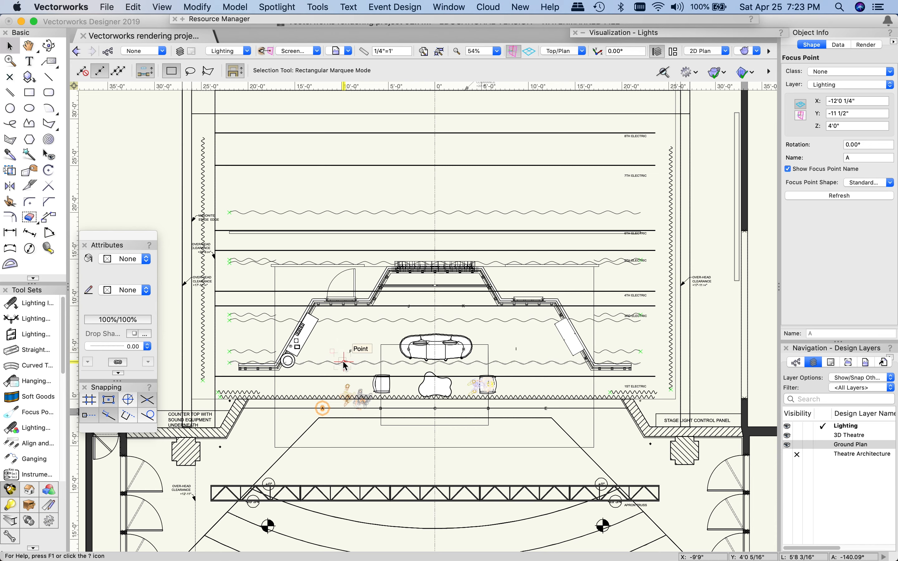
scroll(344, 364, up, 5)
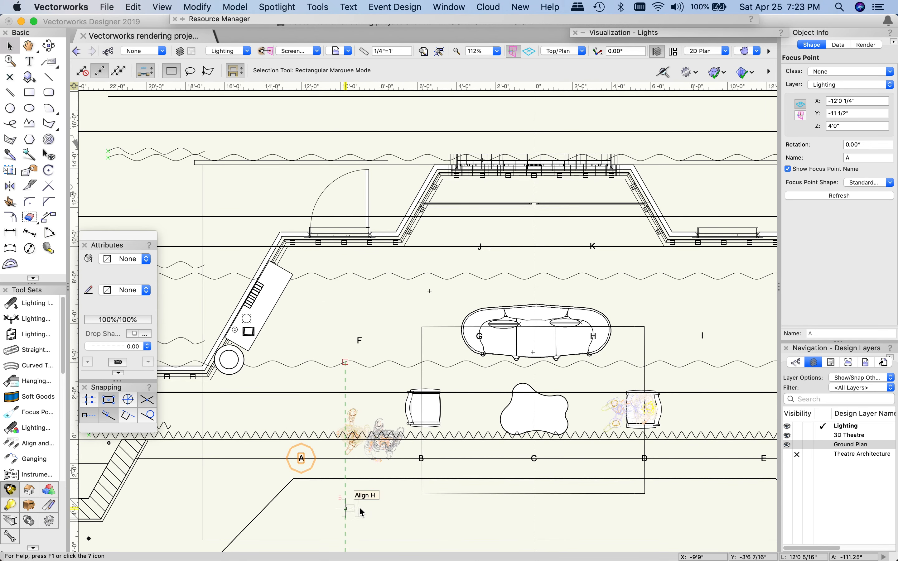
mouse_move(397, 506)
middle_down()
mouse_move(357, 428)
mouse_move(338, 440)
middle_up()
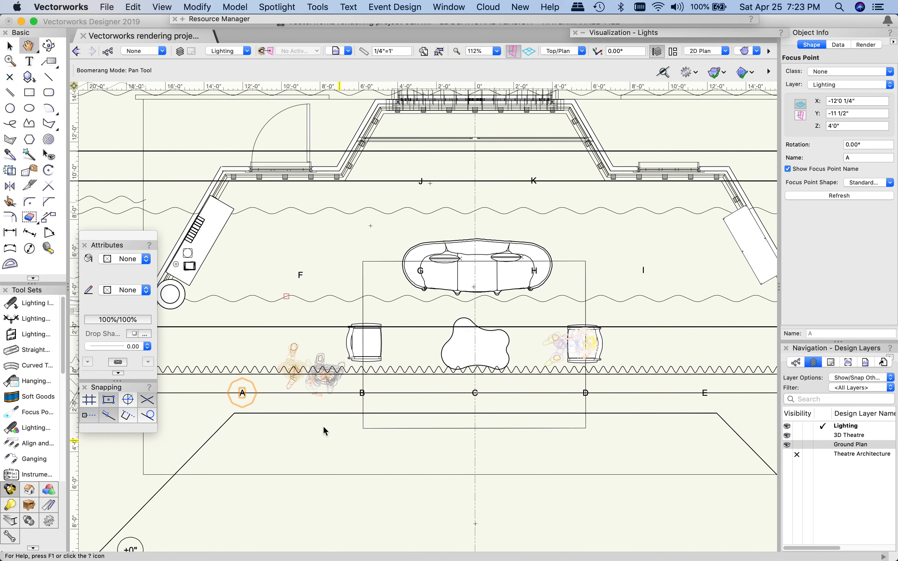
click(28, 418)
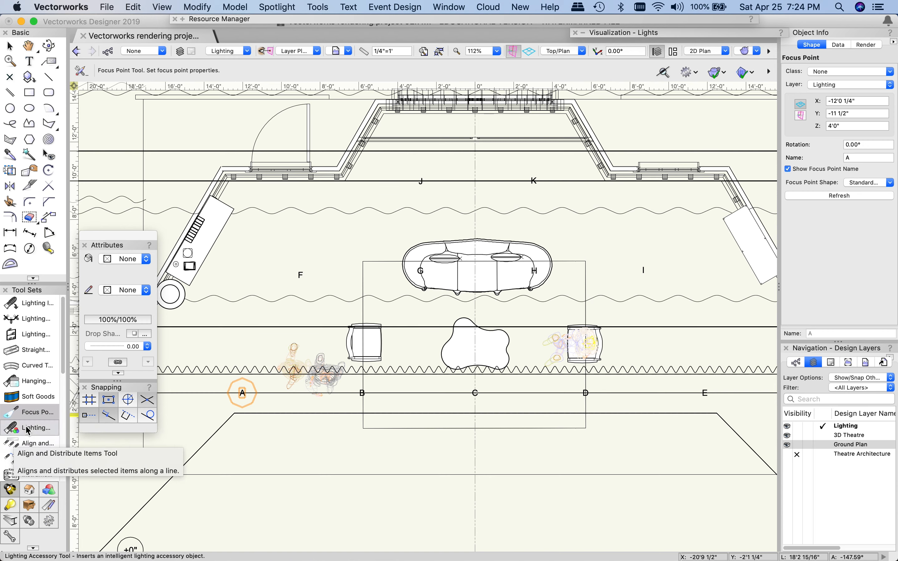
scroll(264, 478, down, 2)
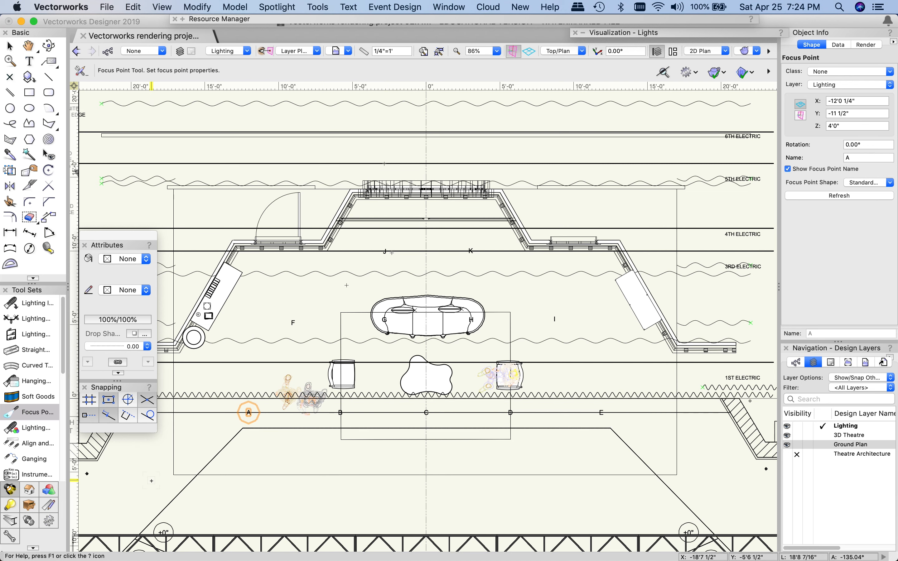
click(152, 482)
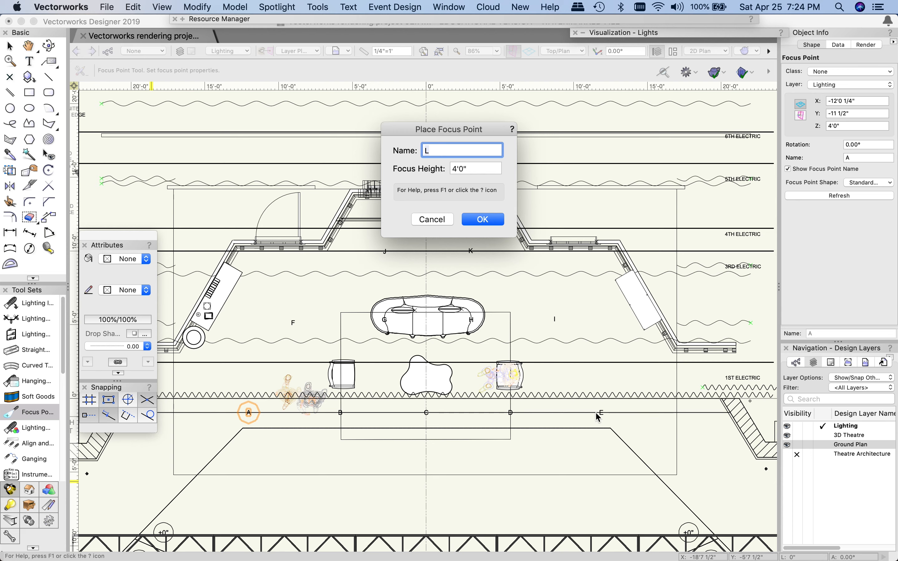
click(434, 221)
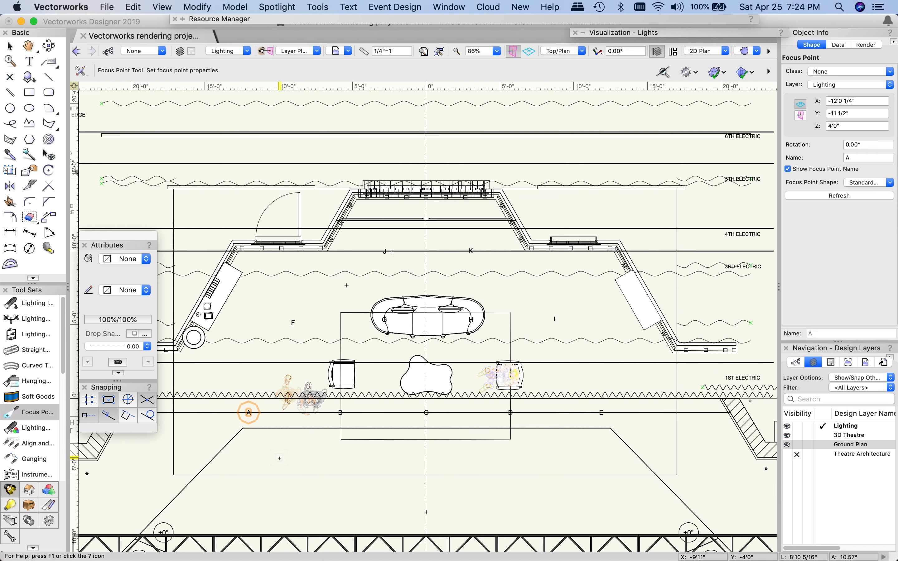
key(x)
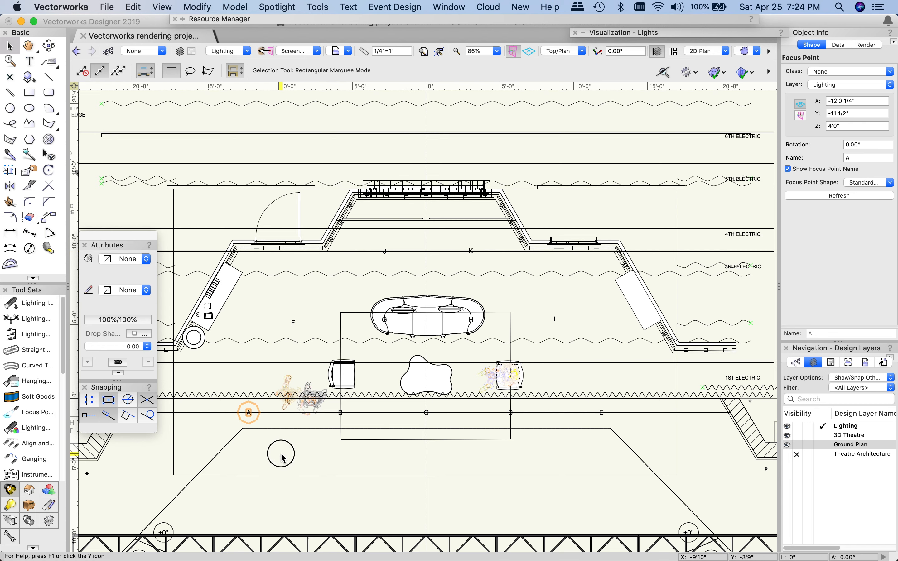
click(222, 463)
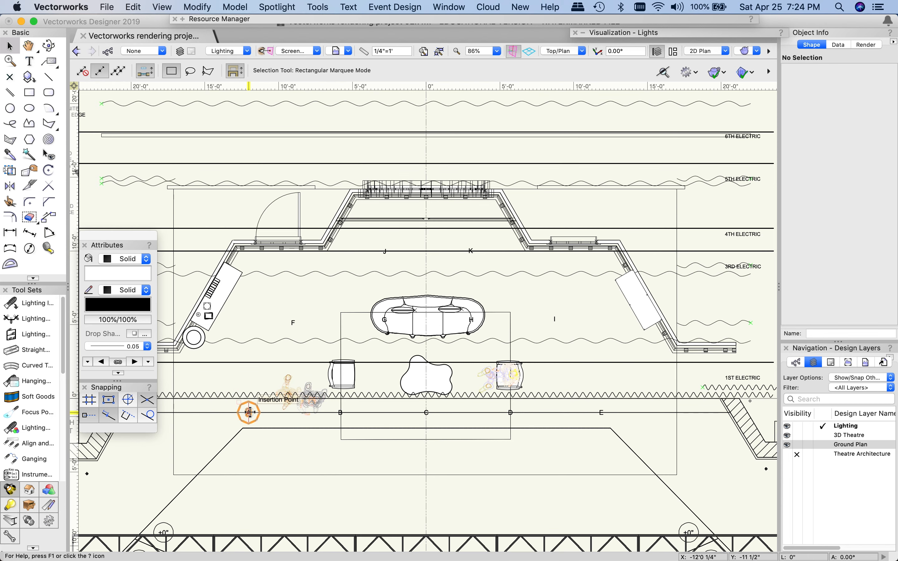
Step: Set the fill and pen style of focus point A to Solid
click(122, 259)
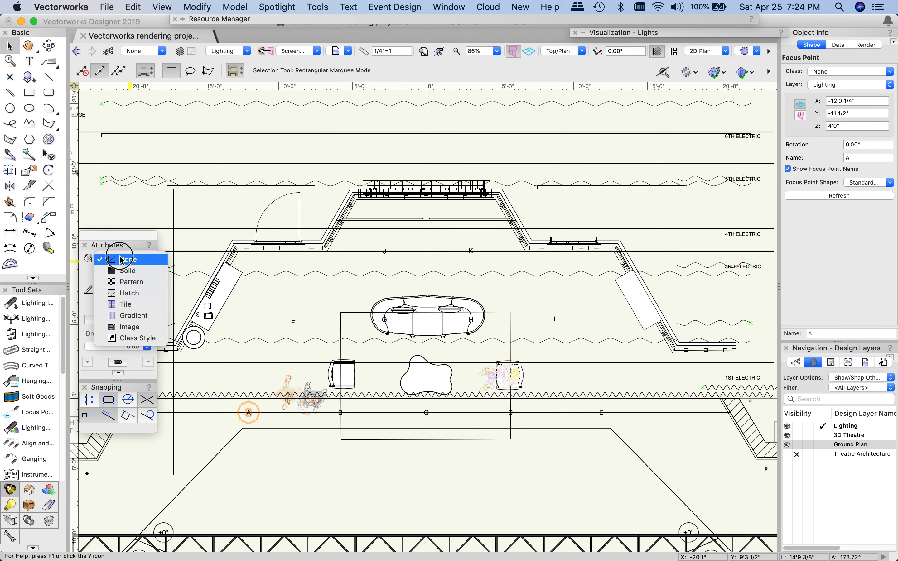
click(122, 272)
click(122, 290)
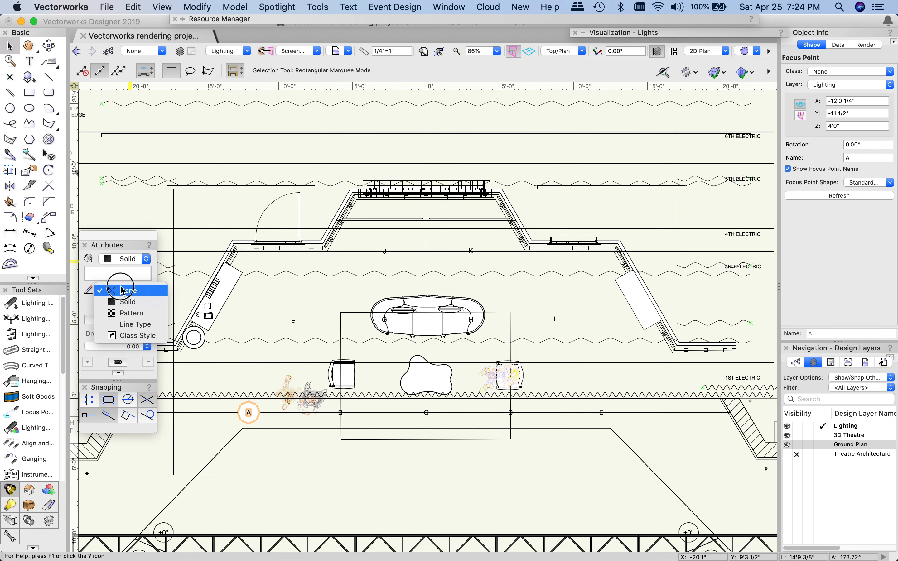
click(123, 302)
click(214, 424)
scroll(213, 424, up, 5)
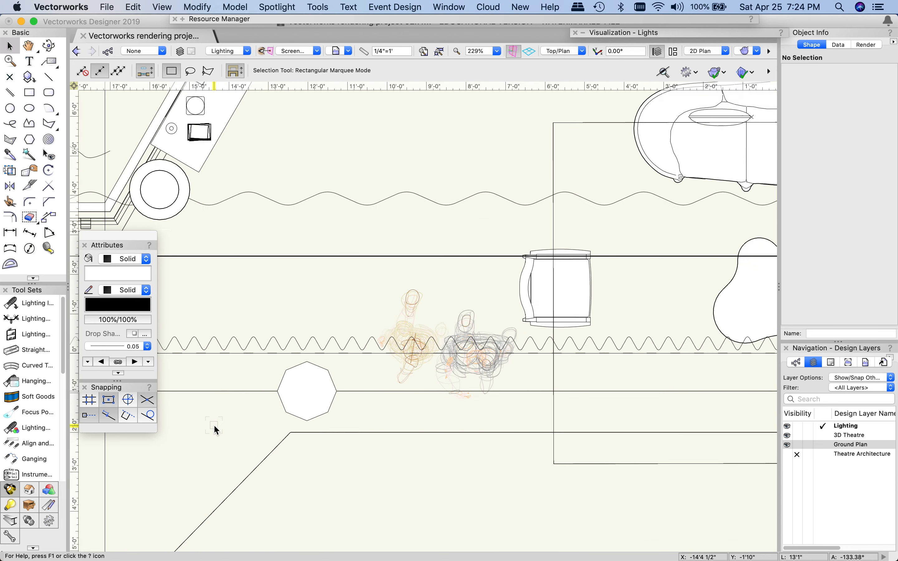
Step: Set the fill and pen style of focus point A back to None
click(117, 259)
click(111, 246)
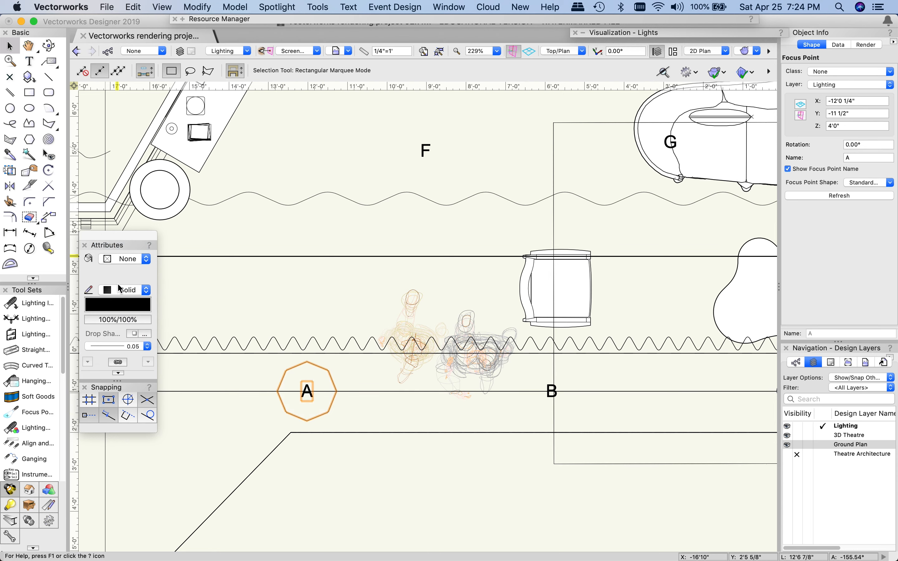
click(127, 290)
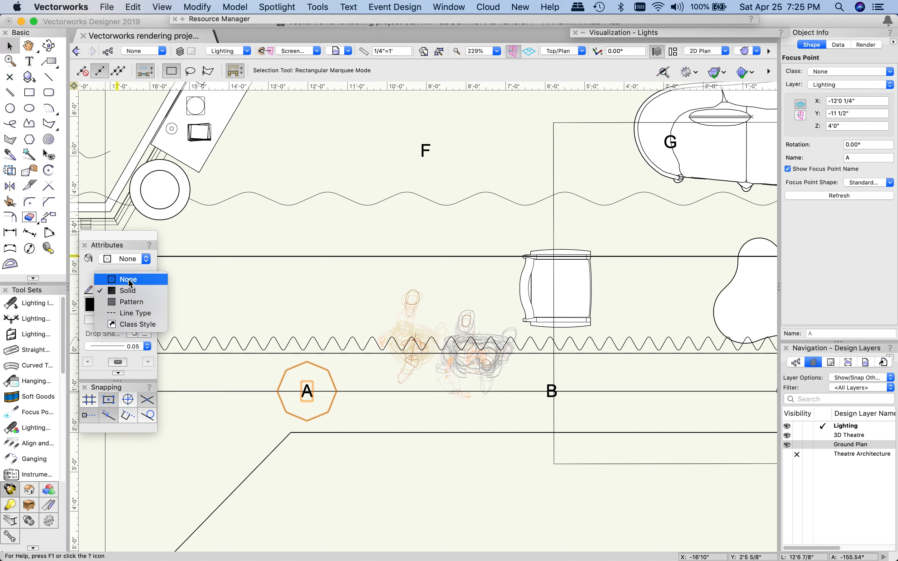
click(130, 283)
click(205, 419)
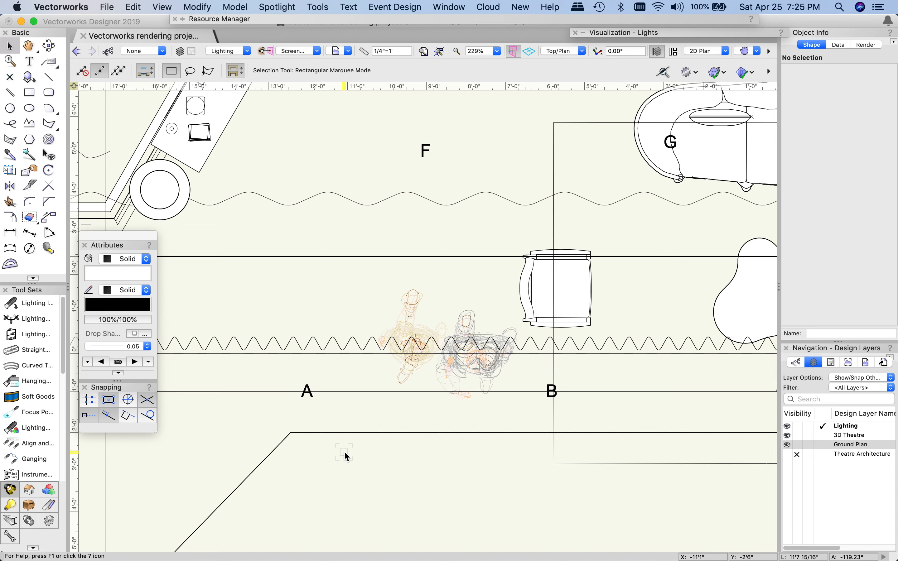
Step: Examine the focus points on stage and the apron truss in front of them on the plan
scroll(344, 451, down, 2)
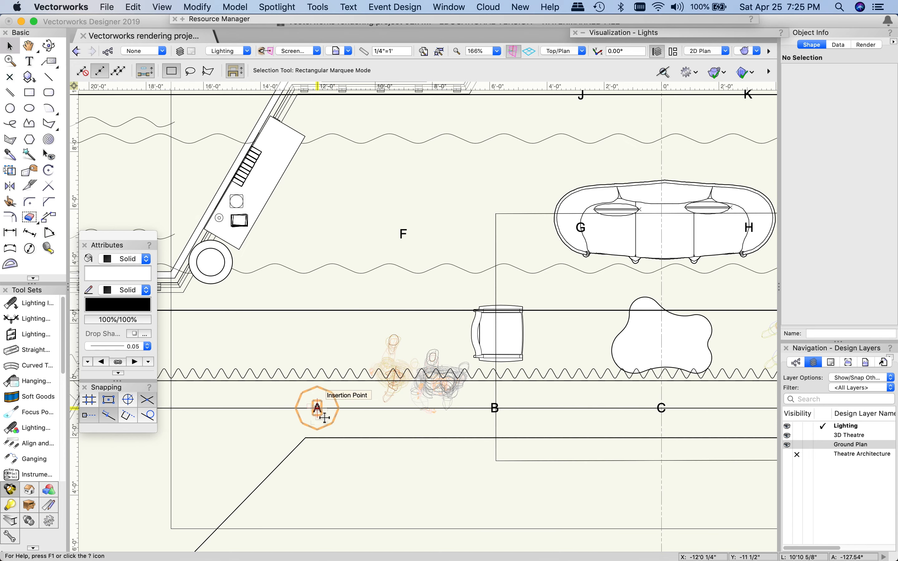
scroll(367, 462, down, 1)
middle_drag(536, 487, 423, 449)
scroll(423, 448, down, 1)
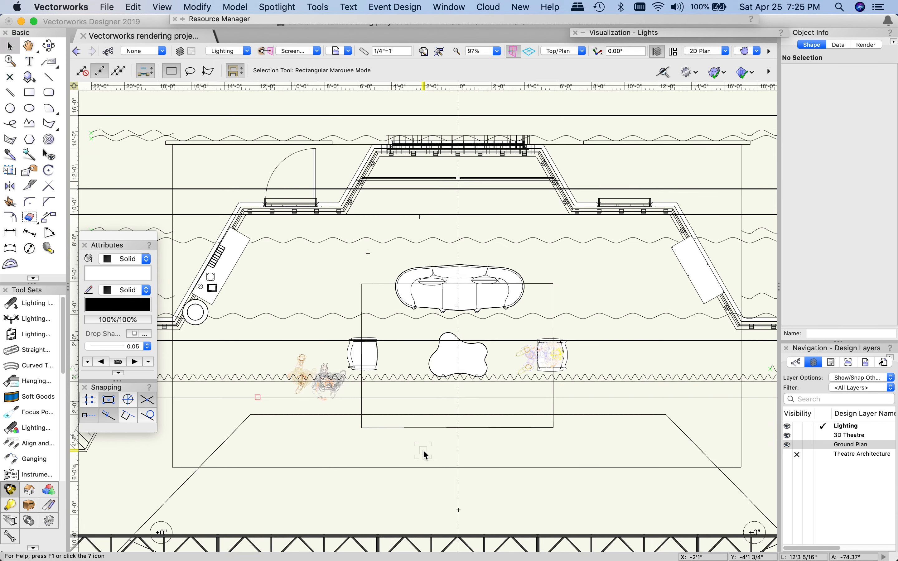
scroll(401, 502, down, 1)
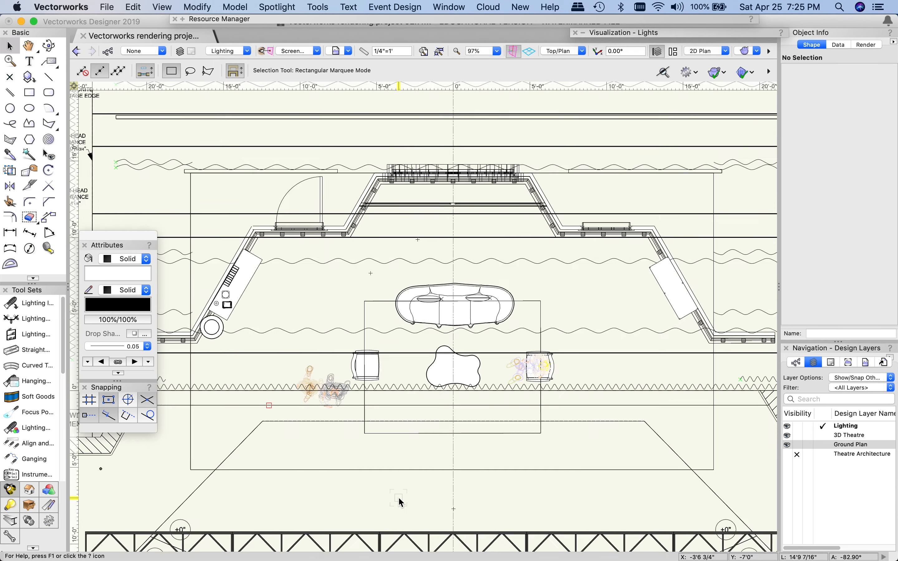
middle_drag(478, 501, 483, 413)
click(361, 431)
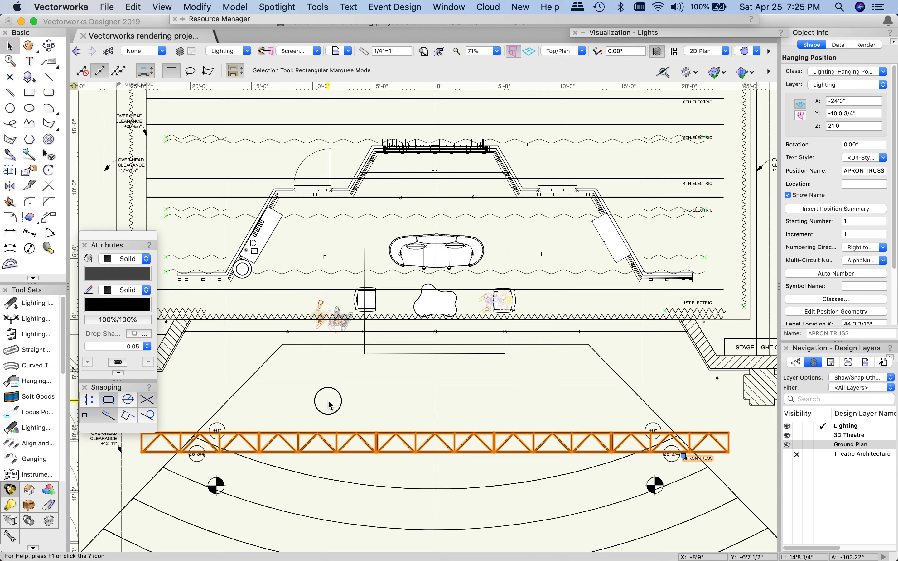
click(320, 406)
scroll(367, 408, down, 2)
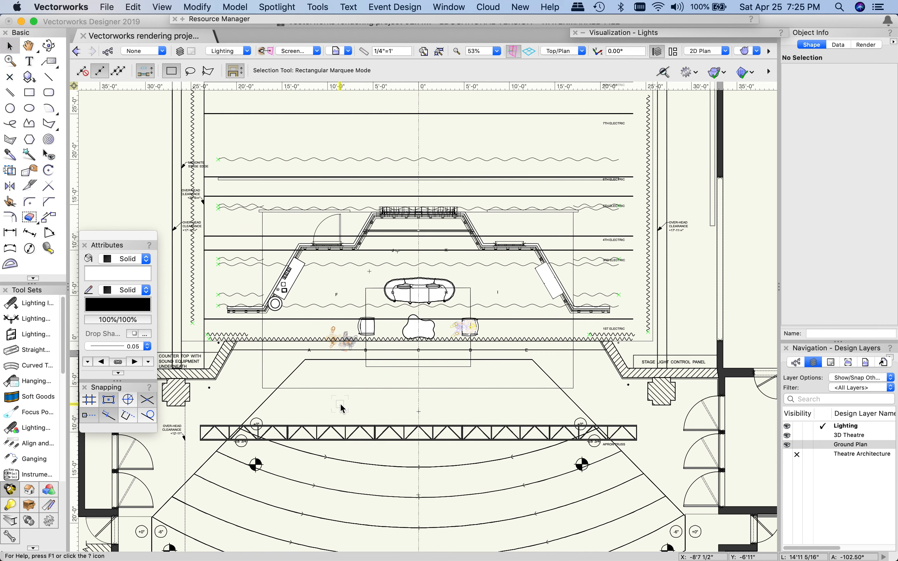
Step: In the Resource Manager, collapse the Objects - Architecture library folder and expand Objects - Ent Lighting Instruments
mouse_move(426, 22)
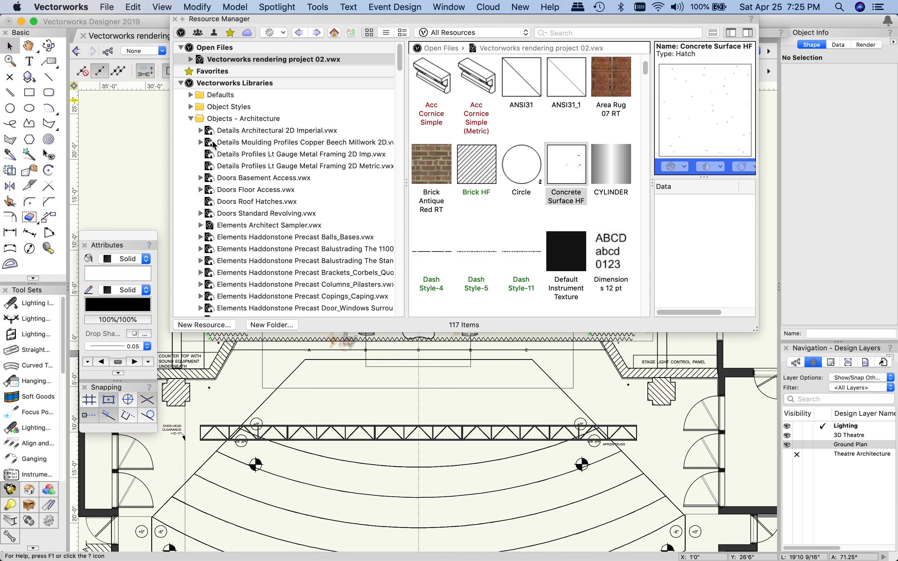
click(190, 119)
click(191, 142)
scroll(242, 197, down, 1)
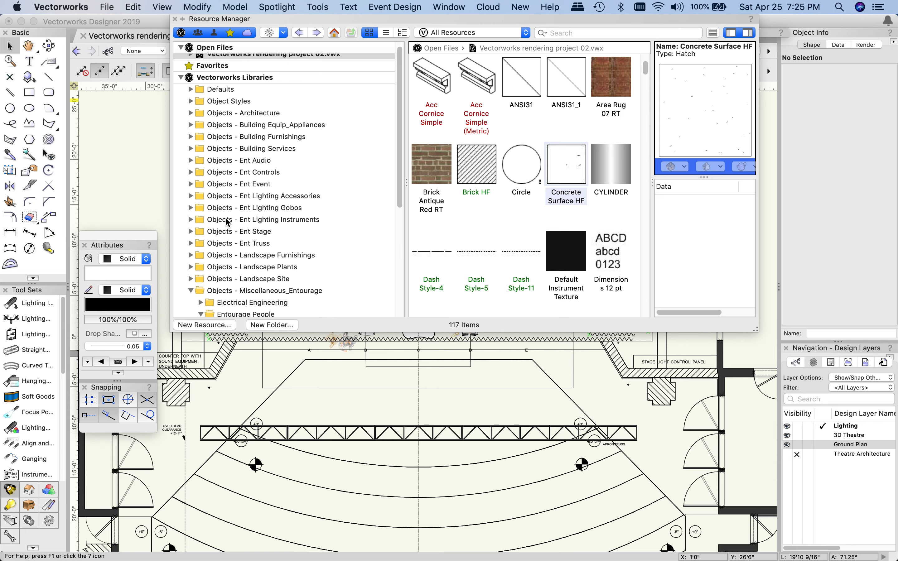
click(191, 220)
Step: Find the ETC Source 4.vwx file among the lighting instrument libraries and show the contents of its Source 4 folder
scroll(207, 186, down, 5)
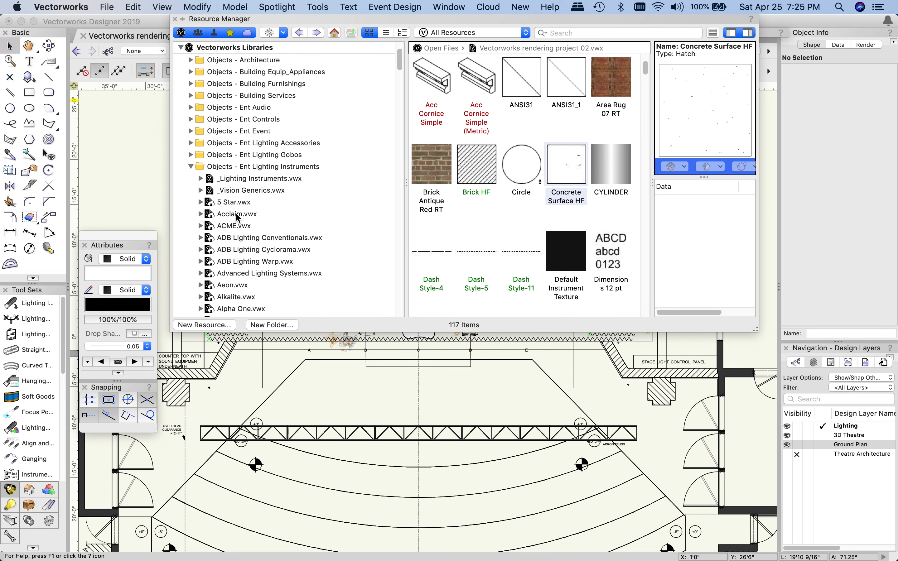
scroll(185, 166, down, 8)
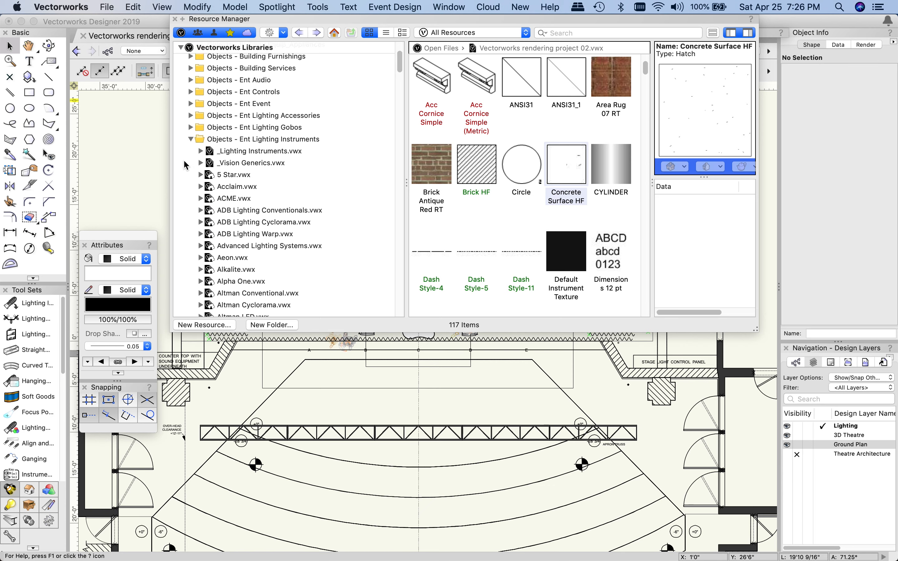
scroll(186, 165, down, 5)
scroll(185, 166, down, 11)
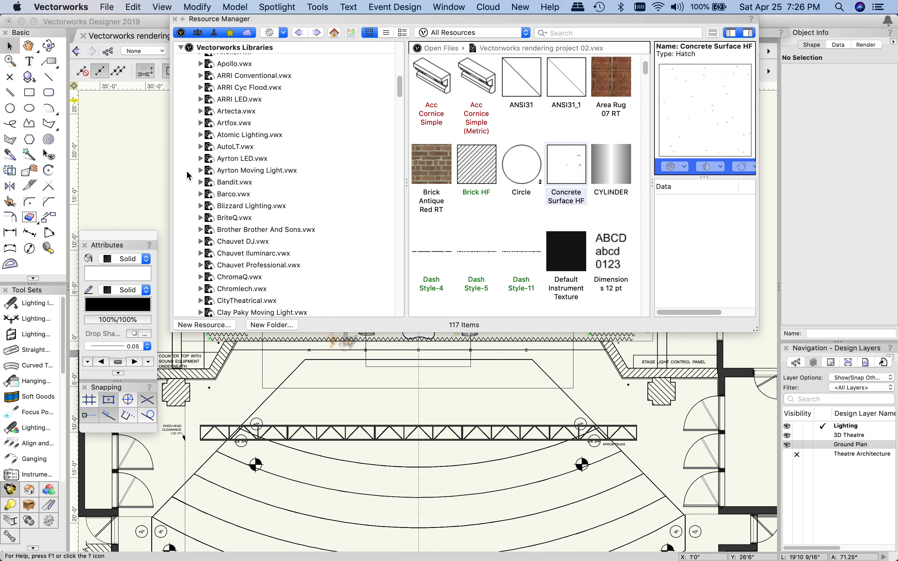
scroll(188, 176, down, 14)
scroll(188, 175, down, 18)
scroll(188, 175, down, 10)
scroll(188, 175, down, 12)
scroll(188, 175, down, 1)
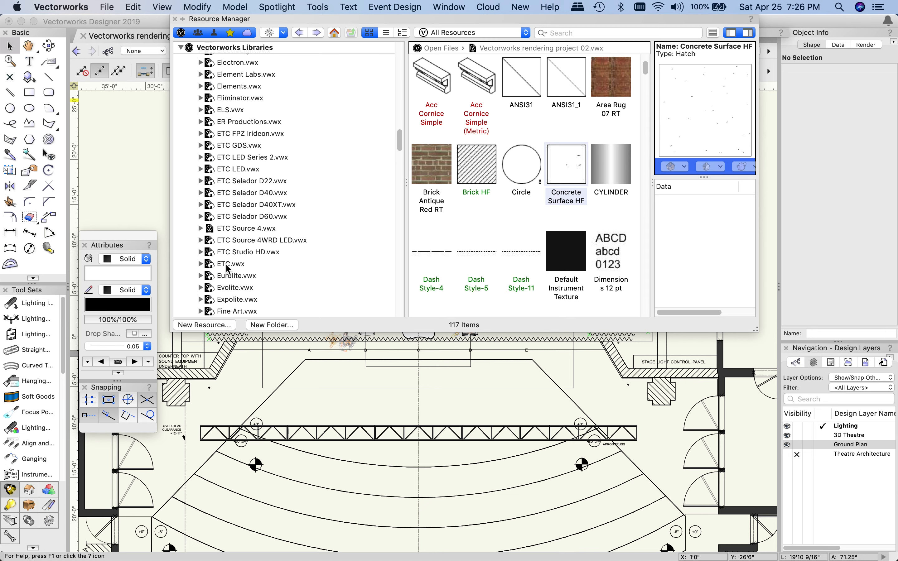
click(240, 230)
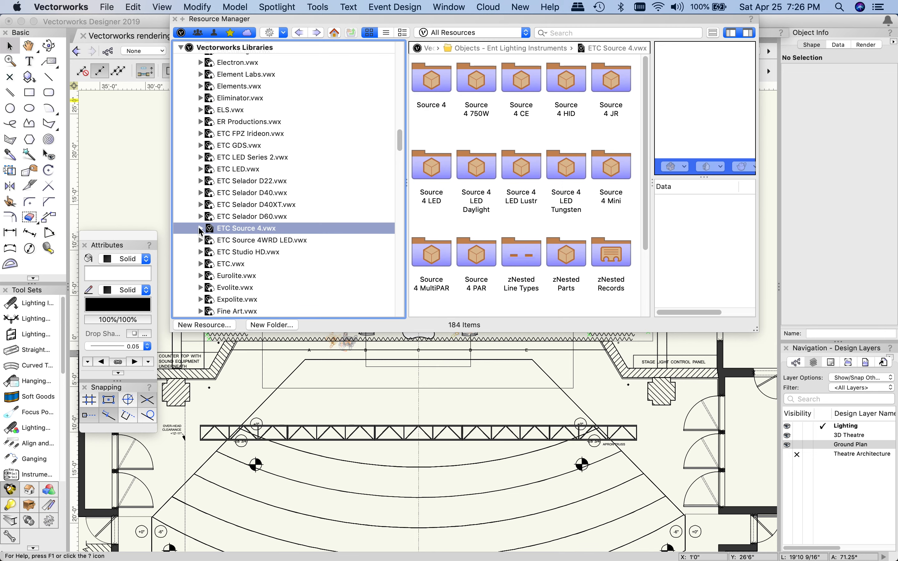
click(201, 229)
scroll(255, 168, down, 10)
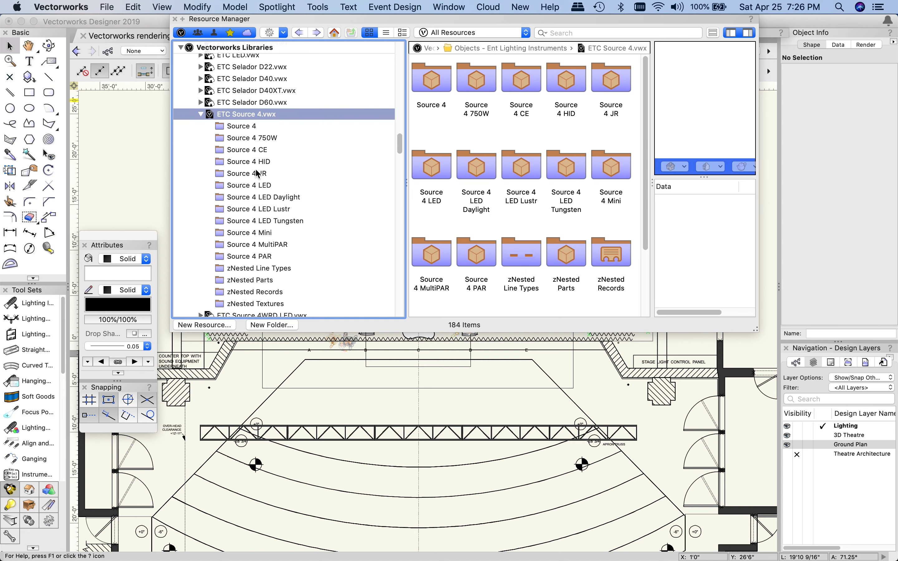
click(237, 124)
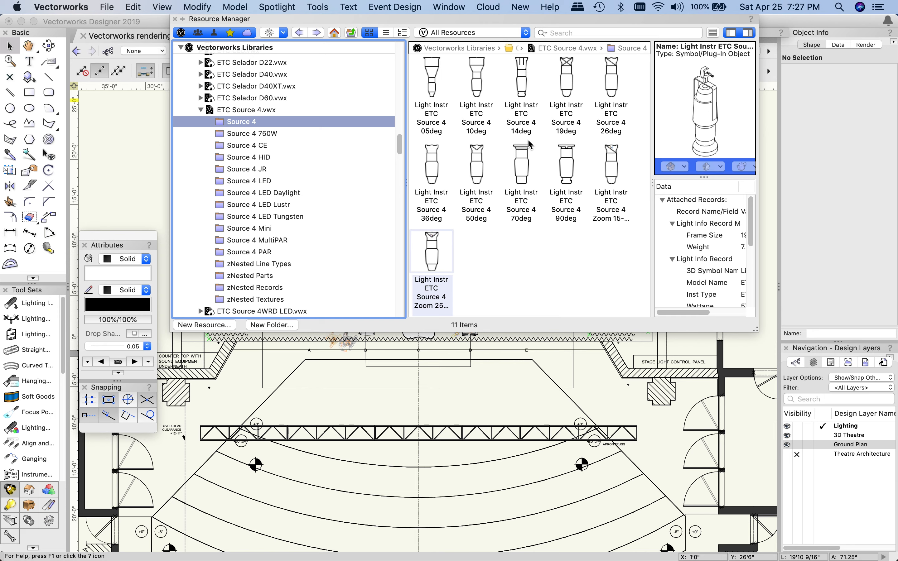
Step: Activate the Light Instr ETC Source 4 19deg symbol for insertion, replacing the conflicting Parts format in the current document
click(568, 86)
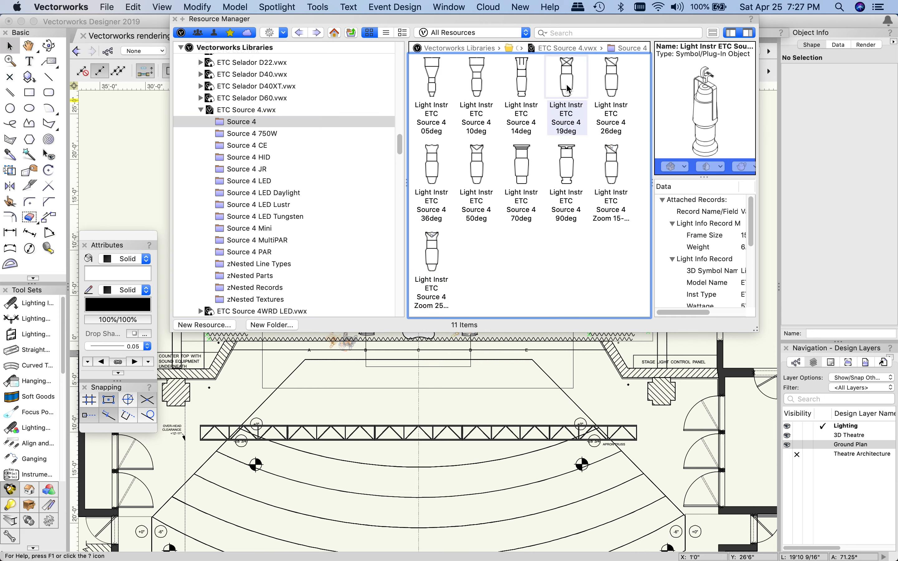
double_click(569, 82)
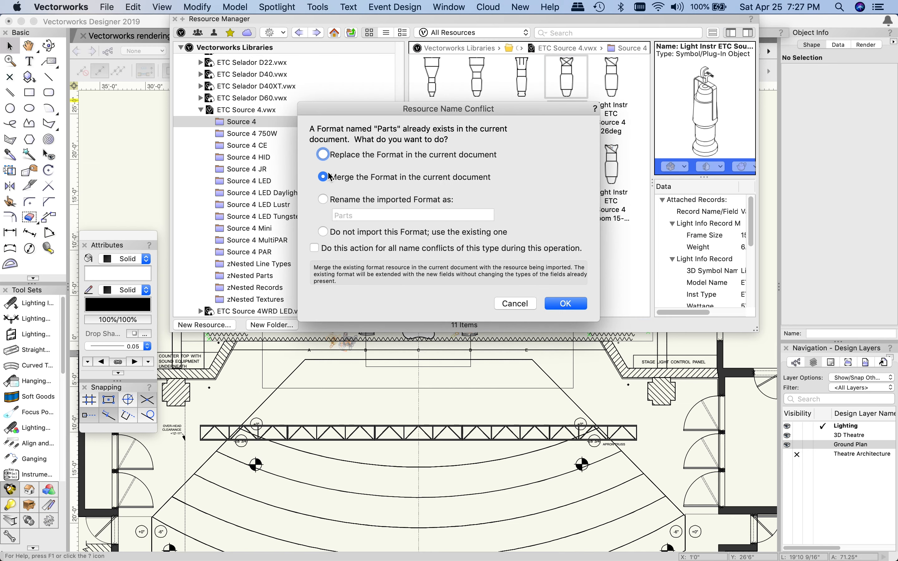
click(323, 154)
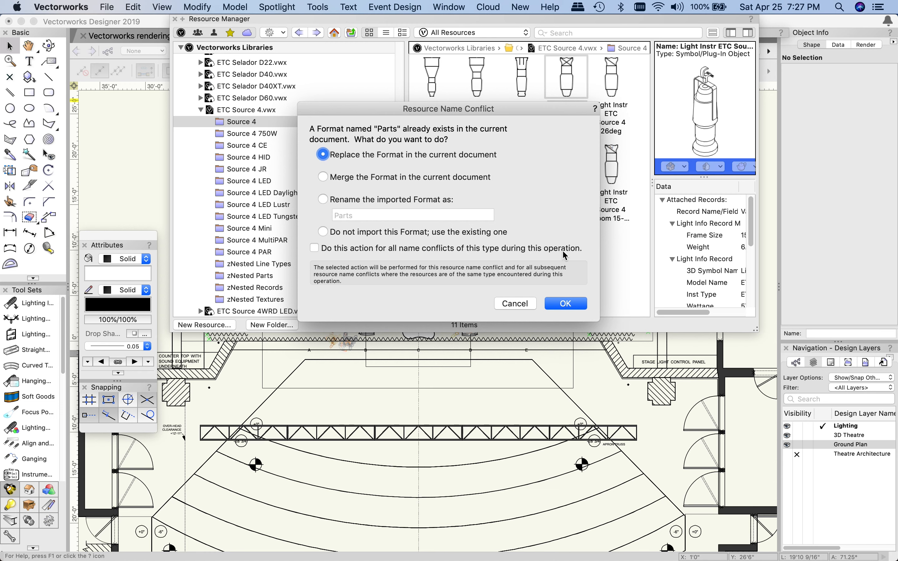
click(565, 303)
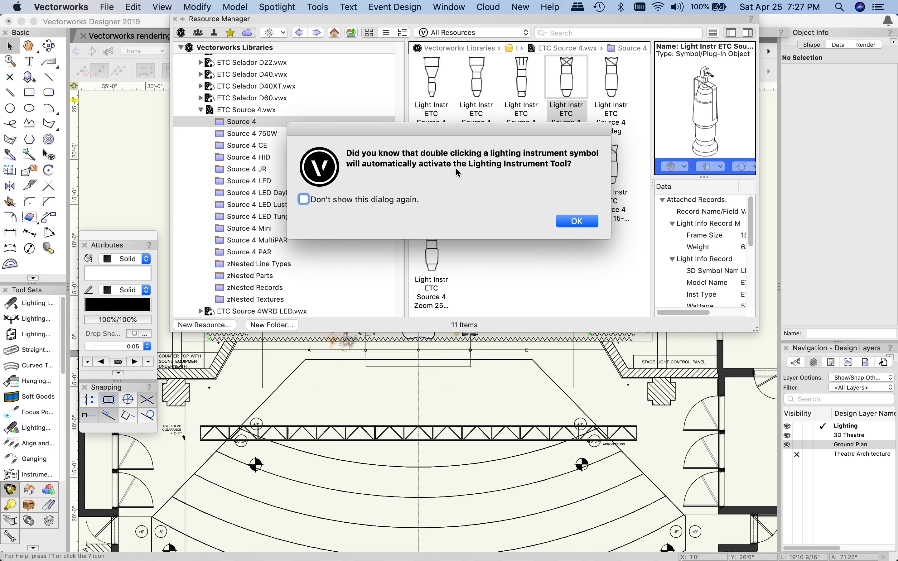
click(575, 221)
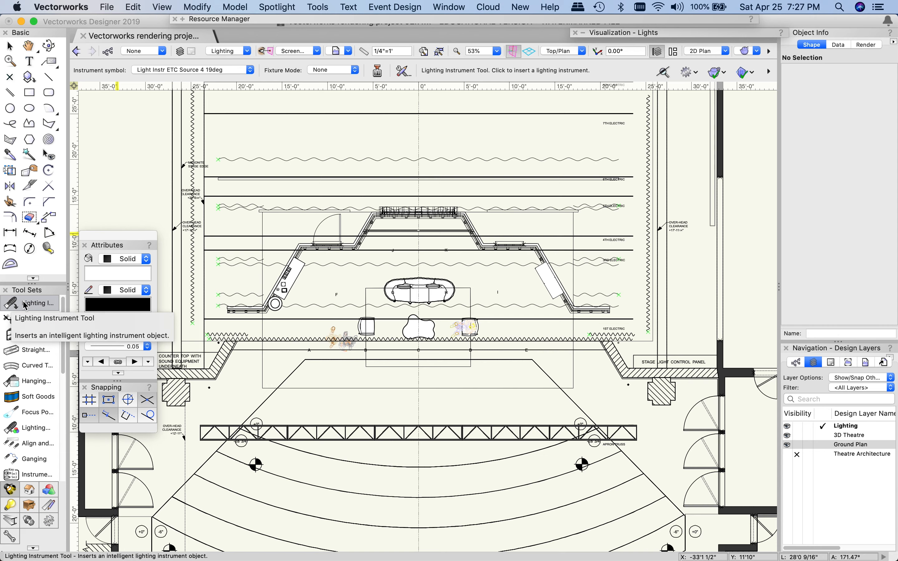
Step: Hang an ETC Source 4 19deg on the apron truss at about X -13'9", Y -9'2", pointing it straight upstage
scroll(318, 407, up, 2)
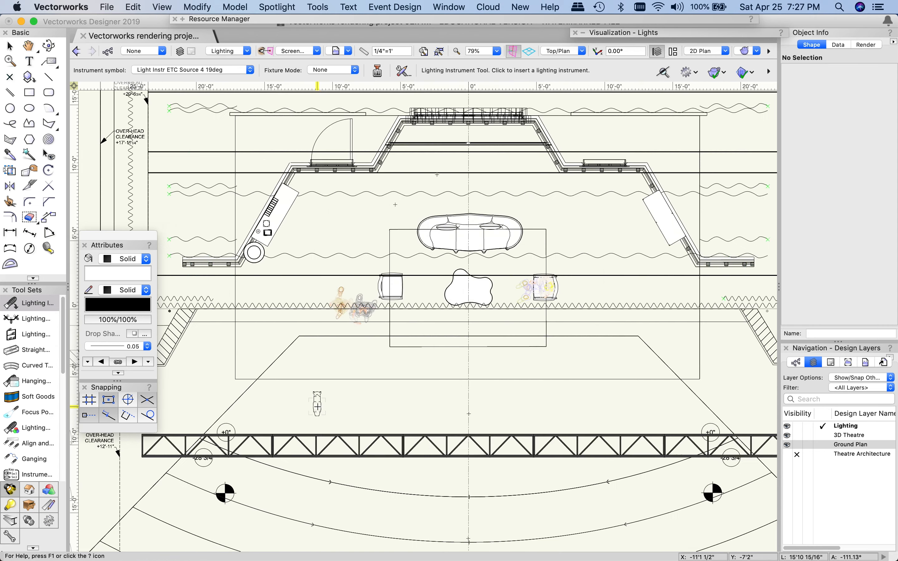
scroll(318, 407, up, 2)
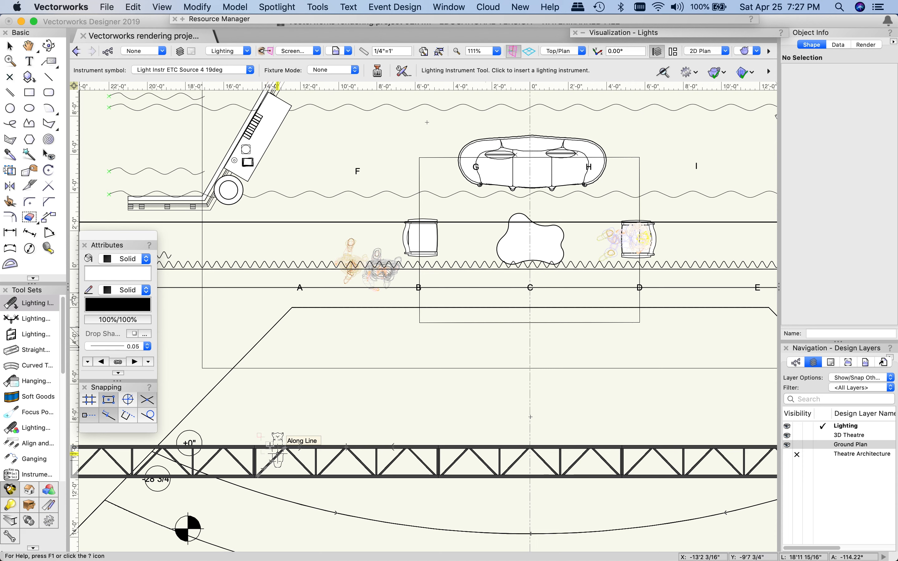
click(266, 444)
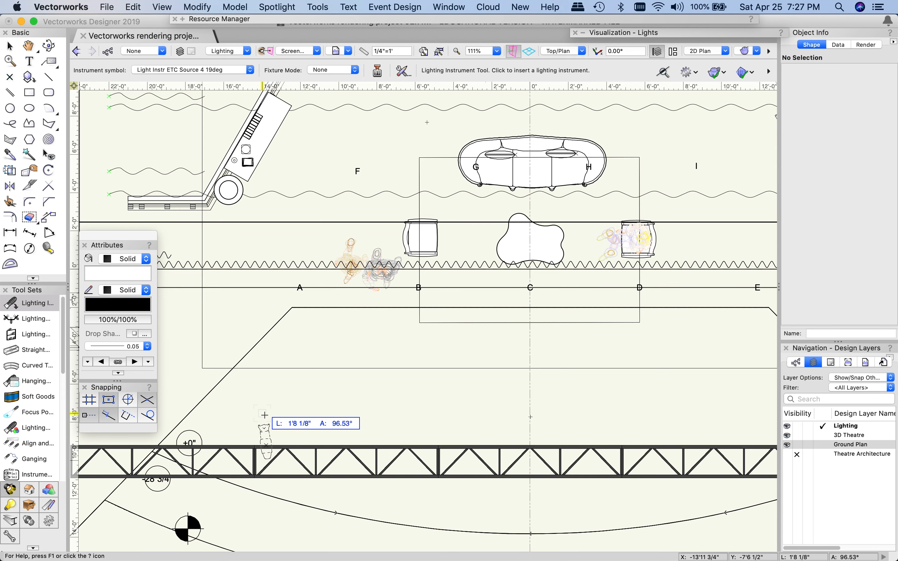
click(266, 444)
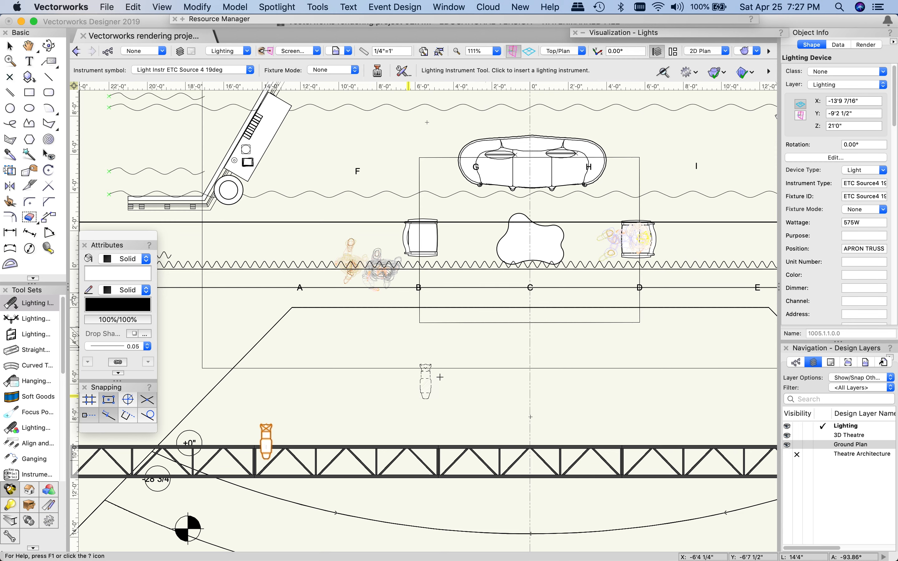
Step: Check the instrument's hanging height against the apron truss in Front view and return to Top/Plan
click(564, 52)
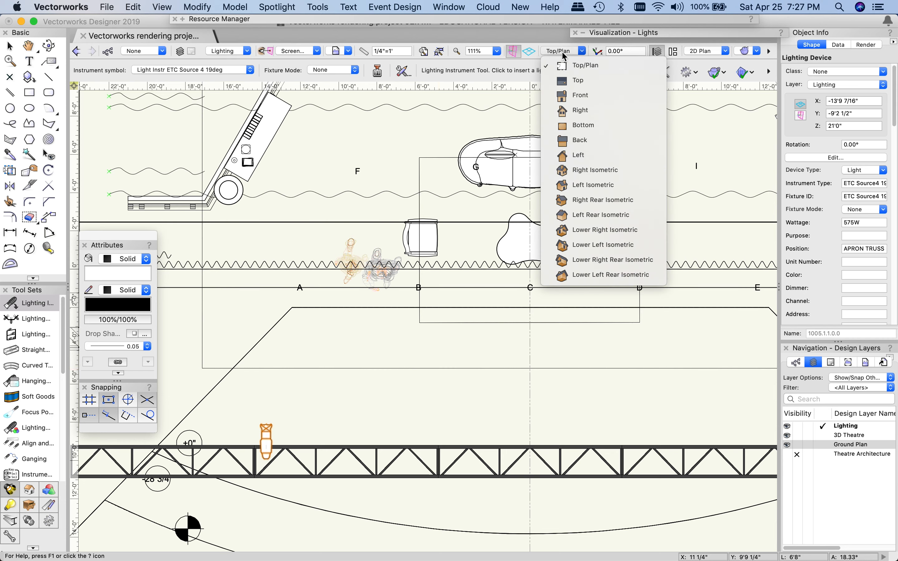
click(580, 95)
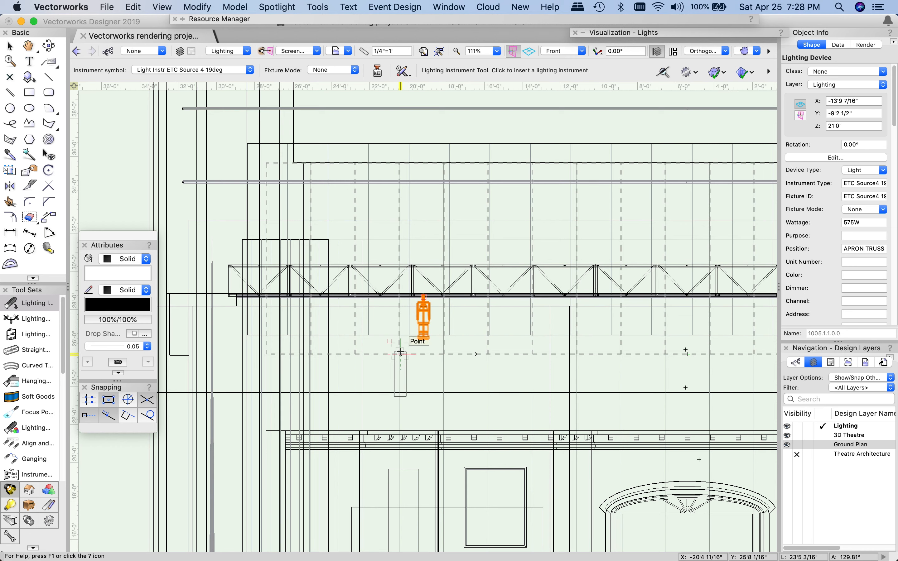
click(551, 50)
click(567, 66)
Step: Place a test ETC Source 4 19deg off any hanging position at about X 8'6", Y -3'10" and compare its height in Front view
middle_drag(574, 267, 393, 385)
scroll(624, 411, down, 1)
scroll(624, 411, down, 1)
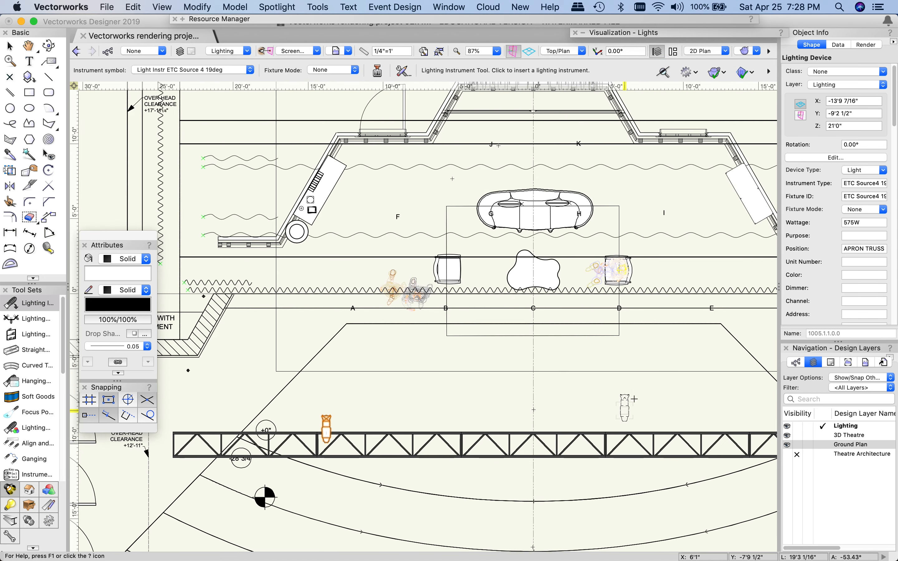
click(660, 351)
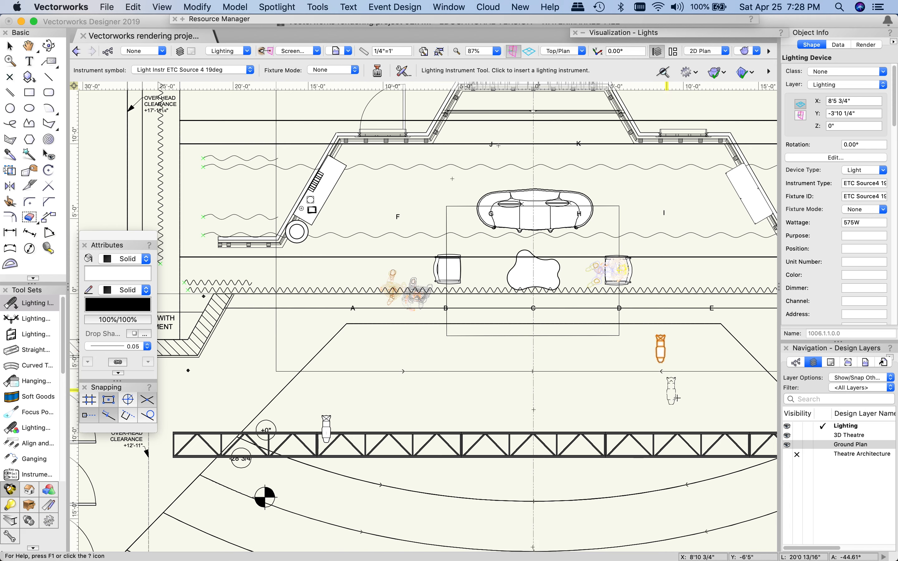
click(564, 52)
click(571, 92)
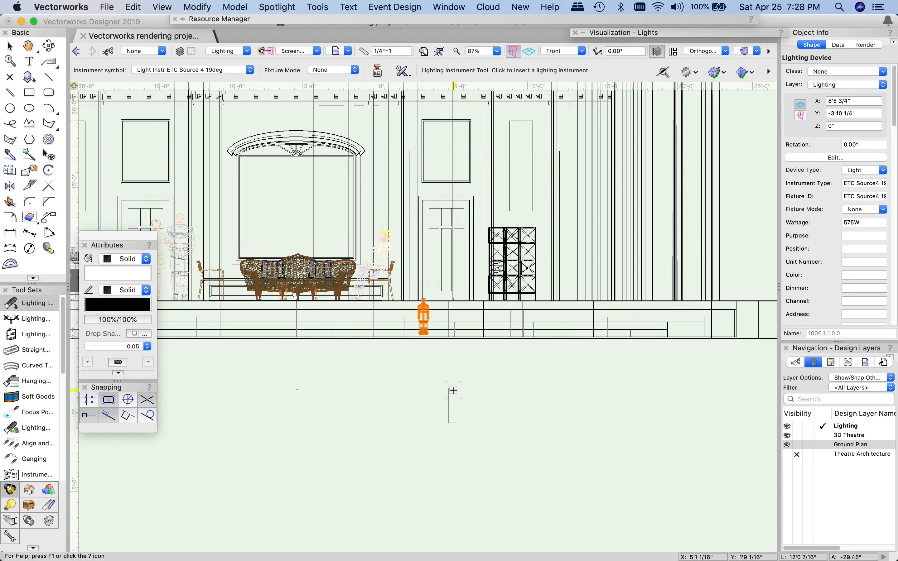
scroll(453, 390, down, 3)
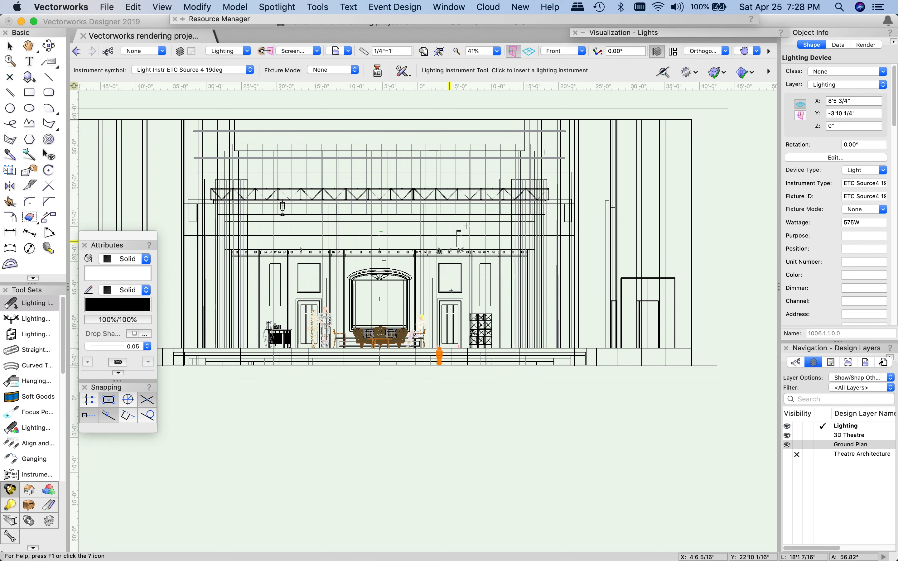
Step: Delete the test instrument at stage-floor level and return to Top/Plan view
click(438, 358)
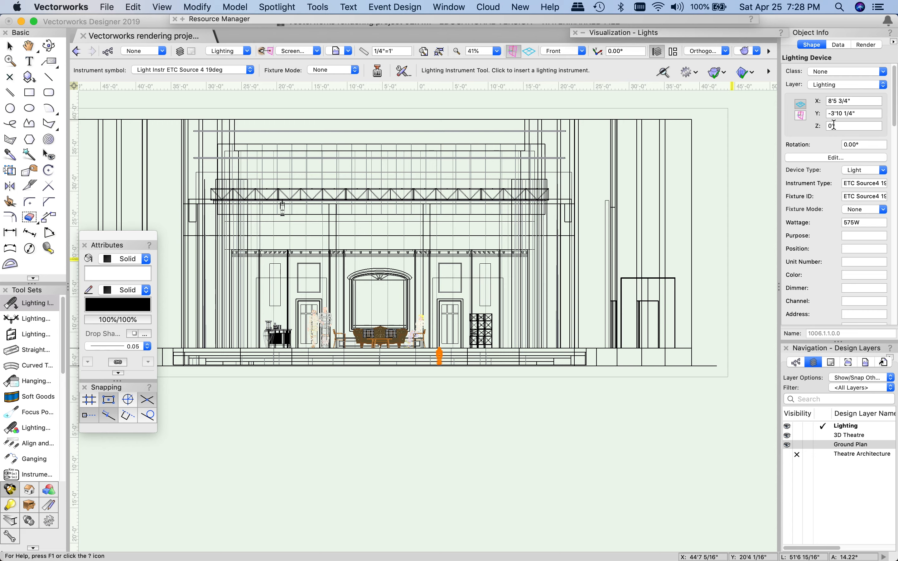
key(Delete)
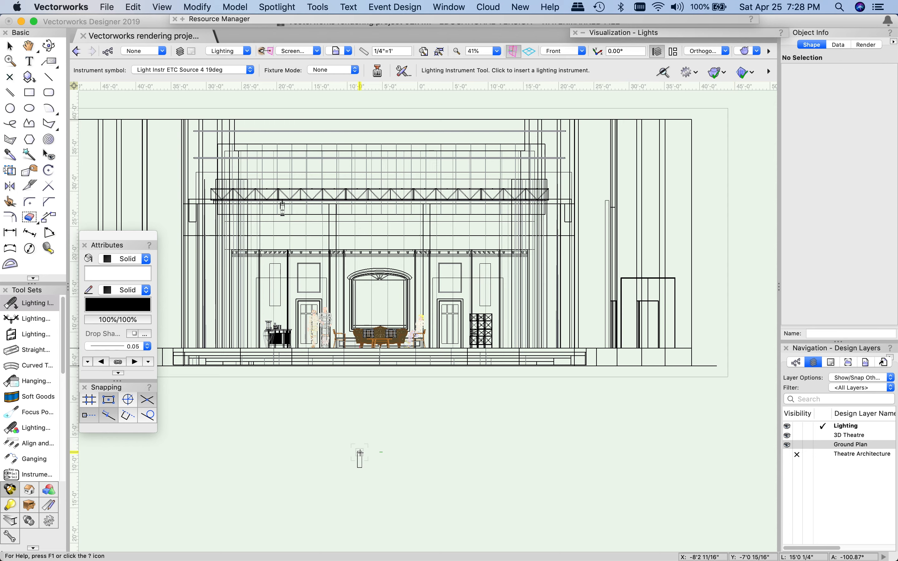
key(super+5)
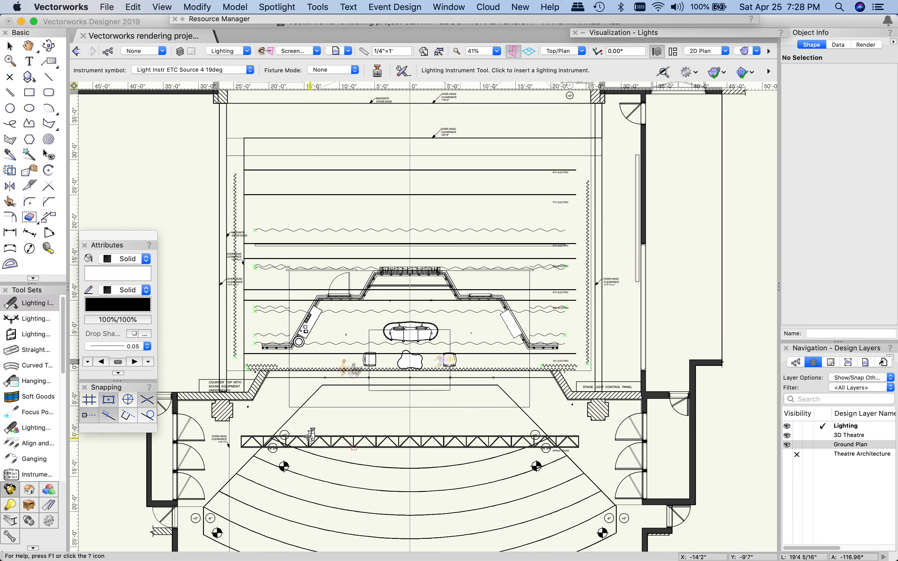
Step: Select the lighting instrument hung on the apron truss with the Selection tool
scroll(313, 435, up, 5)
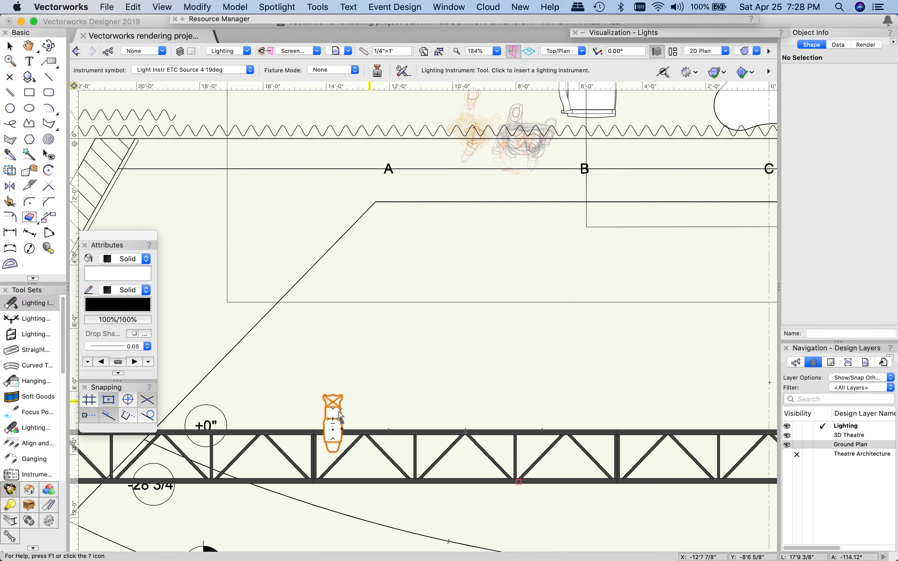
key(x)
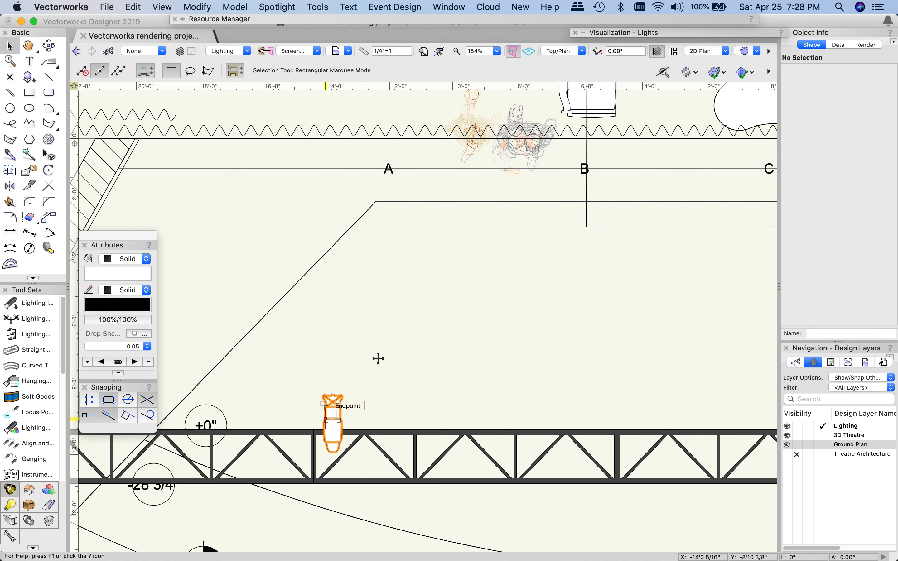
click(338, 401)
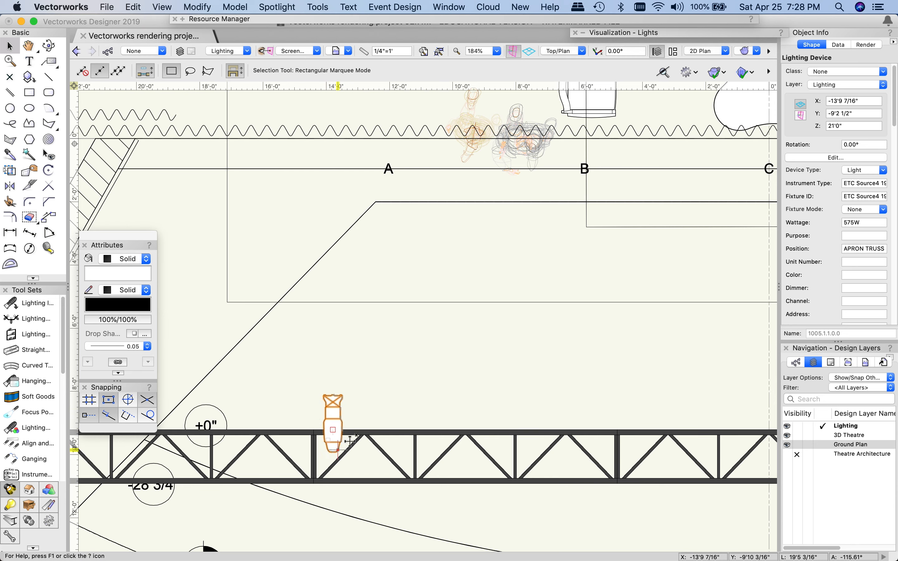
Step: Examine the current scene's lights in the Visualization palette and check where that palette is enabled
scroll(390, 387, down, 3)
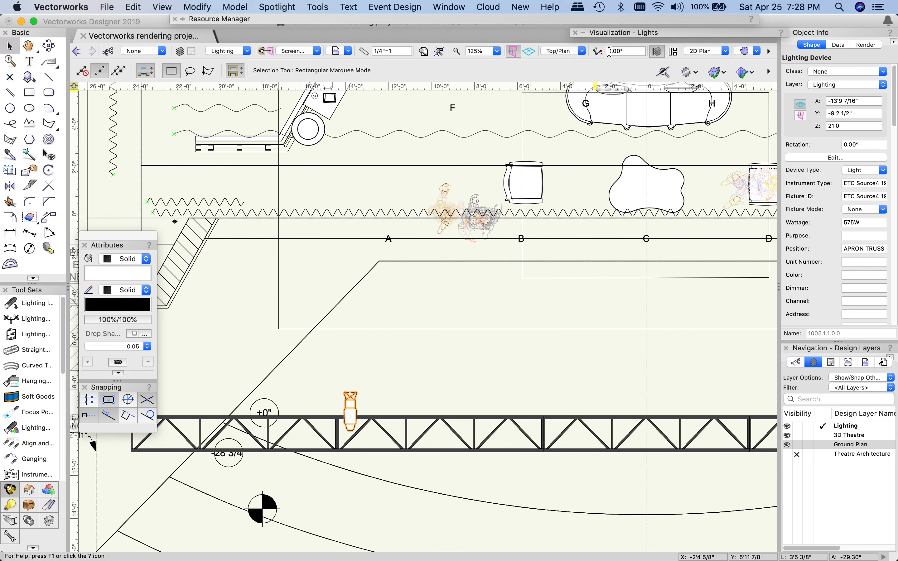
click(627, 31)
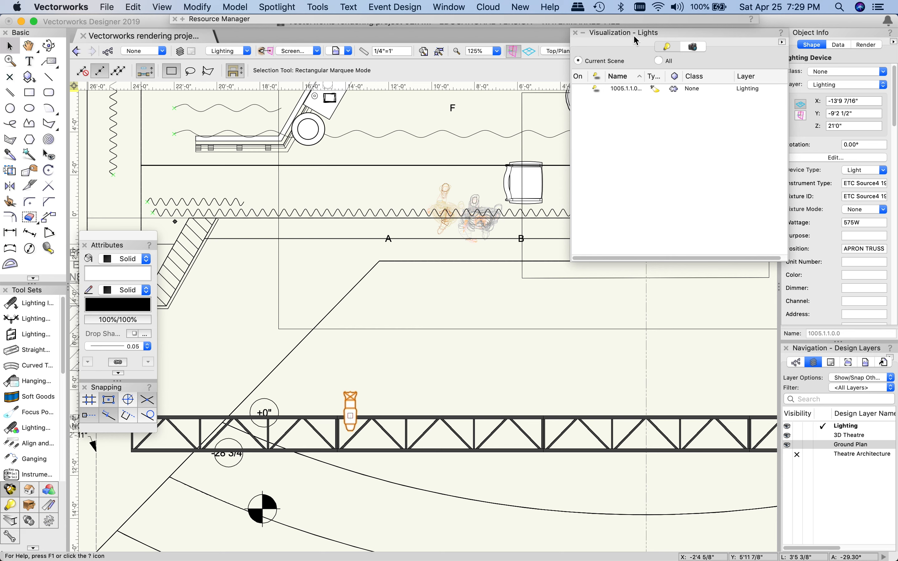
mouse_move(637, 35)
mouse_down()
mouse_move(619, 36)
mouse_move(632, 35)
mouse_up()
click(444, 7)
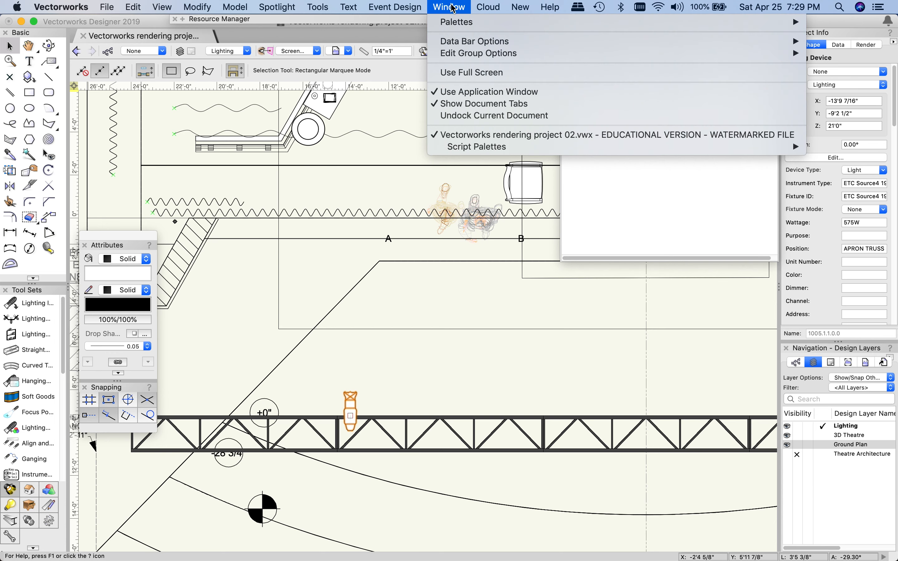
mouse_move(461, 27)
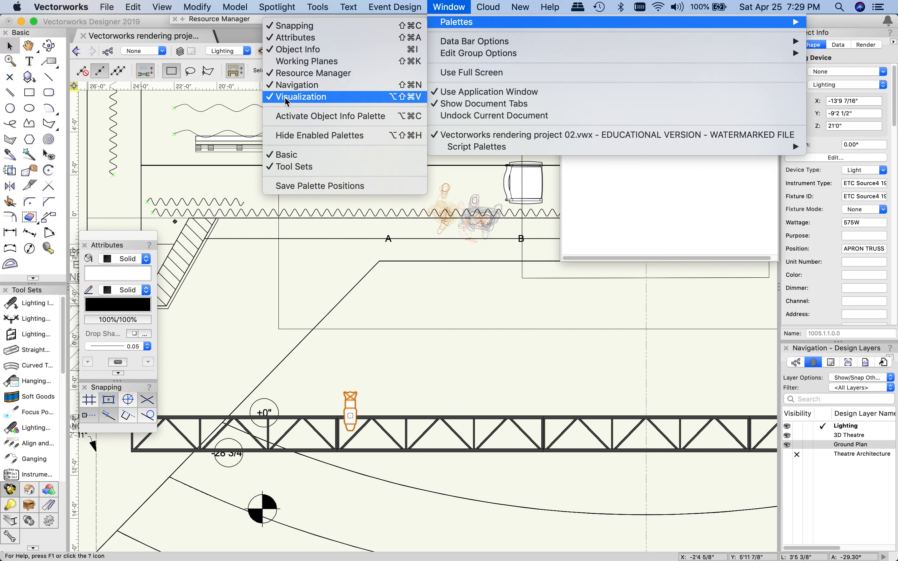
click(623, 211)
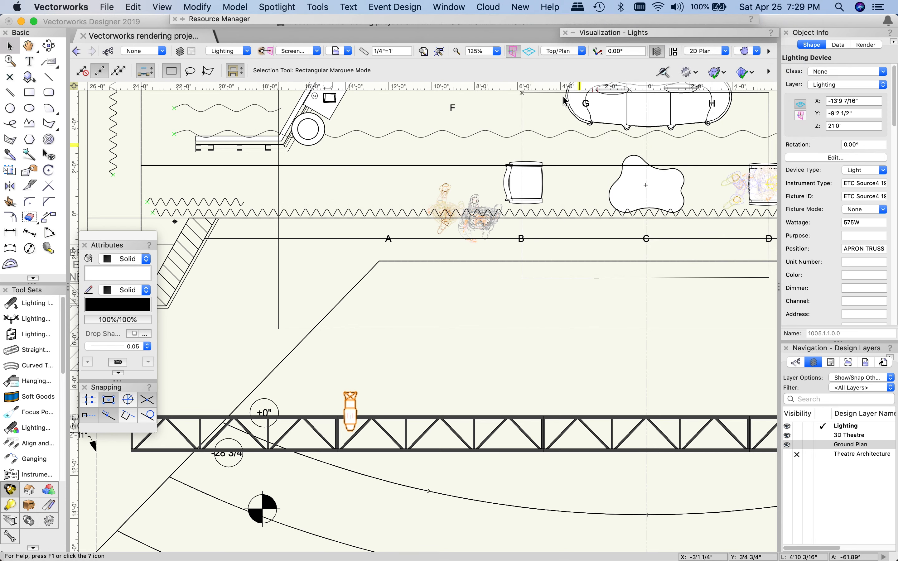
double_click(602, 35)
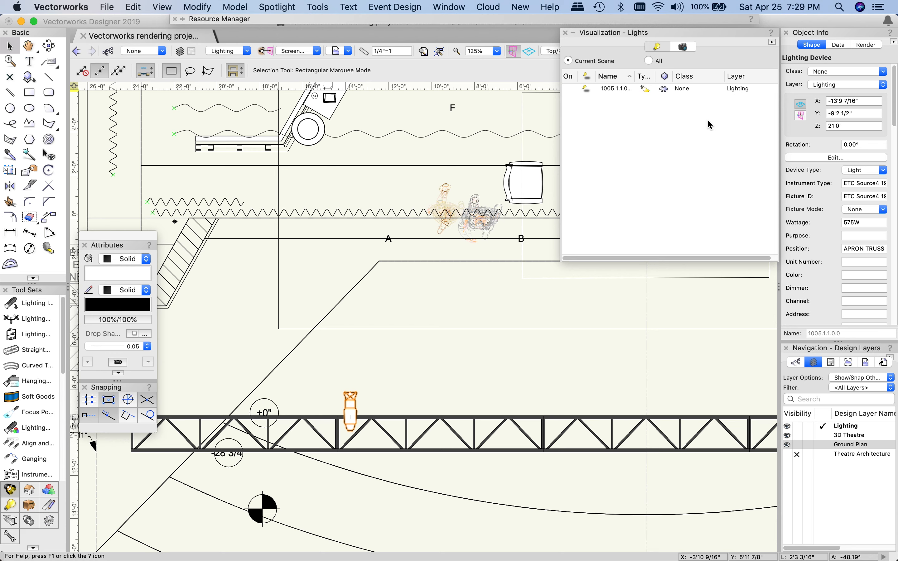
click(573, 88)
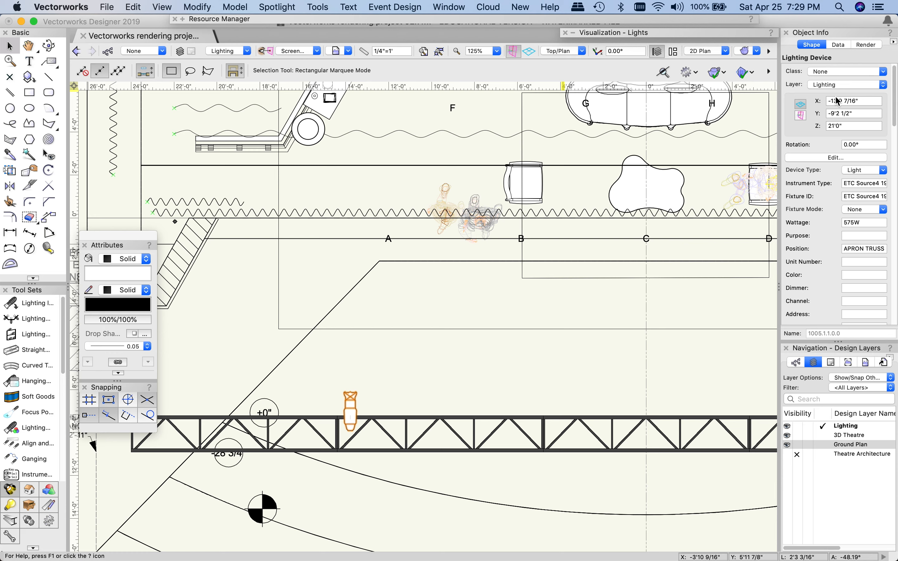
Step: Set the color of the selected apron truss instrument to R60
scroll(839, 85, down, 2)
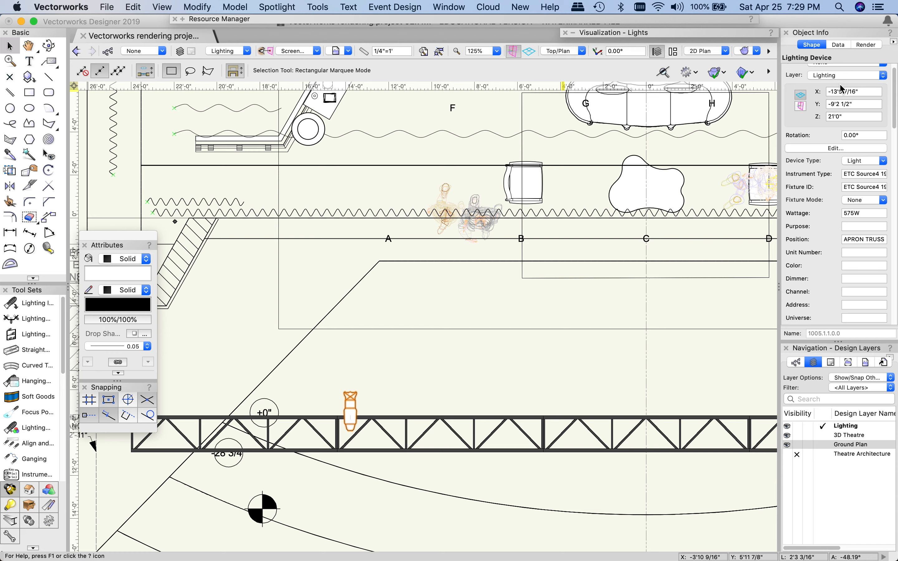
scroll(852, 155, down, 3)
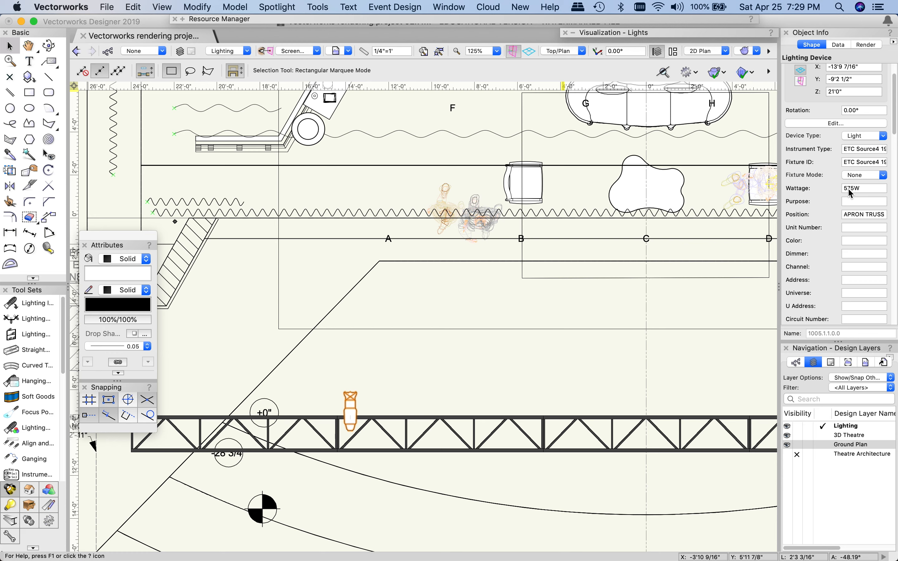
scroll(866, 187, down, 3)
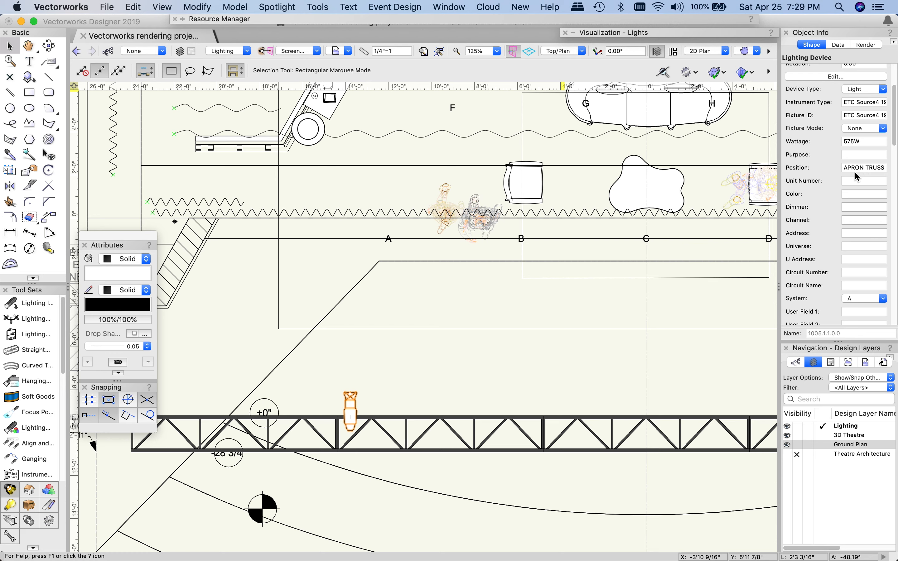
scroll(855, 177, down, 1)
click(850, 177)
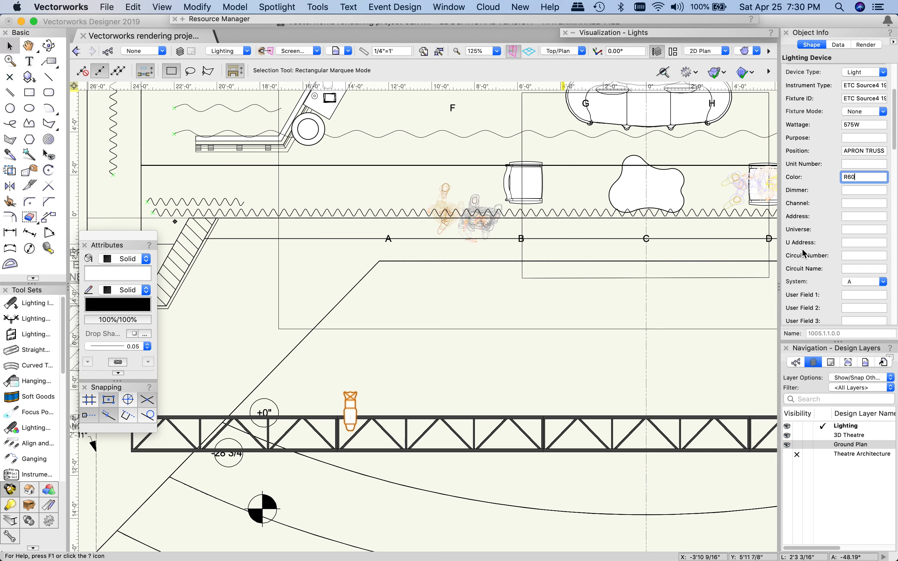
Step: Set the apron truss instrument's focus to point C
scroll(832, 200, down, 5)
scroll(831, 195, down, 10)
scroll(833, 200, down, 8)
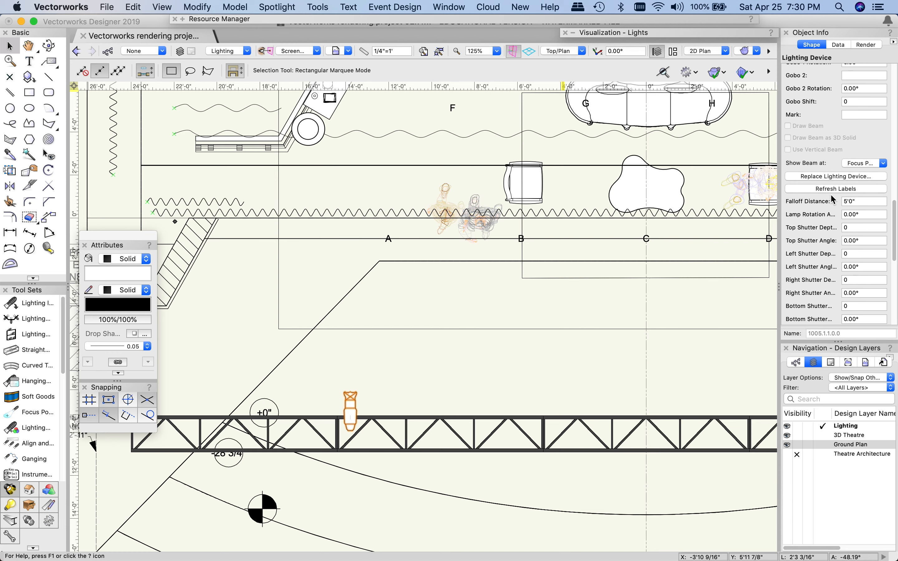
scroll(831, 196, down, 10)
scroll(832, 199, down, 2)
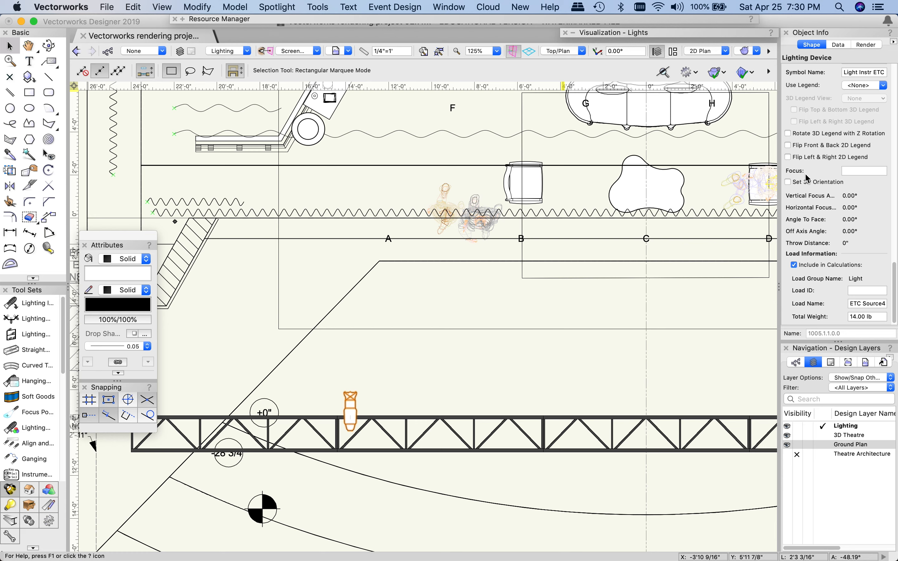
click(860, 170)
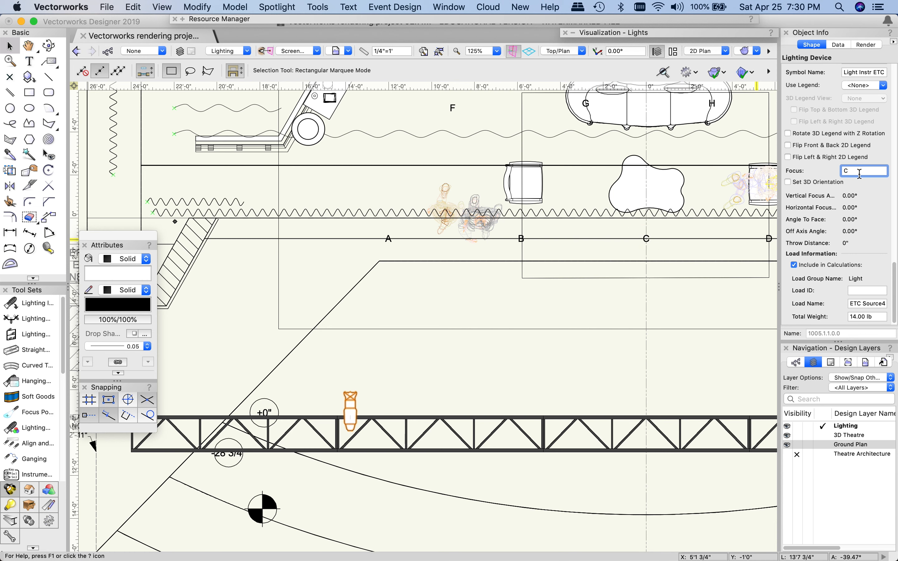
key(Return)
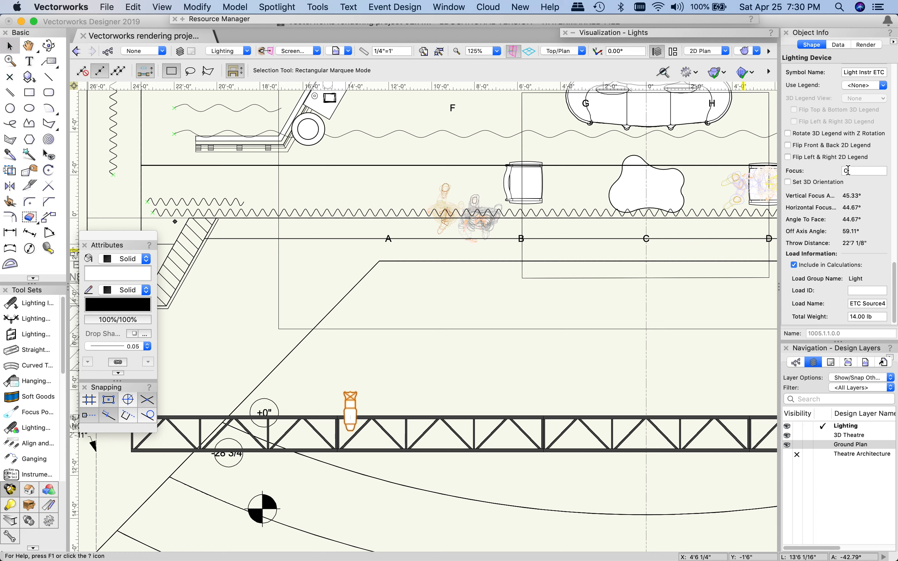
Step: Preview the instrument's beam with Draw Beam, turn the option off again, and accept the document backup
scroll(827, 169, down, 10)
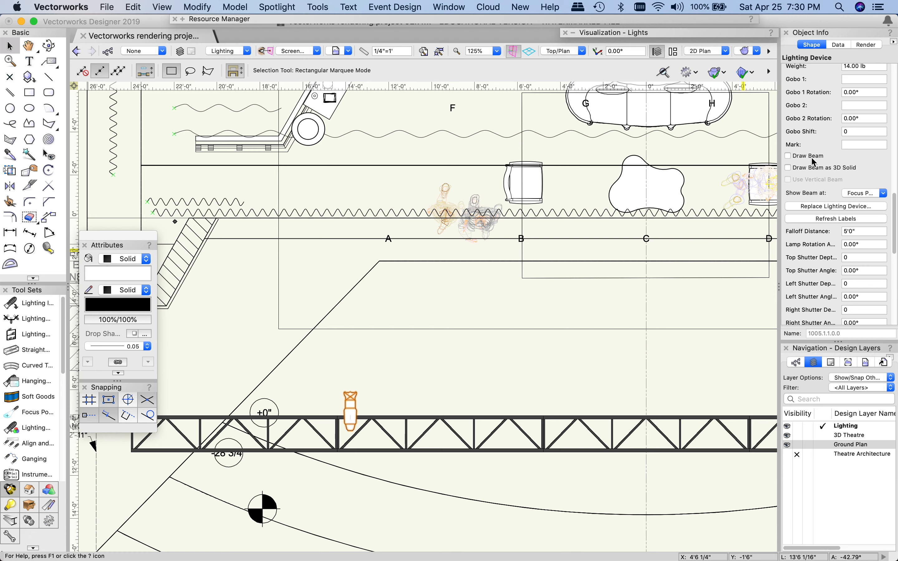
click(788, 156)
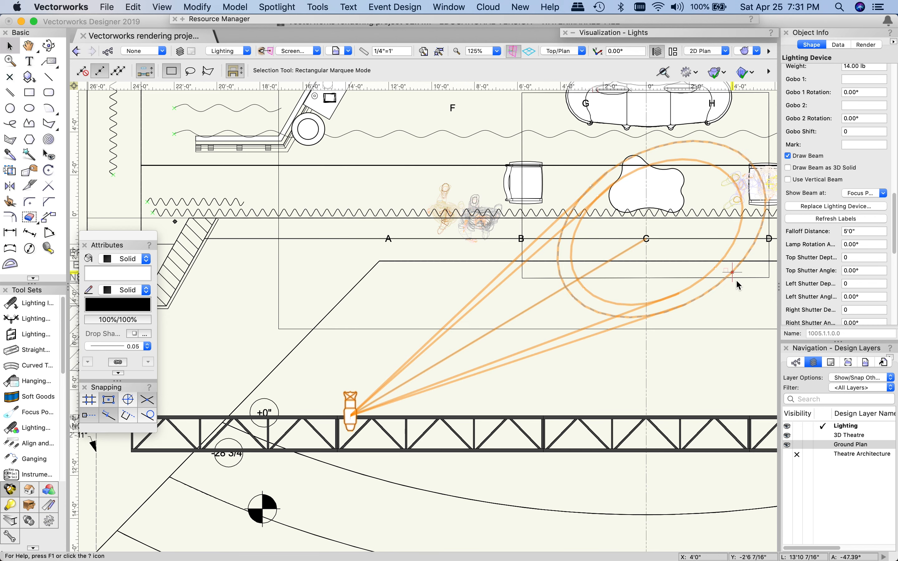
click(788, 156)
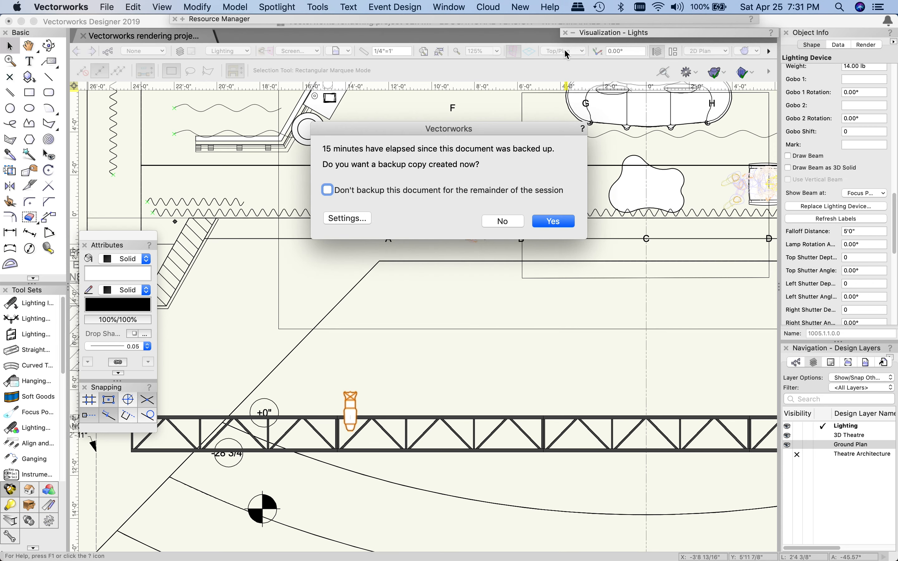
key(Return)
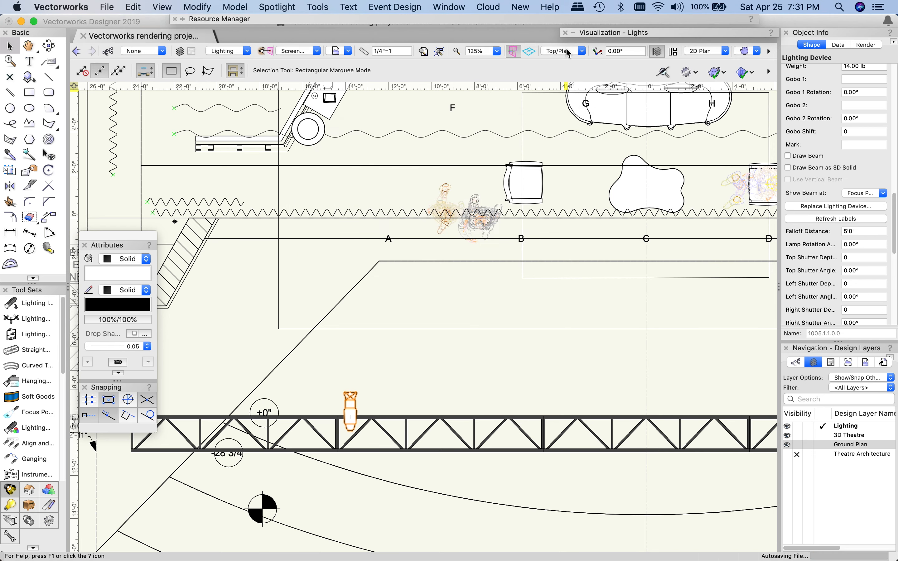
Step: Switch to the Front view and draw the beam of the selected apron truss instrument
click(565, 52)
click(581, 97)
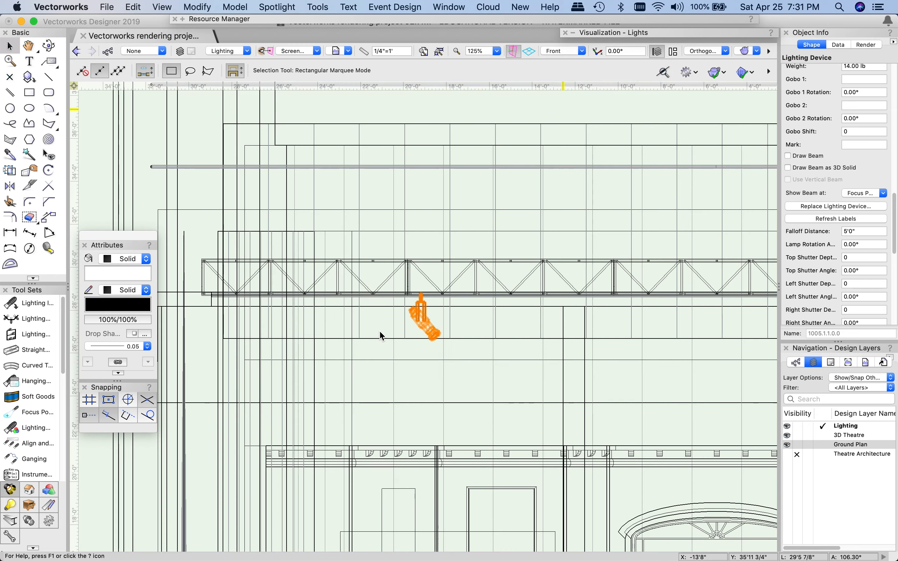
middle_drag(576, 388, 433, 226)
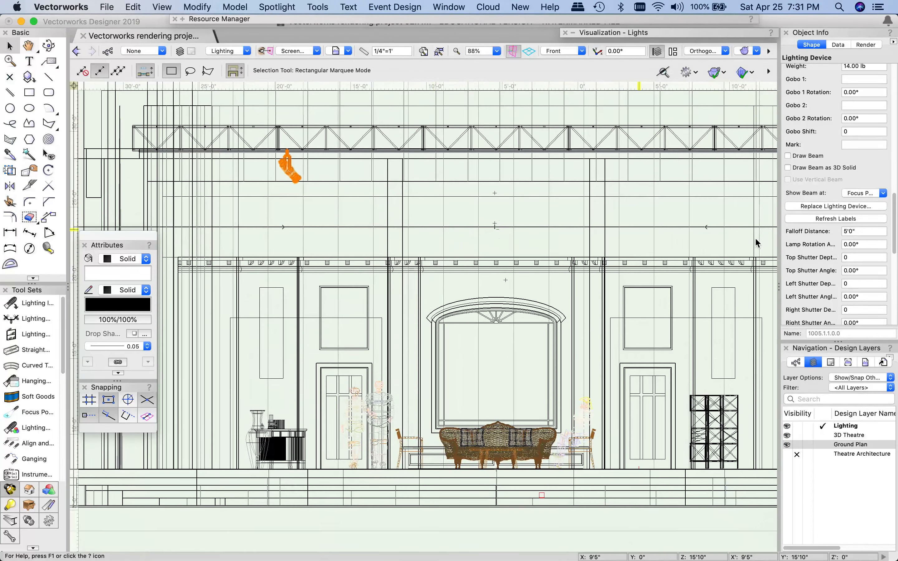
click(787, 156)
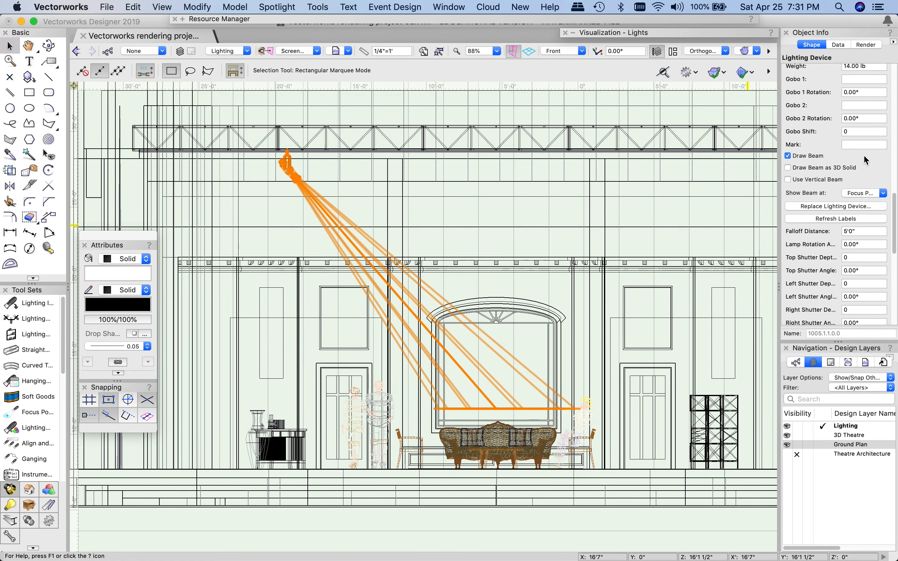
Step: Change the projection to Normal Perspective, turn off the instrument's Draw Beam option and frame the stage set
click(704, 54)
click(715, 97)
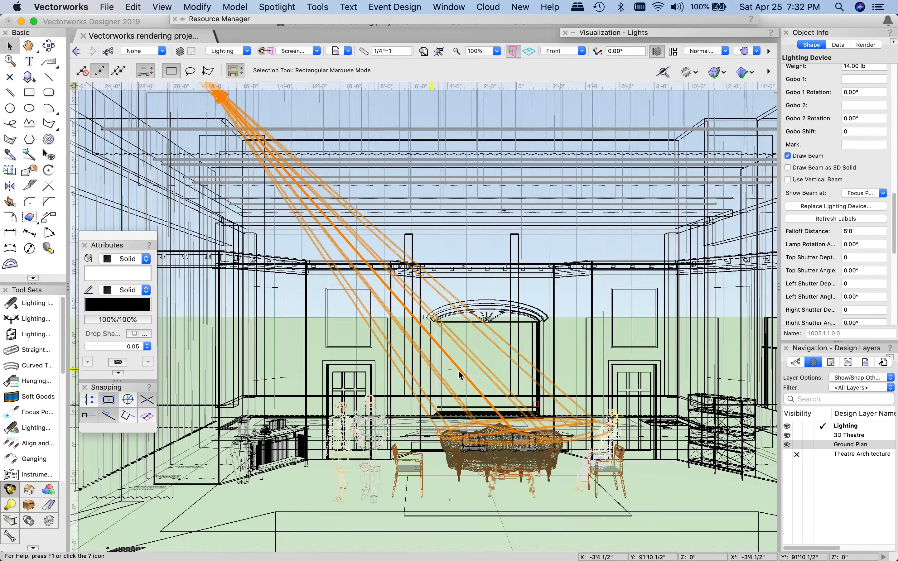
click(786, 156)
middle_drag(642, 325, 585, 254)
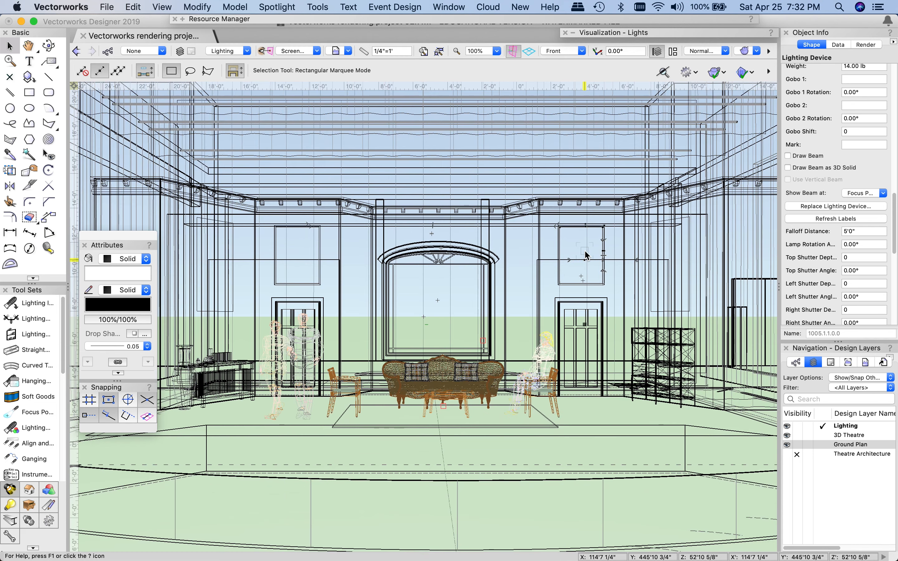
Step: Render the front perspective view of the stage set with textures and lighting
click(634, 34)
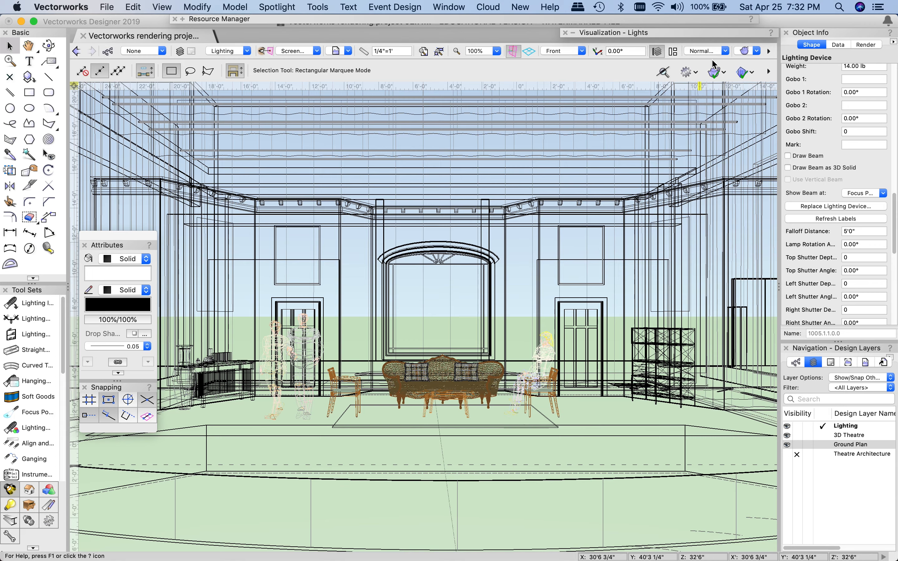
click(748, 52)
click(759, 130)
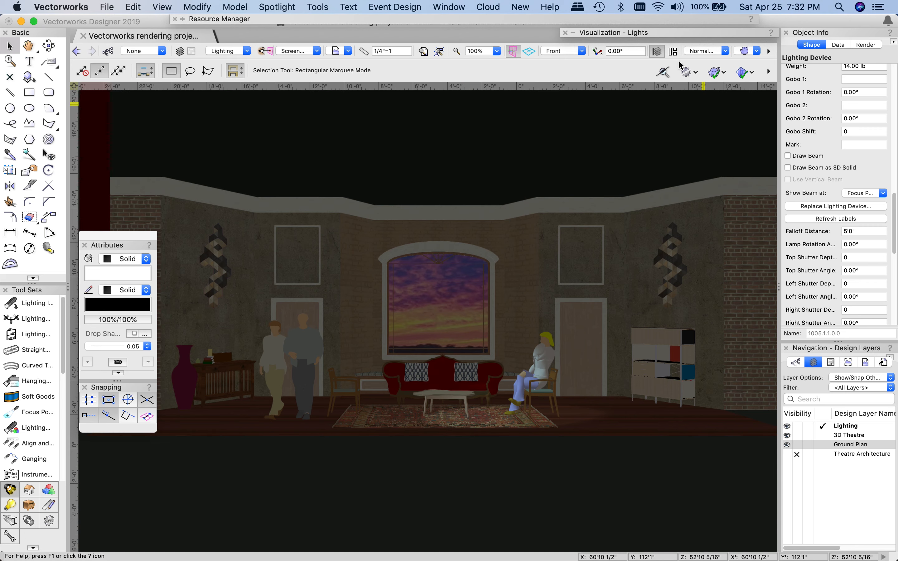
Step: Check the apron truss instrument's on/off state in the current scene's list of lights
mouse_move(621, 28)
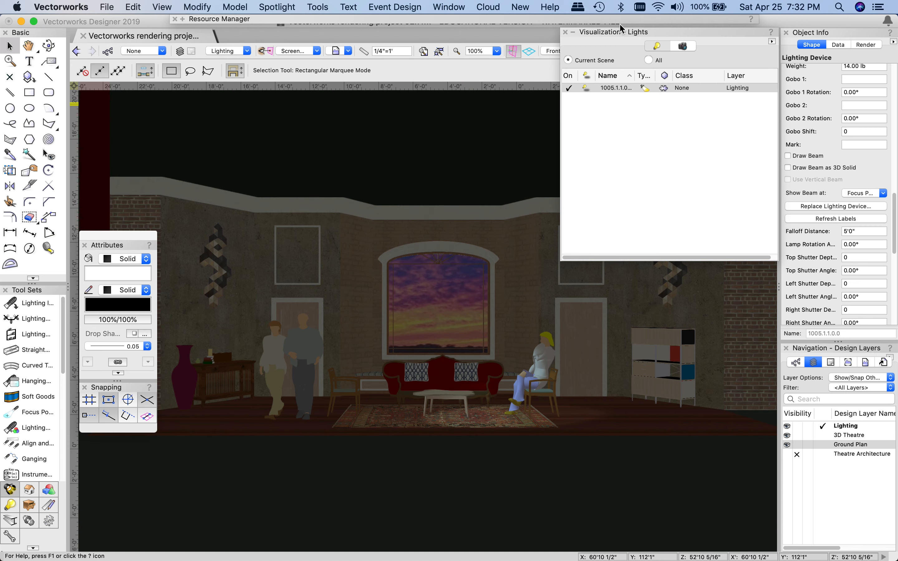
click(569, 88)
click(570, 89)
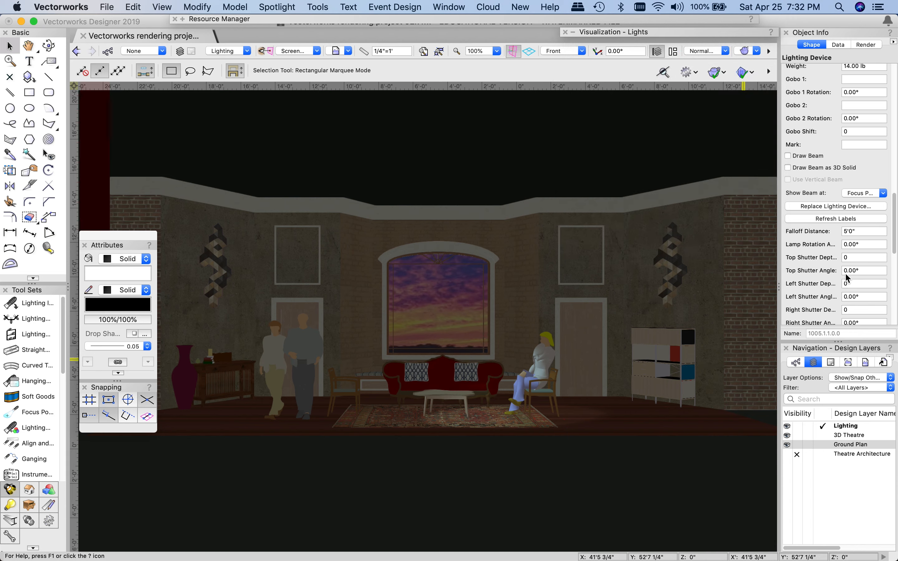
Step: Clear the color of the selected apron truss instrument
scroll(845, 238, up, 15)
click(861, 222)
key(BackSpace)
key(BackSpace)
key(BackSpace)
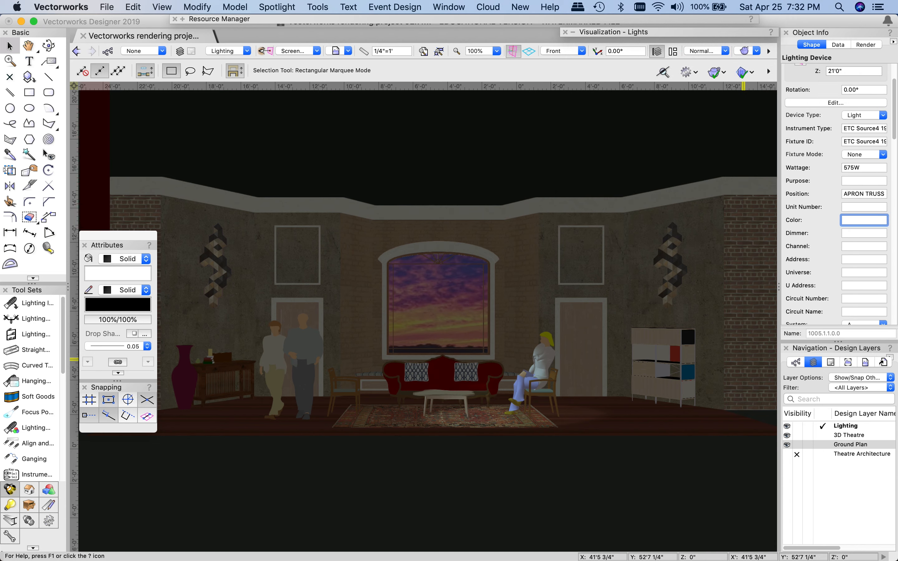
click(861, 232)
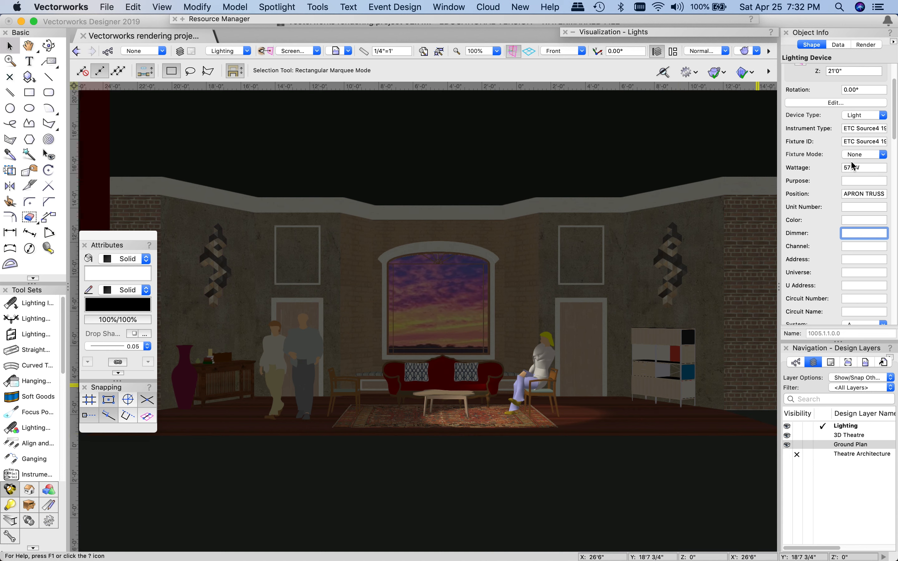
Step: Replace the apron truss lighting device with the Light Instr ETC CE Source 4 36deg symbol
scroll(853, 179, down, 10)
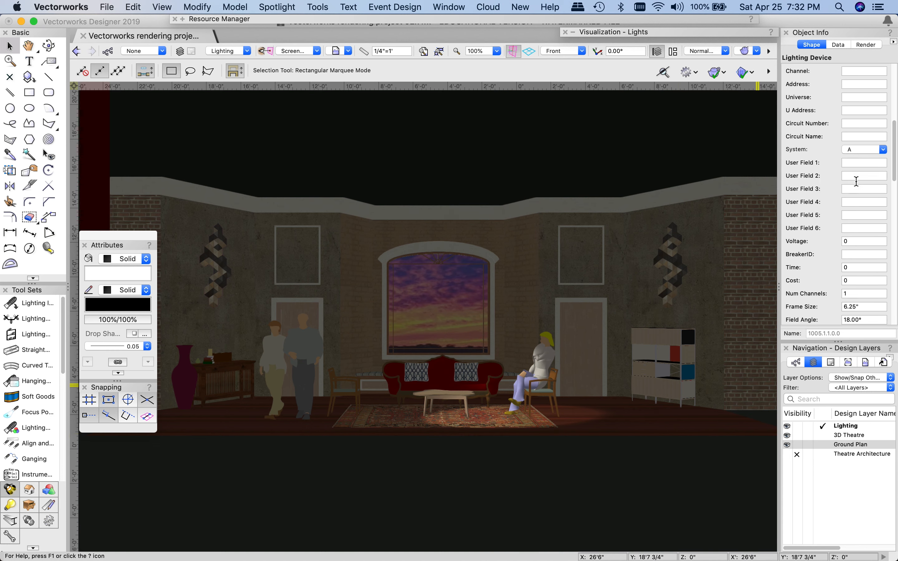
scroll(856, 181, down, 10)
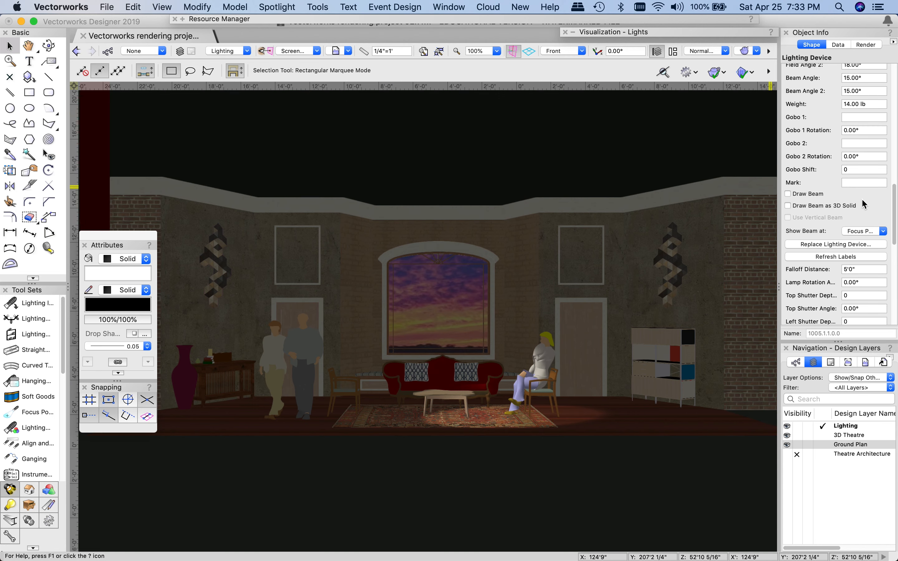
scroll(863, 205, down, 5)
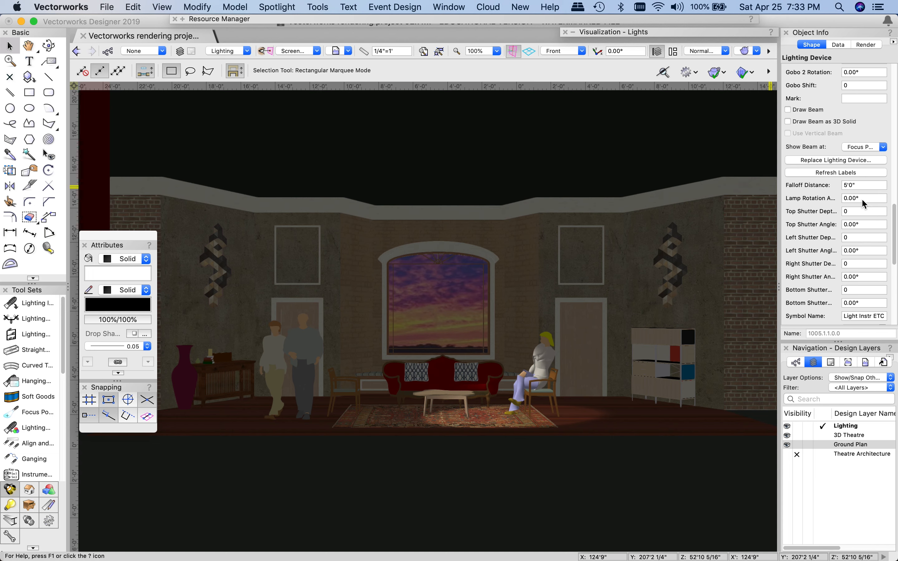
click(831, 160)
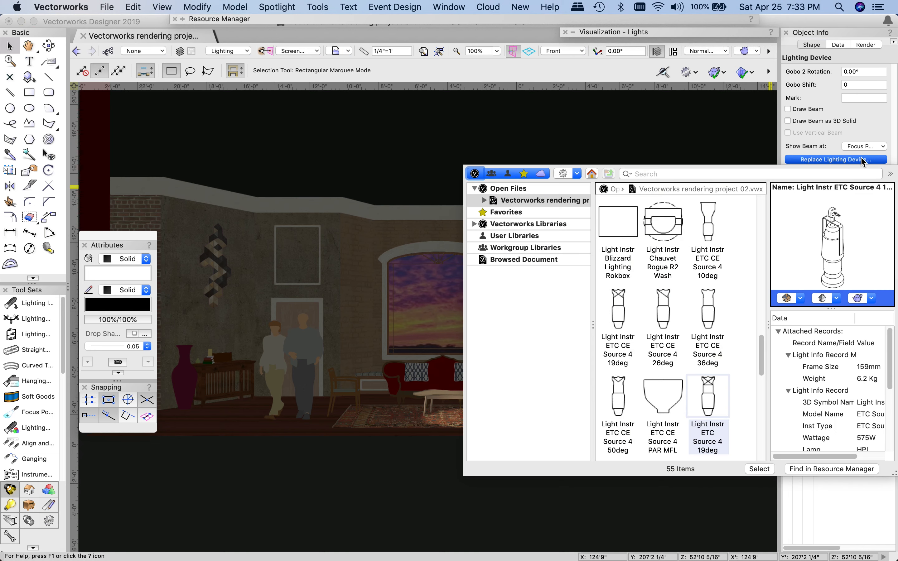
scroll(698, 358, down, 3)
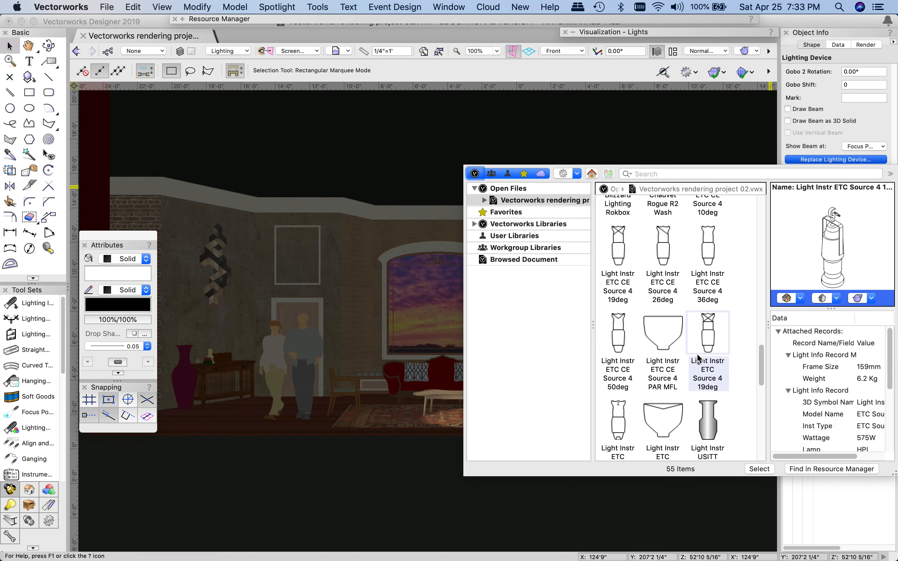
click(707, 238)
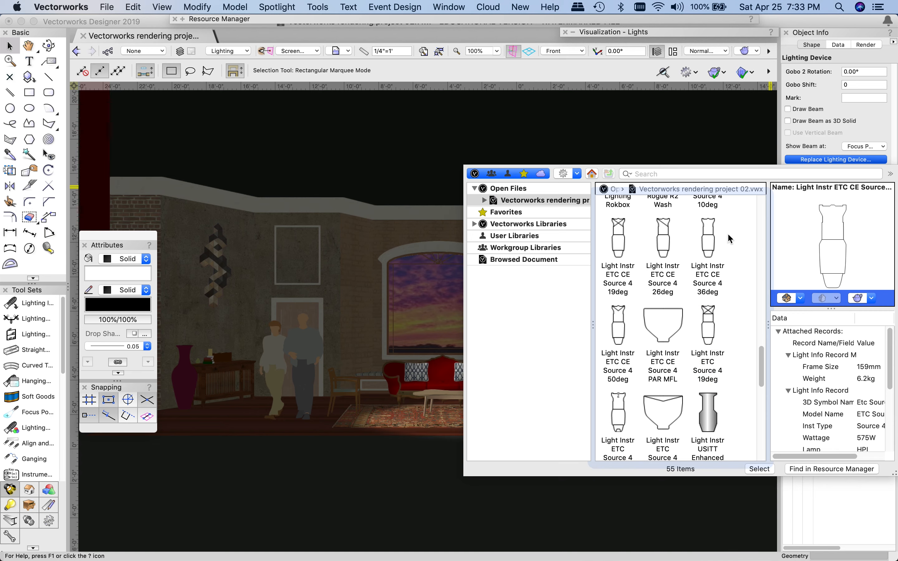
double_click(715, 226)
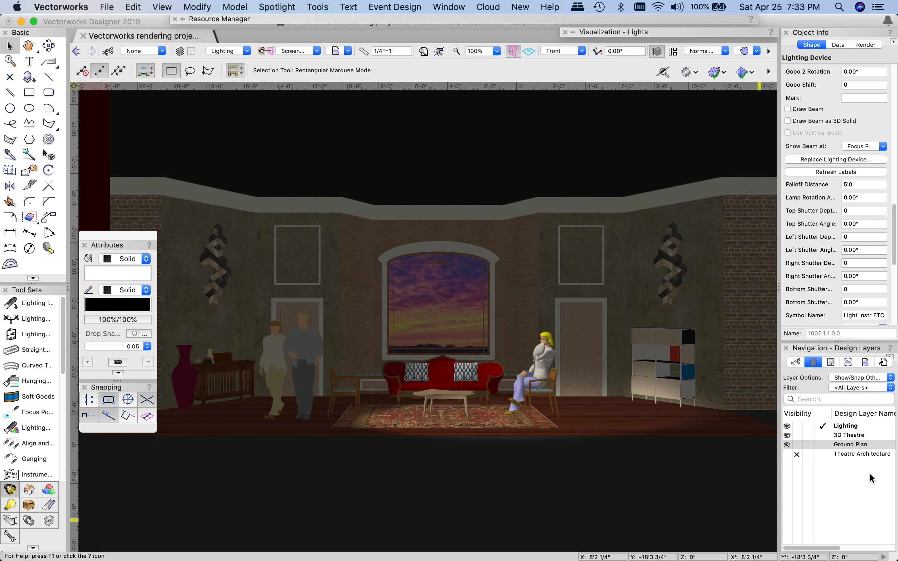
Step: Turn off the ambient light in the view's Lighting Options
click(134, 7)
mouse_move(160, 8)
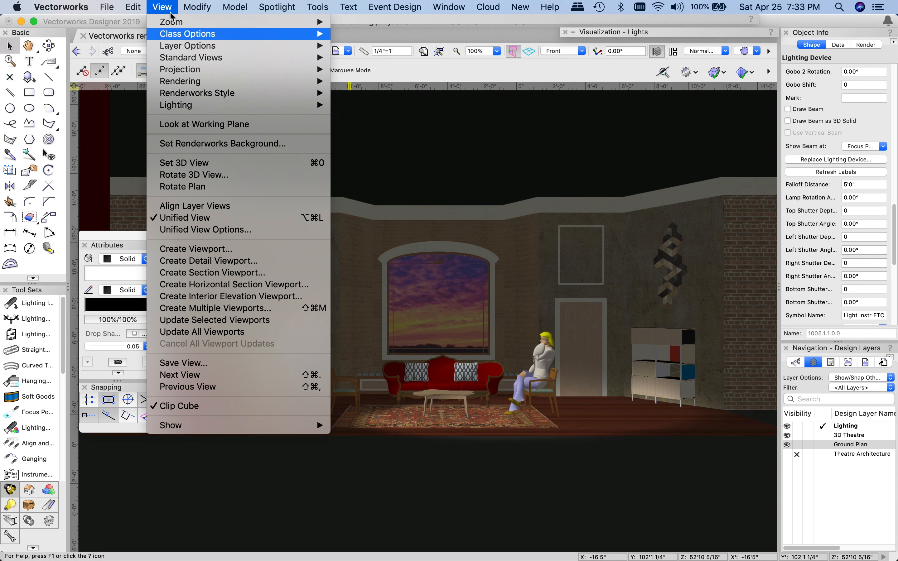
mouse_move(178, 107)
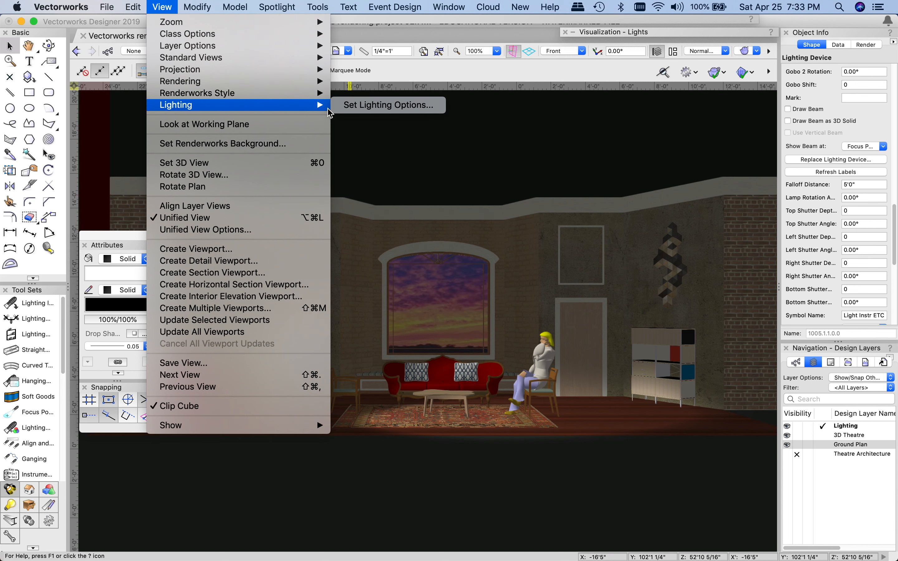
click(374, 105)
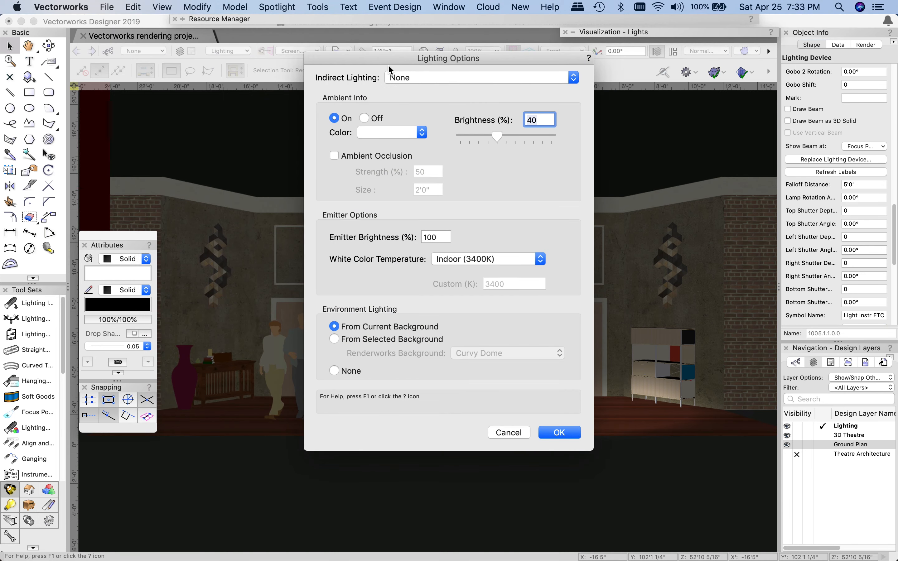
drag(380, 60, 398, 48)
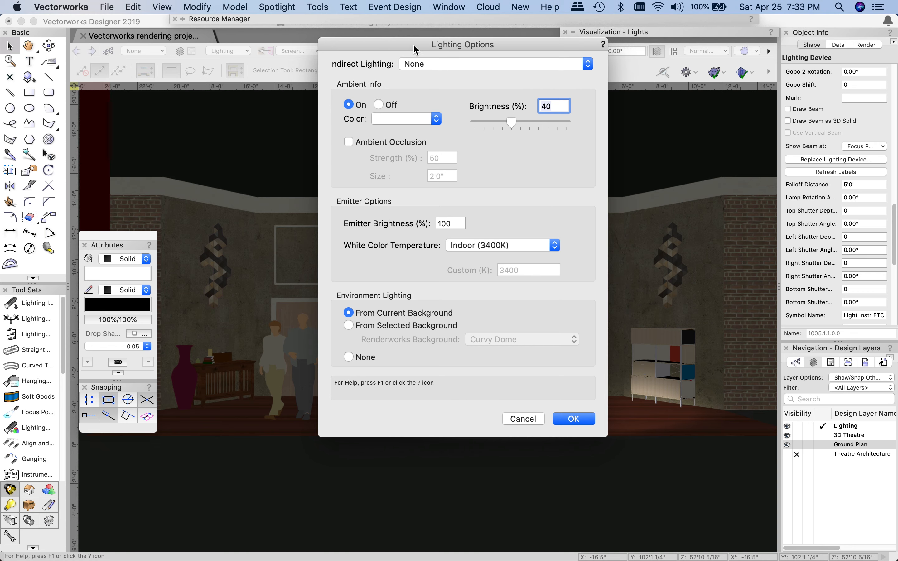
drag(414, 50, 418, 127)
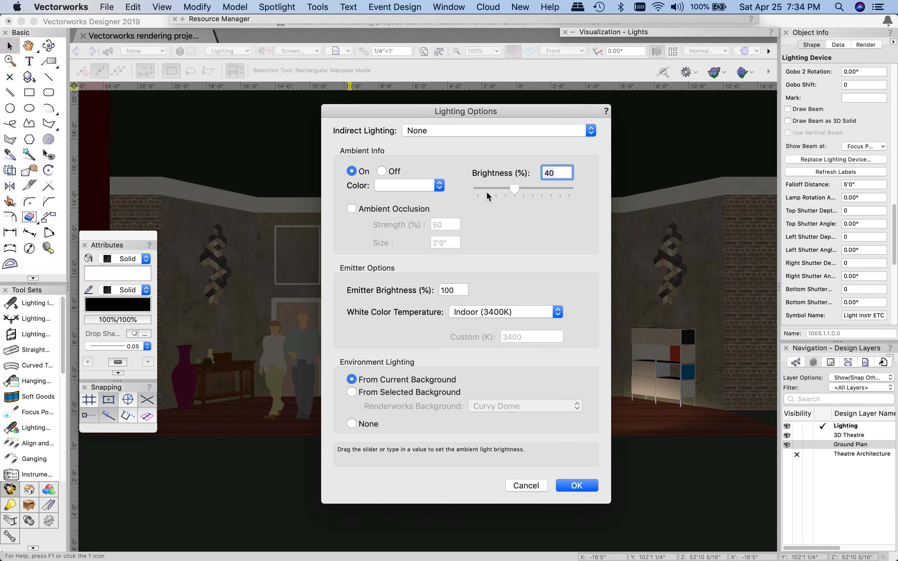
click(382, 171)
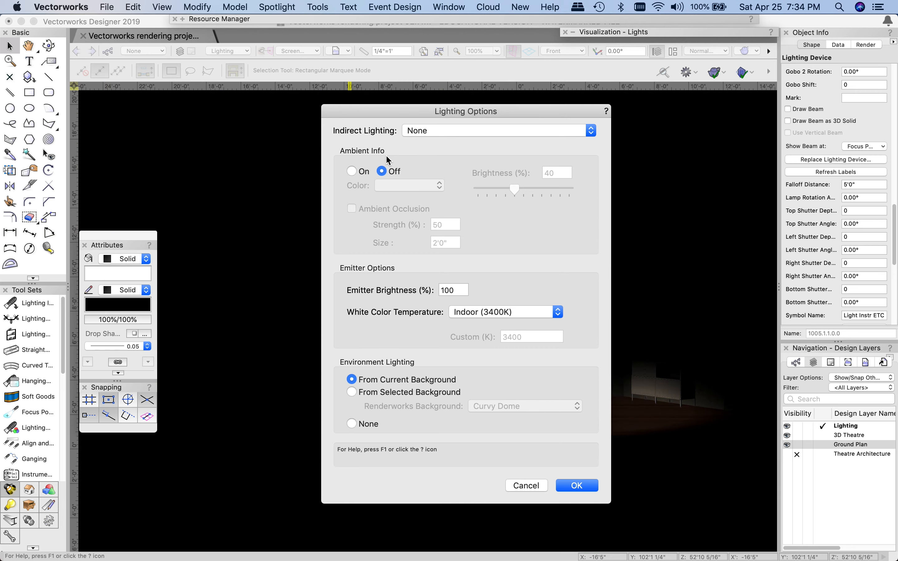
click(571, 486)
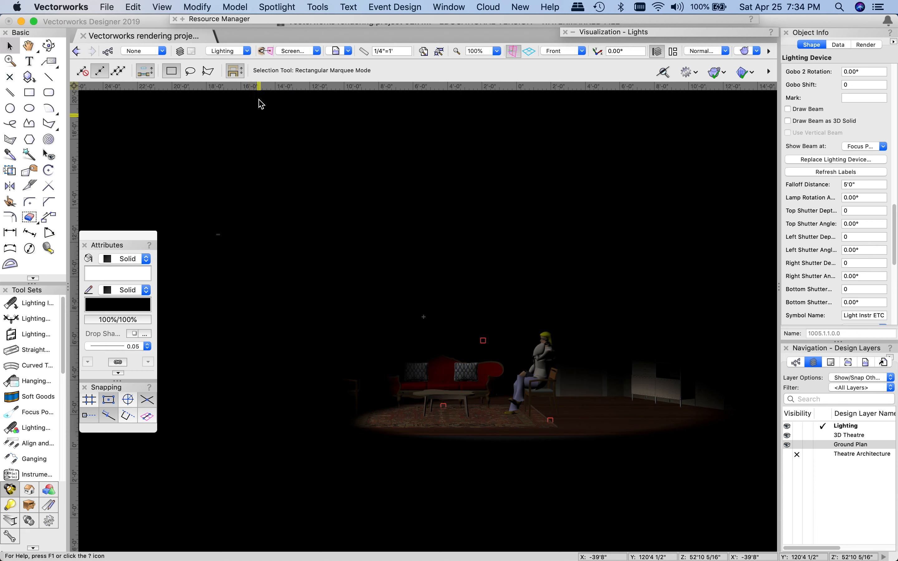
Step: Try a wattage of 1000 on the apron truss instrument and undo the change
scroll(858, 210, up, 1)
scroll(858, 210, up, 15)
click(859, 222)
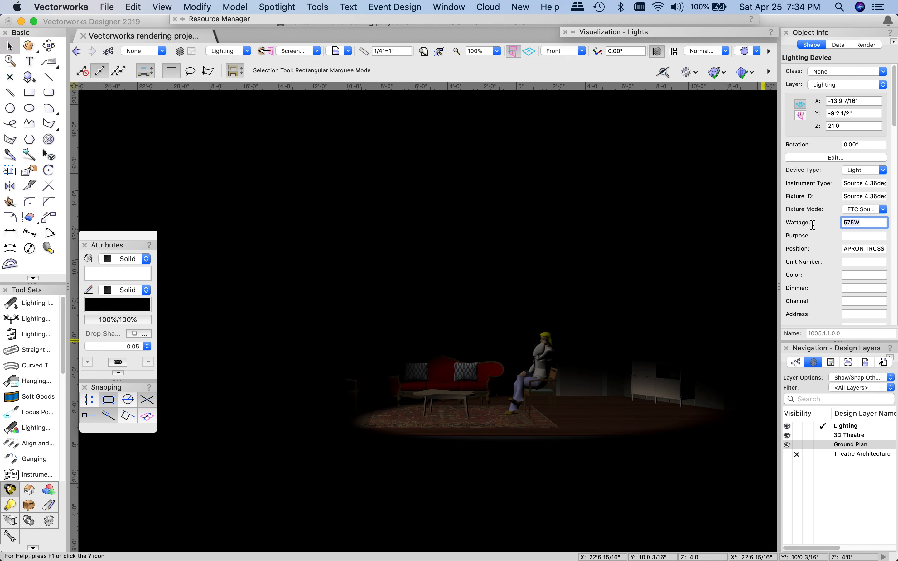
text(1000)
click(865, 237)
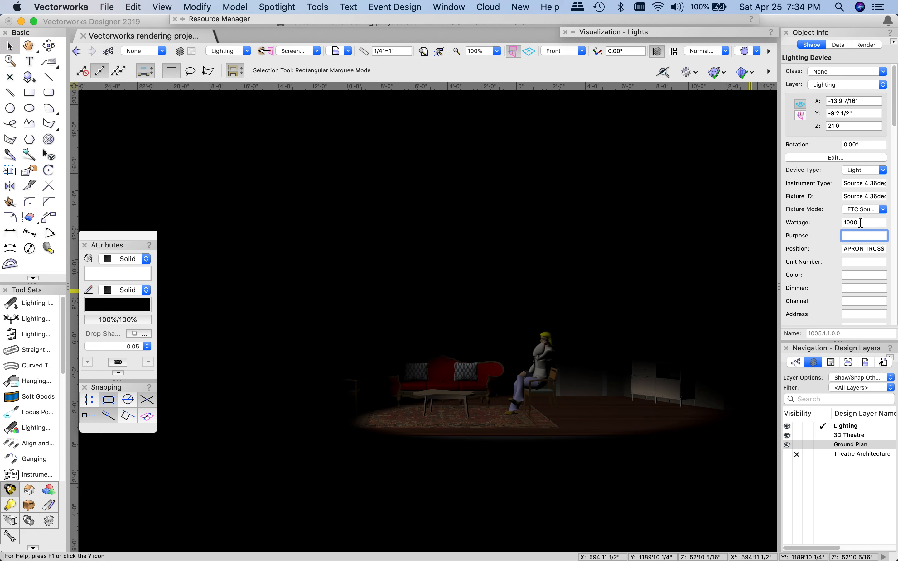
key(super+z)
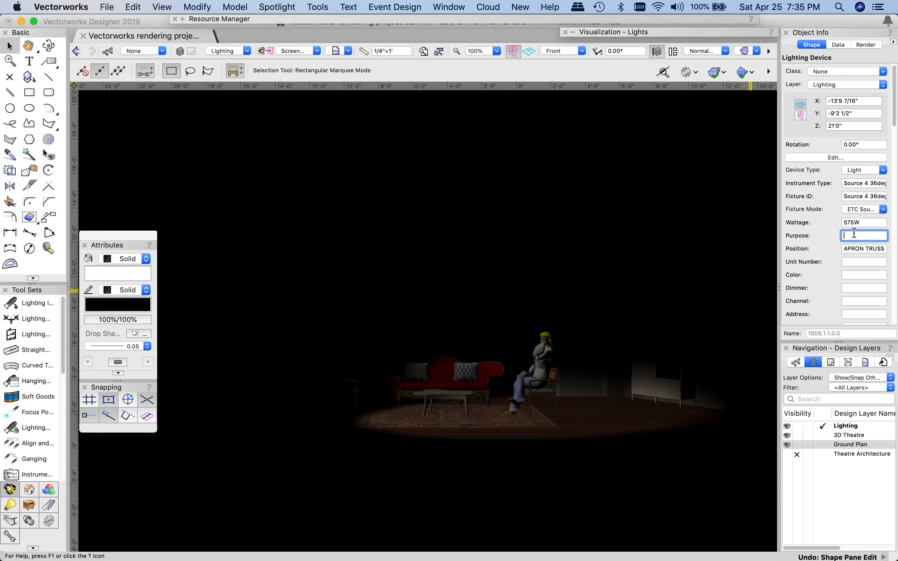
Step: Try the instrument's wattage again as 1000W, including the unit, and undo the wattage edits
scroll(863, 273, down, 3)
scroll(862, 268, up, 3)
double_click(862, 223)
text(100W)
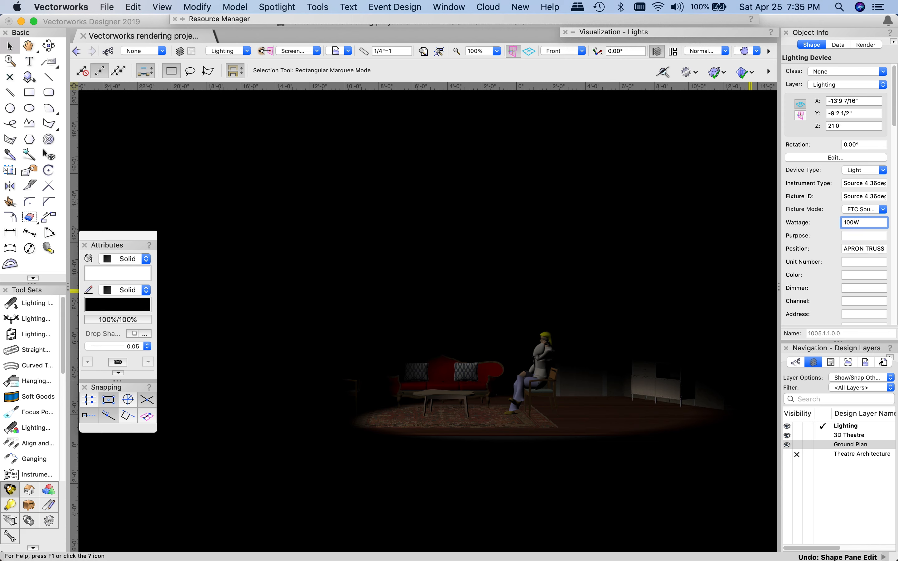
key(Return)
click(865, 224)
key(Return)
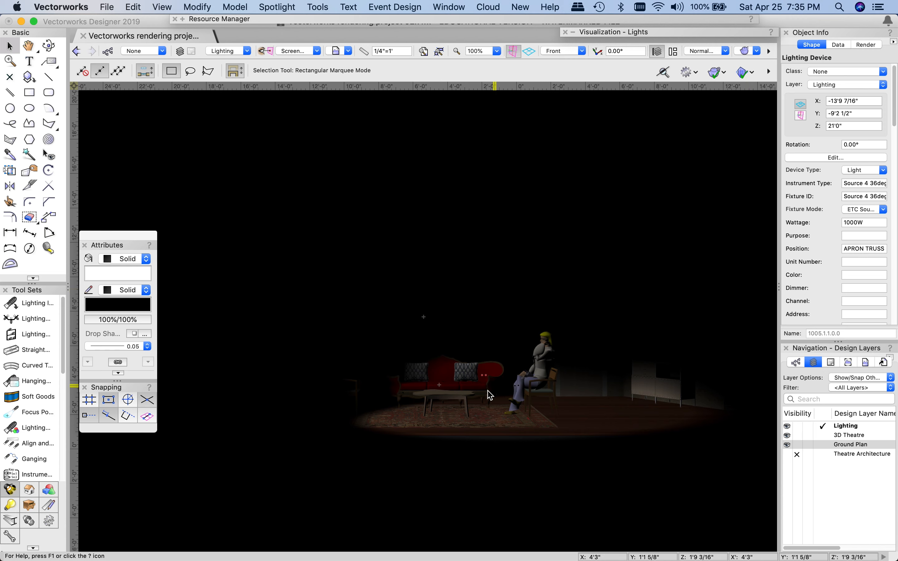
click(867, 222)
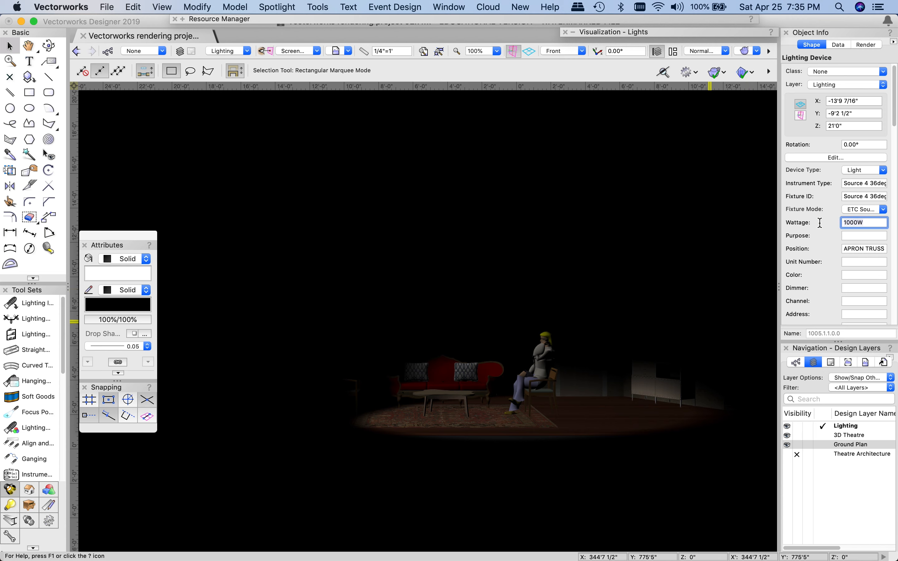
key(super+z)
key(super+z)
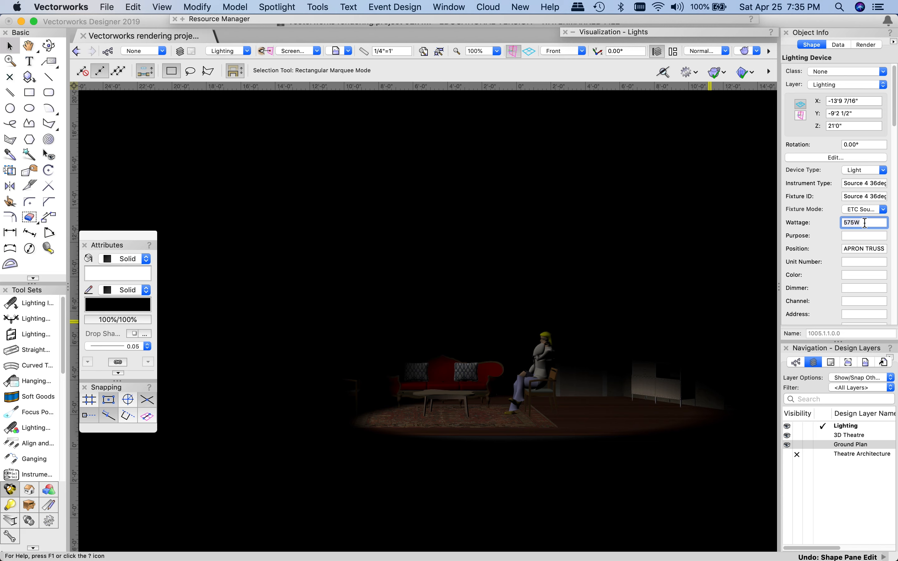
click(863, 236)
Step: Review the selected apron truss instrument's remaining properties, including its field and beam angles, falloff distance and shutter settings
scroll(854, 262, down, 5)
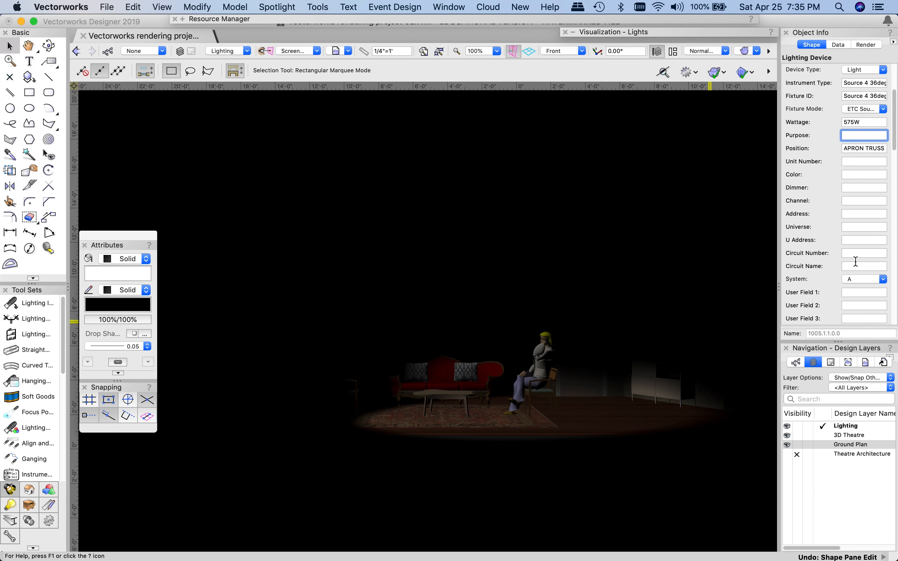
scroll(855, 226, down, 8)
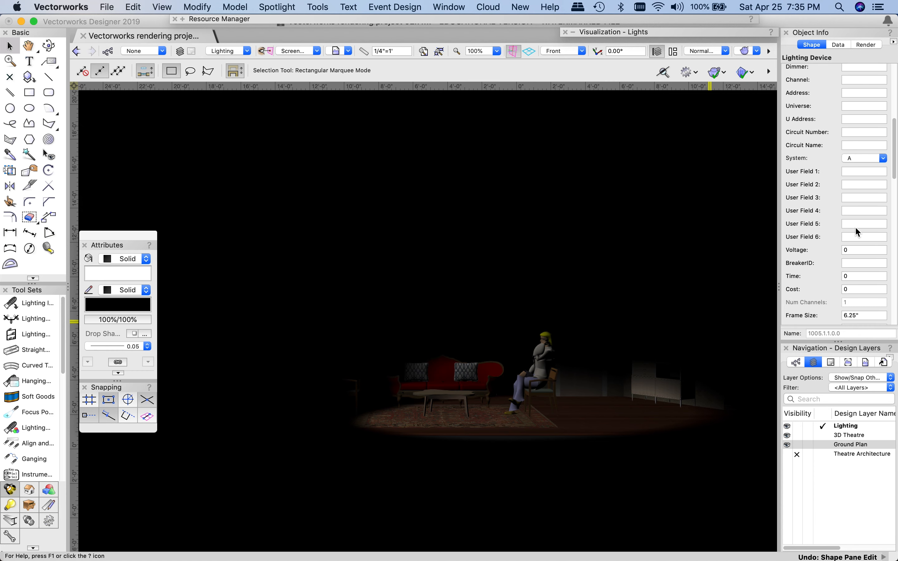
scroll(855, 226, down, 4)
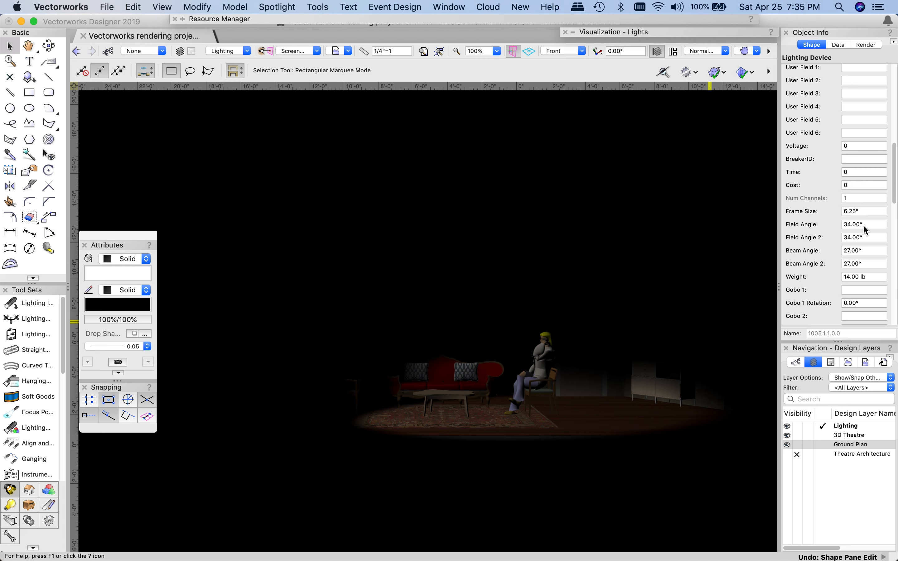
scroll(863, 226, down, 10)
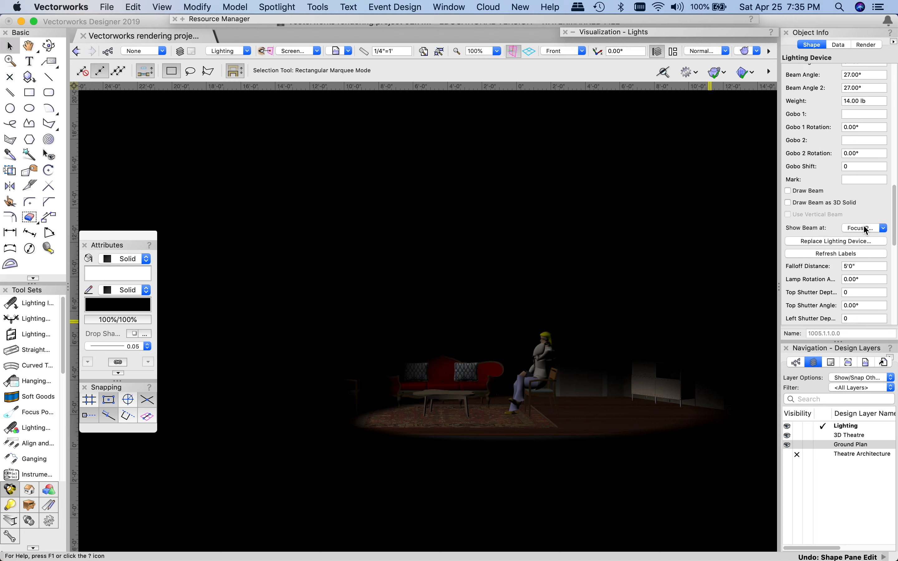
scroll(864, 227, down, 2)
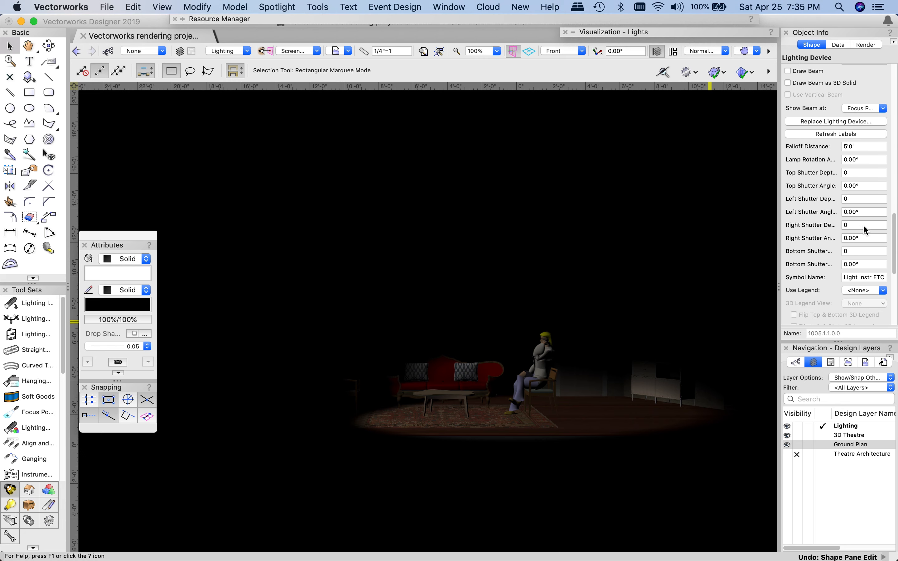
scroll(862, 224, up, 18)
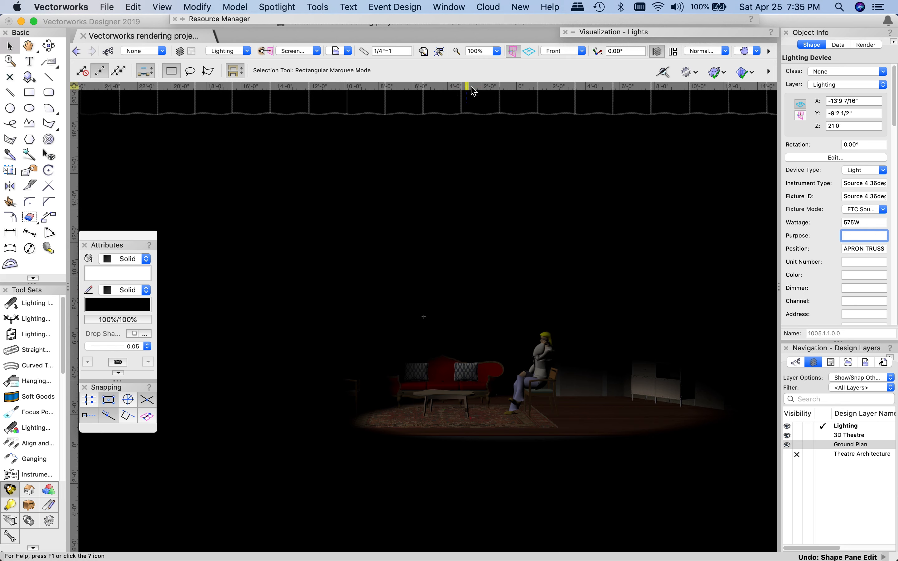
Step: In Top/Plan view, place a Light Instr ETC Source 4 36deg instrument on the apron truss just stage-centre of the existing one
key(super+5)
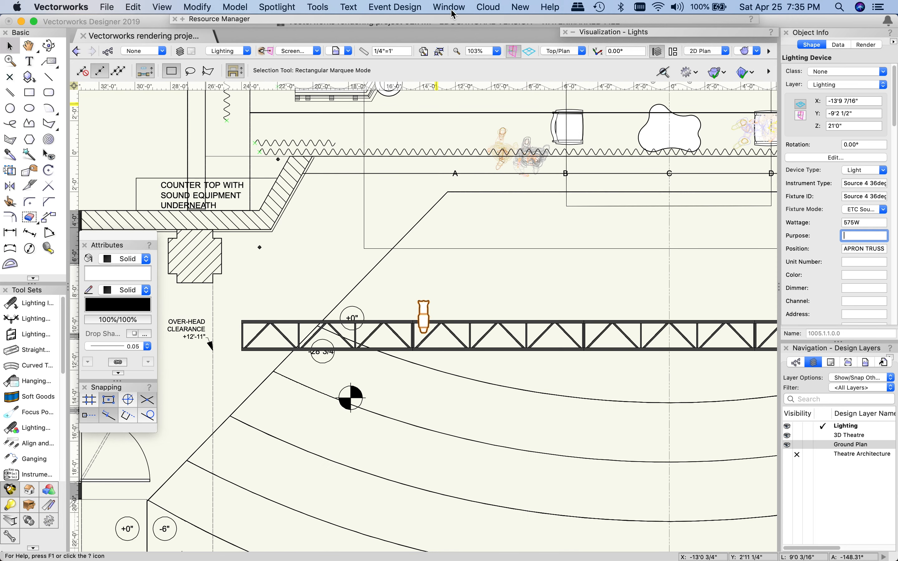
mouse_move(472, 26)
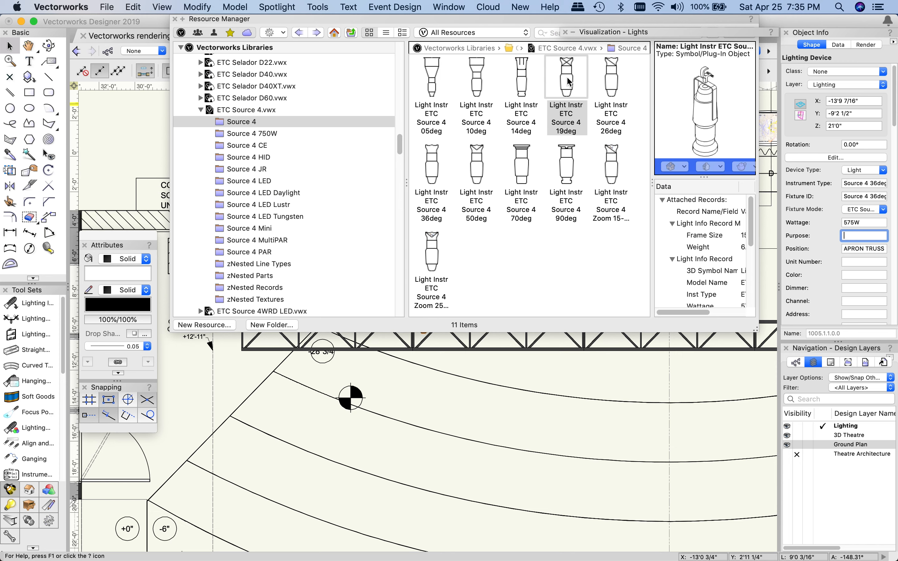
click(431, 173)
double_click(432, 174)
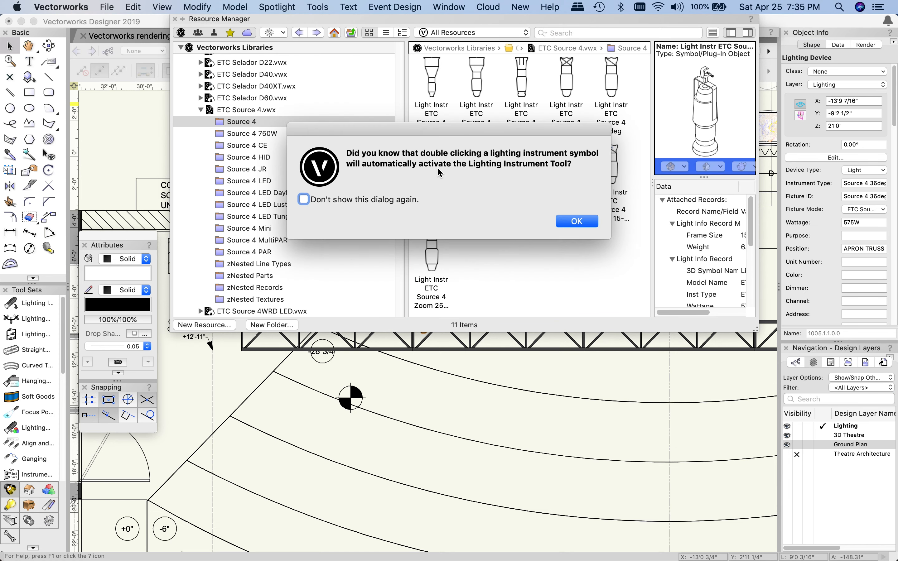
click(582, 222)
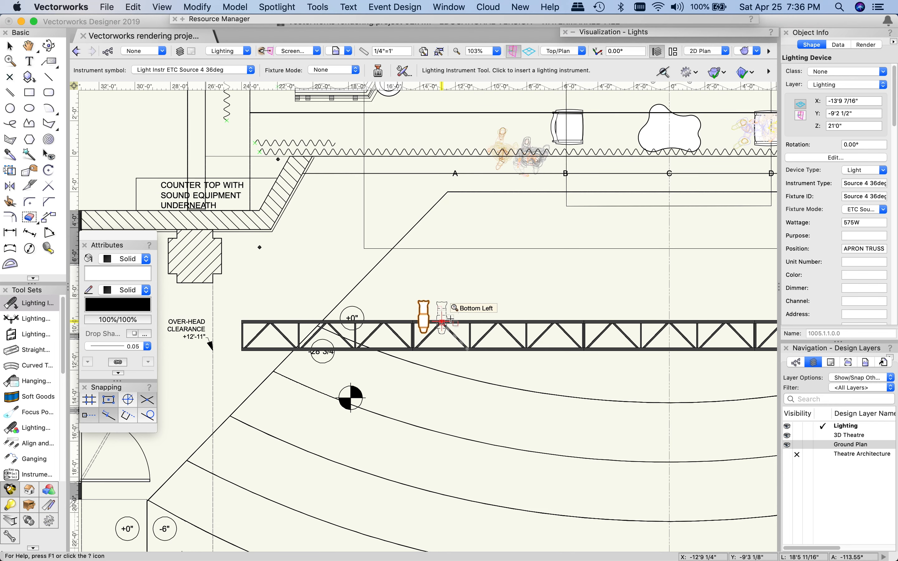
click(450, 318)
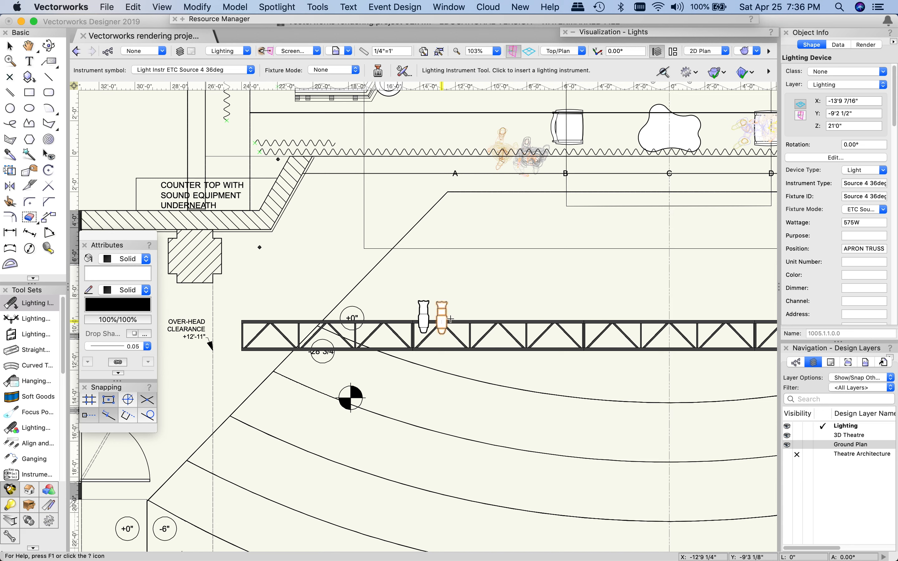
Step: Try to set the new apron truss instrument's focus to C
scroll(877, 212, down, 15)
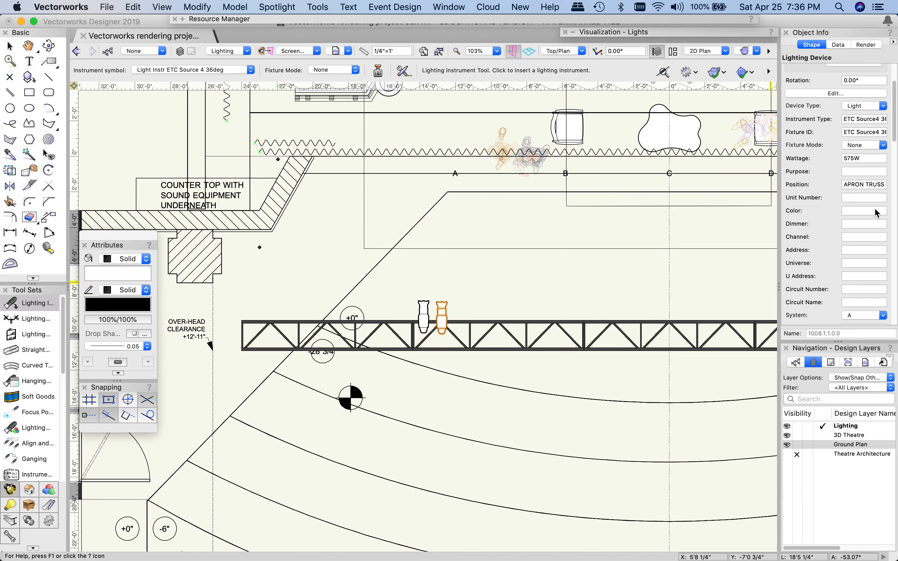
click(861, 232)
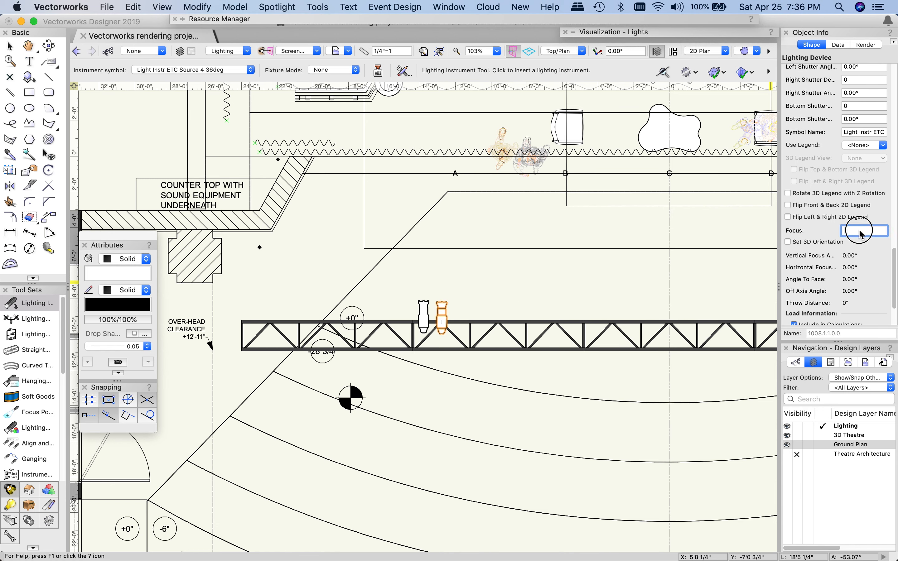
scroll(853, 174, up, 10)
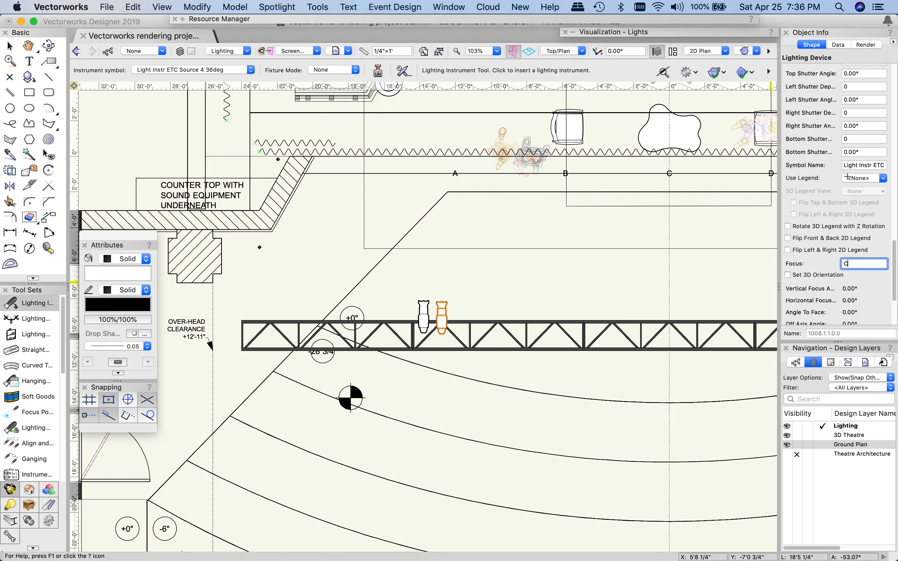
scroll(847, 177, up, 8)
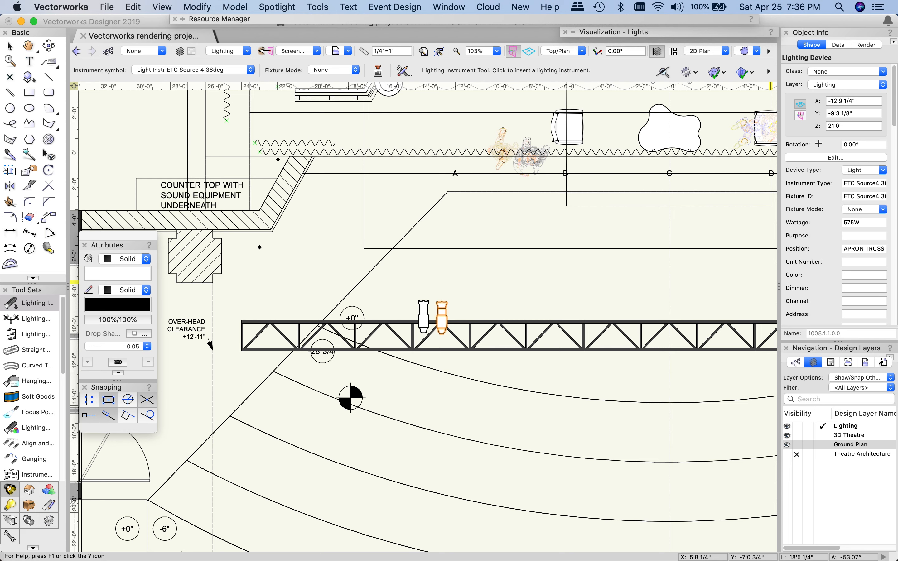
Step: Turn on the new instrument's light and show the drawing from the Front in Normal Perspective
click(653, 32)
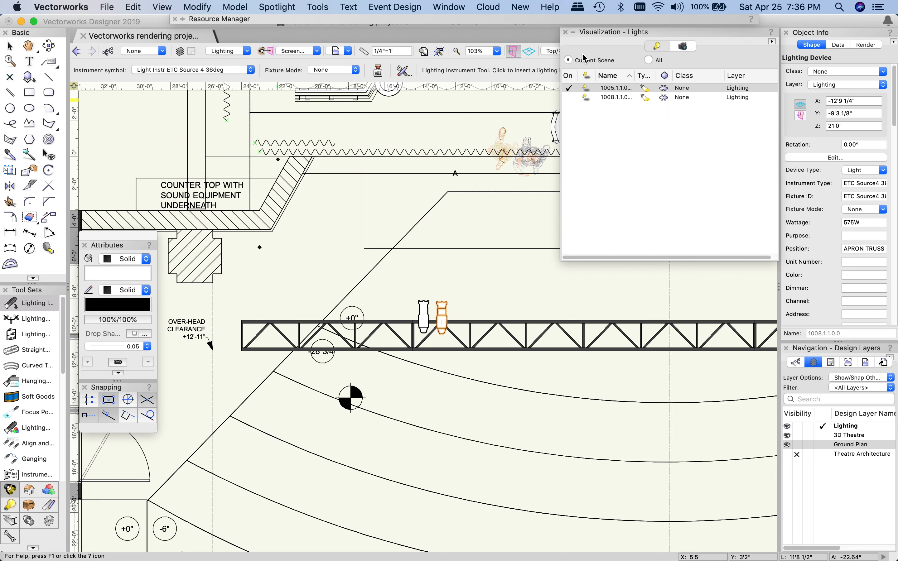
click(568, 97)
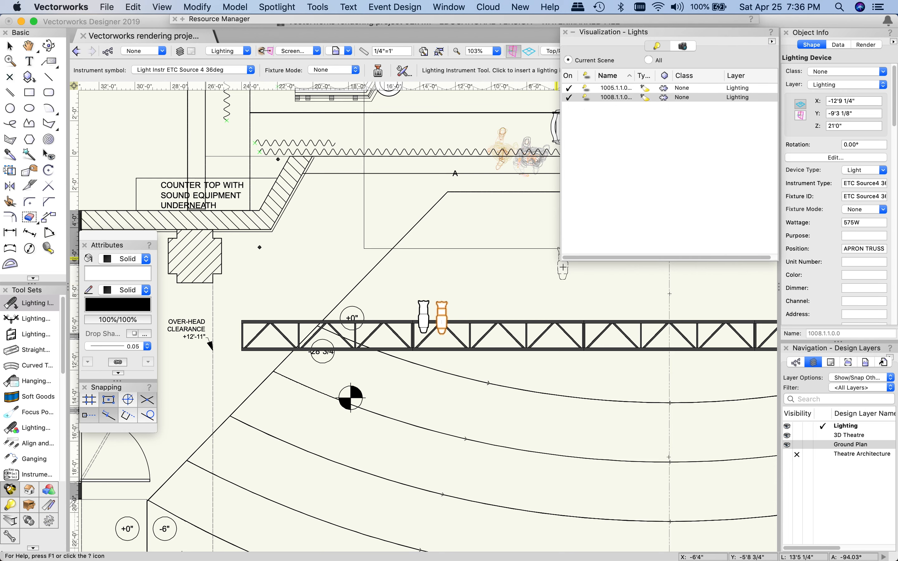
click(552, 52)
click(579, 95)
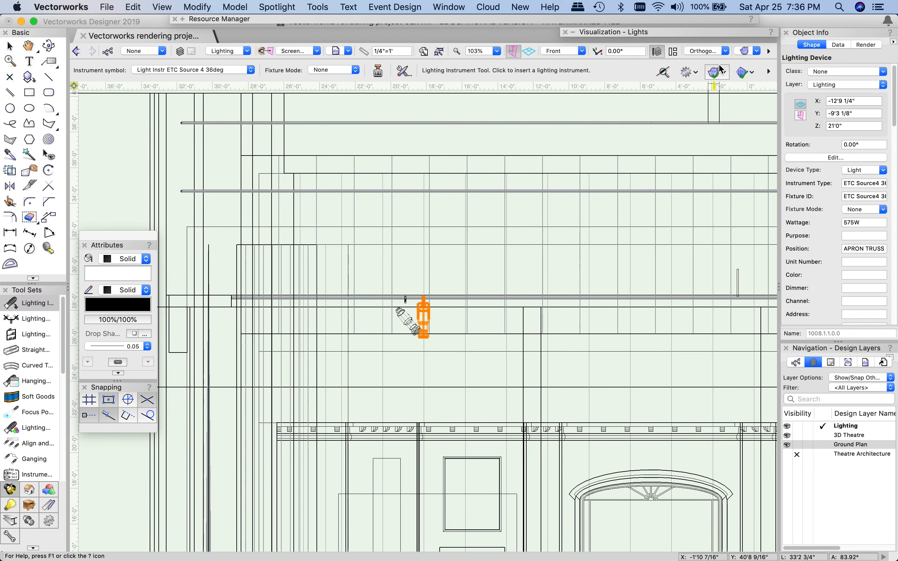
click(706, 52)
click(722, 99)
Step: Focus the new Source 4 36deg instrument on focus point C
scroll(846, 211, down, 3)
scroll(846, 210, down, 10)
scroll(846, 211, down, 5)
click(858, 191)
text(C)
key(Return)
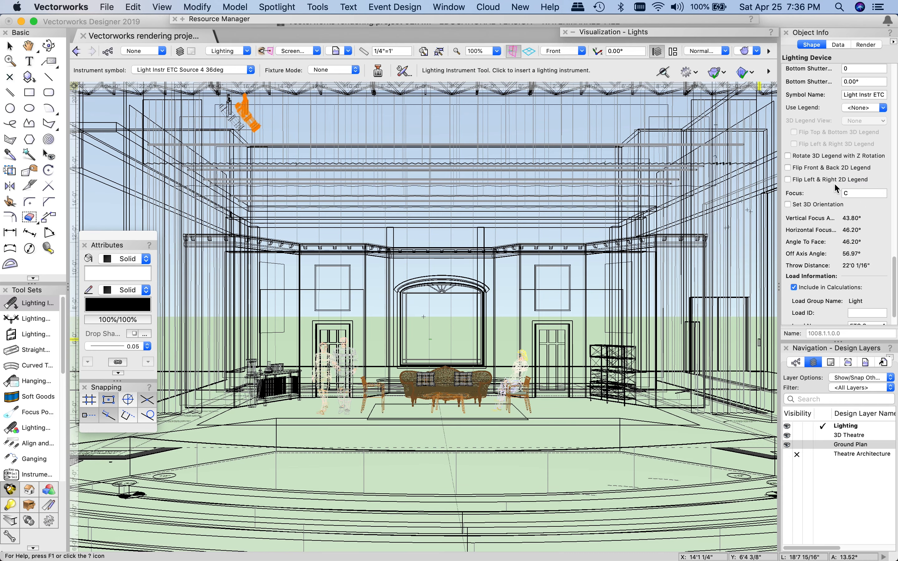
Step: Render the front perspective in OpenGL and examine the light of both instruments on the sofa and seated figure
click(745, 51)
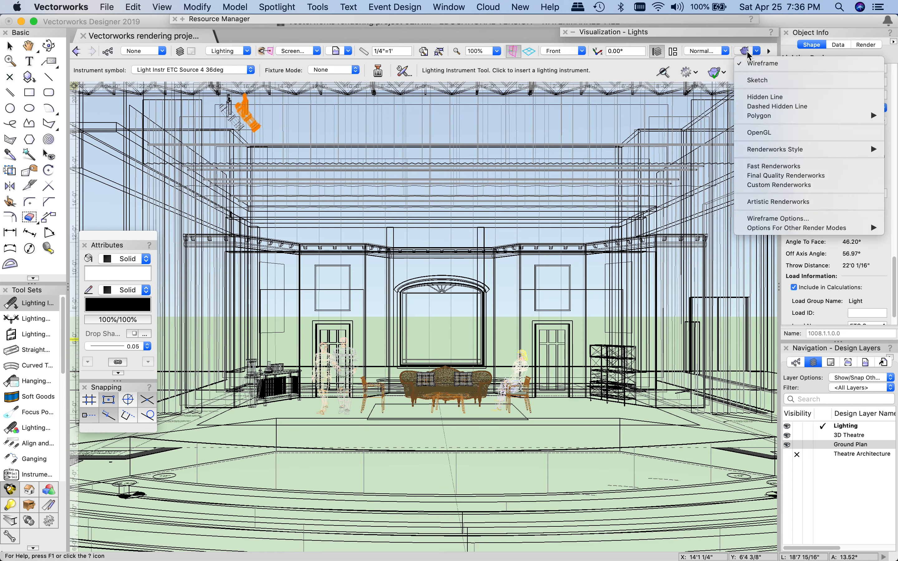
click(771, 135)
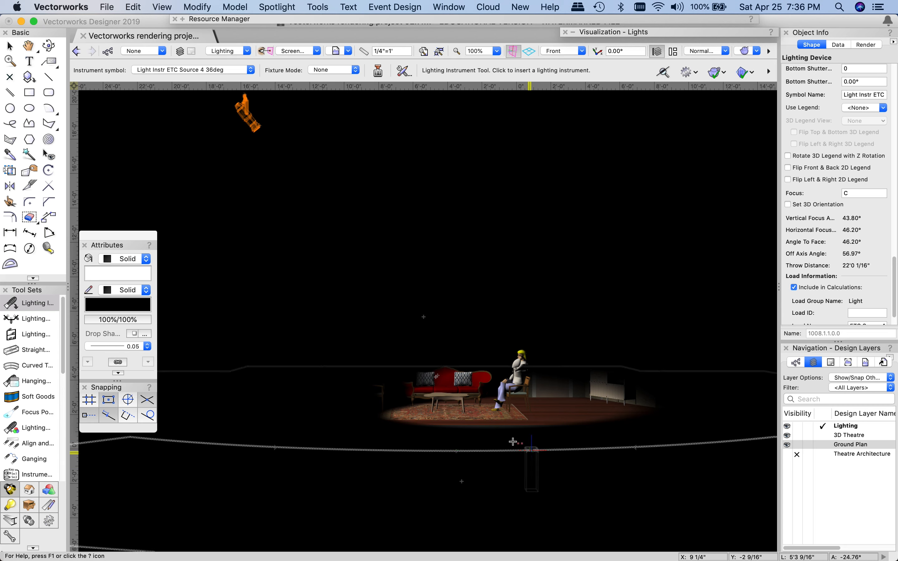
mouse_move(476, 559)
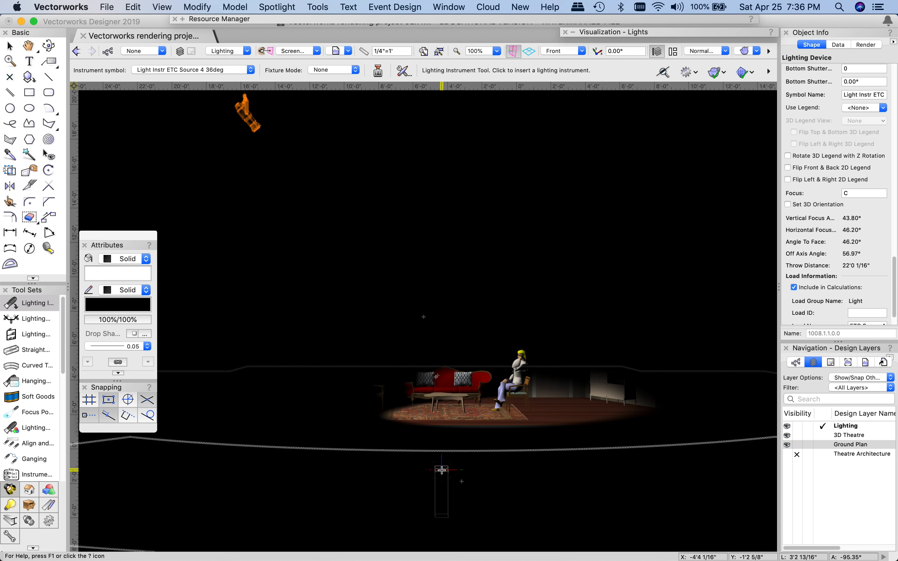
scroll(441, 471, up, 5)
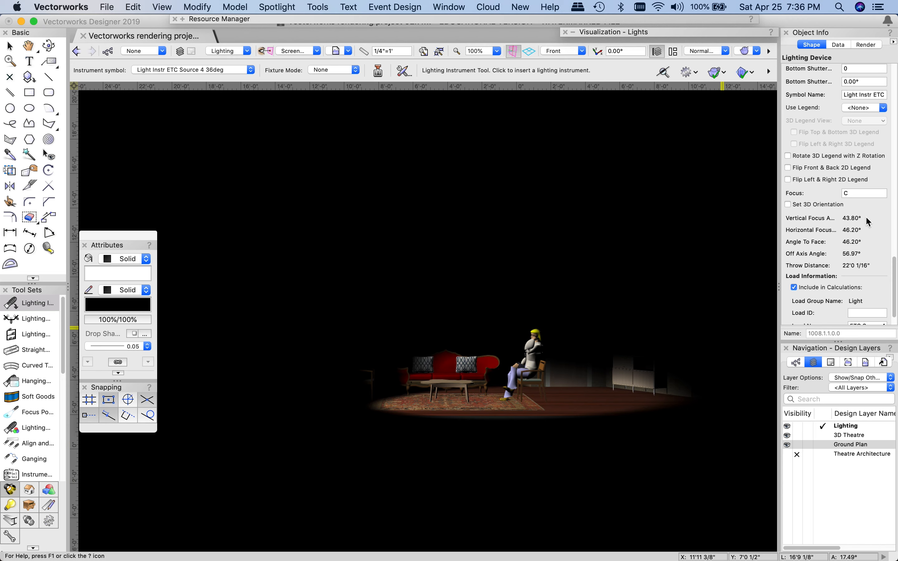
Step: Turn the new instrument's light off and back on to compare the rendered brightness
mouse_move(647, 29)
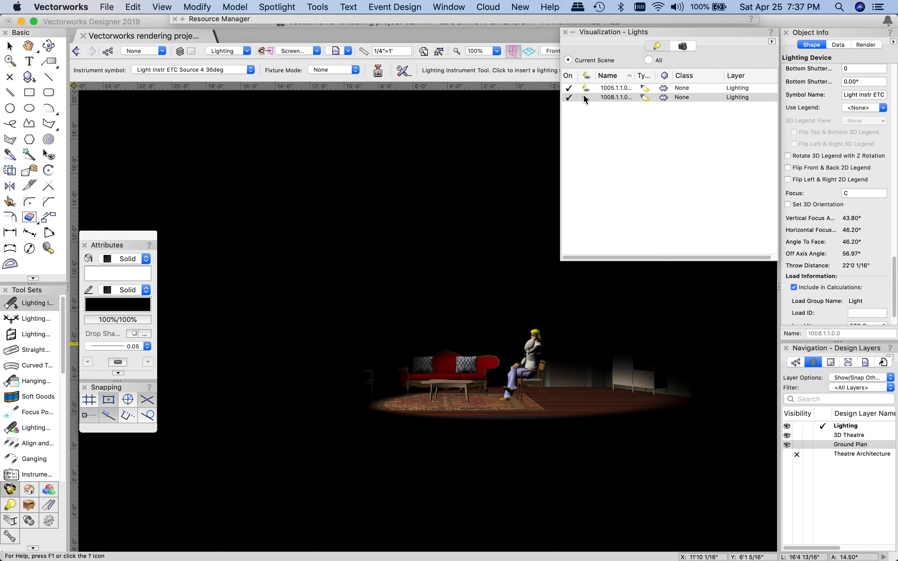
click(568, 97)
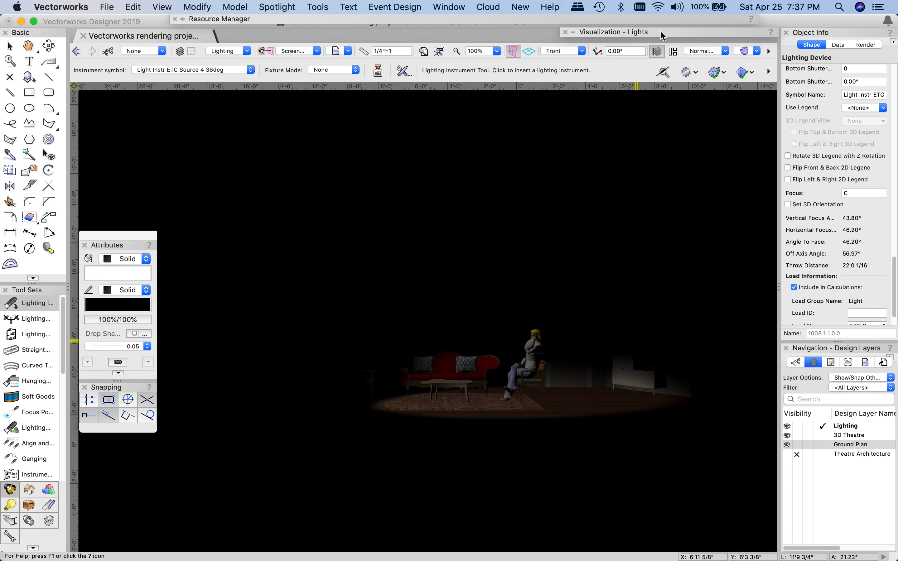
mouse_move(660, 32)
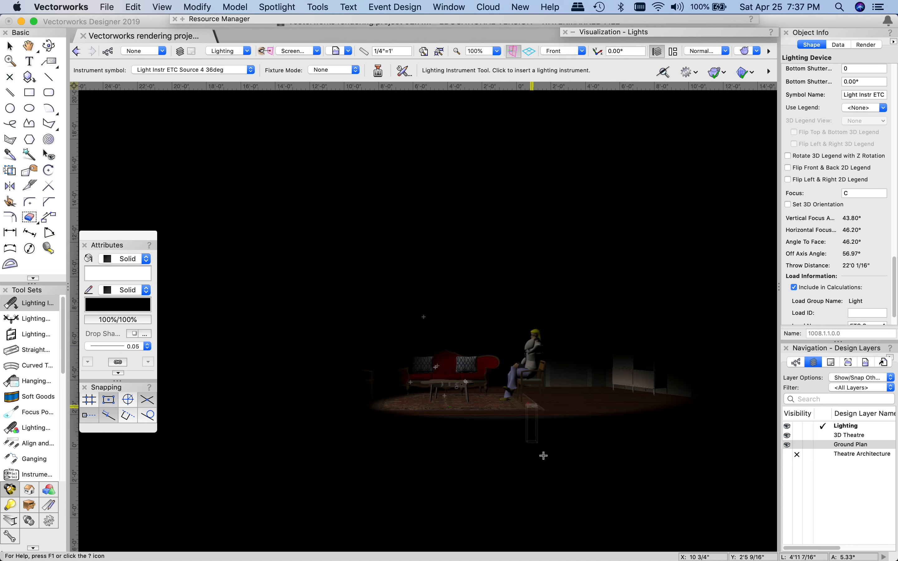
mouse_move(601, 35)
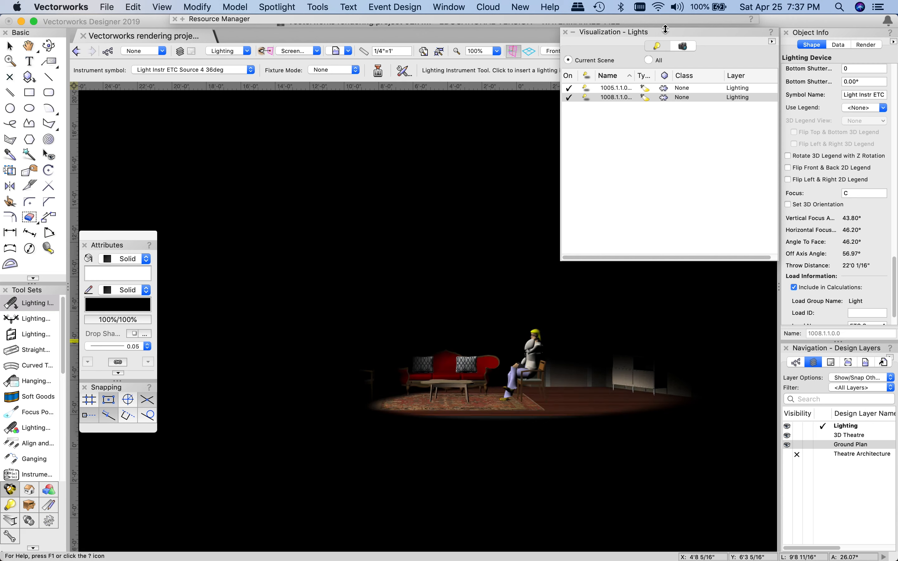
Step: Return to Top/Plan view and search the resource libraries for FRESNEL
click(563, 51)
click(557, 61)
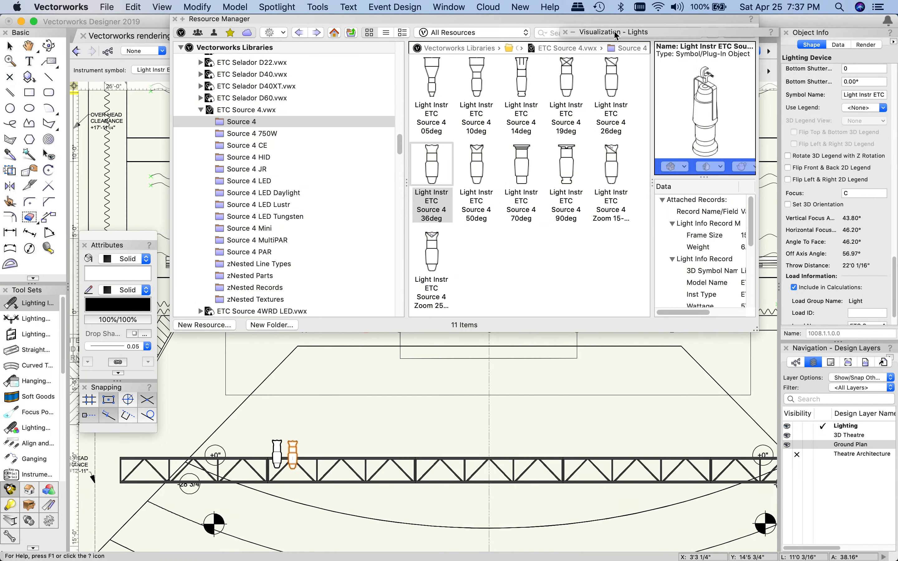
click(596, 28)
drag(596, 27, 607, 22)
mouse_move(549, 17)
click(616, 33)
text(FRESNES)
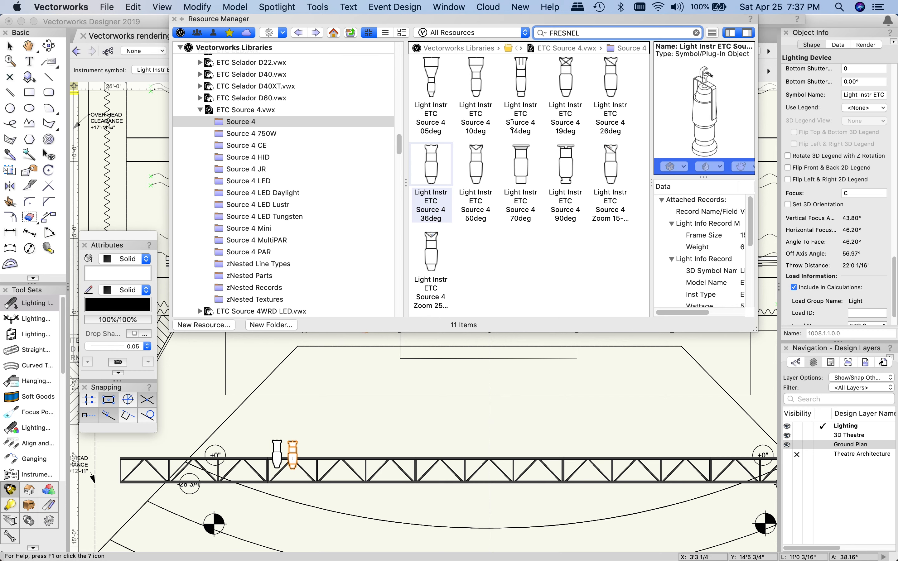
key(Return)
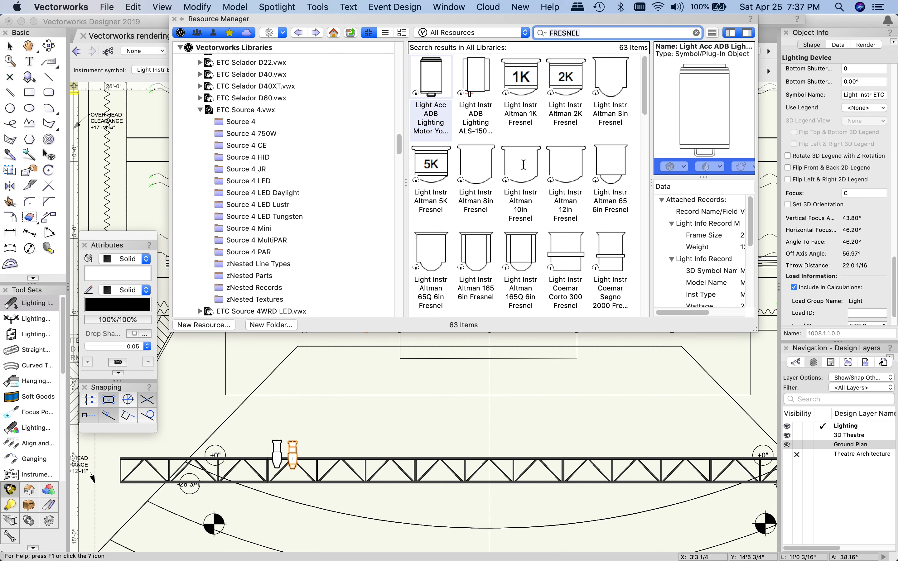
Step: Pick the Light Instr Colortran 8in PoleOp Fresnel for insertion and suppress the lighting instrument tip for the future
scroll(542, 135, down, 5)
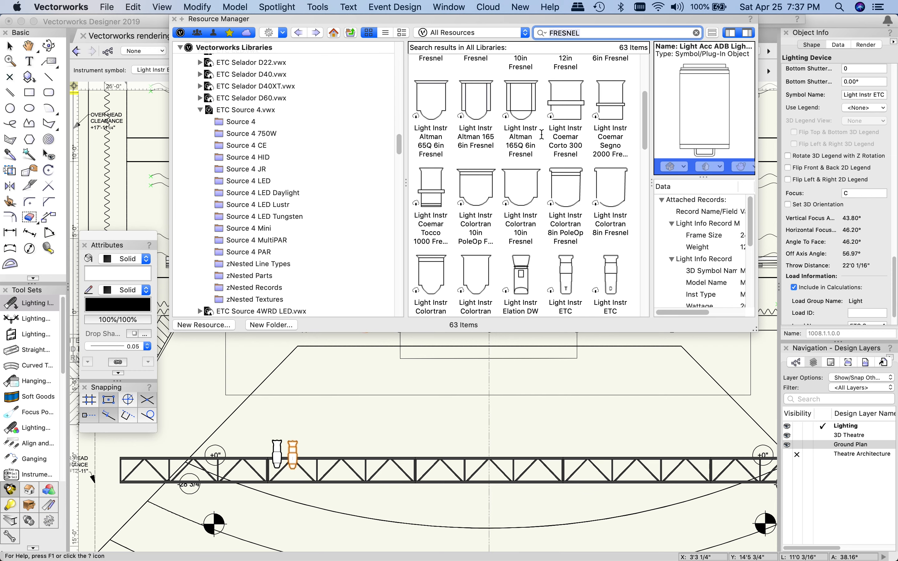
scroll(478, 197, down, 3)
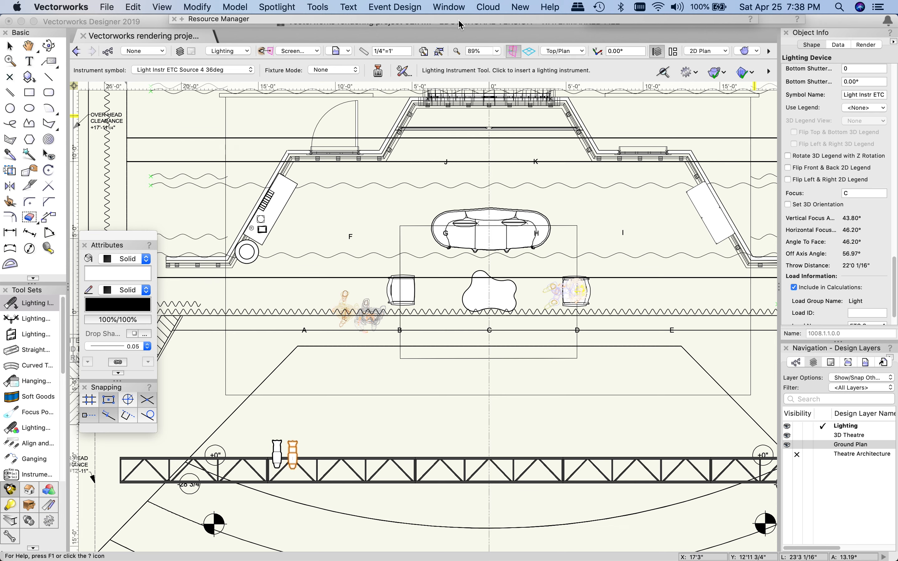
mouse_move(460, 24)
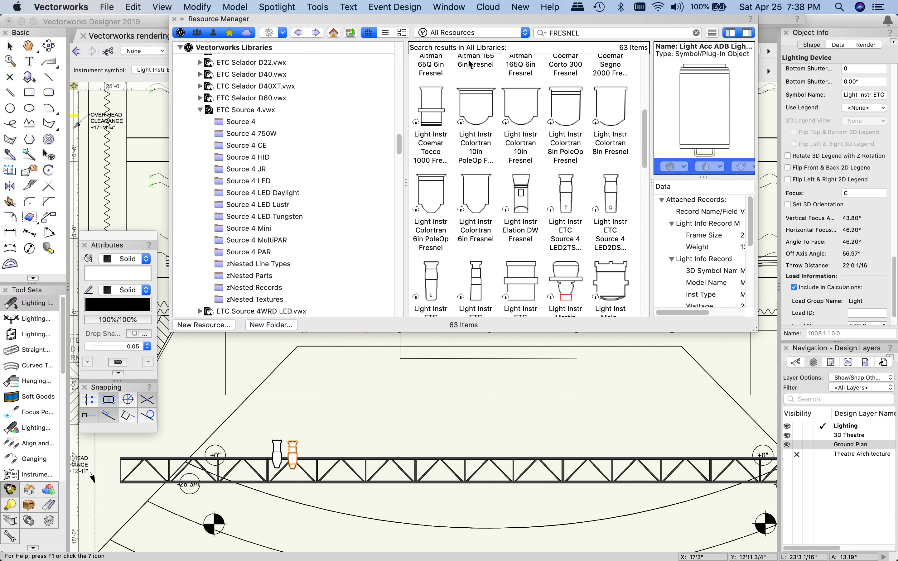
scroll(495, 253, up, 2)
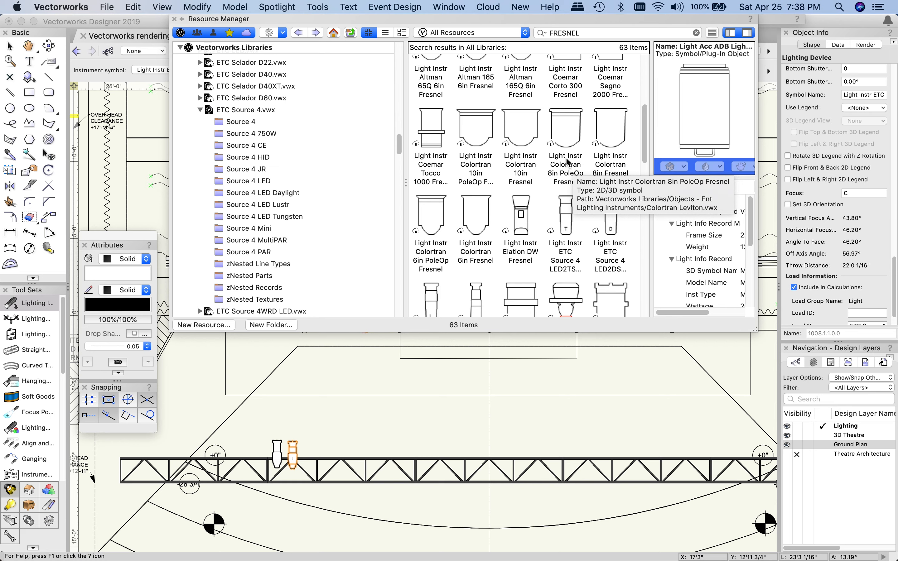
click(565, 128)
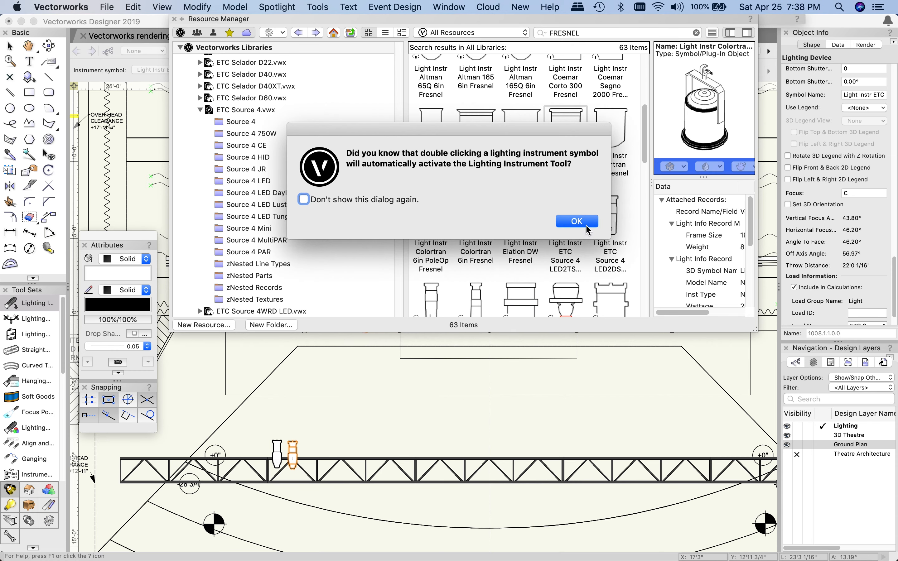
click(304, 199)
click(577, 221)
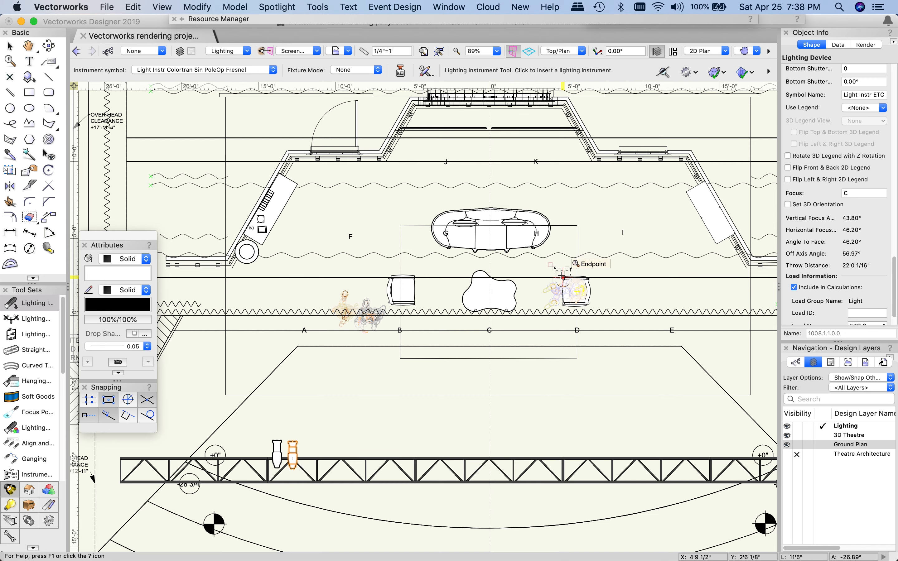
Step: Hang the Fresnel on the 1ST ELECTRIC pipe above the seated figure near focus point D, and check it in Front view
scroll(564, 276, up, 3)
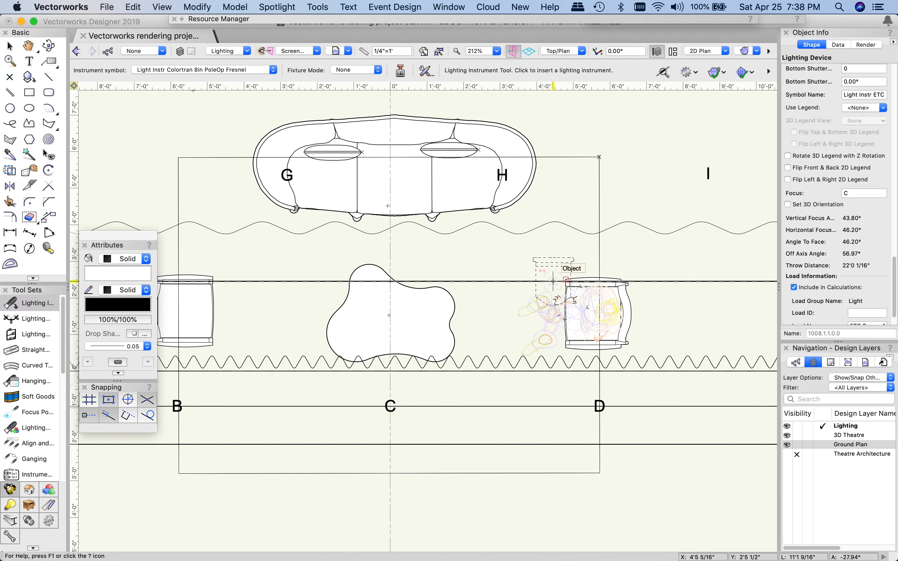
click(552, 281)
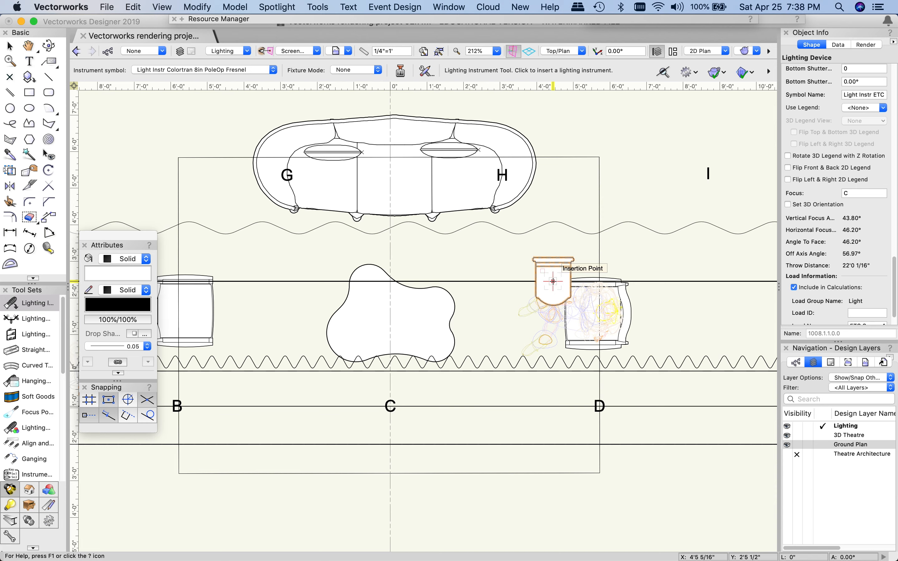
click(558, 52)
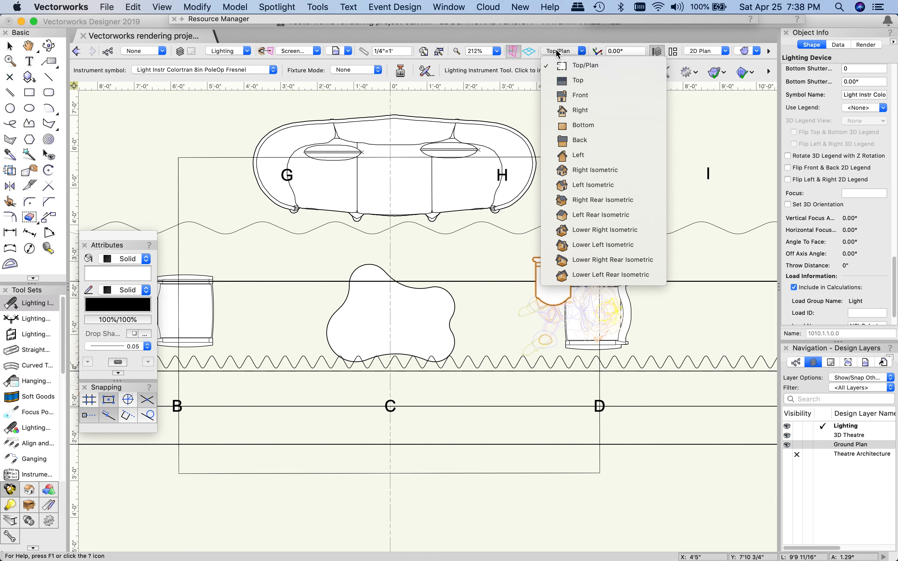
click(575, 93)
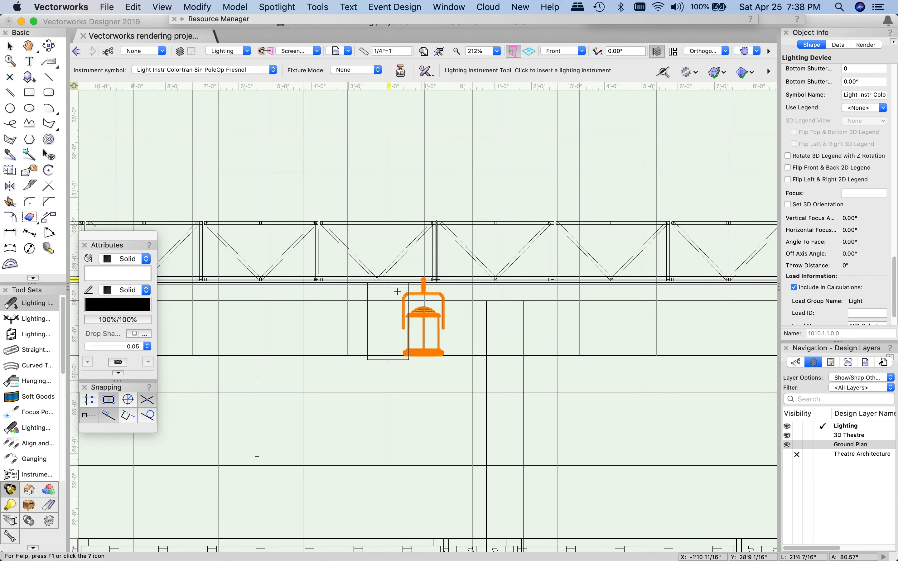
scroll(478, 349, down, 6)
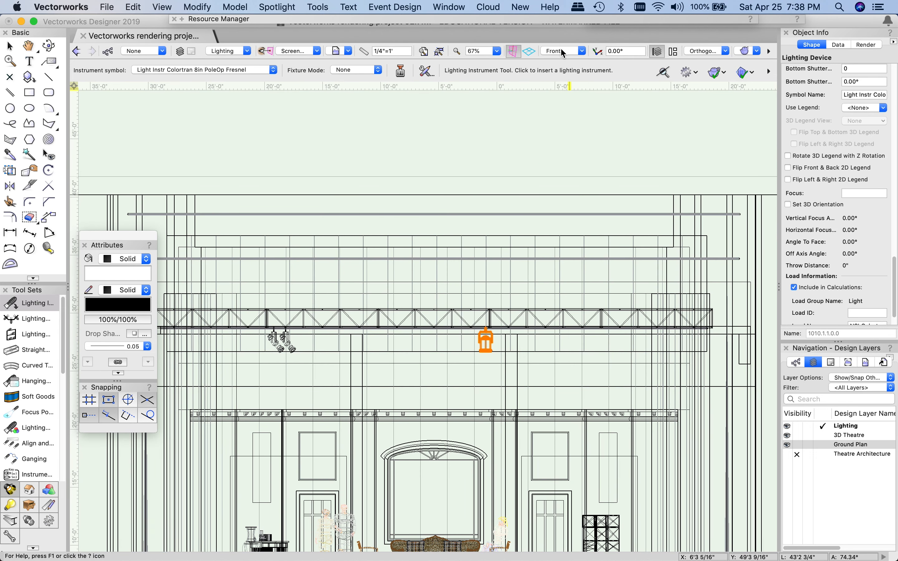
Step: Show the Front view in normal perspective and focus the Fresnel on focus point C
click(708, 52)
click(726, 98)
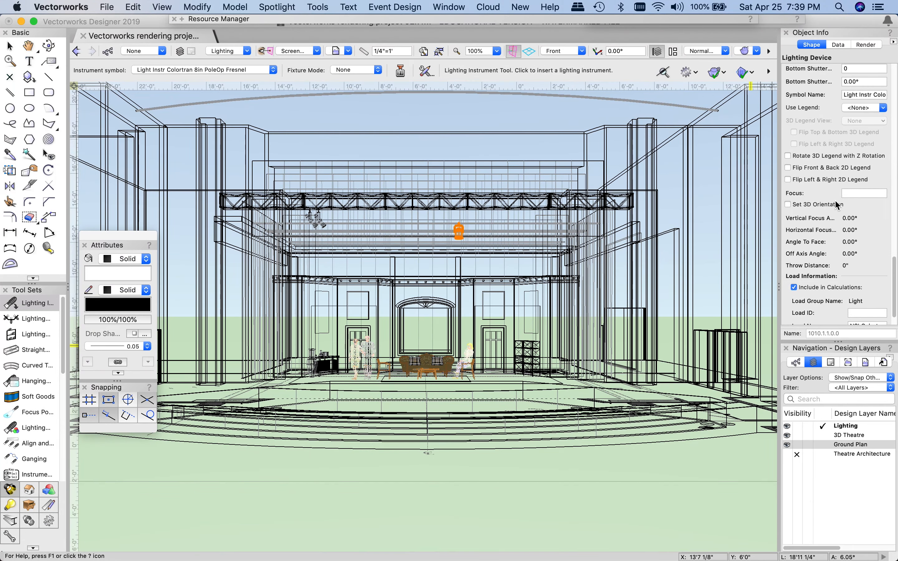
scroll(835, 202, down, 3)
scroll(835, 200, up, 3)
click(856, 193)
text(C)
key(Return)
Step: Try to give the Fresnel the colour R60
scroll(871, 213, up, 5)
scroll(871, 213, up, 10)
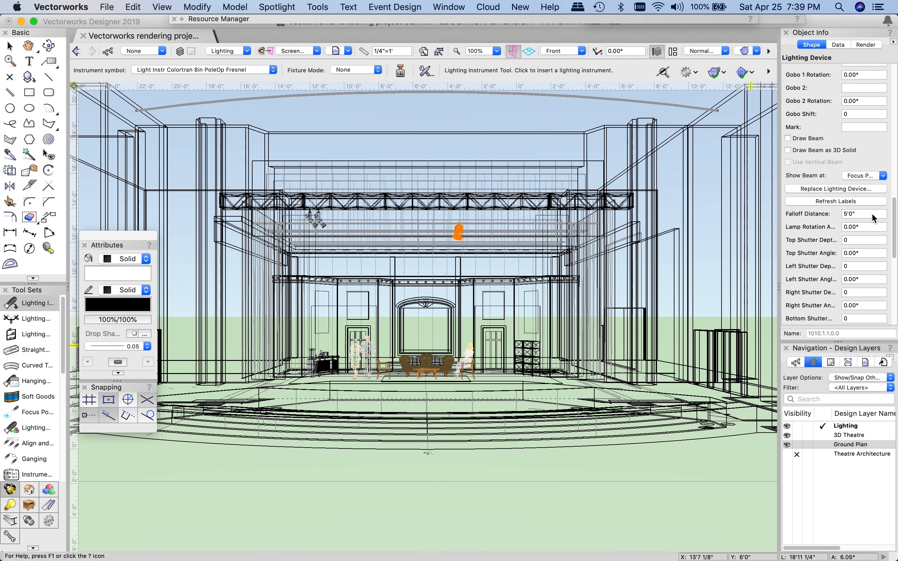
scroll(826, 180, up, 20)
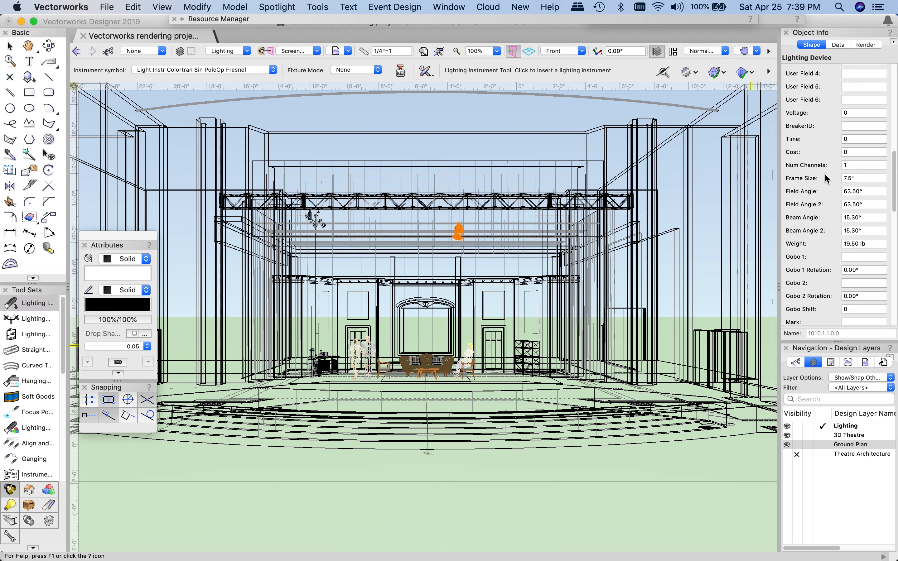
scroll(824, 174, up, 5)
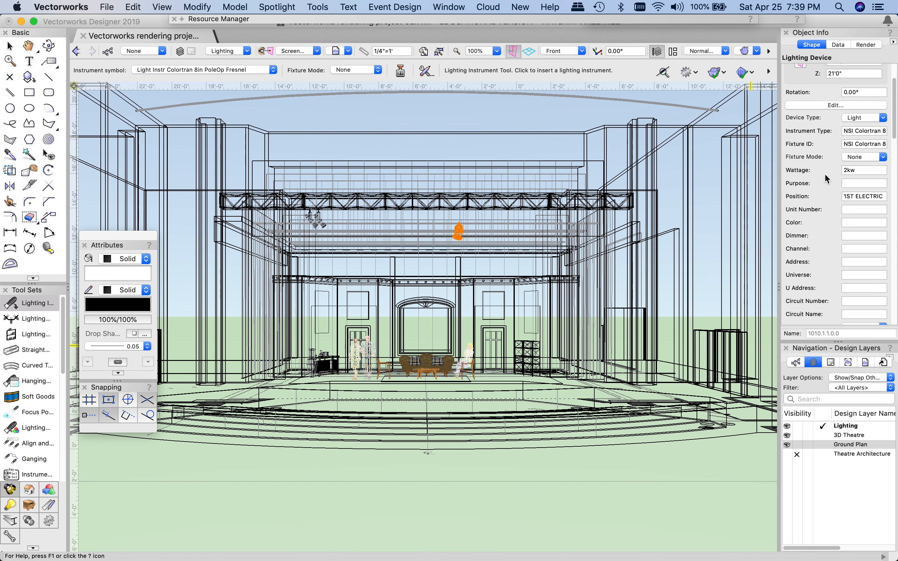
click(851, 189)
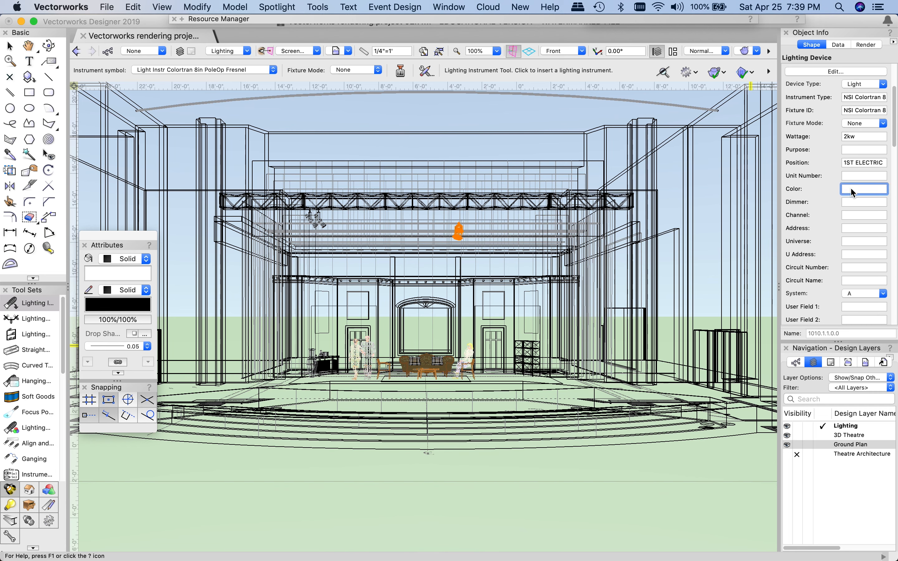
text(R60)
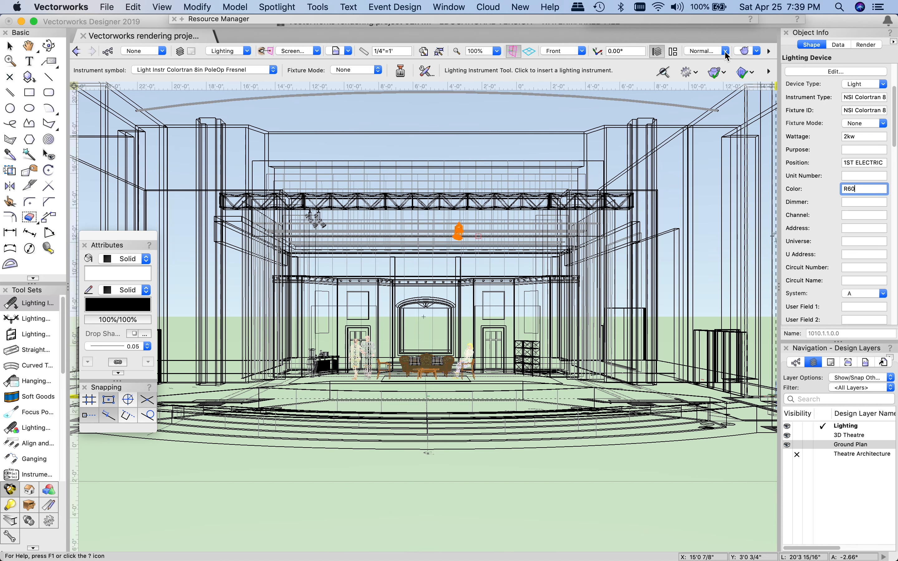
Step: Turn on the new Fresnel's light in the current scene and move the lights list clear of the drawing
click(660, 21)
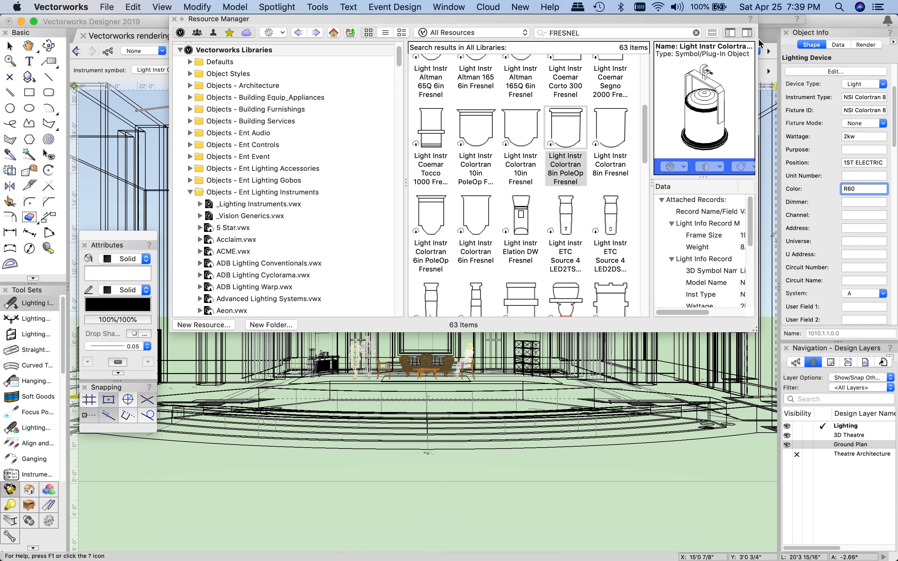
drag(772, 17, 725, 51)
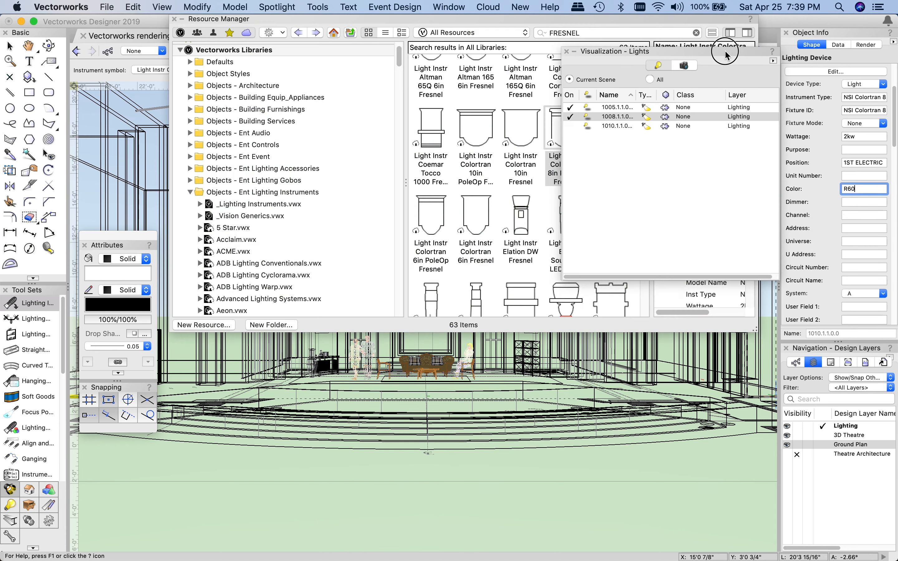
click(570, 126)
click(10, 46)
mouse_move(605, 52)
drag(605, 52, 476, 70)
Step: Render the front perspective in OpenGL and examine the light on the sofa, rug and seated figure
click(753, 53)
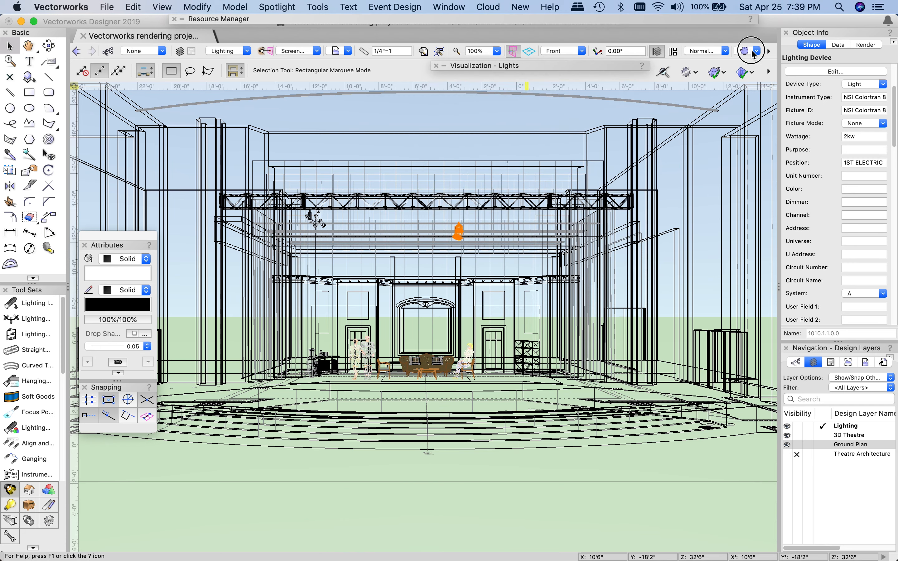
click(870, 142)
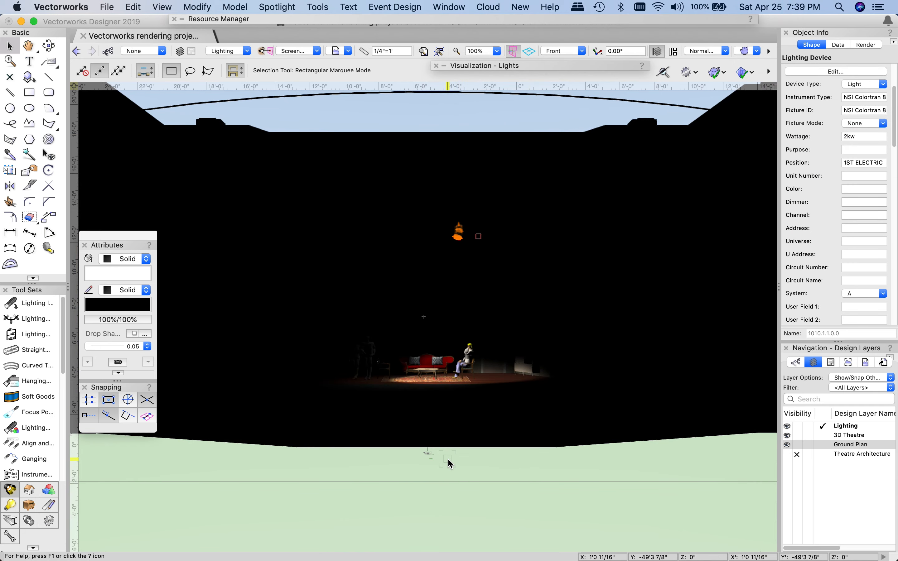
scroll(448, 459, up, 2)
scroll(410, 374, up, 4)
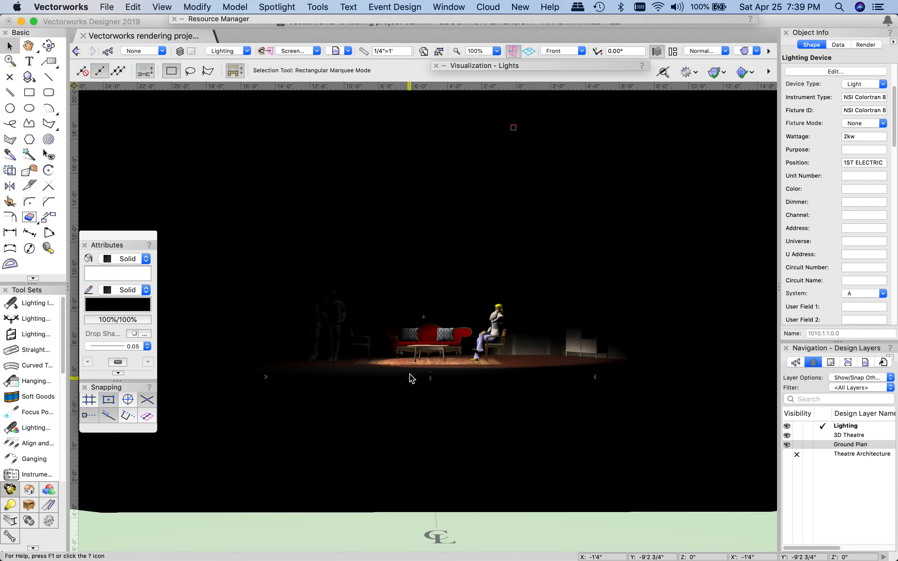
scroll(530, 195, up, 2)
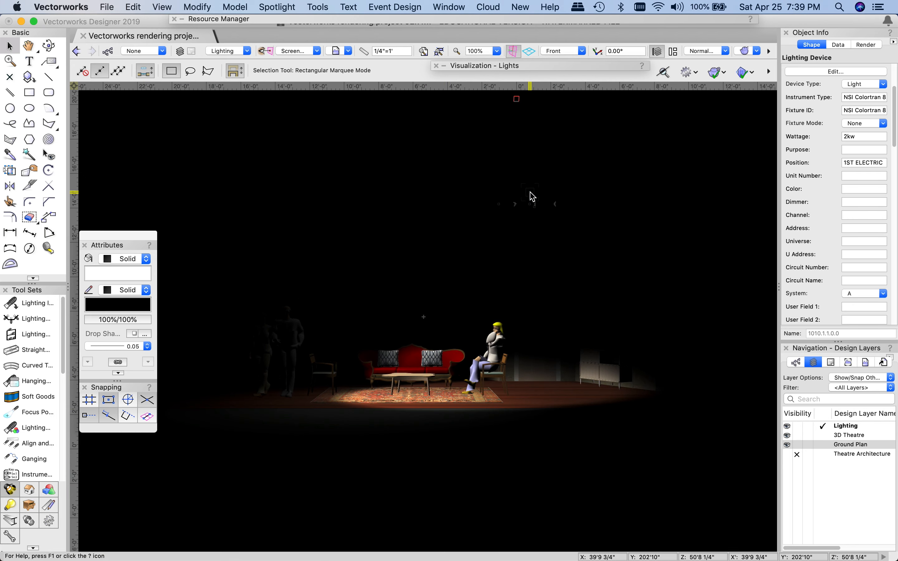
Step: Turn the Fresnel's light off and back on to compare its effect on the rendered scene
mouse_move(666, 19)
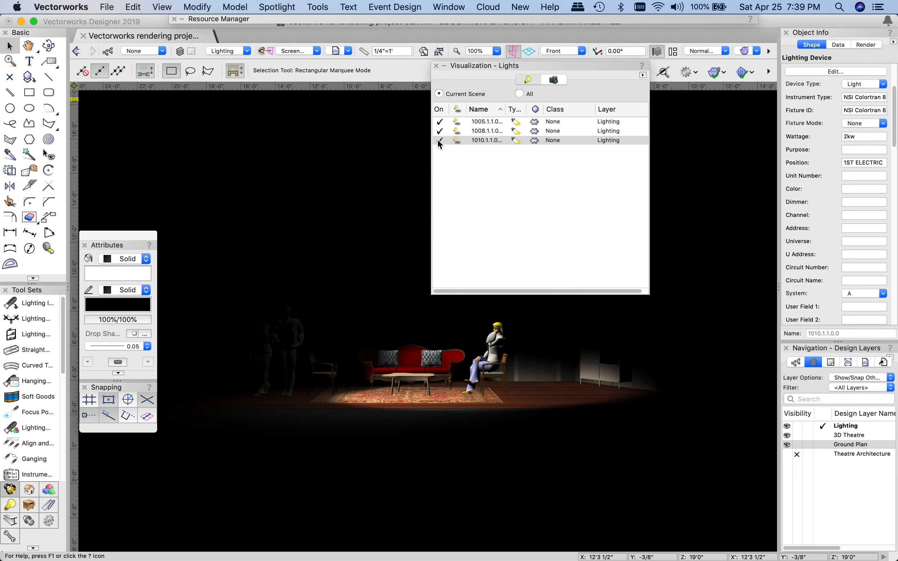
click(439, 140)
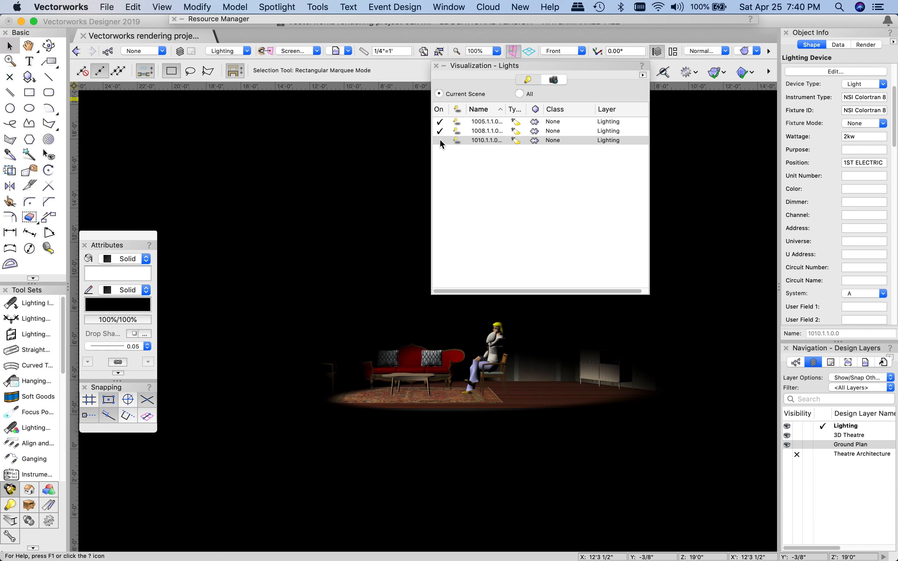
click(440, 140)
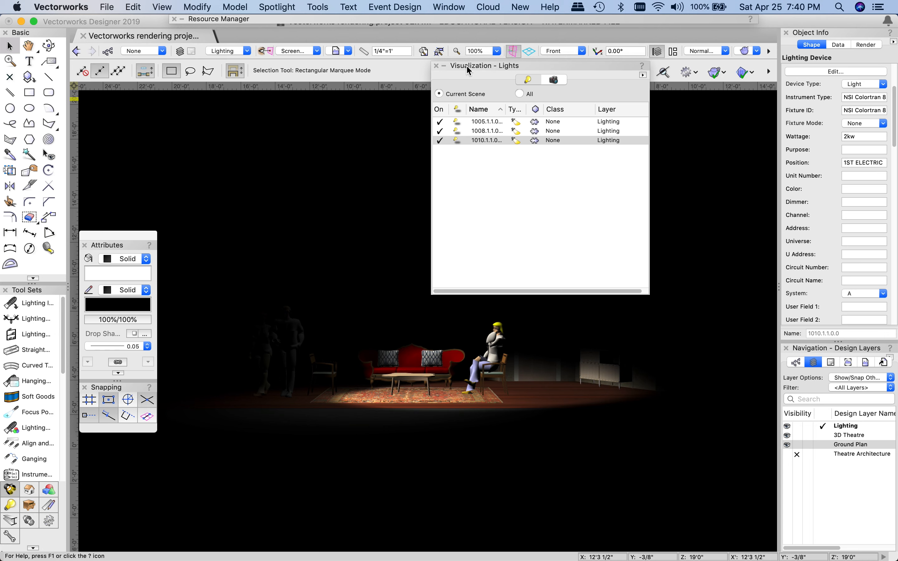
mouse_move(469, 69)
mouse_down()
mouse_move(514, 68)
mouse_move(458, 68)
mouse_up()
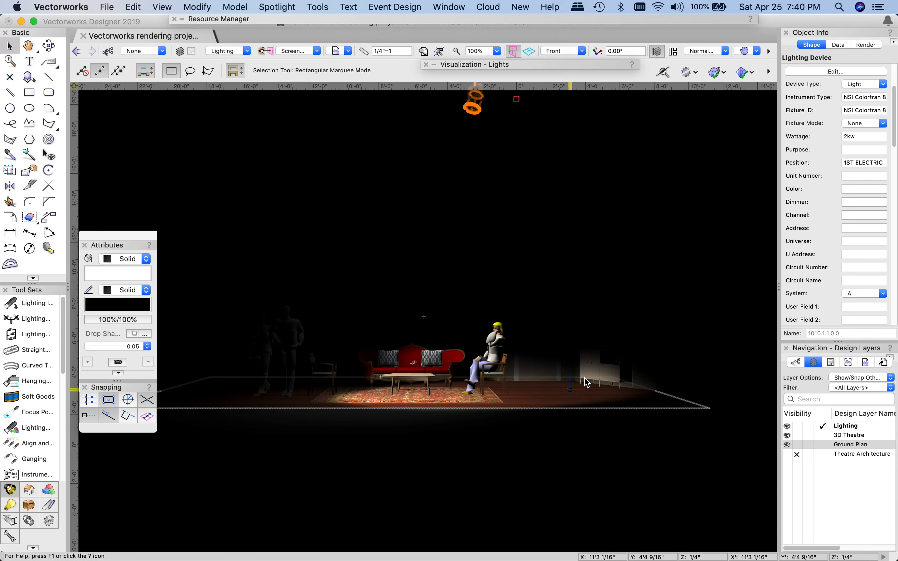
Step: Select the Source 4 on the apron truss through its 1008 entry in the current scene's lights list
scroll(589, 376, down, 1)
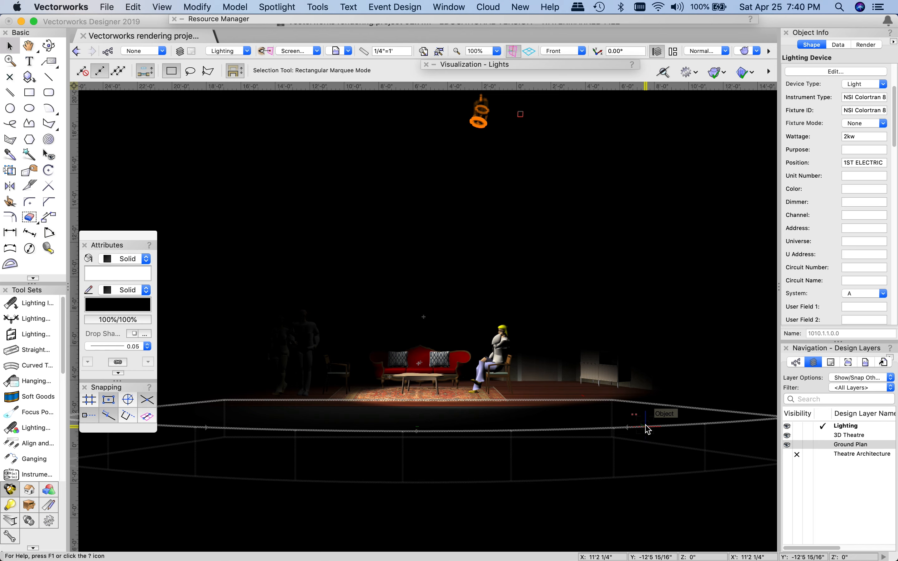
scroll(808, 211, down, 2)
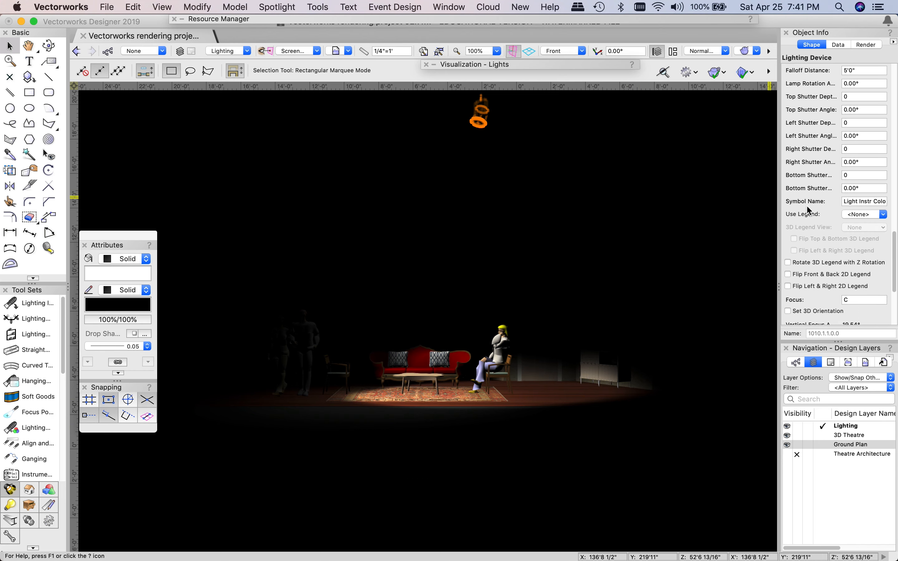
scroll(808, 210, up, 10)
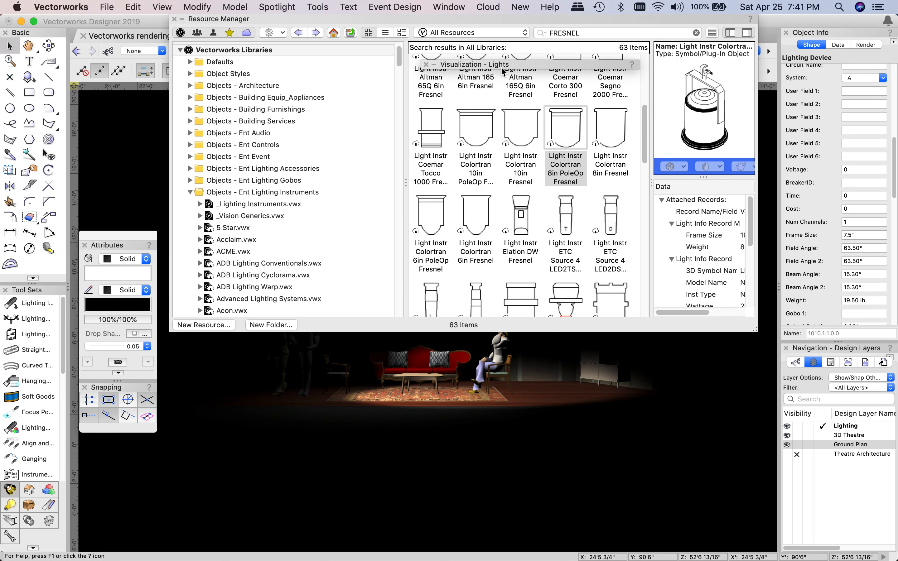
mouse_move(503, 66)
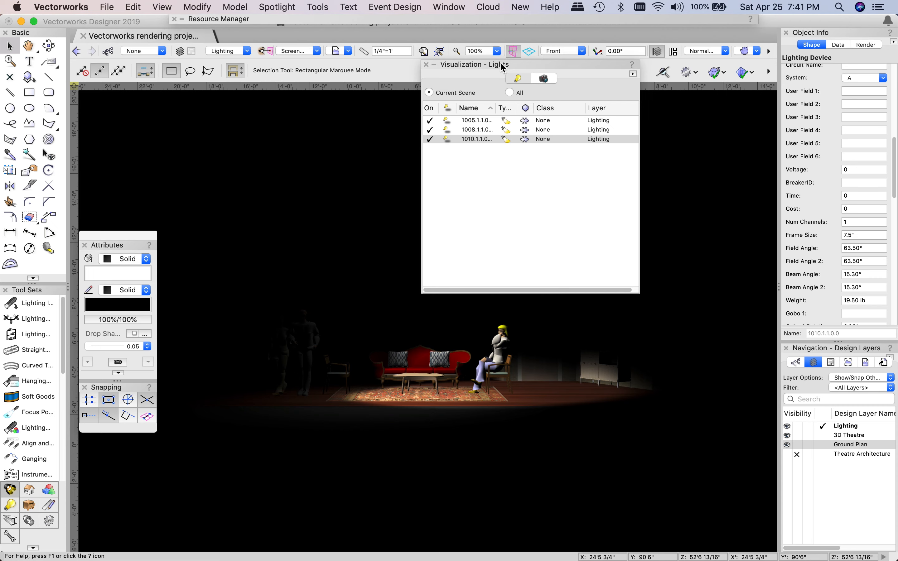
click(468, 129)
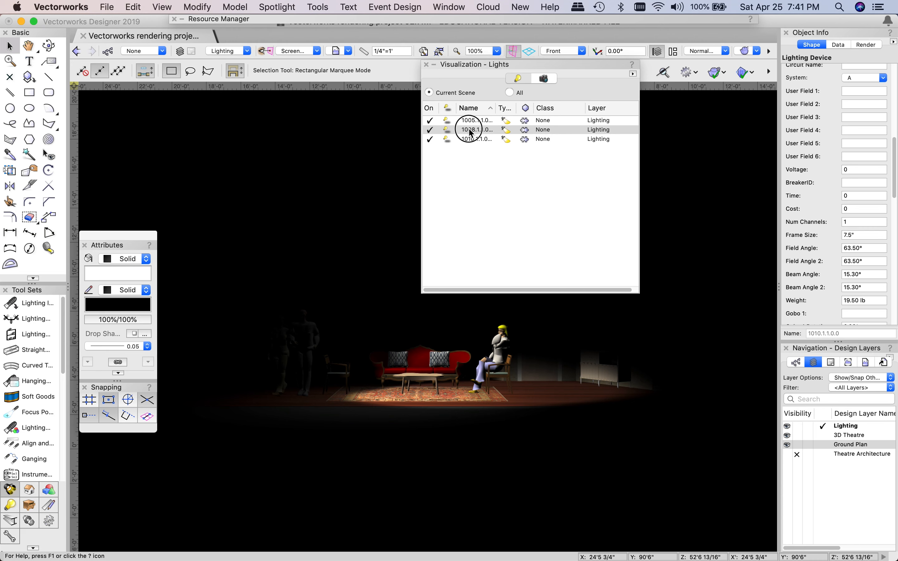
click(469, 128)
Step: Look through the selected Source 4's properties, including its shutter depths and angles, symbol name and focus
scroll(829, 202, down, 10)
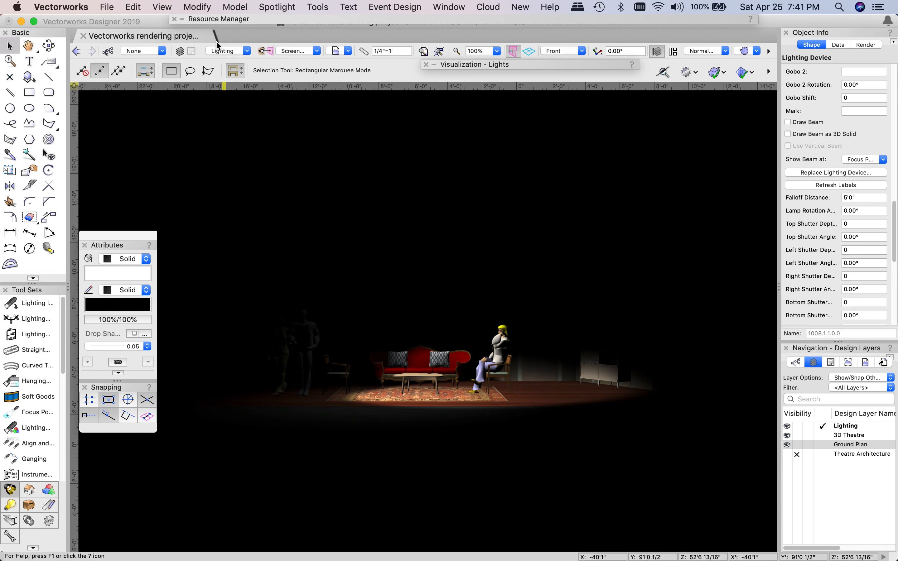
scroll(830, 197, down, 8)
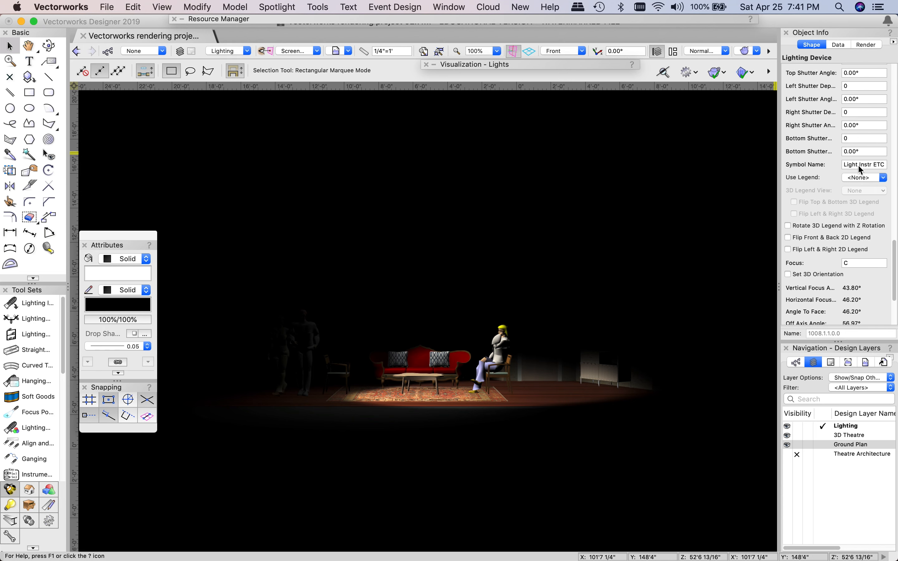
scroll(808, 180, up, 5)
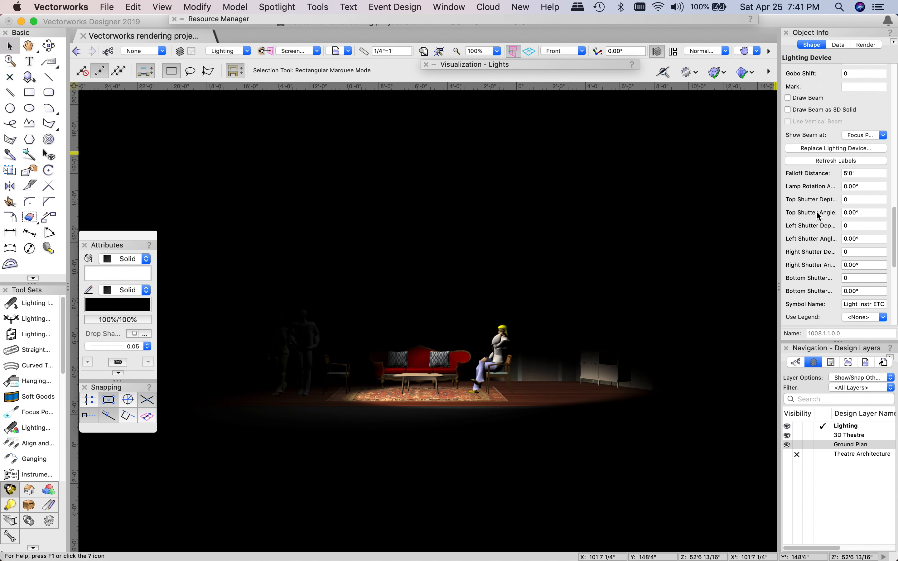
scroll(816, 238, down, 3)
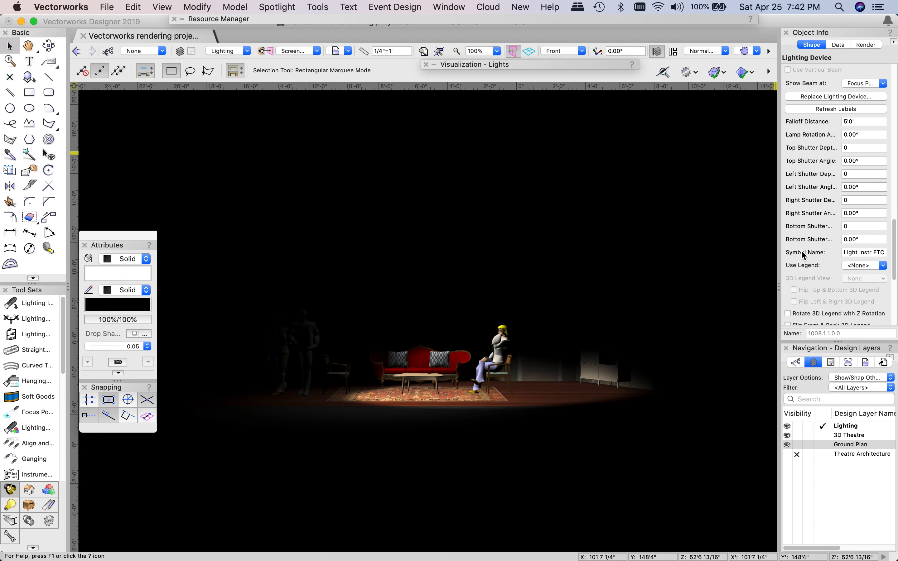
scroll(816, 177, up, 2)
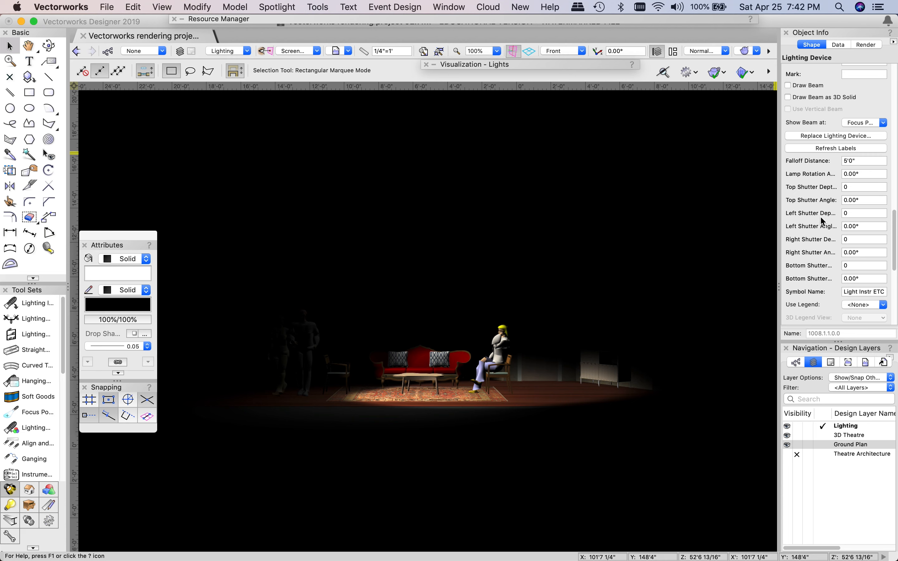
scroll(827, 222, up, 10)
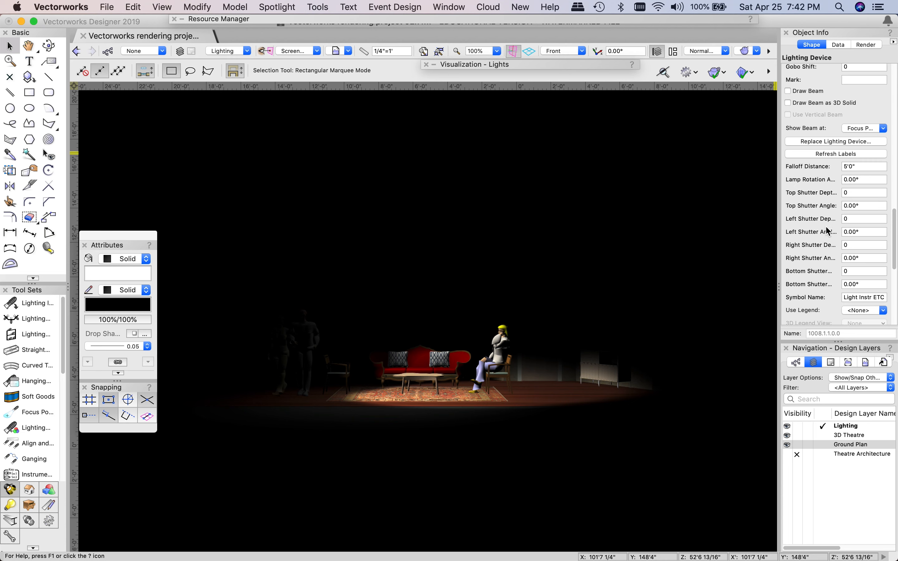
scroll(828, 231, up, 2)
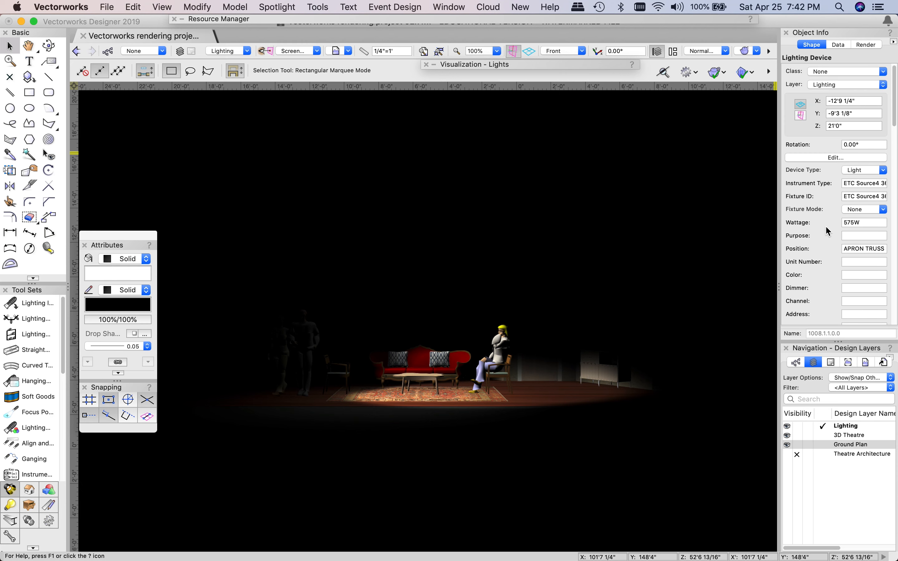
Step: Set the Source 4's left shutter to a depth of 25% and an angle of -35.00°
click(829, 158)
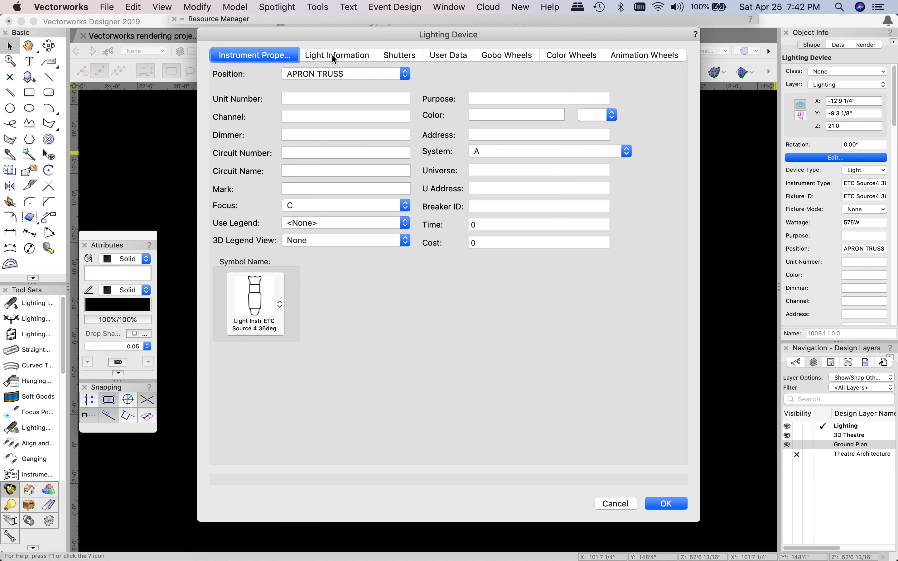
click(397, 57)
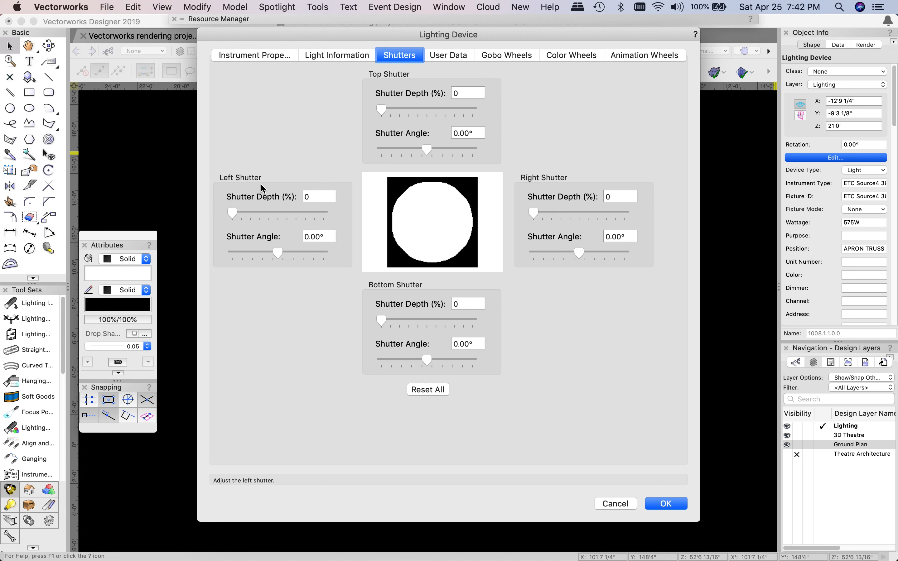
drag(234, 214, 259, 217)
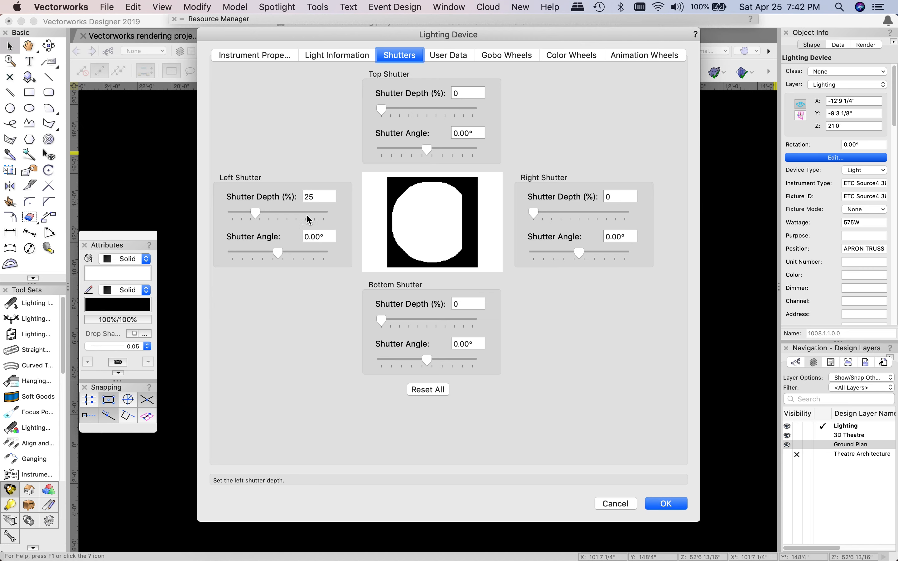
click(278, 255)
drag(278, 256, 242, 255)
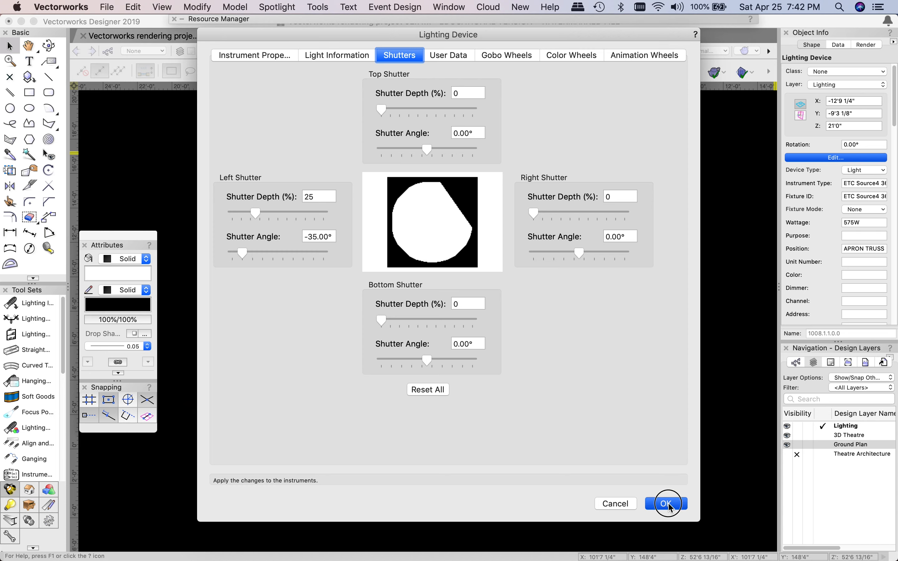
key(Return)
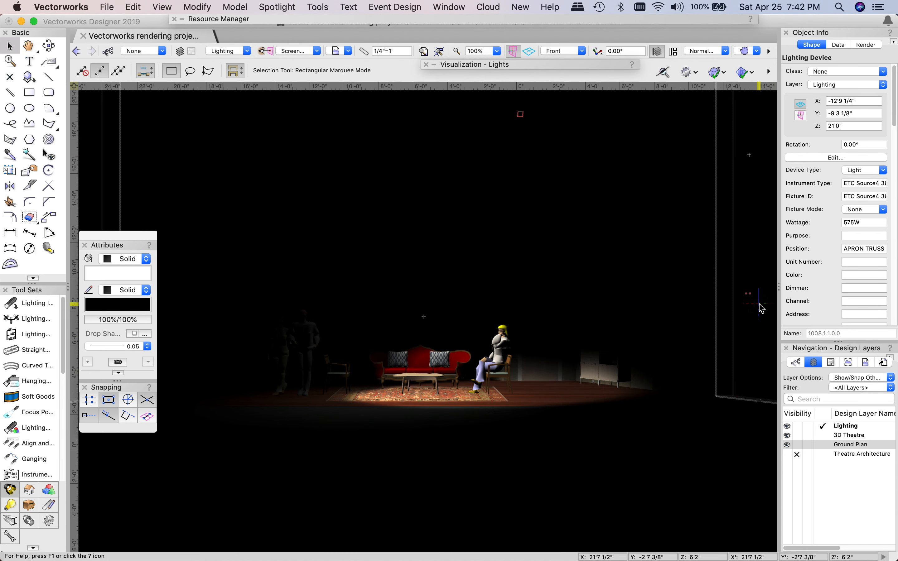
Step: Turn off the Fresnel's light, the 1010 entry, in the current scene's lights list
click(566, 19)
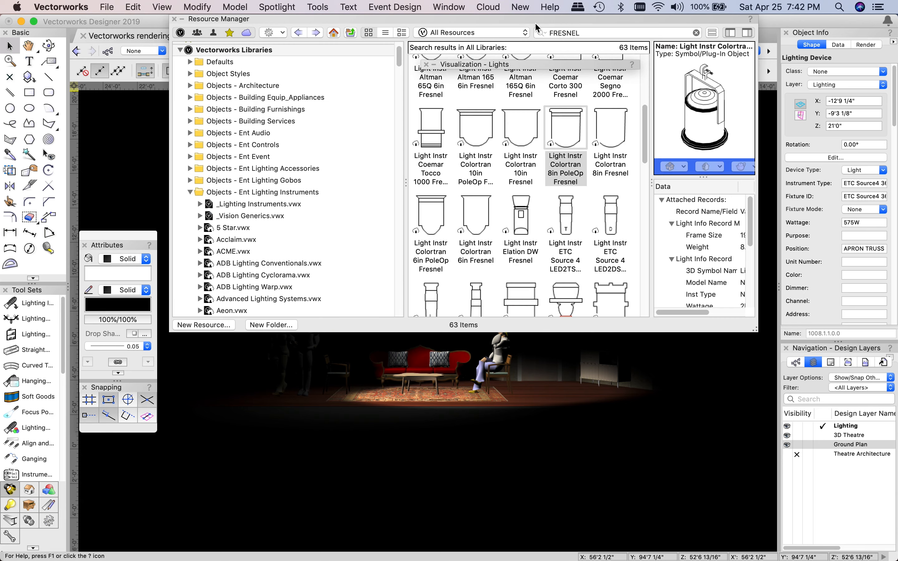
click(530, 64)
click(429, 139)
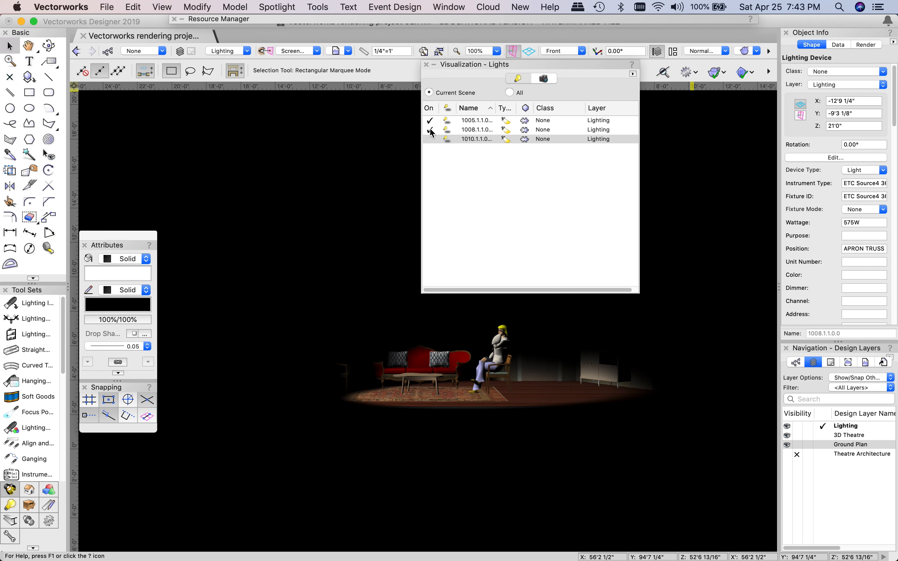
Step: Turn the 1008 and 1005 lights off and back on to compare their effect on the rendered scene
click(430, 130)
click(430, 129)
click(429, 120)
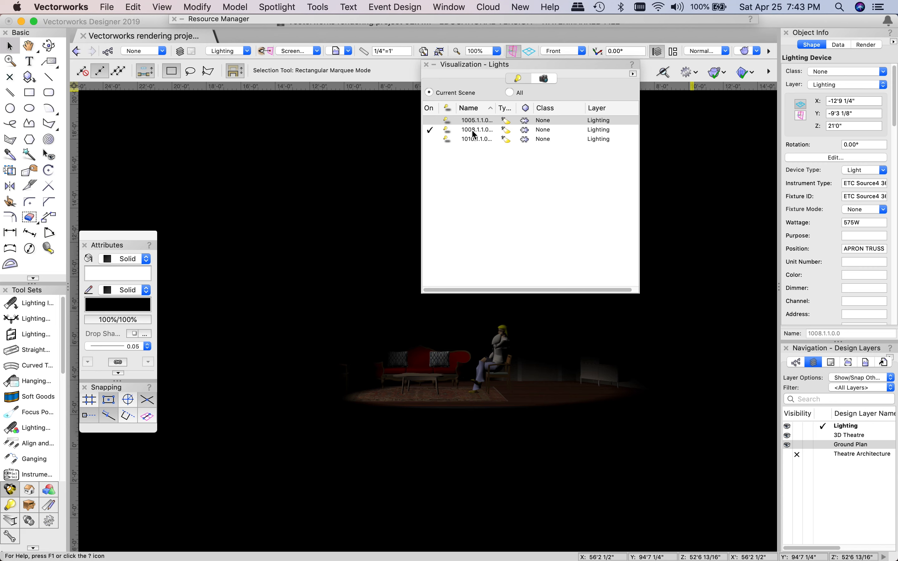
click(429, 120)
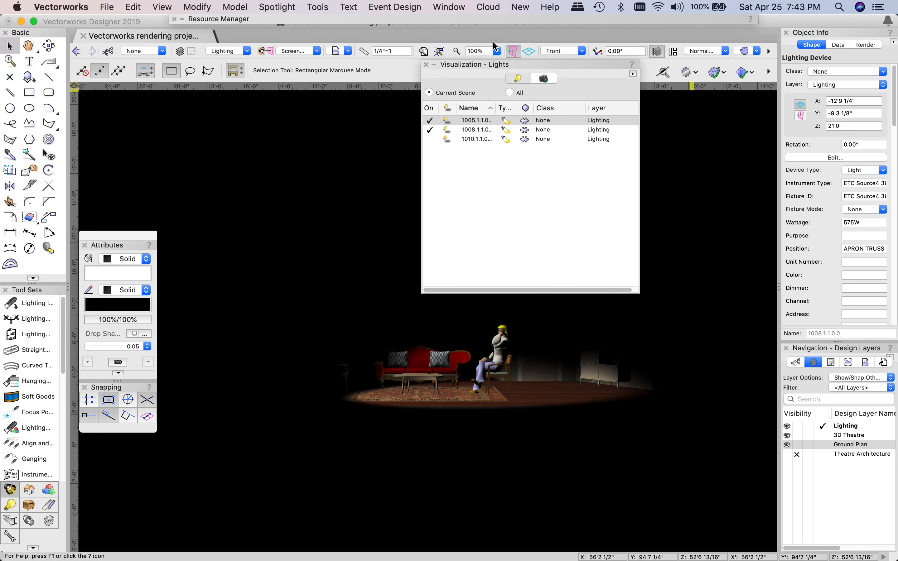
Step: Review the gobo wheel, animation wheel and instrument property settings of the selected Source 4
scroll(845, 245, down, 5)
scroll(845, 245, up, 5)
click(837, 137)
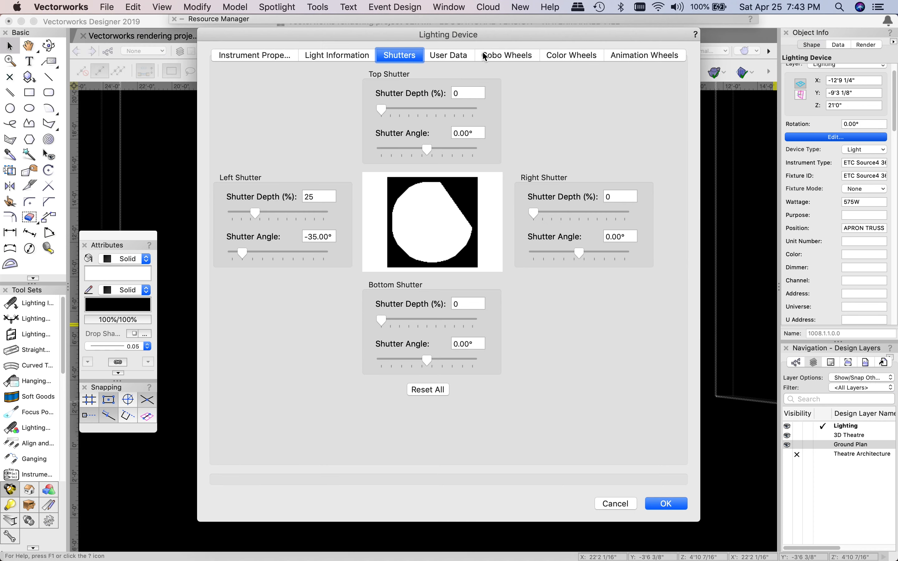
click(506, 58)
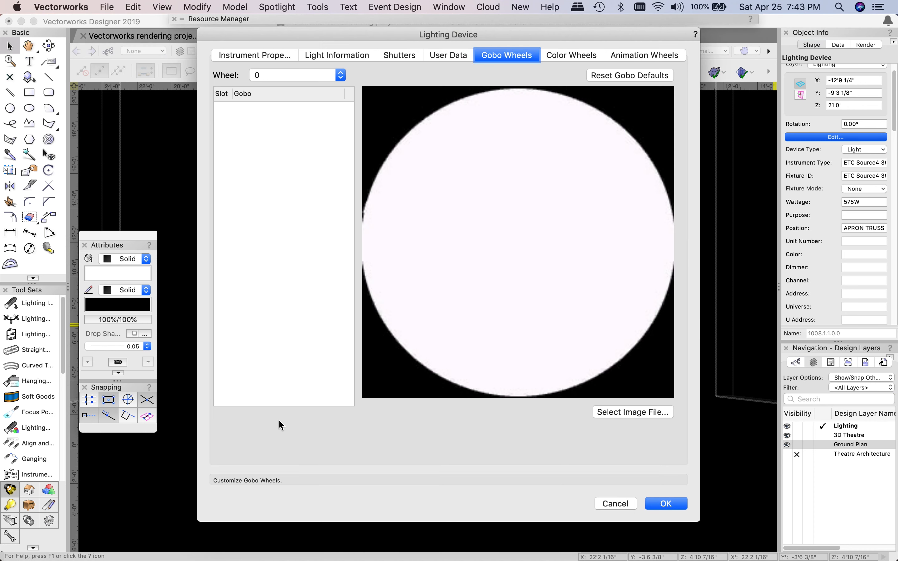
click(644, 57)
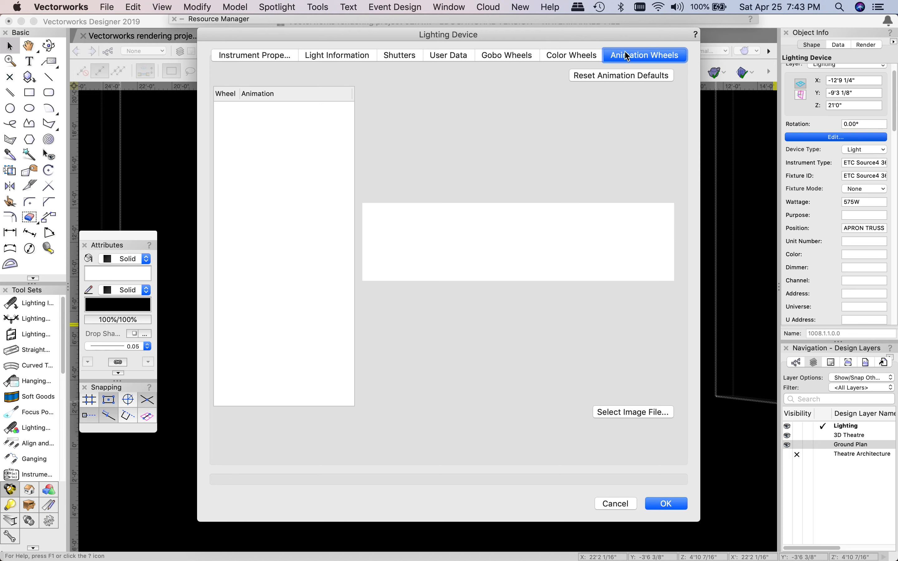
click(237, 56)
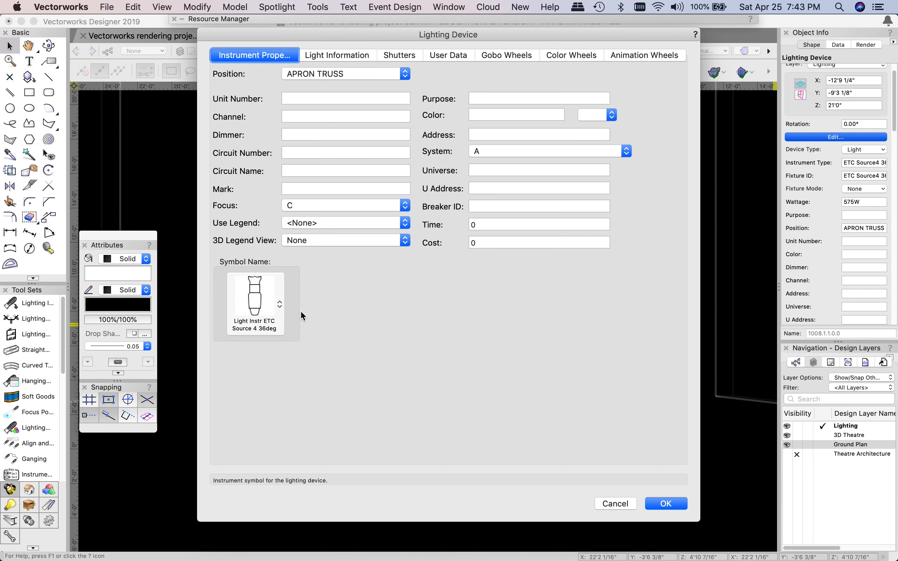
key(Return)
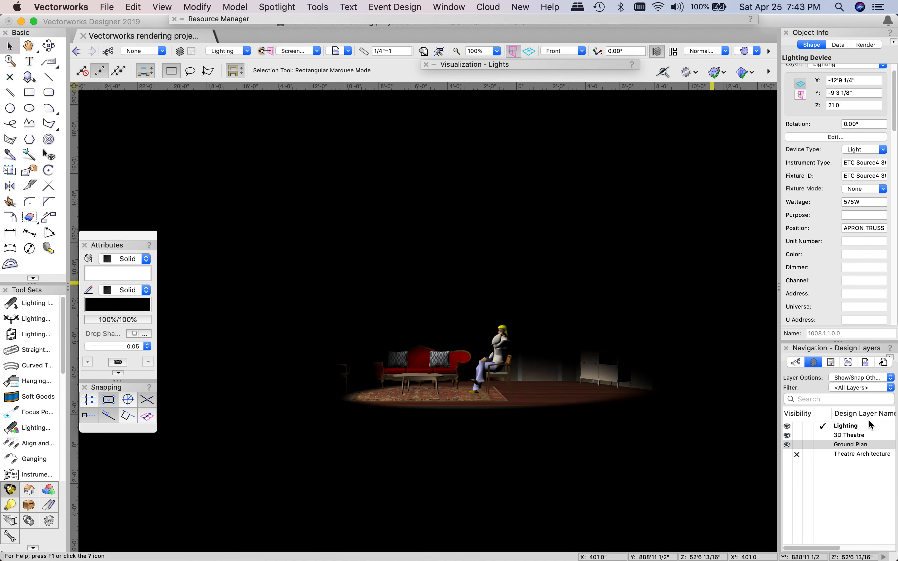
Step: Make Ground Plan the active layer, turn on its ambient lighting at 60% brightness and clear the wall selection
click(826, 445)
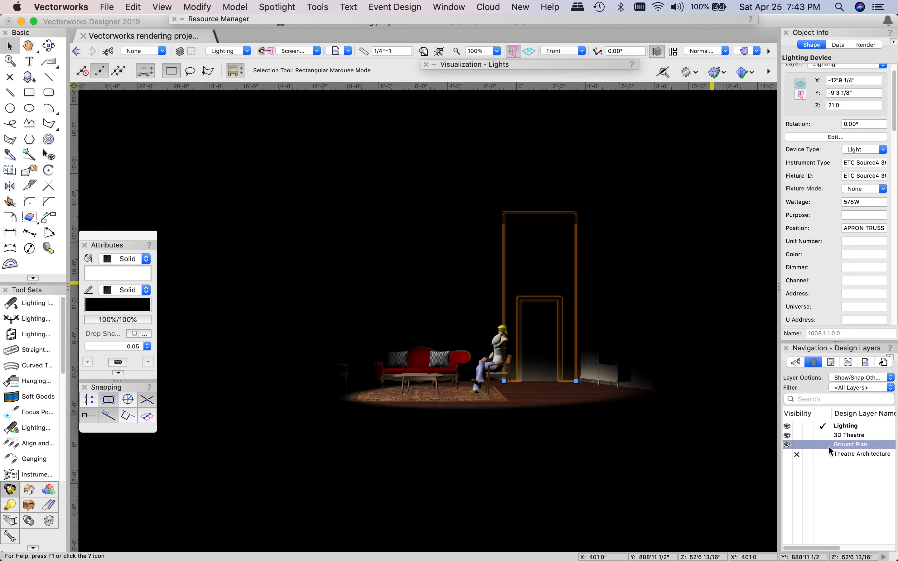
click(820, 446)
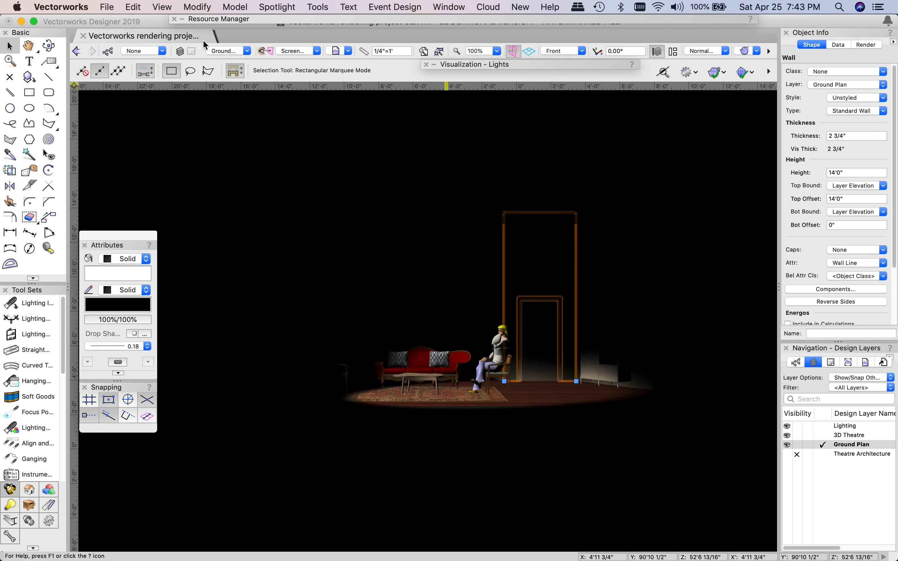
click(133, 6)
mouse_move(162, 6)
mouse_move(187, 105)
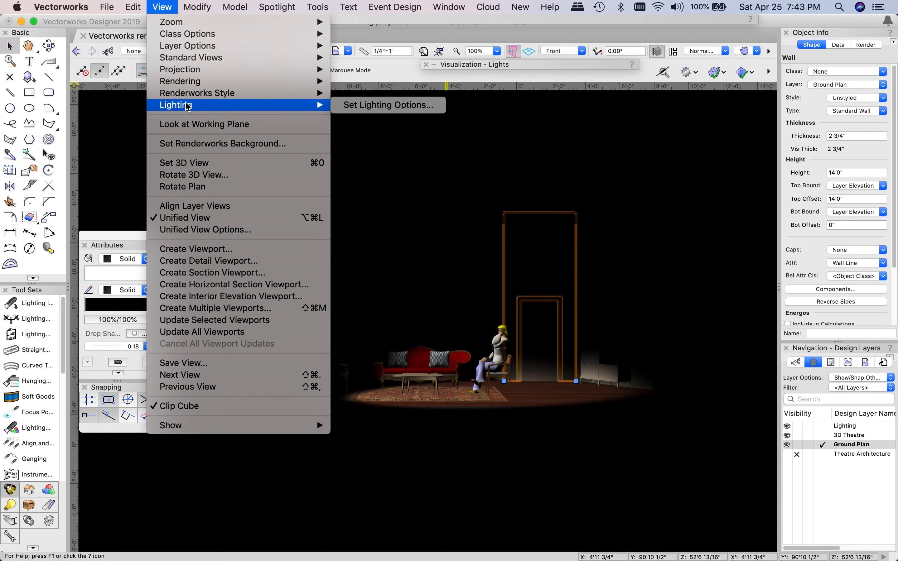
click(368, 107)
click(333, 118)
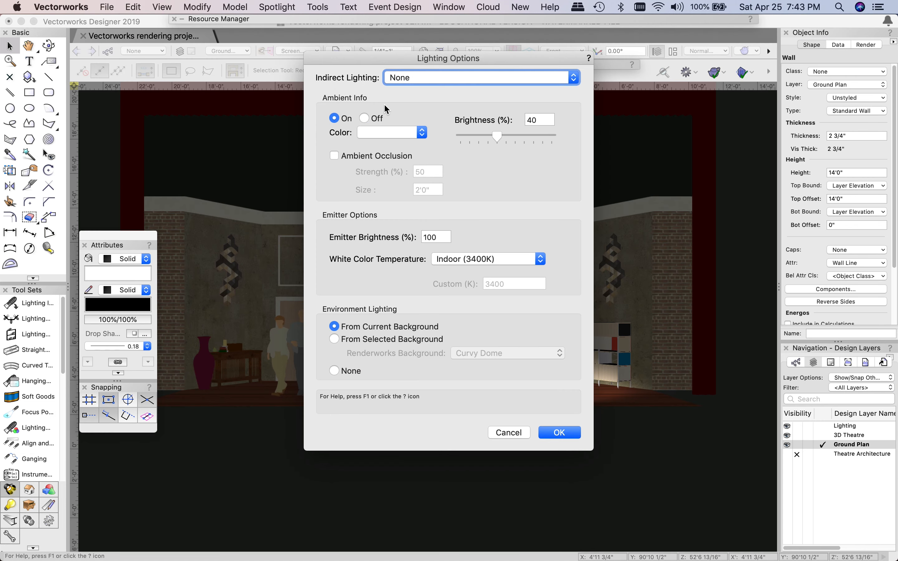
drag(499, 138, 518, 139)
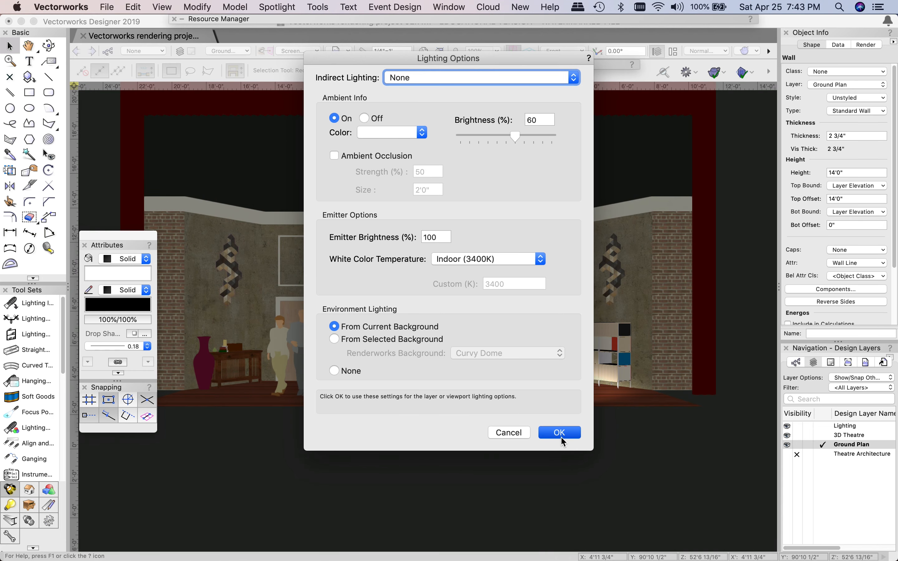
key(Return)
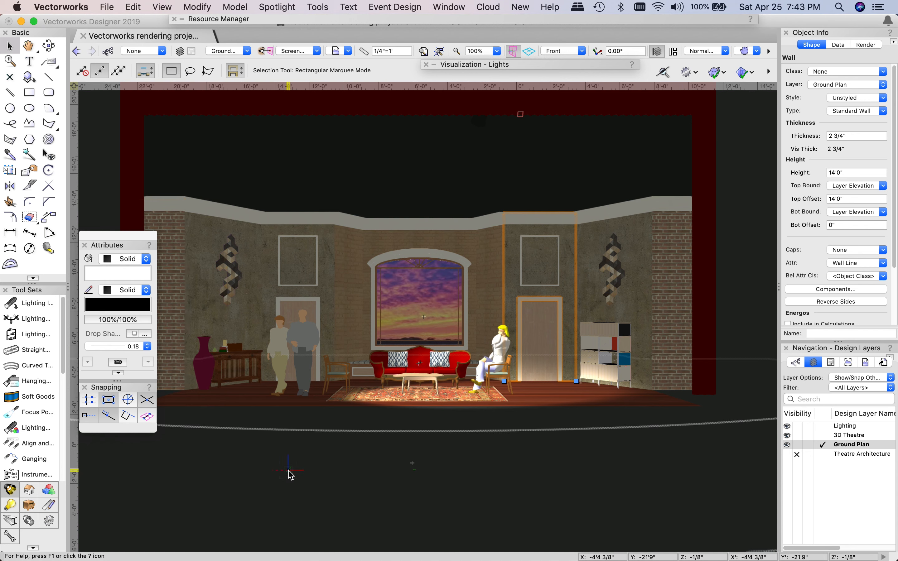
click(308, 454)
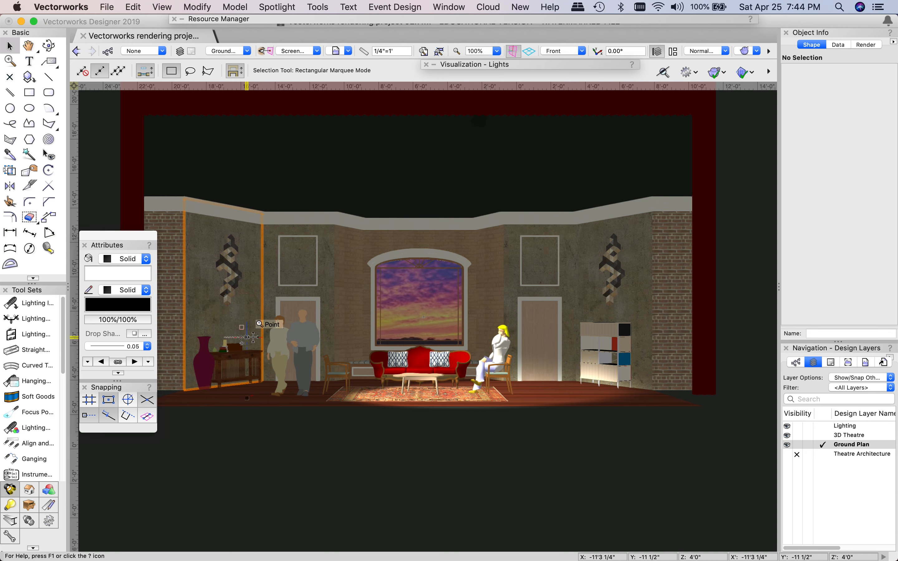
Step: Search all resource libraries in the Resource Manager for LAMP and look through the results for a stage prop lamp
double_click(398, 18)
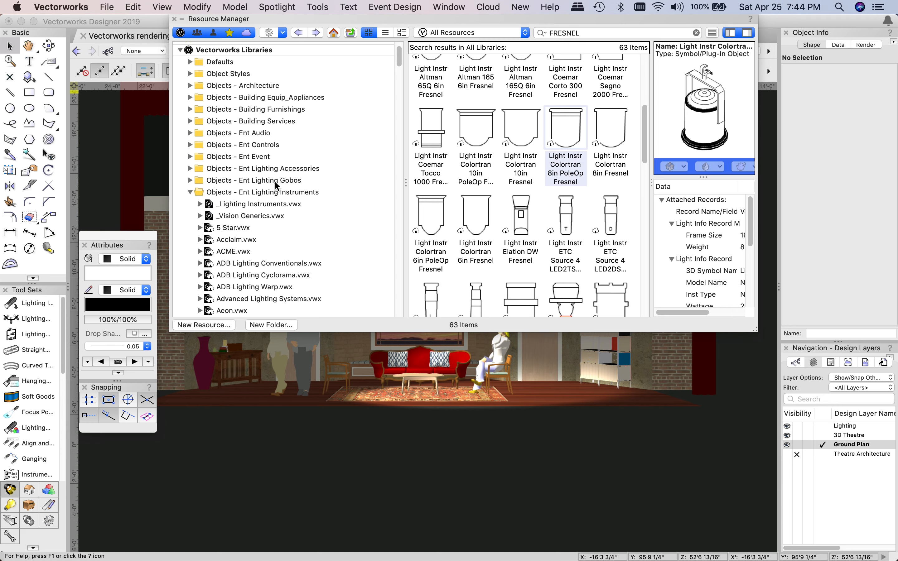
scroll(278, 188, up, 3)
click(563, 33)
click(542, 33)
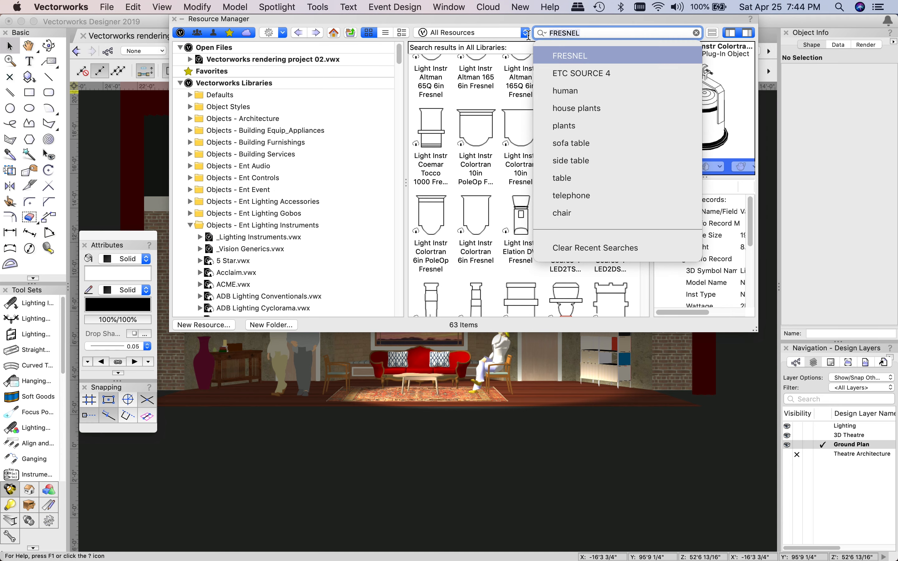
text(LAMP)
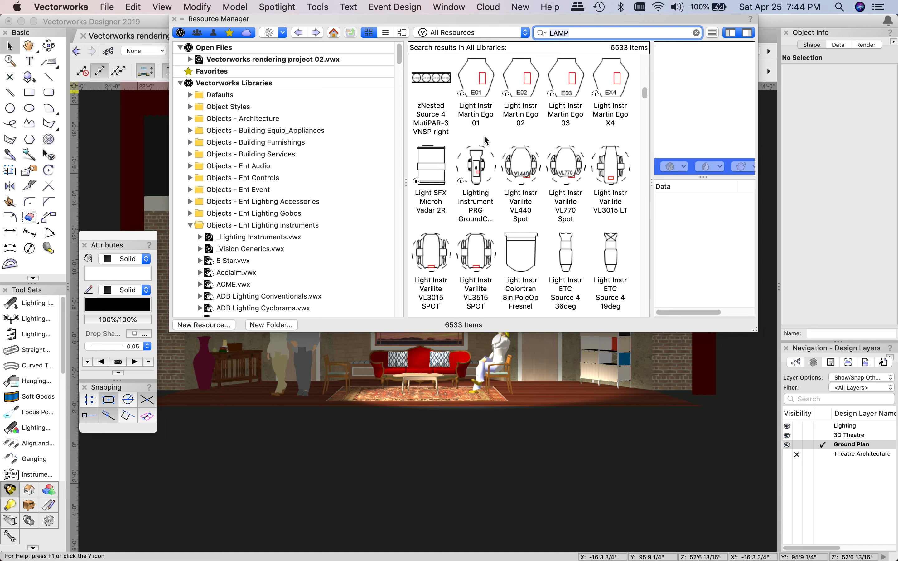
scroll(486, 141, down, 12)
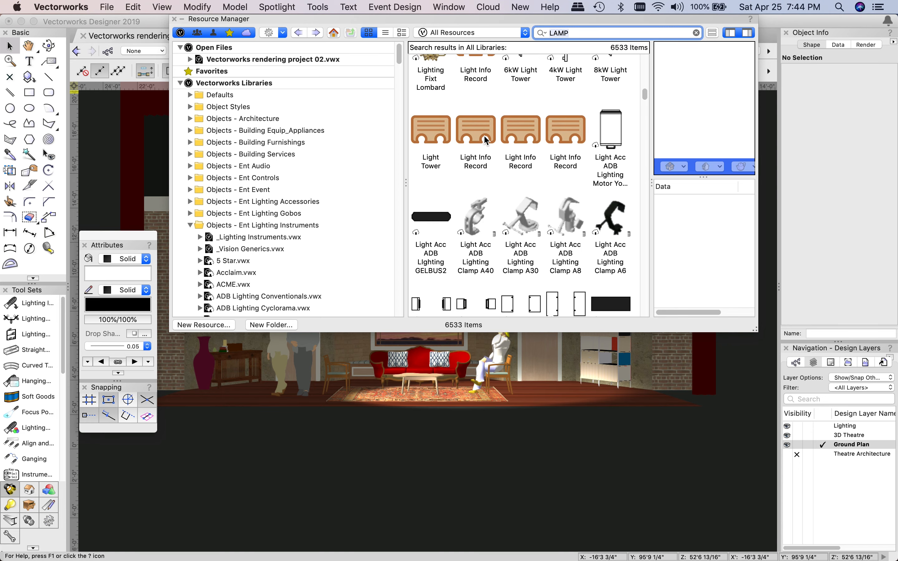
scroll(485, 140, down, 10)
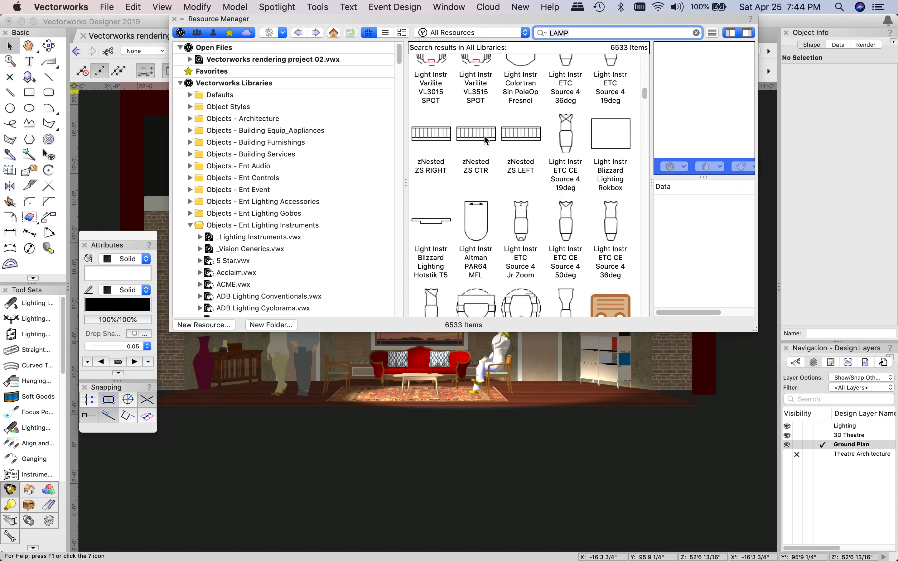
scroll(486, 141, up, 10)
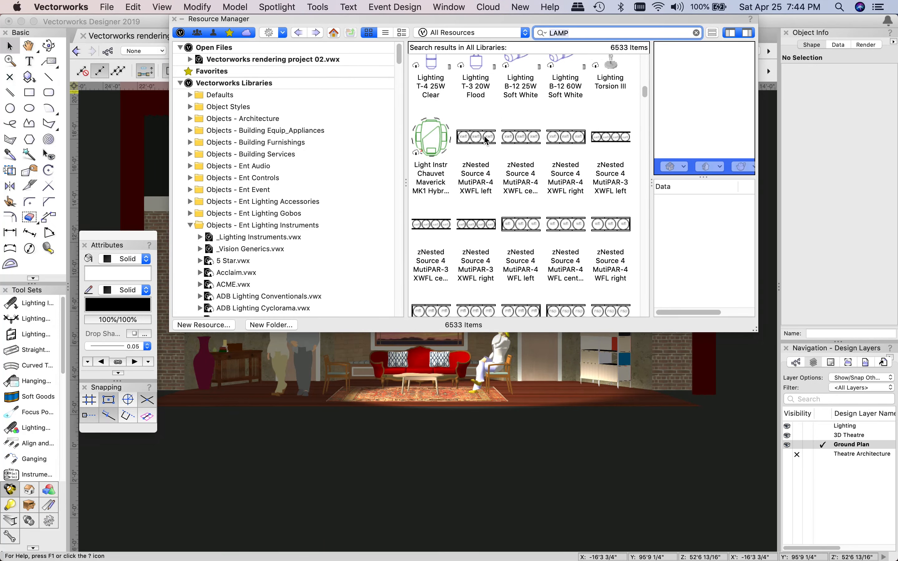
scroll(486, 140, up, 5)
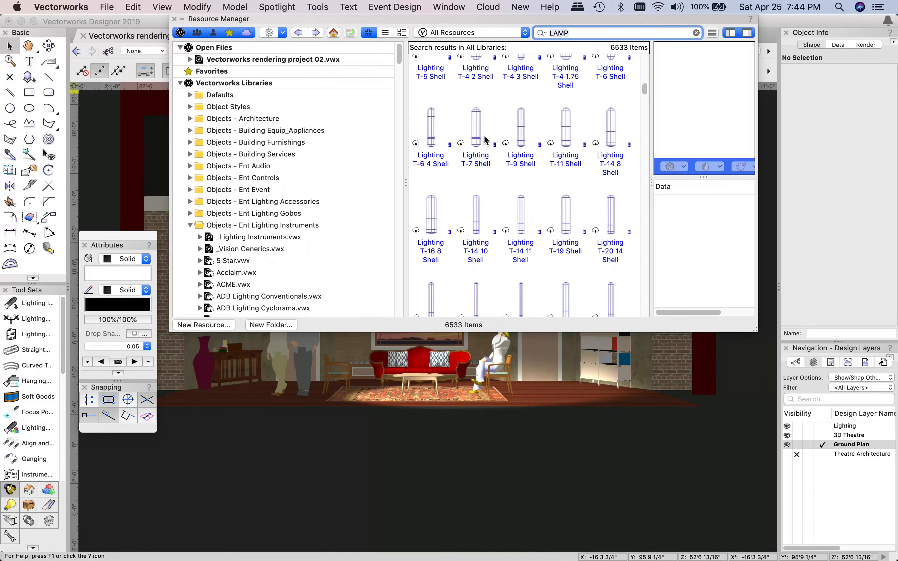
scroll(486, 140, up, 3)
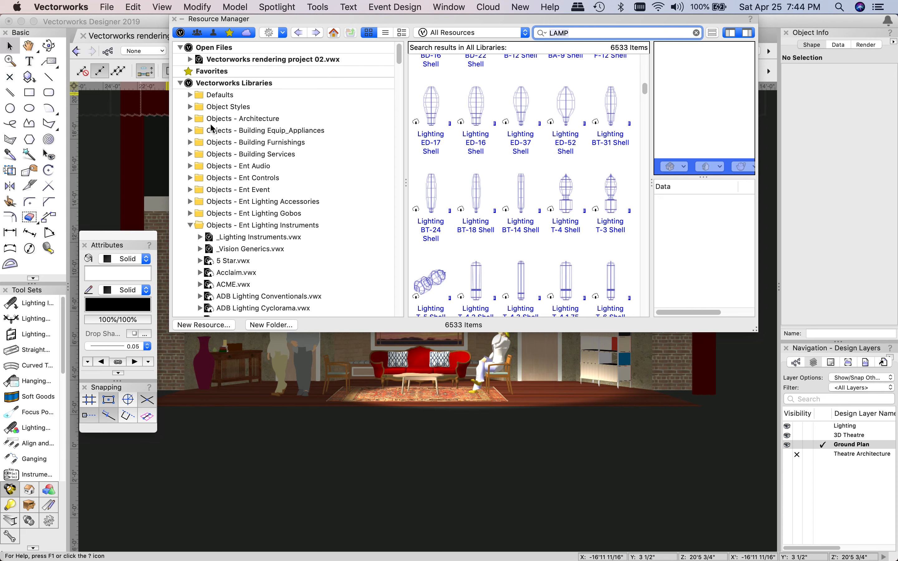
Step: Look through the files in the Objects - Architecture library folder for lamp symbols
click(189, 119)
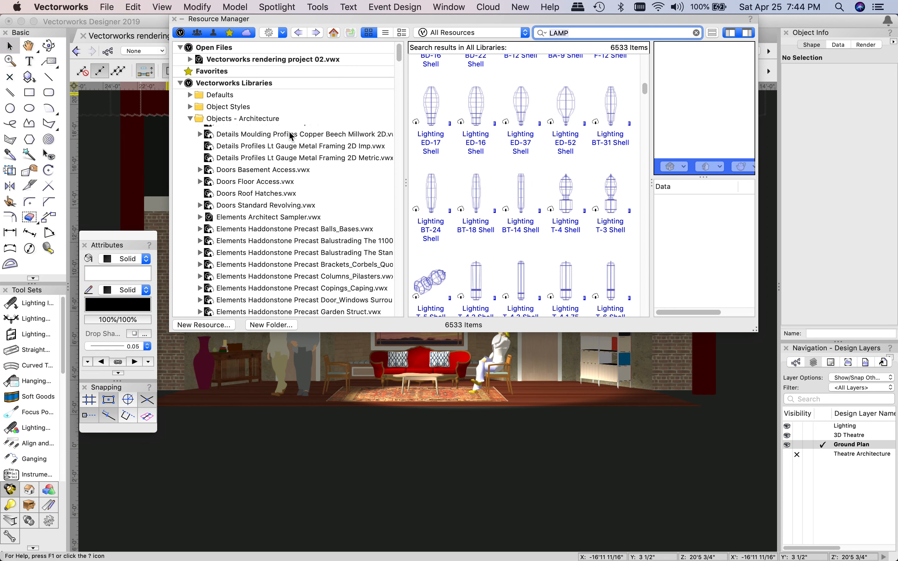
scroll(190, 150, down, 10)
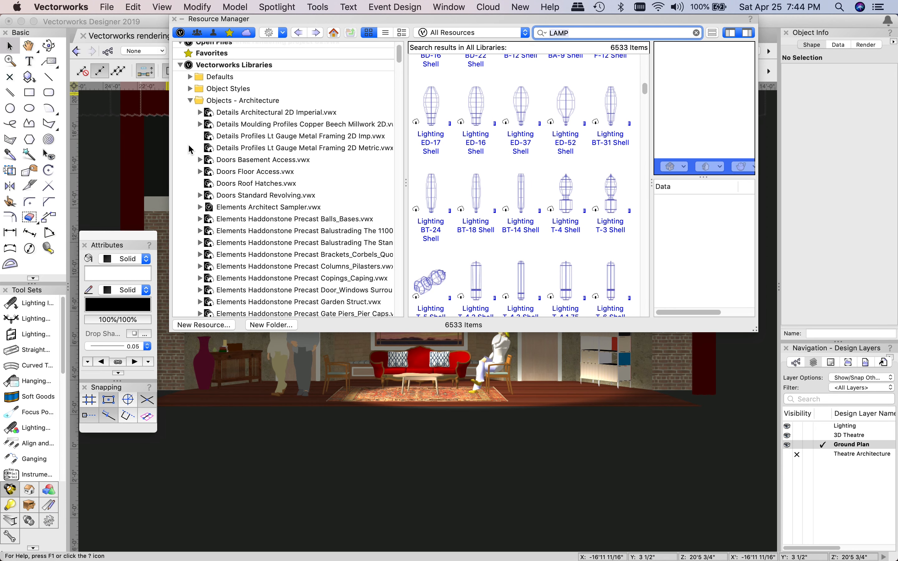
scroll(190, 150, down, 10)
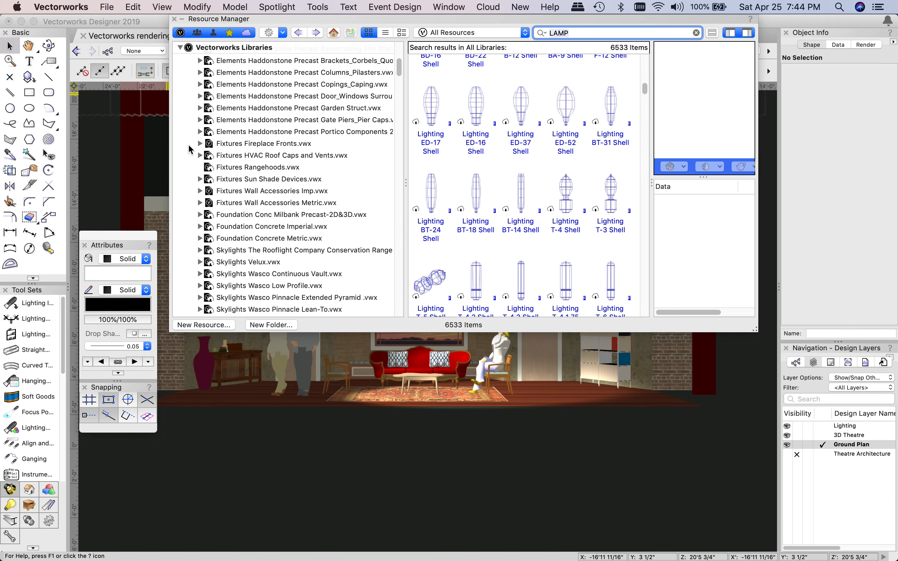
scroll(190, 150, up, 20)
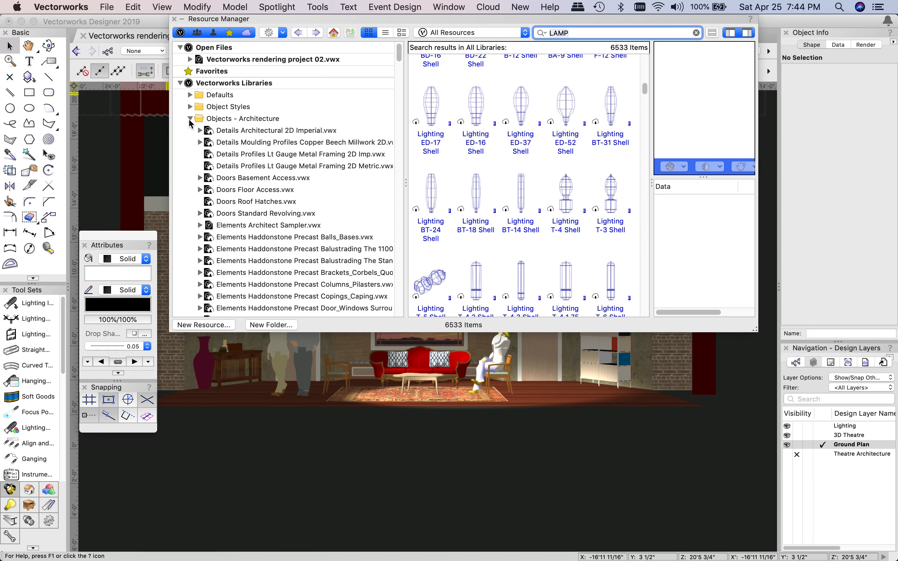
click(190, 119)
Step: Browse the lamp symbols in _Furniture Scenic Elements-Lighting.vwx under Objects - Building Furnishings, previewing the Lighting Classic Table Lamp
click(192, 142)
scroll(191, 193, down, 15)
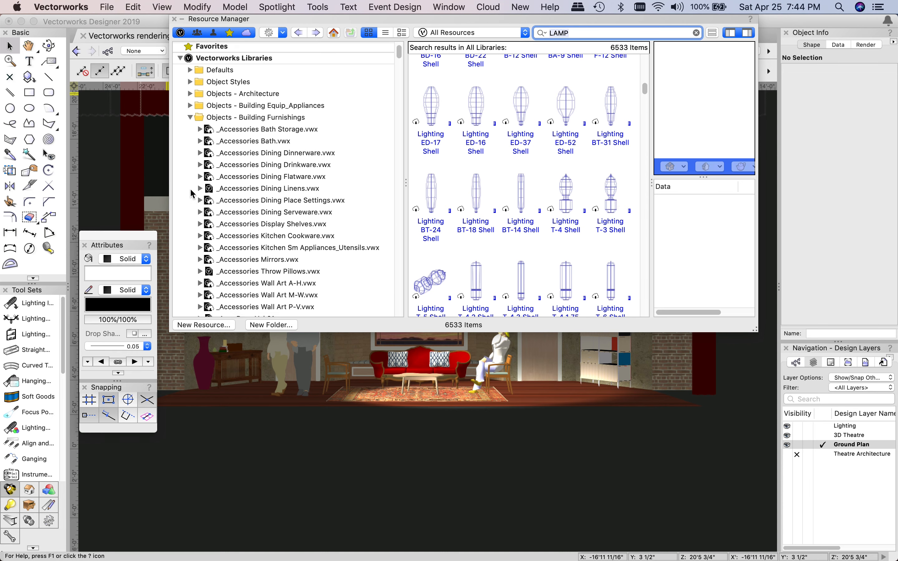
scroll(191, 203, down, 1)
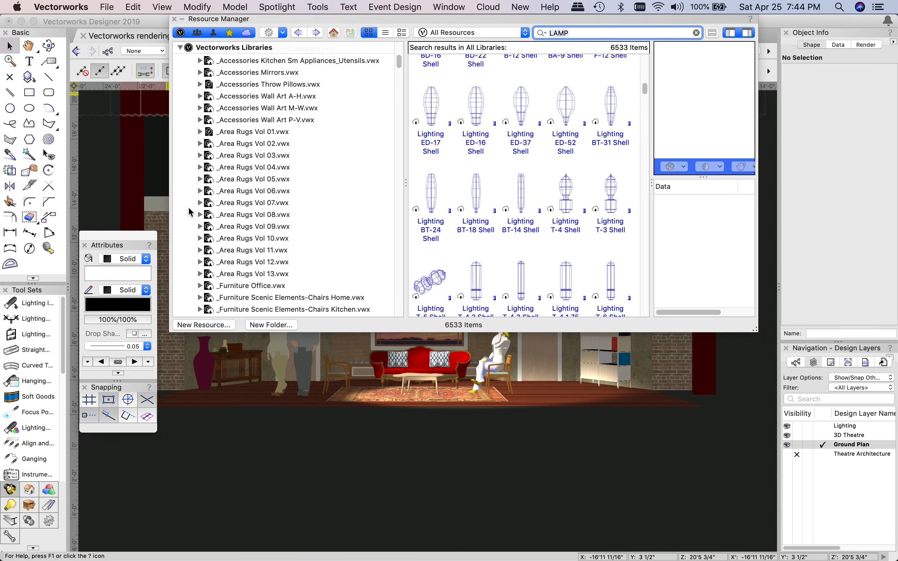
scroll(202, 274, down, 10)
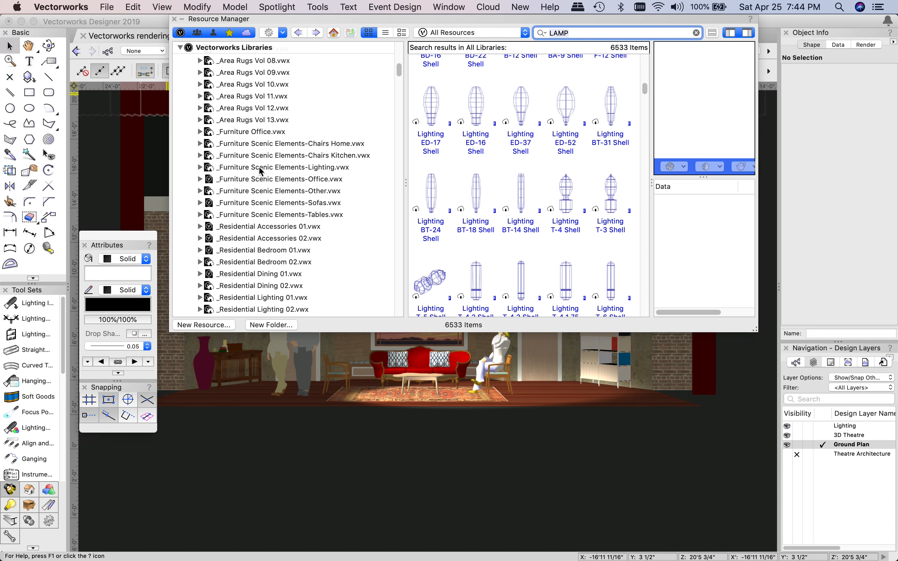
click(200, 168)
click(244, 167)
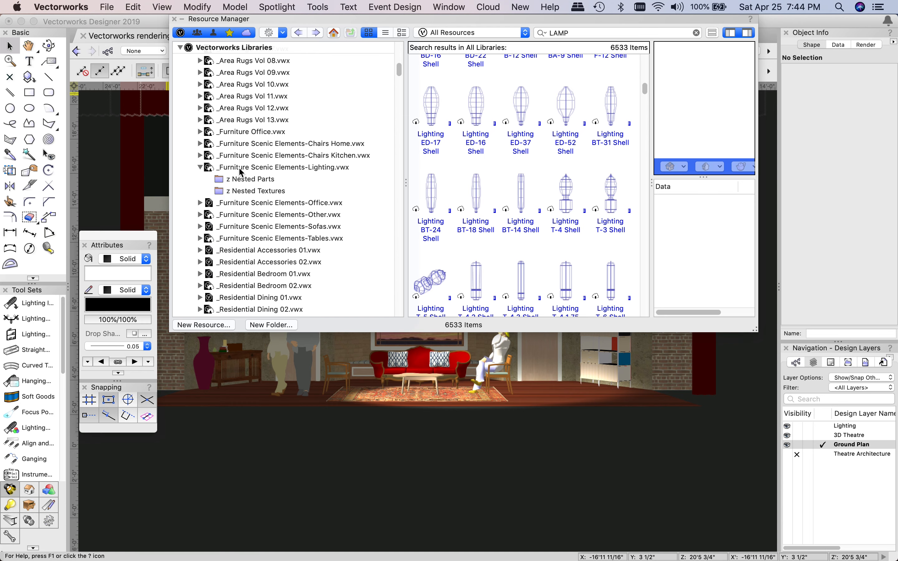
click(239, 167)
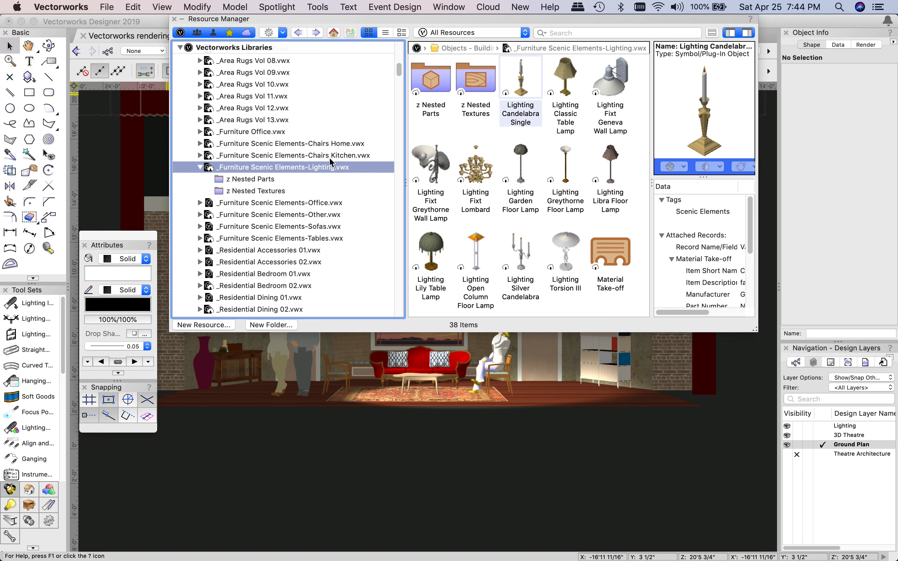
click(566, 79)
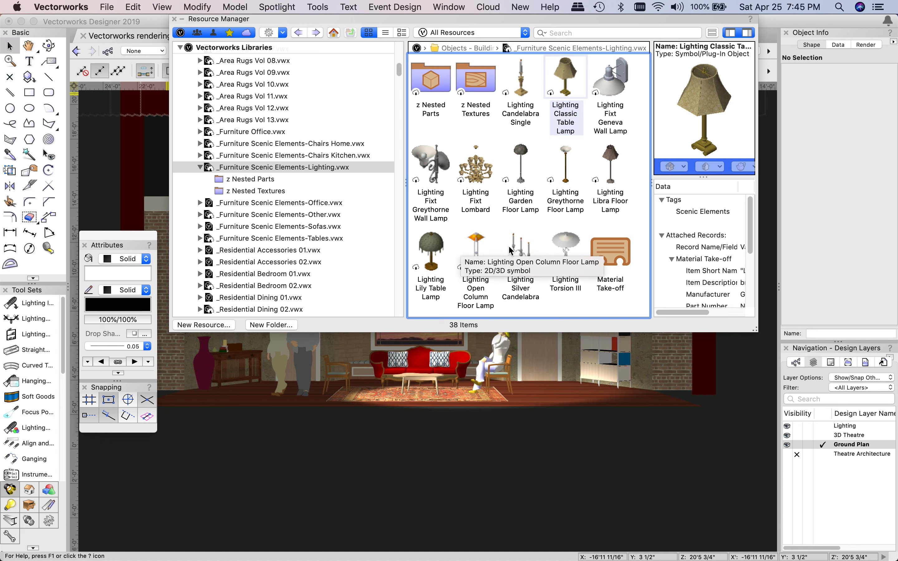
scroll(506, 230, down, 1)
scroll(505, 229, up, 1)
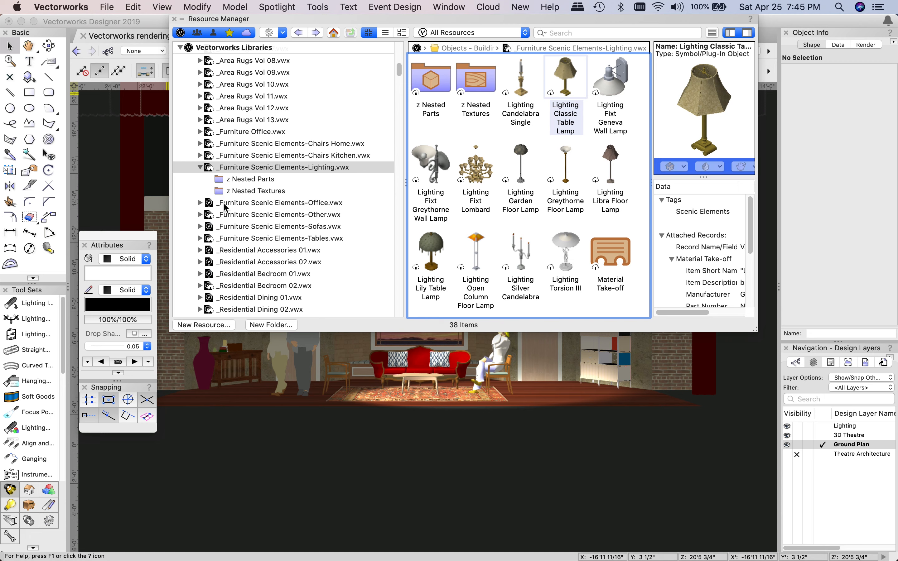
Step: Browse the lamp symbols in _Residential Lighting 01.vwx and _Residential Lighting 02.vwx
scroll(197, 219, down, 3)
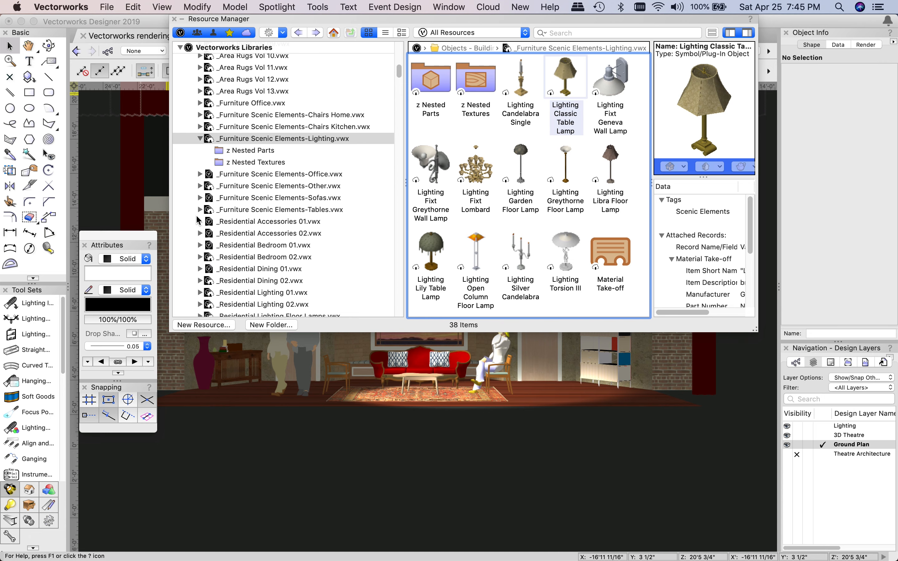
scroll(197, 220, down, 8)
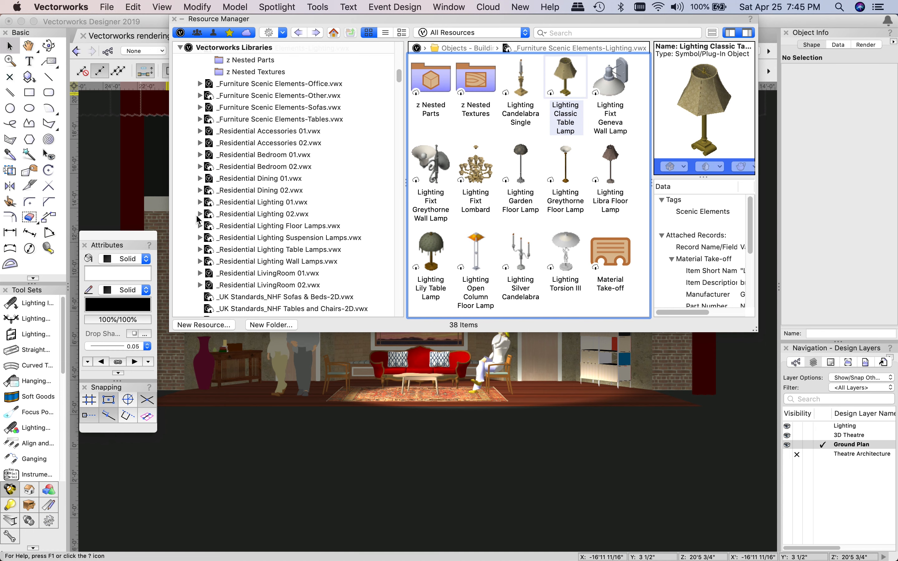
click(200, 203)
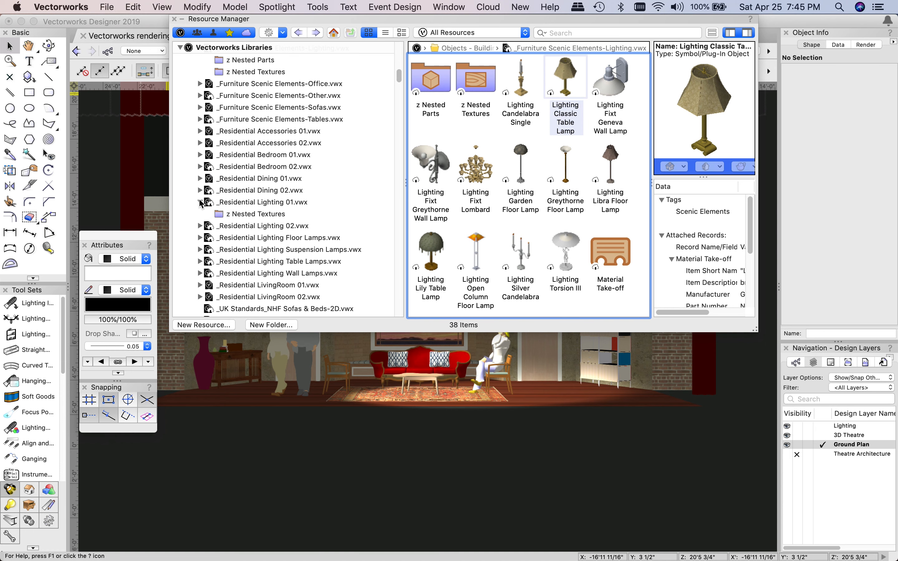
click(244, 203)
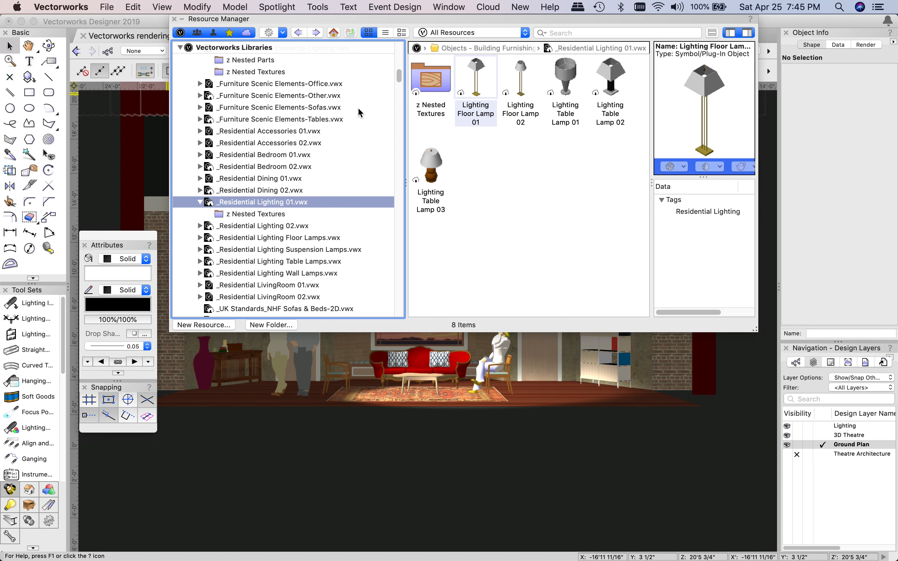
click(238, 226)
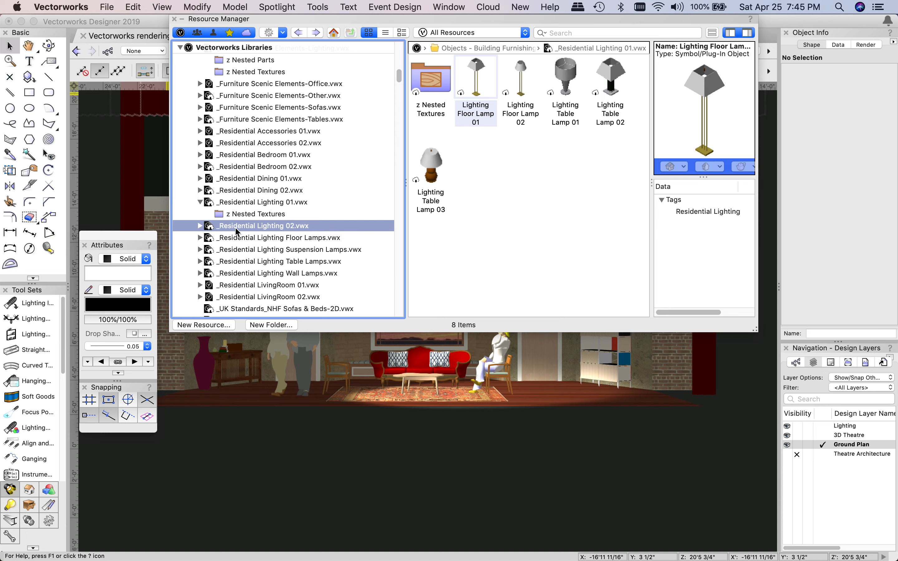
click(199, 227)
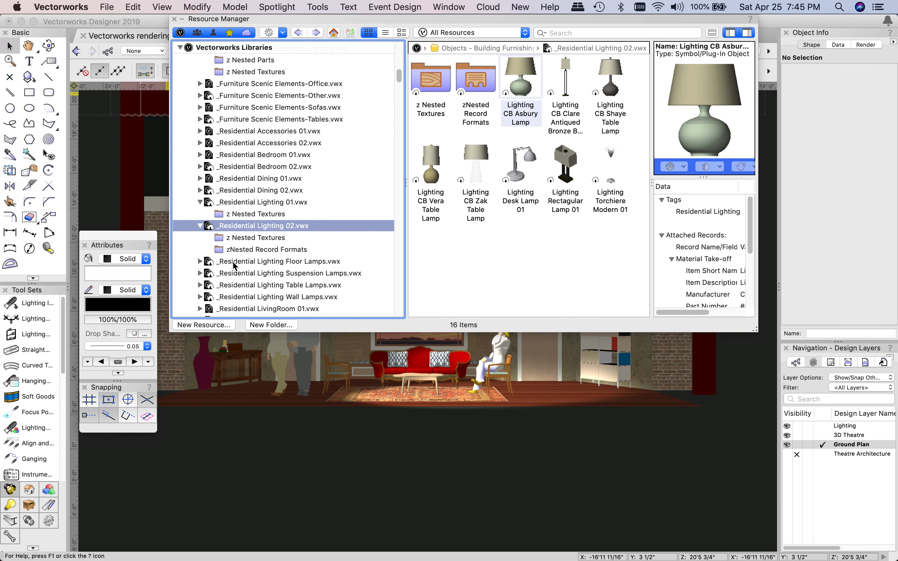
Step: Open _Residential Lighting Table Lamps.vwx and activate the Lighting Table Art Deco Glass symbol for insertion
click(237, 285)
click(200, 285)
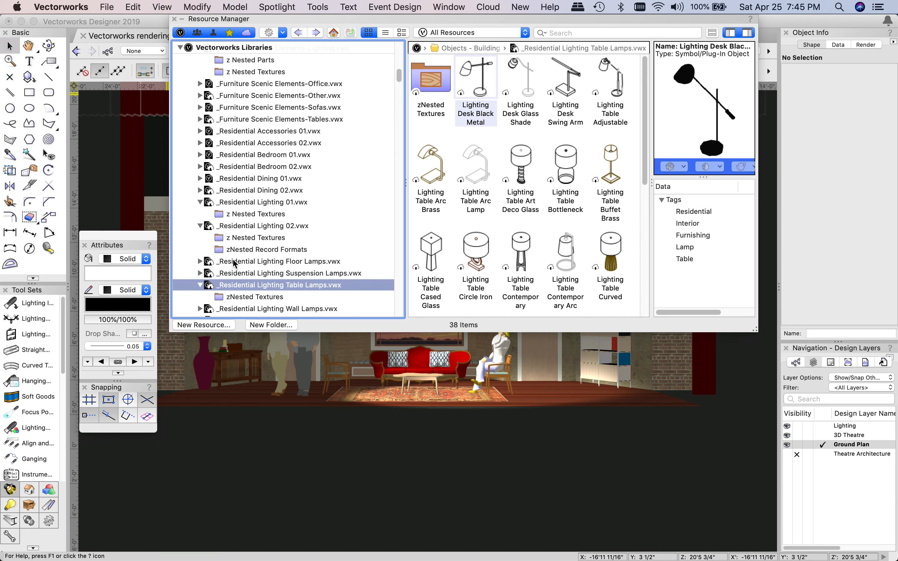
scroll(235, 263, down, 5)
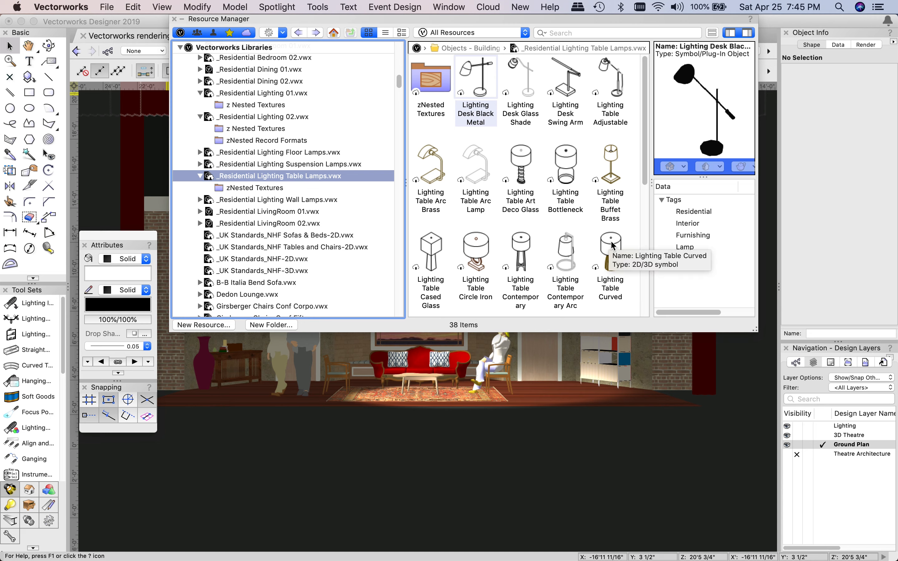
click(526, 159)
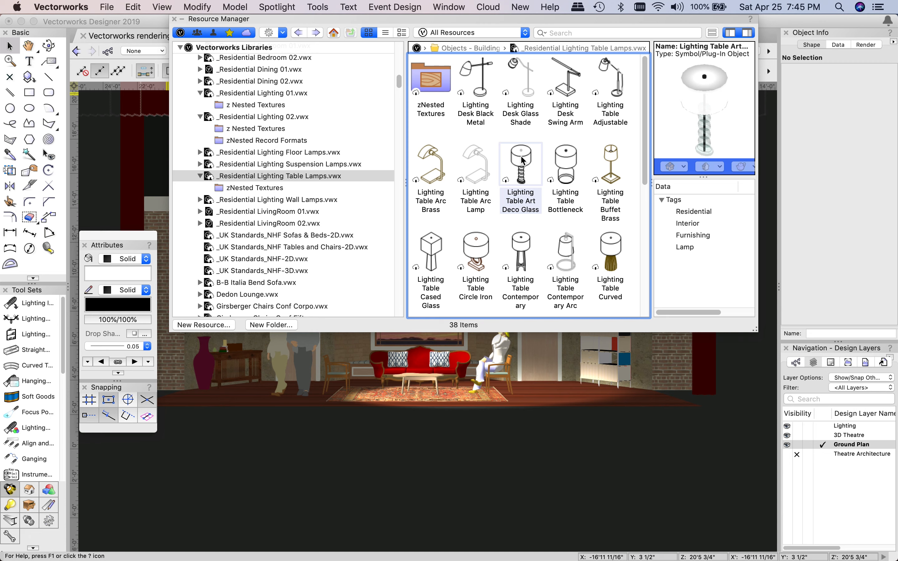
double_click(521, 160)
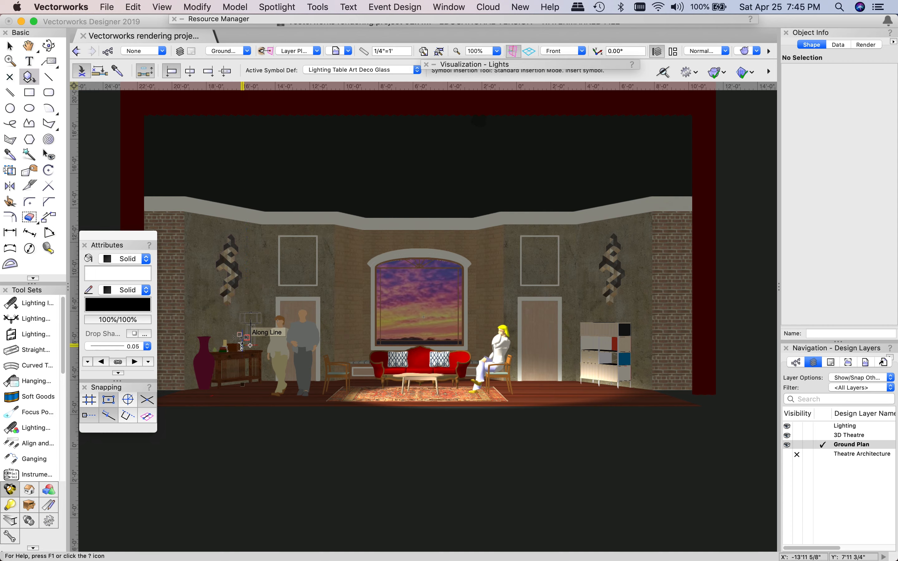
Step: In Top/Plan view, place the Art Deco Glass lamp unrotated on the upstage end of the sideboard along the angled wall
key(F5)
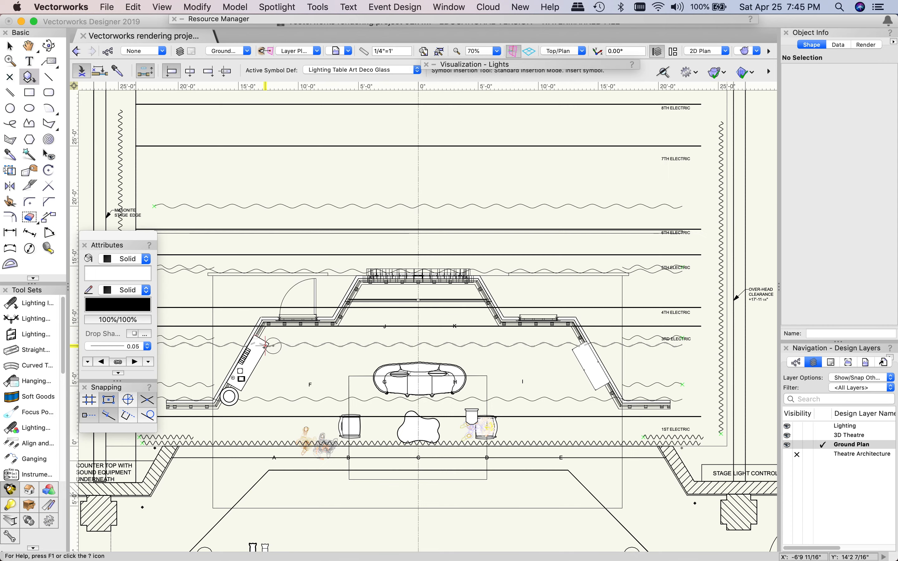
scroll(252, 347, up, 6)
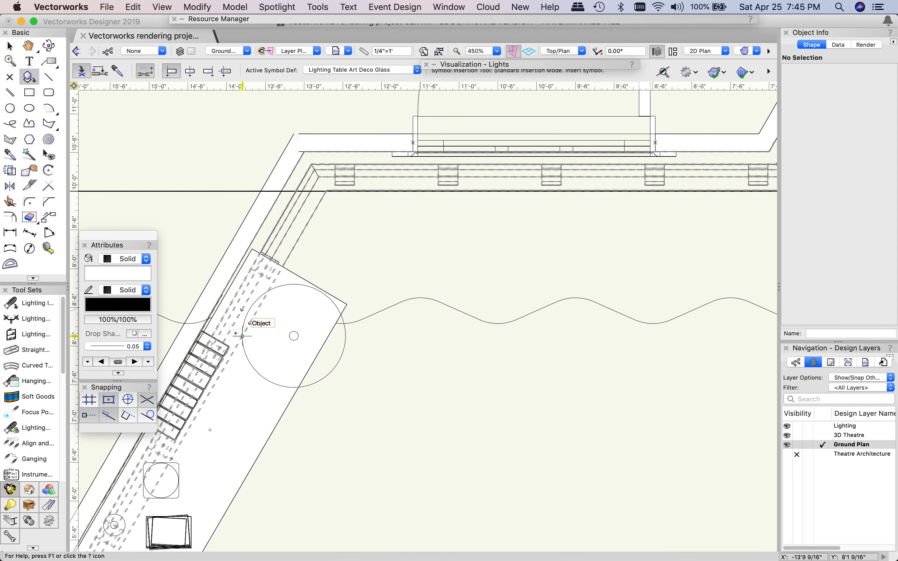
click(219, 323)
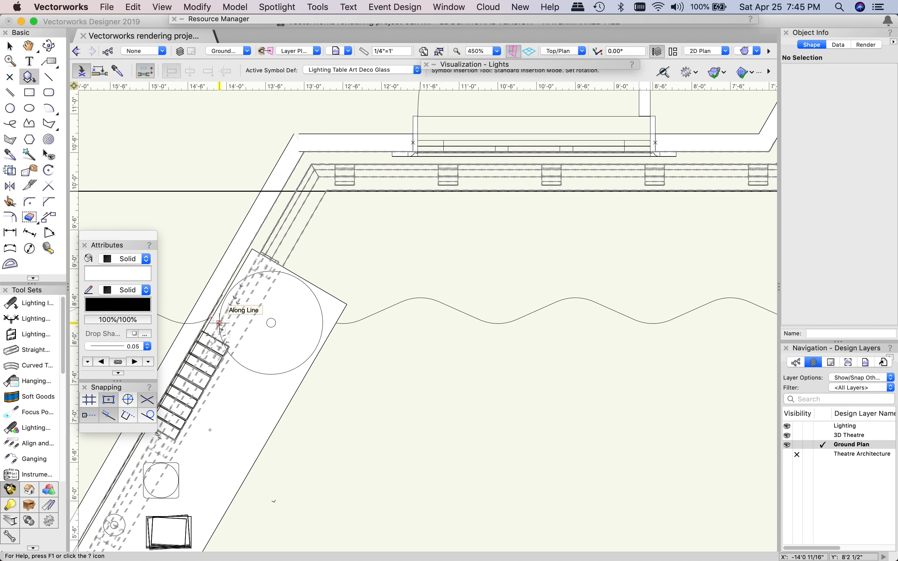
click(233, 327)
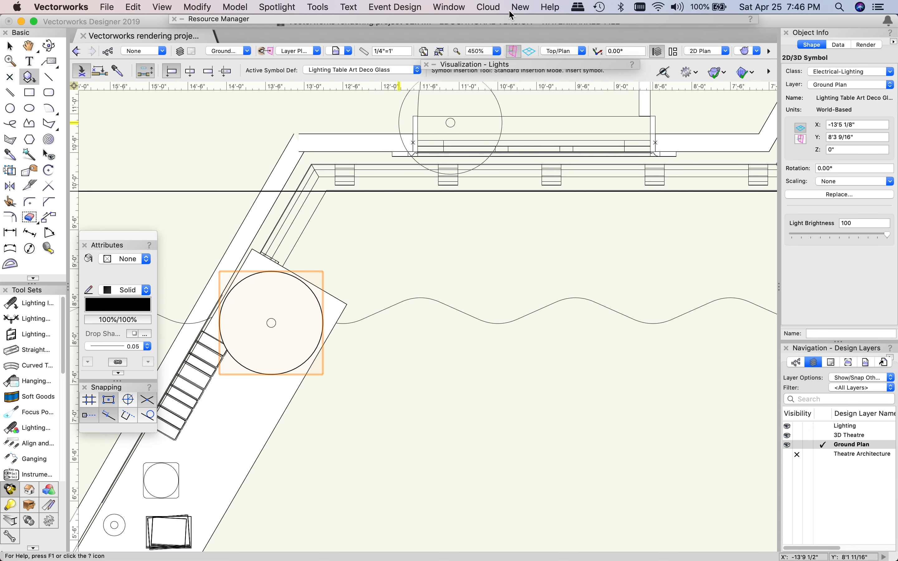
Step: In Front view, move the table lamp straight up from the floor to rest on the sideboard top at Z 2'7 15/16", and back up the document
click(561, 47)
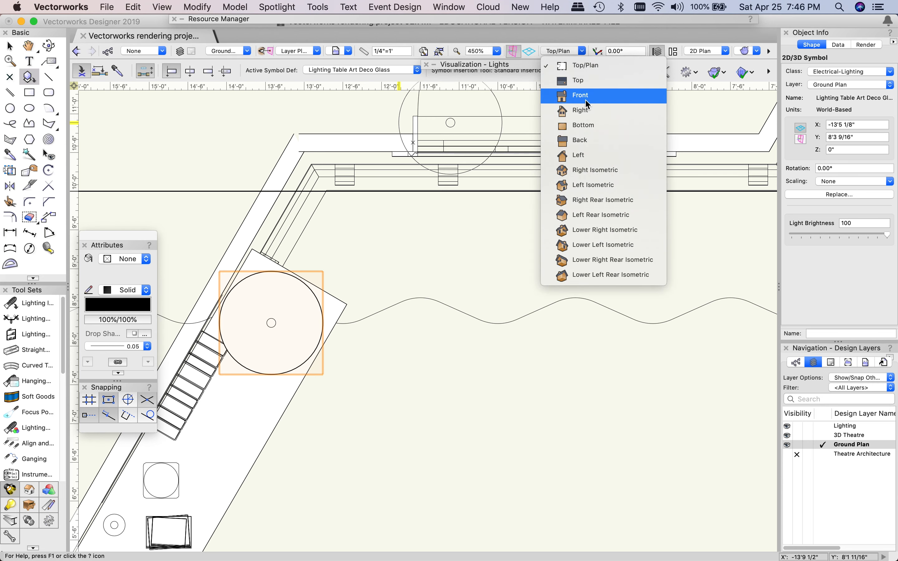
click(573, 96)
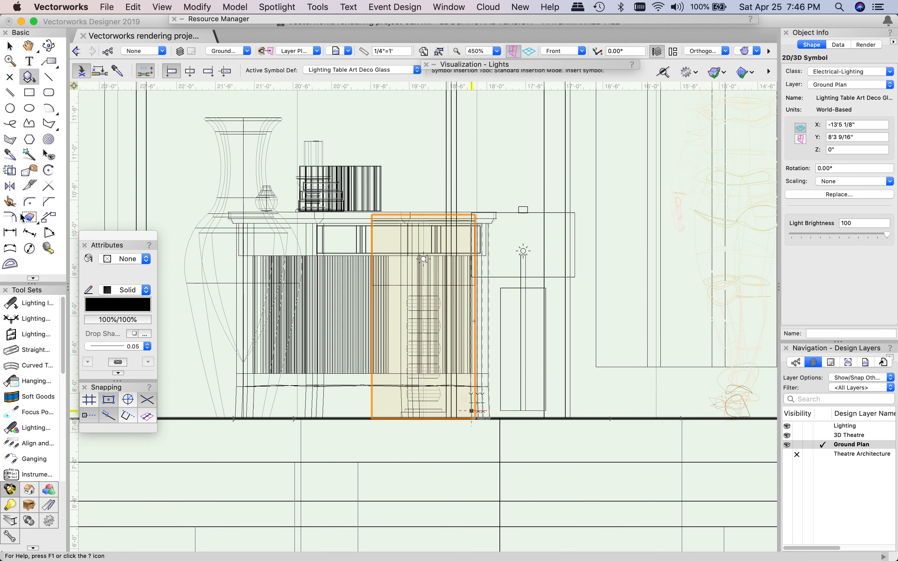
click(49, 217)
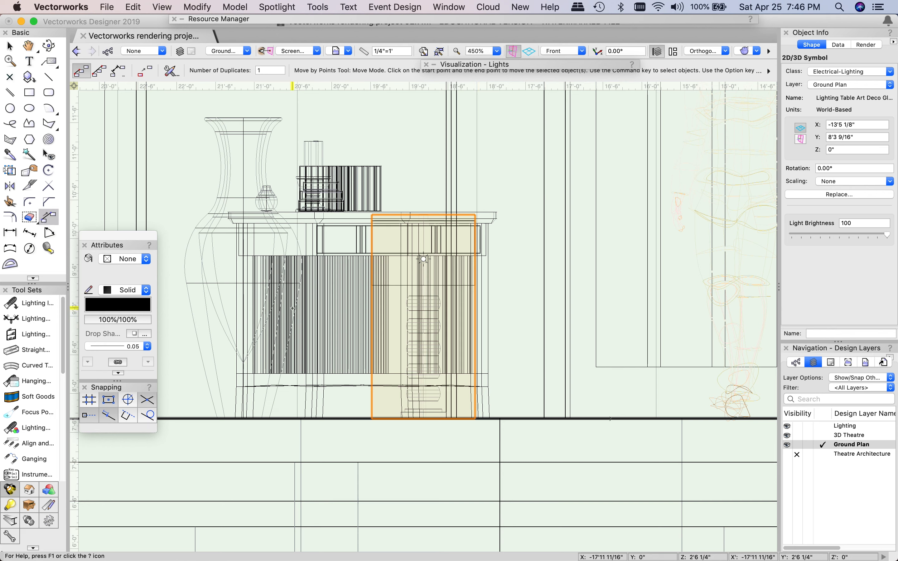
click(424, 418)
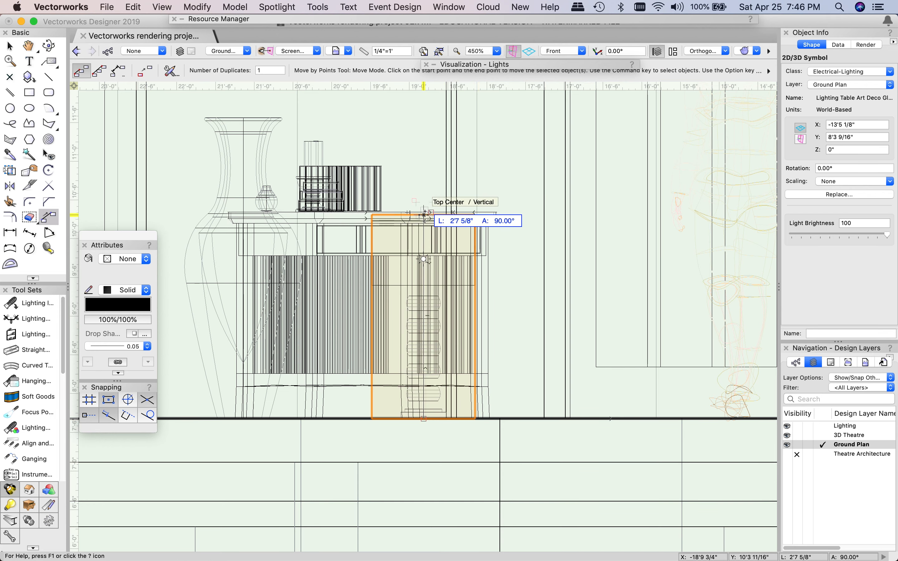
click(424, 214)
key(shift+Up)
key(shift+Up)
key(shift+Up)
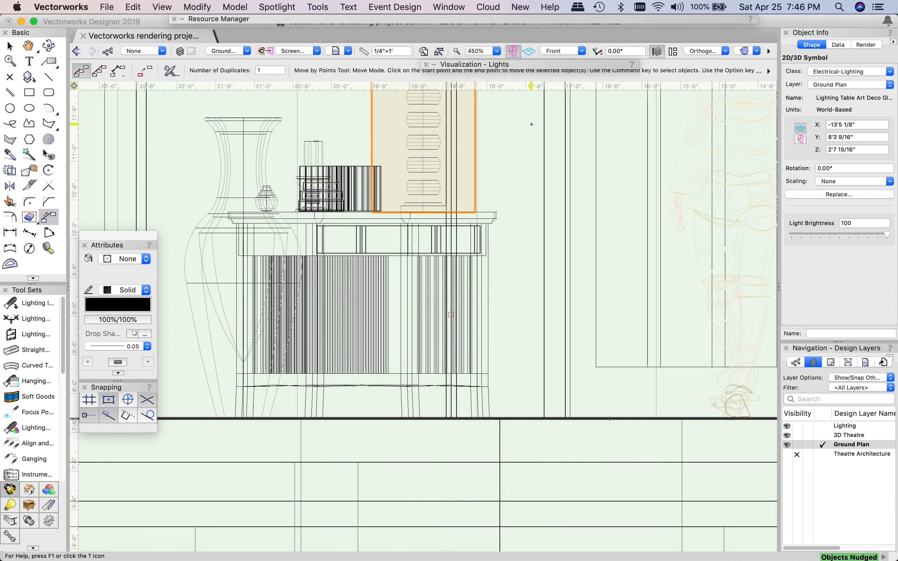
middle_drag(529, 141, 517, 360)
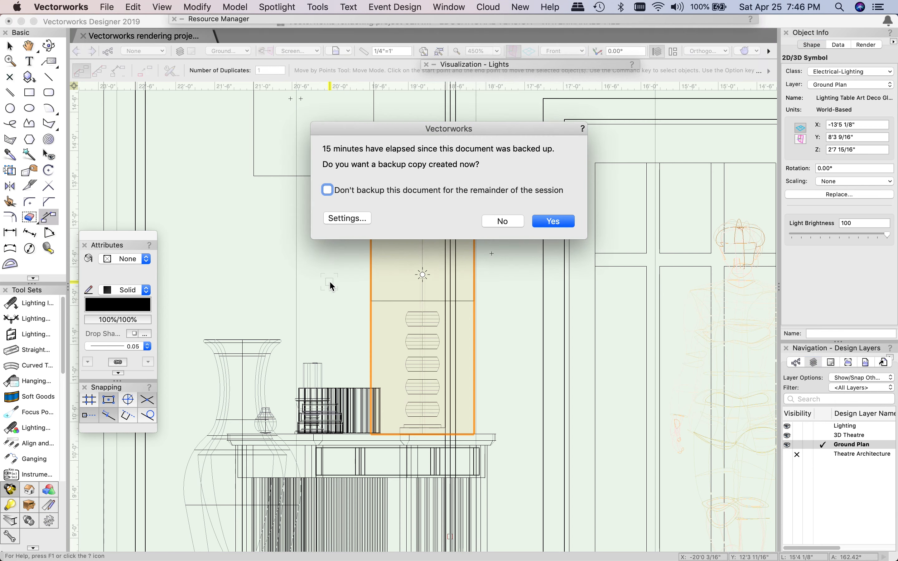
click(552, 222)
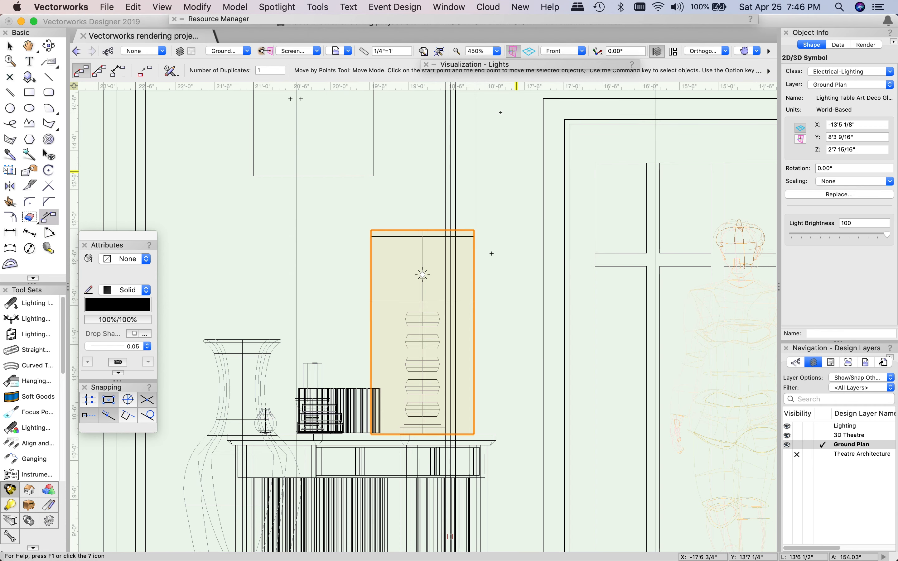
Step: Change the front view to Normal Perspective, frame the whole stage set and render it
click(573, 52)
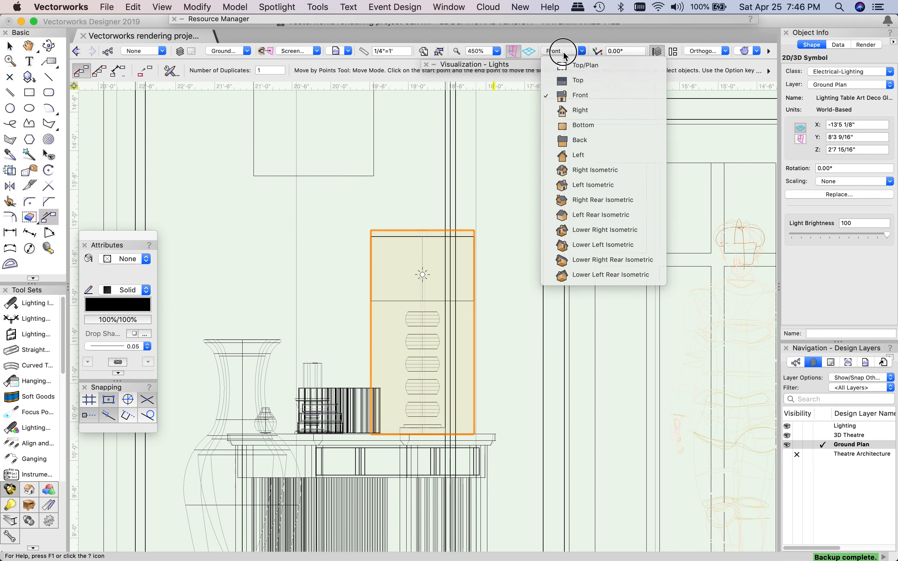
click(565, 51)
scroll(431, 220, down, 4)
key(space)
drag(643, 146, 487, 257)
mouse_move(586, 64)
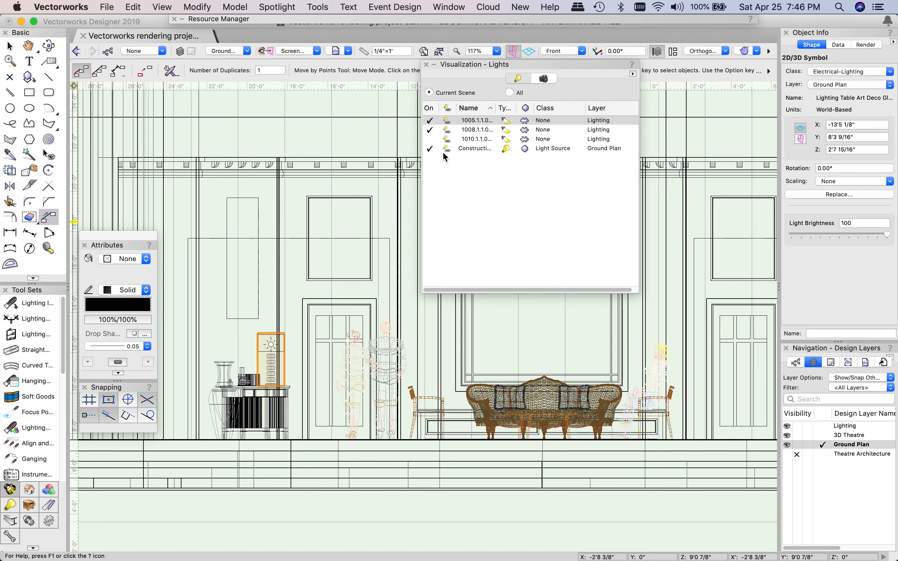
click(705, 50)
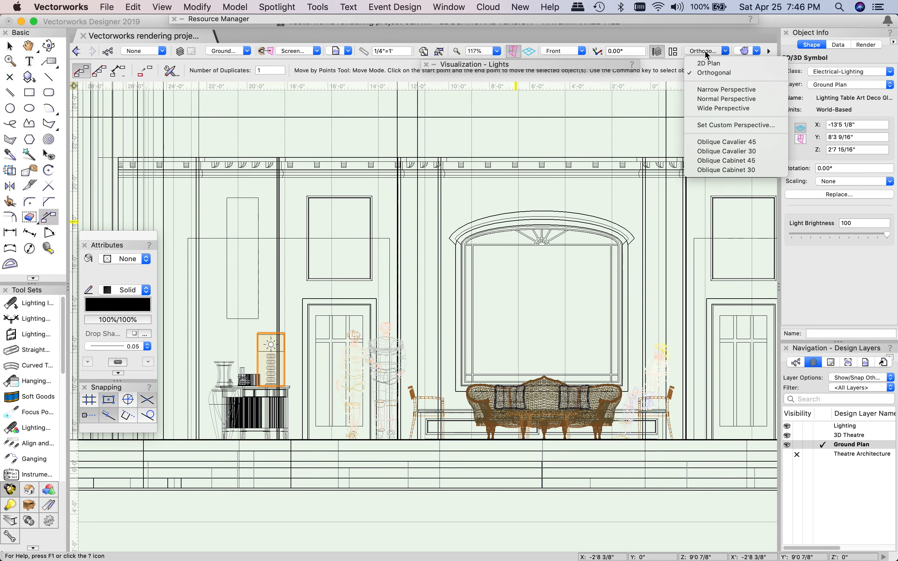
click(722, 99)
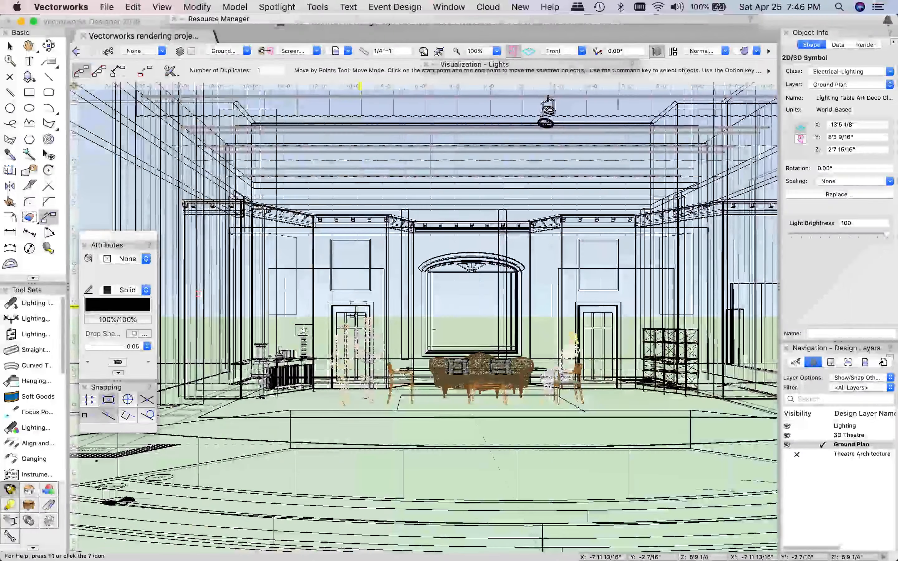
drag(434, 329, 469, 329)
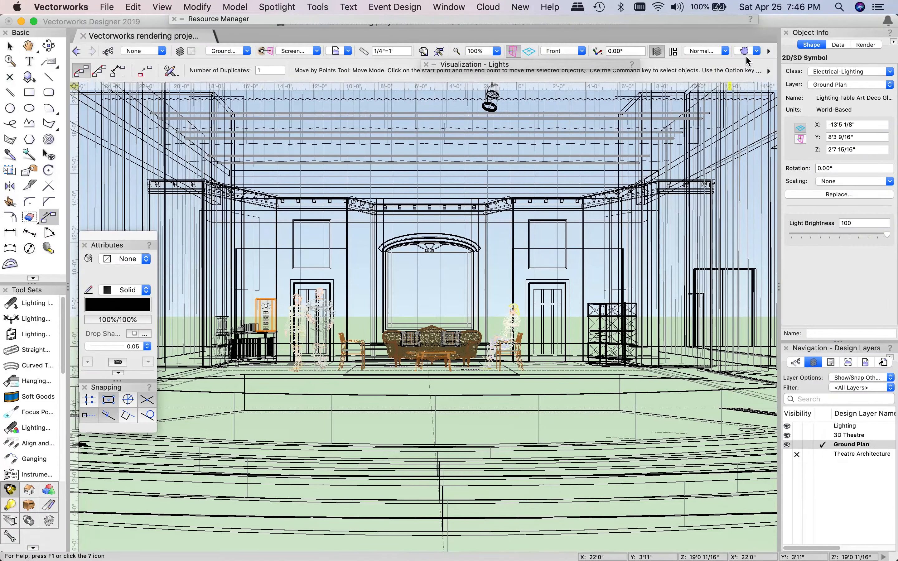
click(745, 51)
click(764, 132)
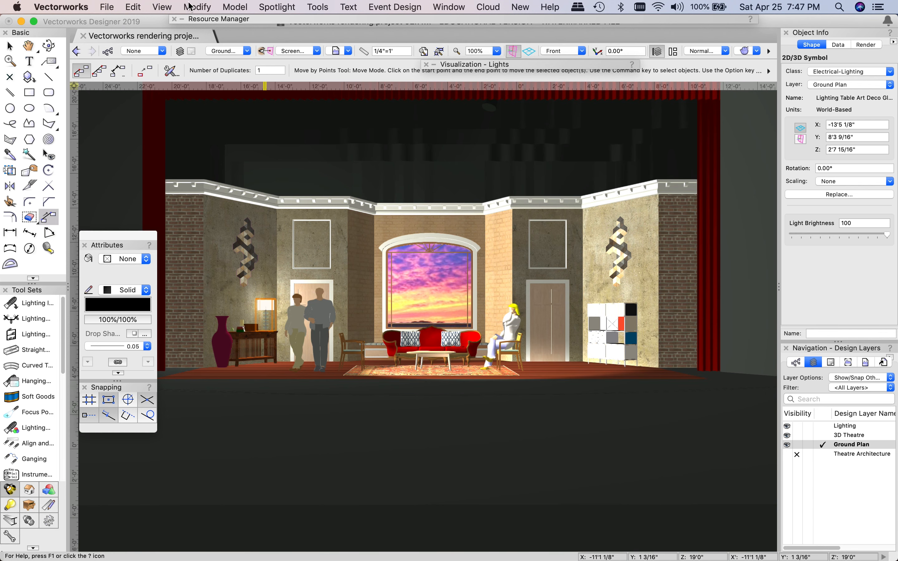
Step: Lower the ambient light brightness to 20% in the lighting options
click(163, 6)
mouse_move(187, 105)
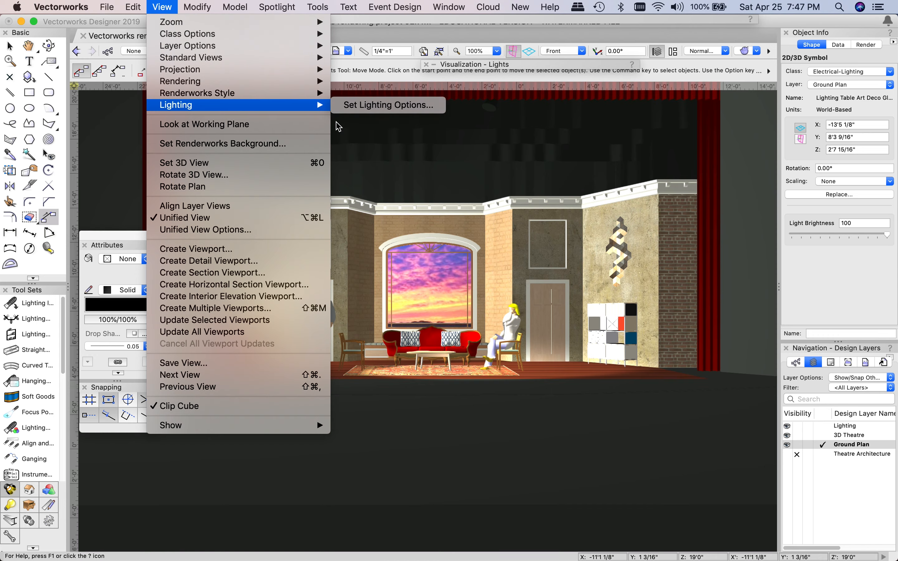
click(354, 107)
drag(509, 137, 478, 140)
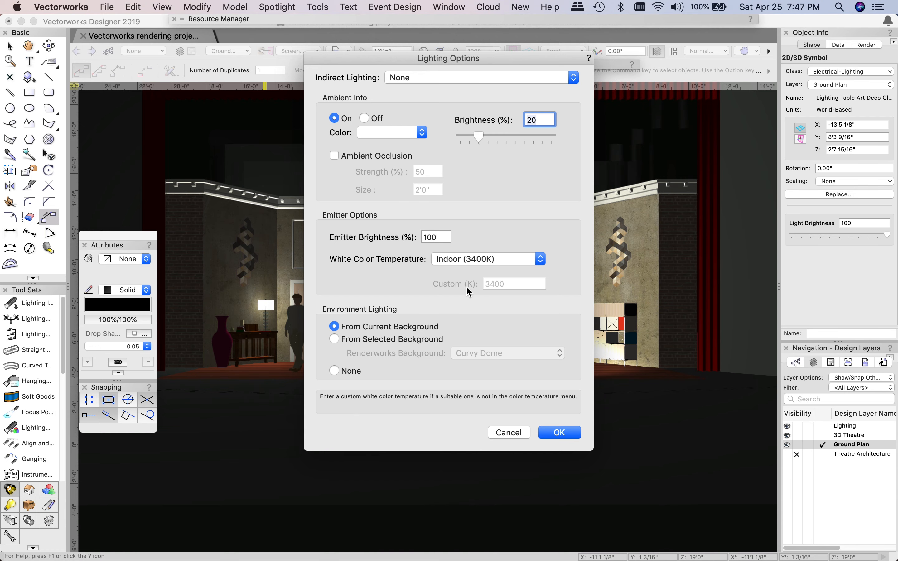
click(558, 430)
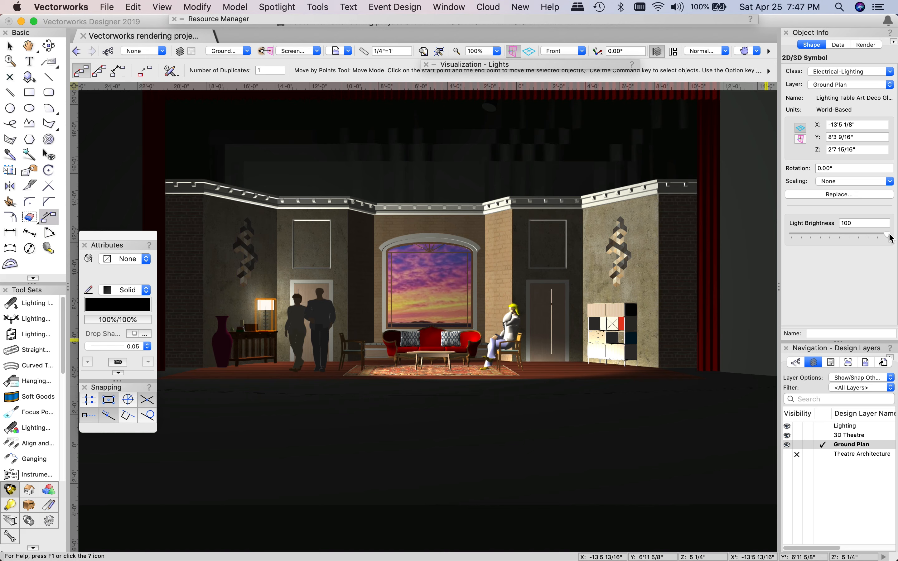
Step: Set the table lamp symbol's light brightness to 60
drag(887, 237, 850, 239)
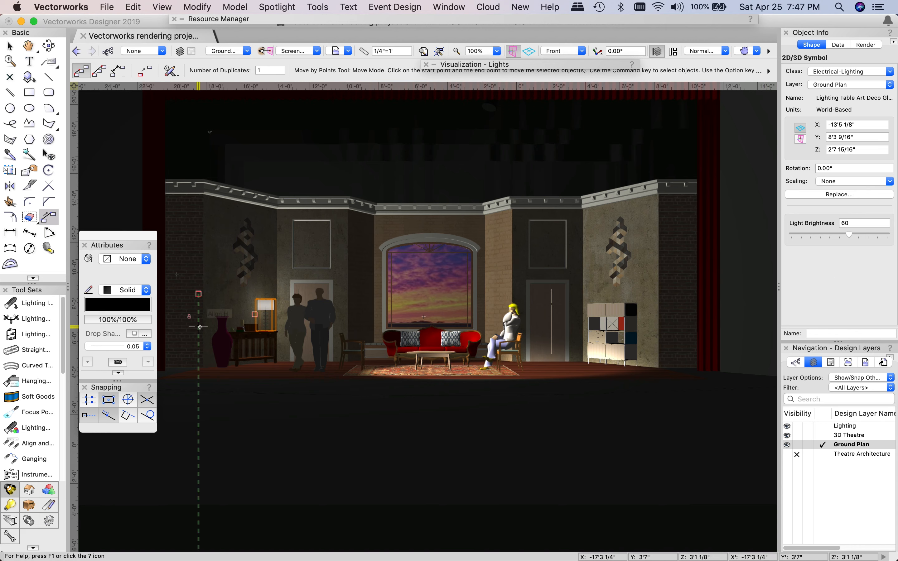
click(849, 235)
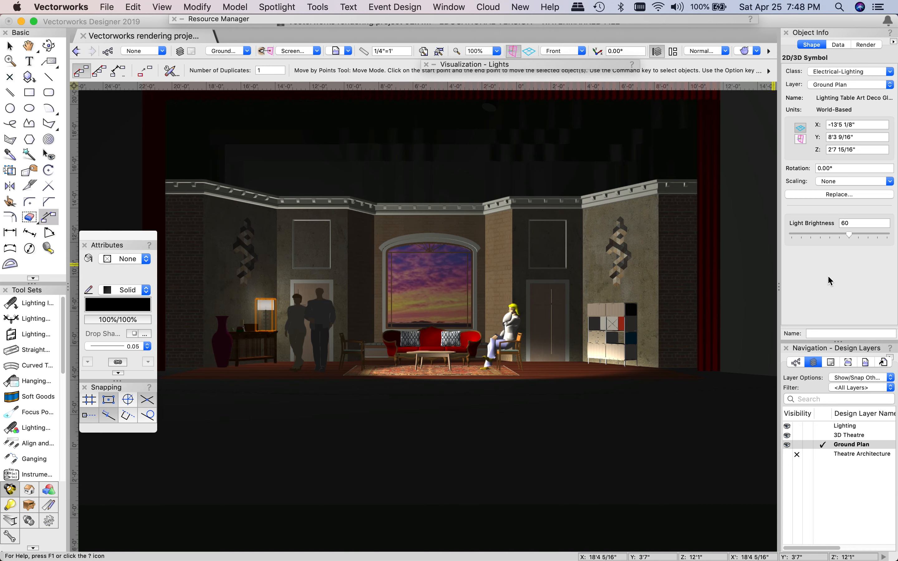
Step: Turn off the ambient light in the lighting options
click(163, 8)
mouse_move(282, 105)
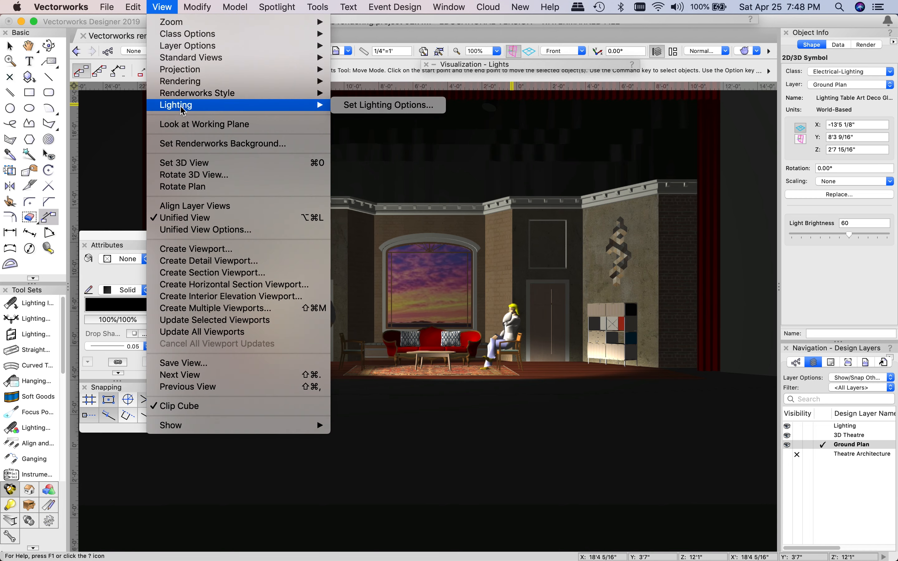
click(373, 105)
click(363, 118)
click(559, 432)
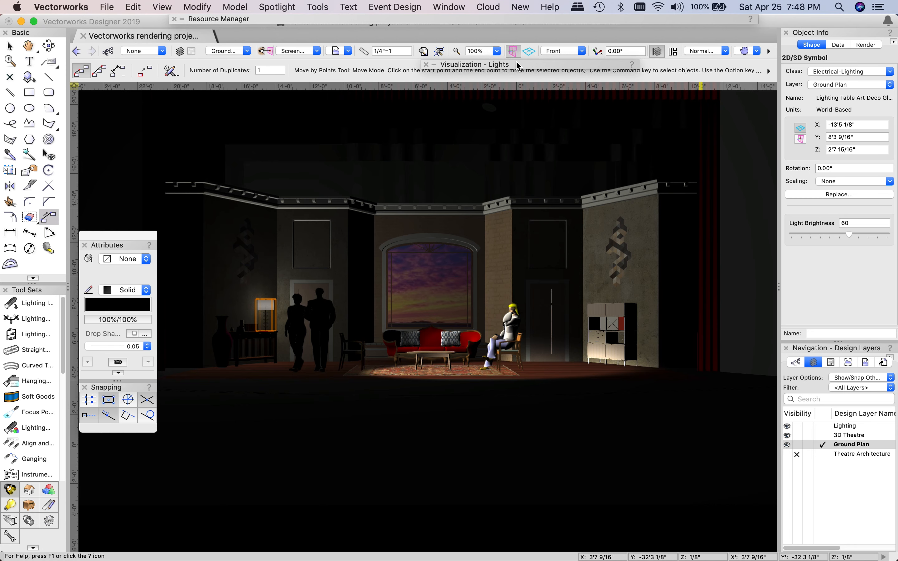
Step: Switch the Light Source-class light on the Ground Plan layer off and back on to compare its effect on the rendering
mouse_move(518, 66)
click(430, 148)
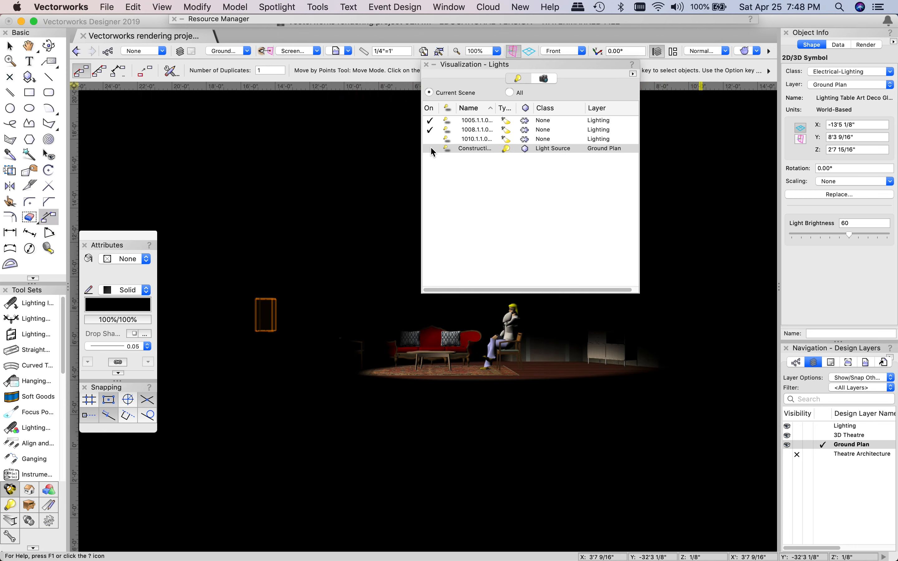
click(430, 149)
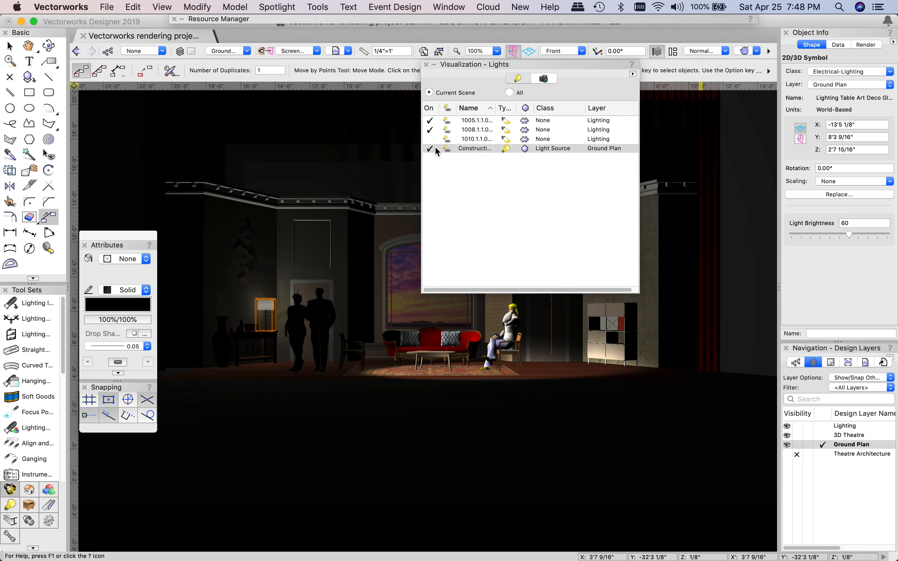
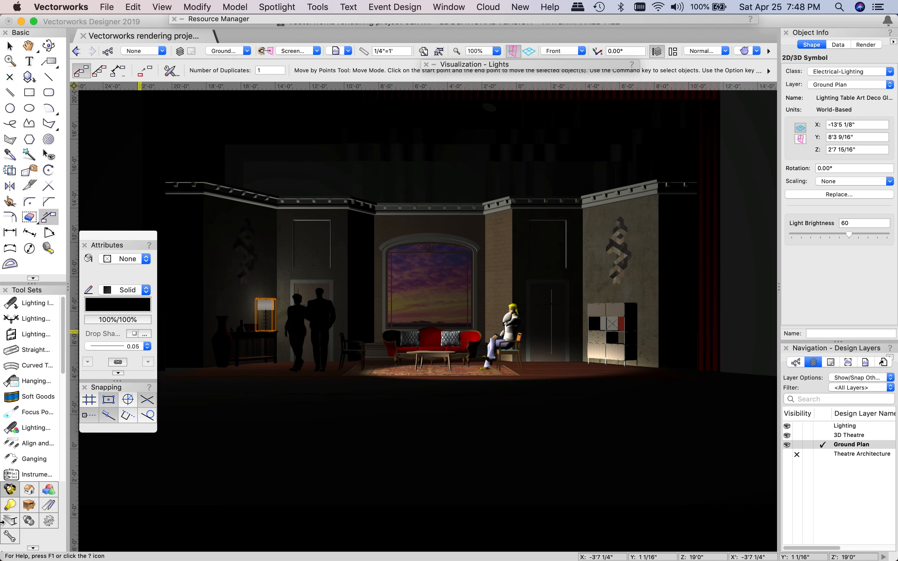
Step: In Top/Plan view, place a spot light with the Light tool on the apron truss, on the opposite side of the centre line from the existing fixtures
click(12, 509)
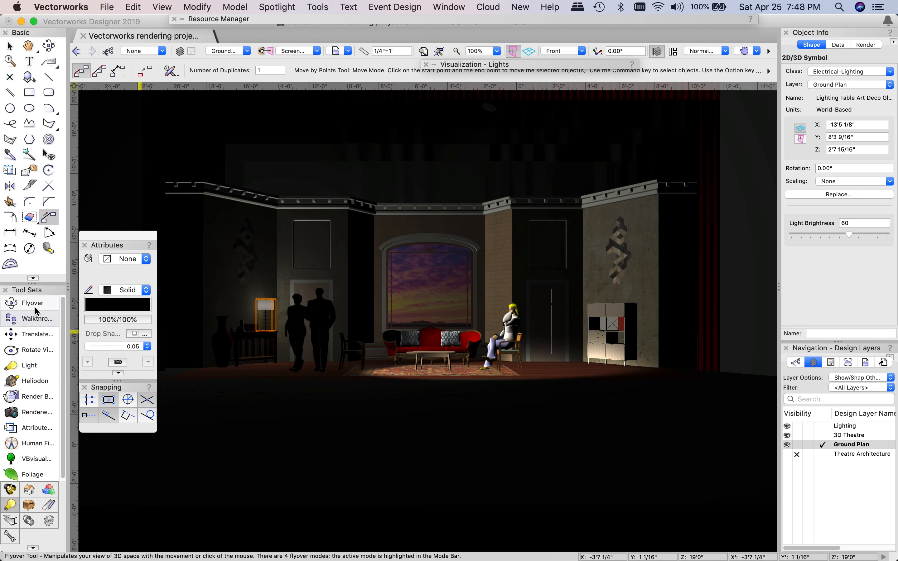
click(25, 367)
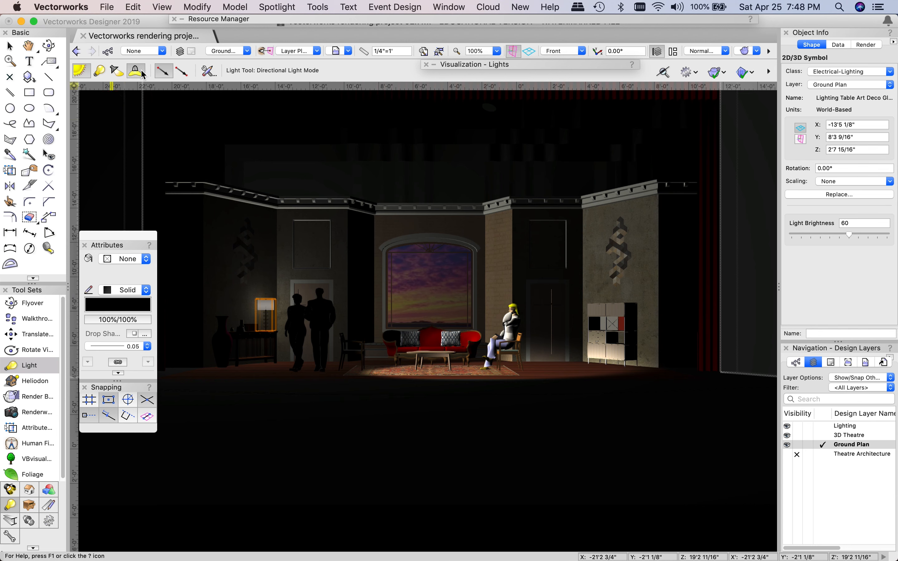
click(100, 71)
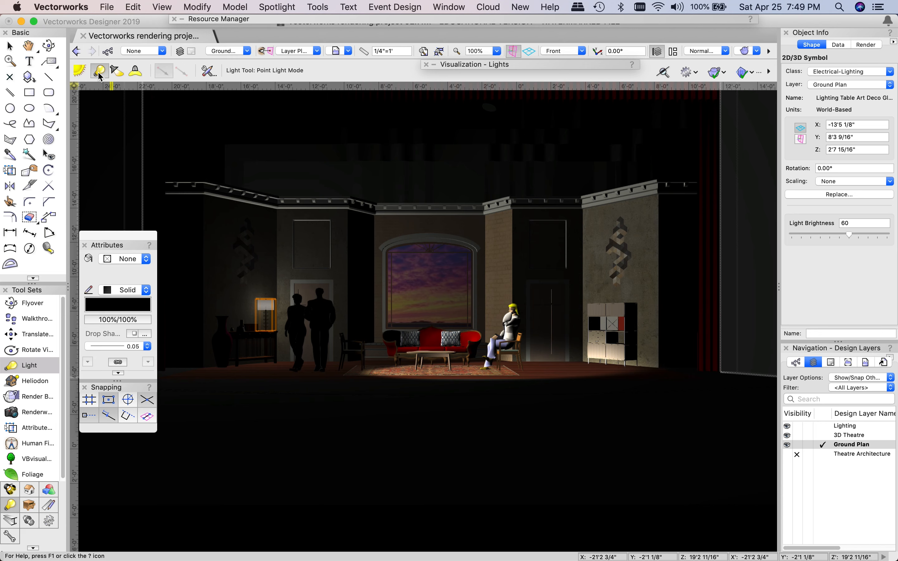
click(121, 74)
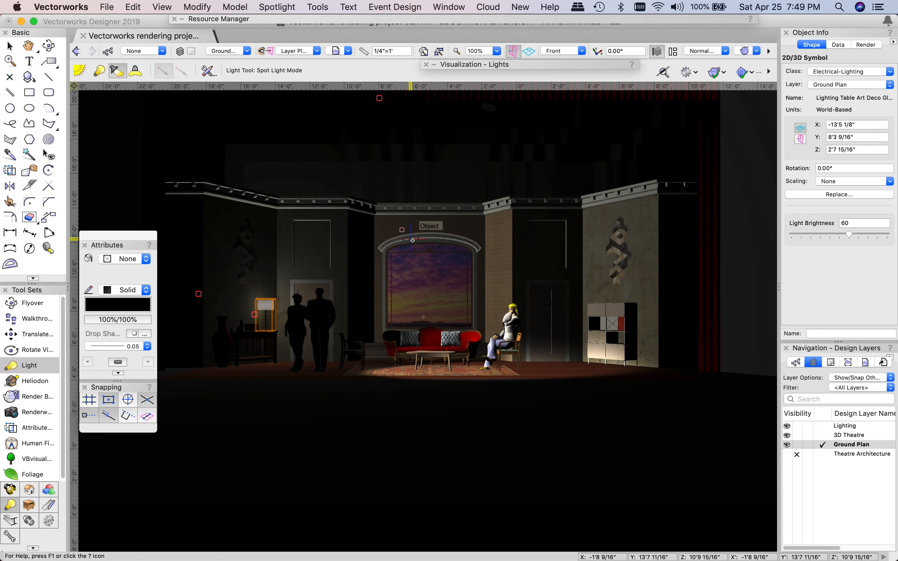
click(560, 51)
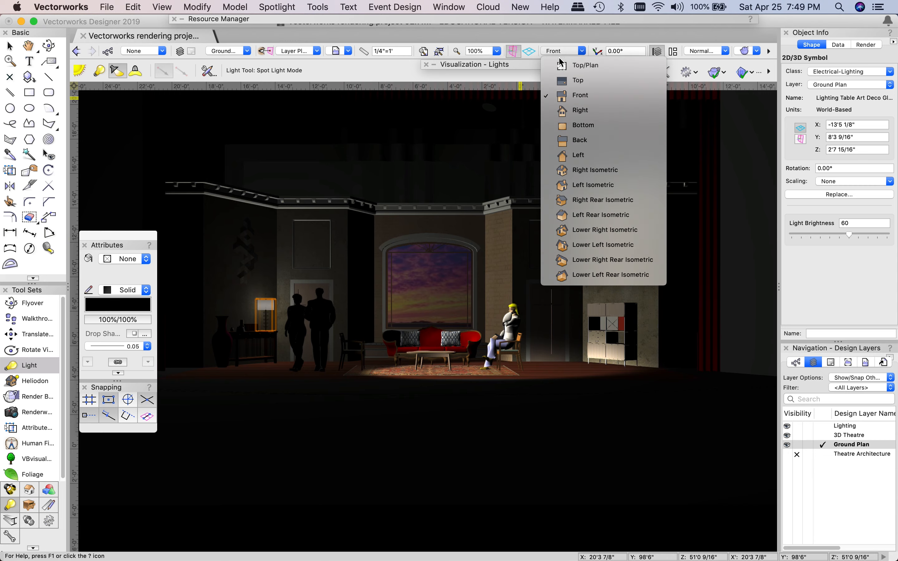
click(573, 64)
drag(513, 371, 344, 264)
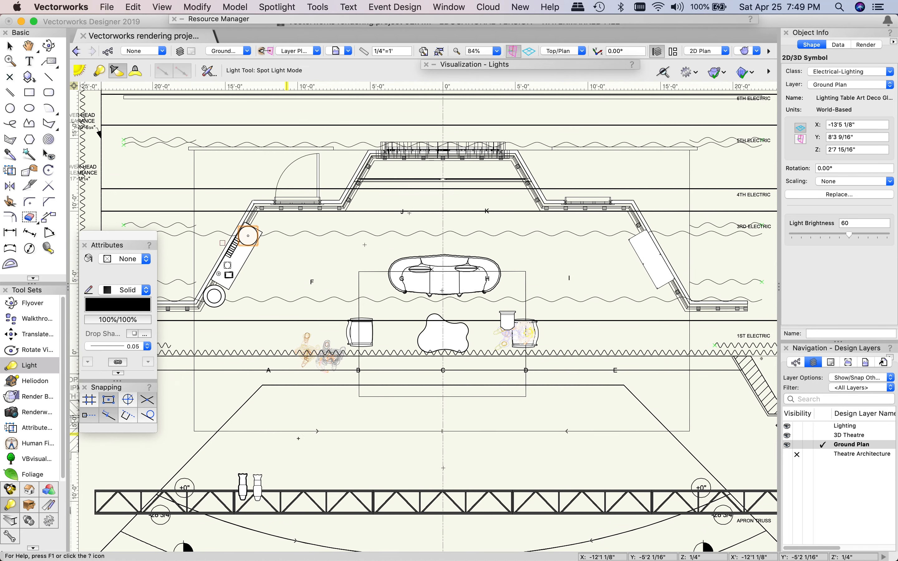
drag(296, 412, 320, 374)
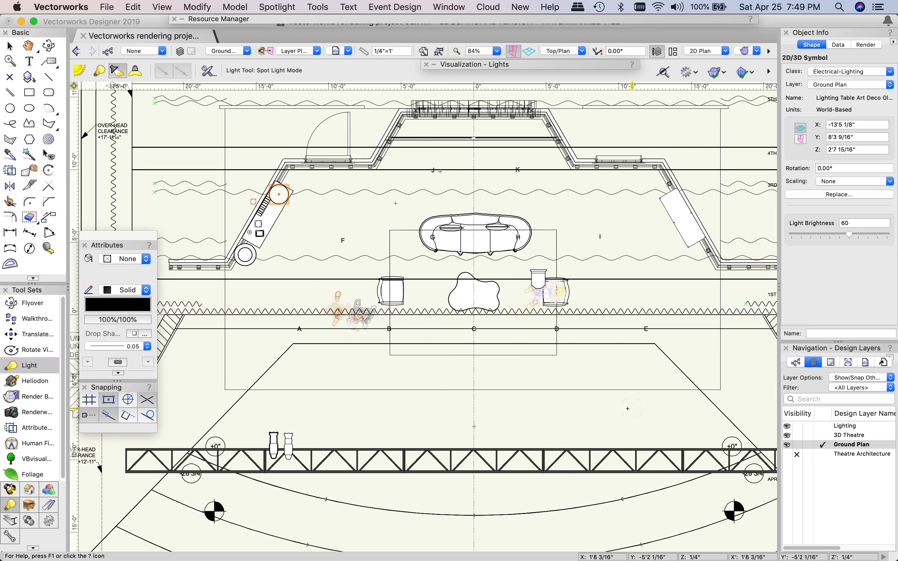
click(636, 448)
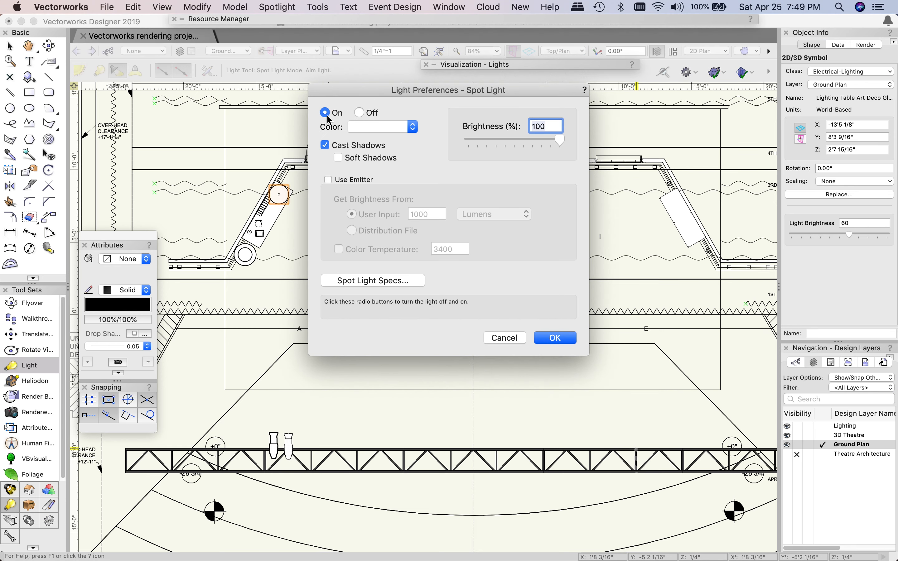
Step: Give the new spot light a light purple color and 70% brightness, and aim it at the pair of standing figures
click(366, 127)
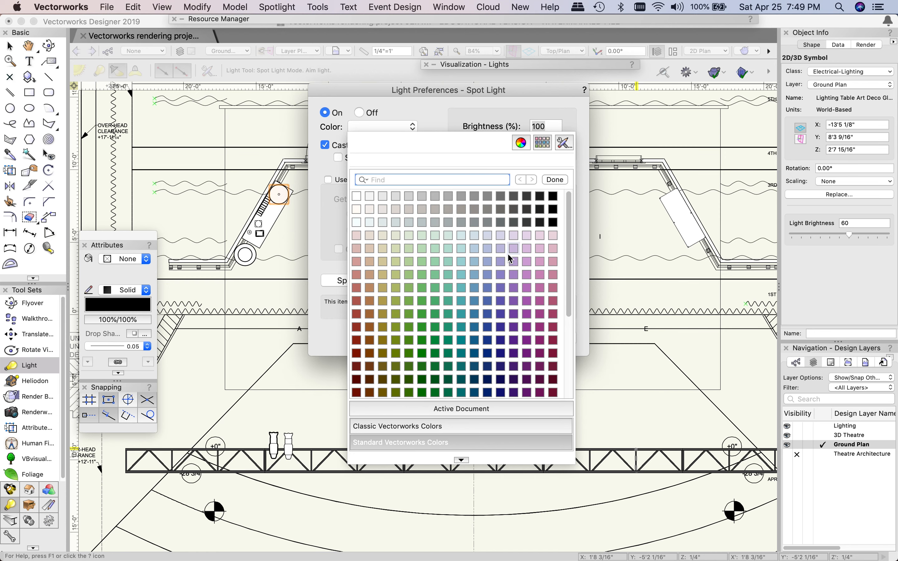
click(526, 249)
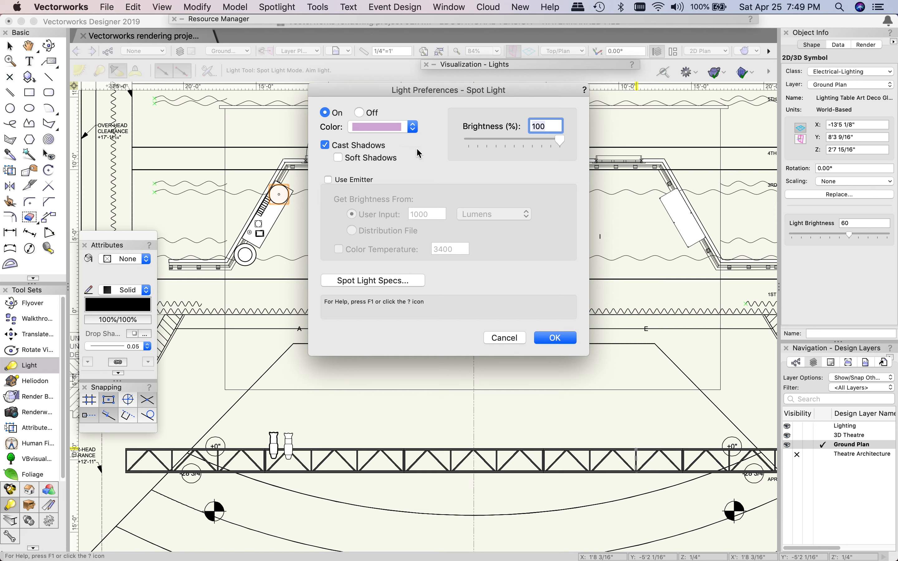
drag(559, 141, 532, 144)
click(556, 337)
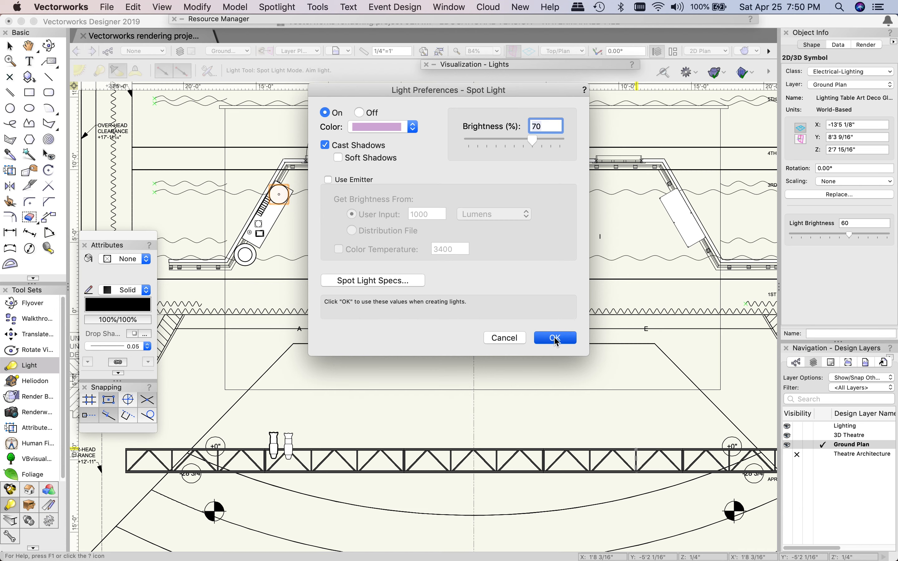
click(630, 441)
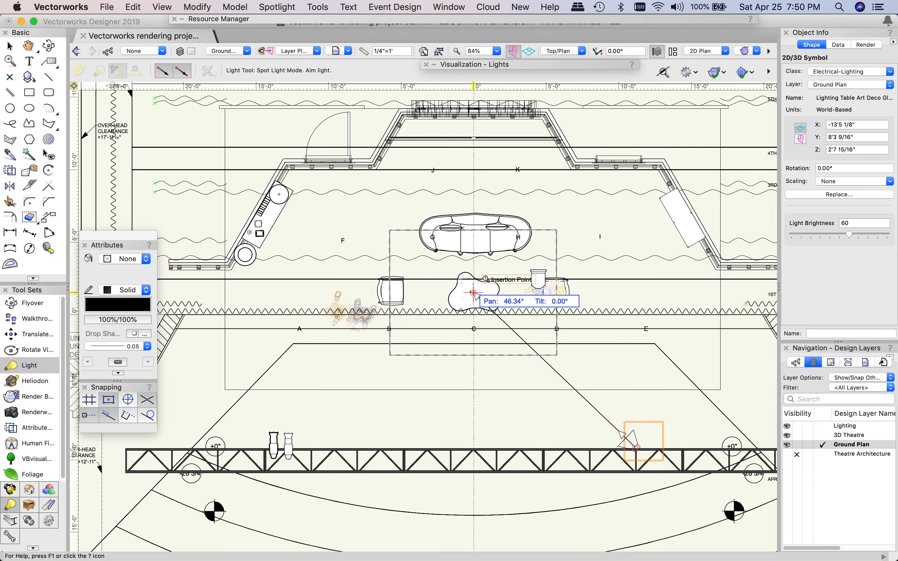
click(348, 314)
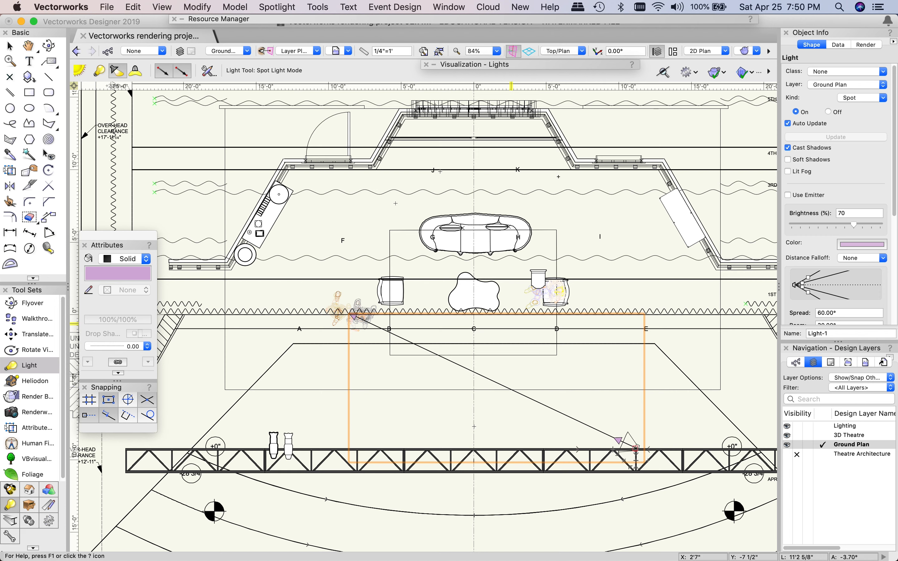
Step: In Front view, raise the spot light to a Z height of 21' at the apron truss
click(568, 51)
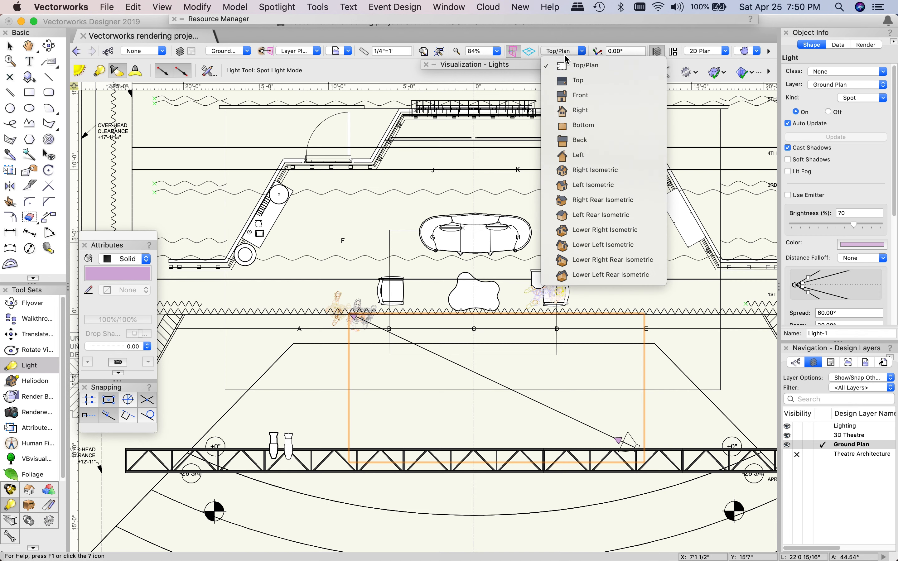
click(577, 95)
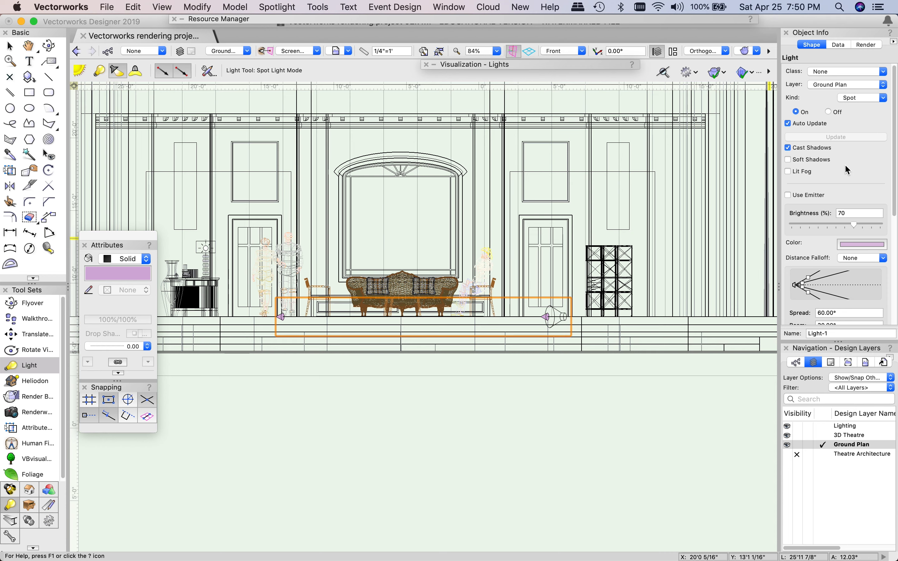
scroll(847, 166, down, 5)
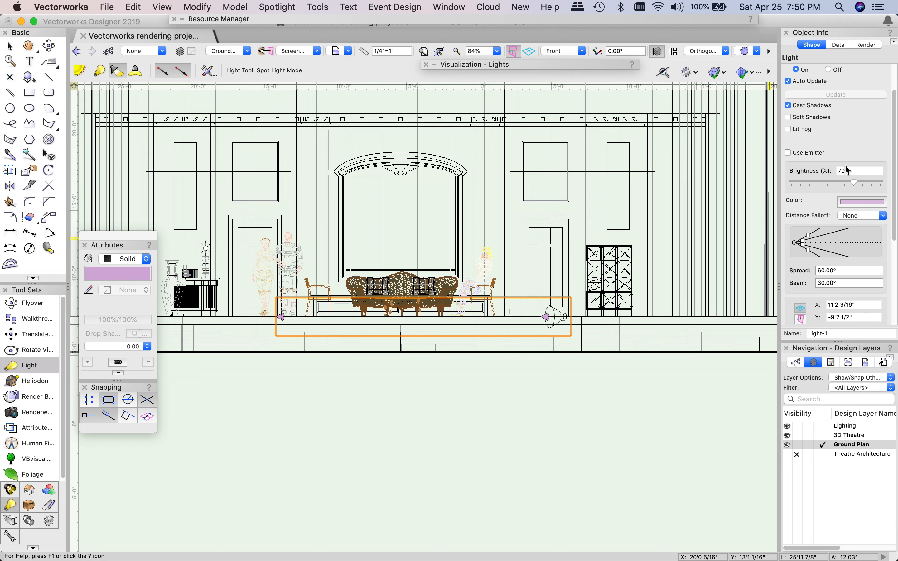
scroll(846, 169, down, 2)
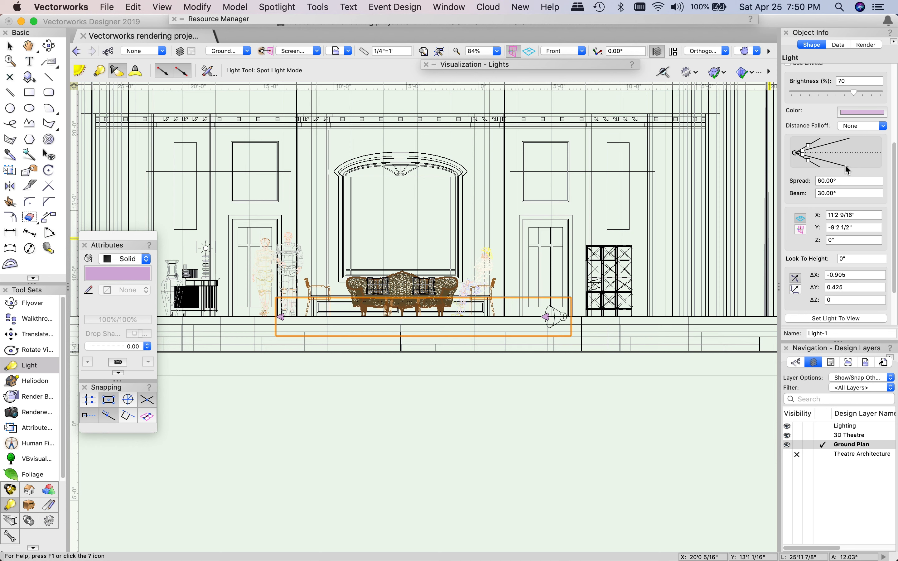
click(839, 243)
text(21)
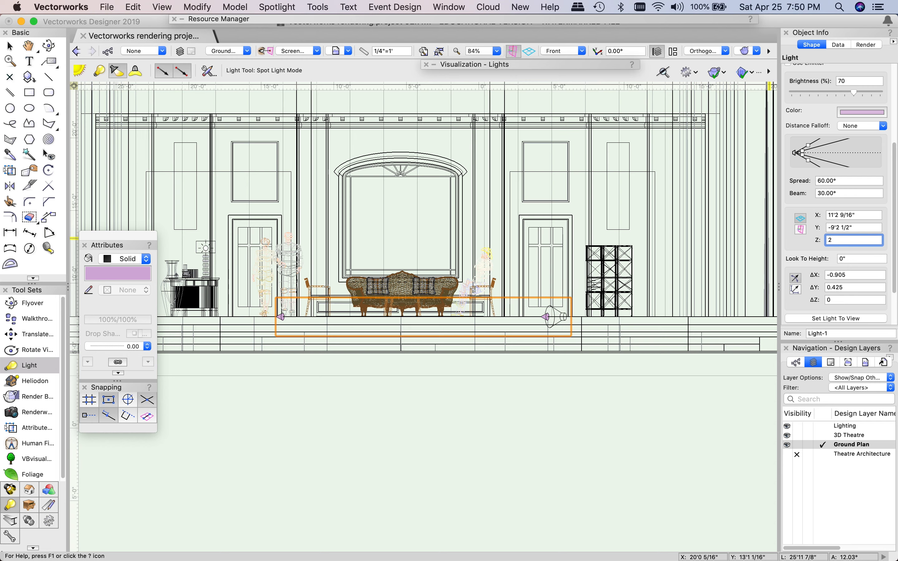
key(Return)
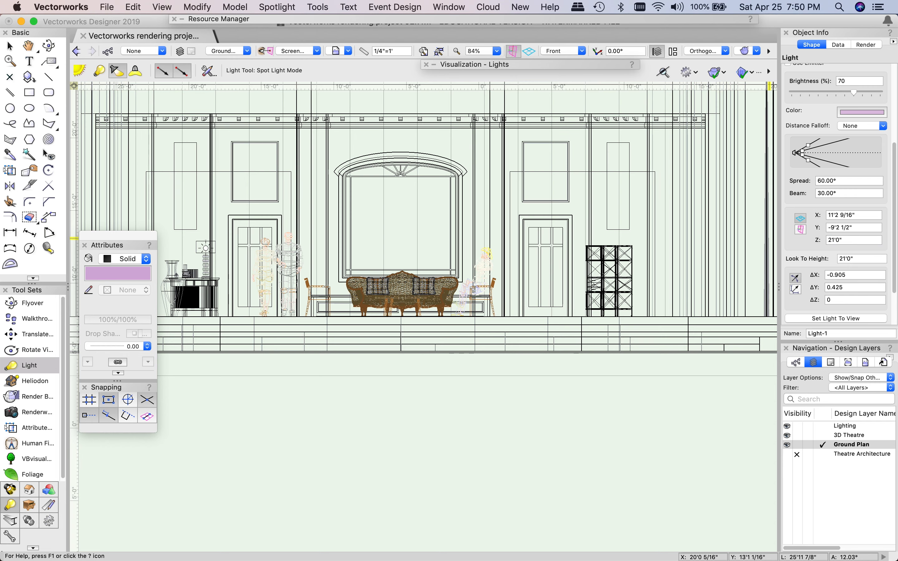
scroll(640, 379, down, 2)
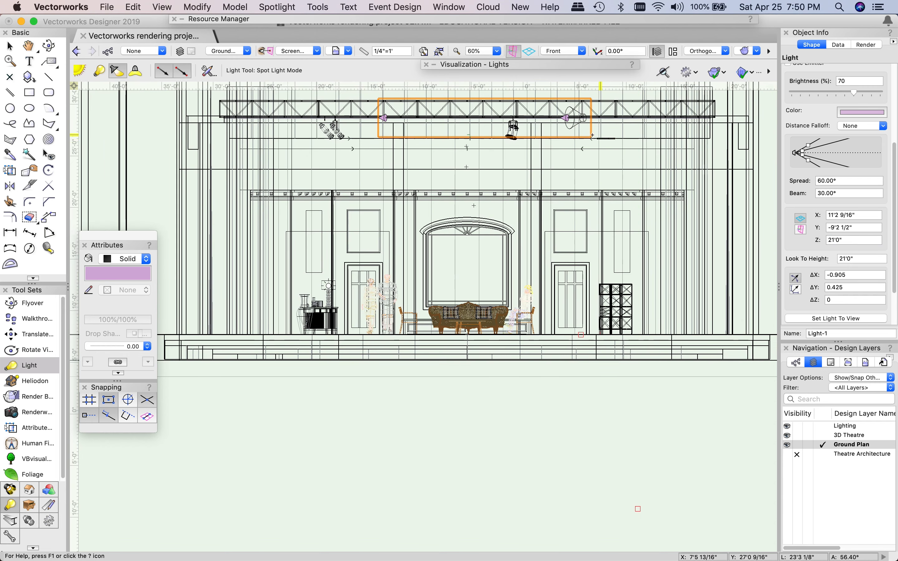
click(571, 117)
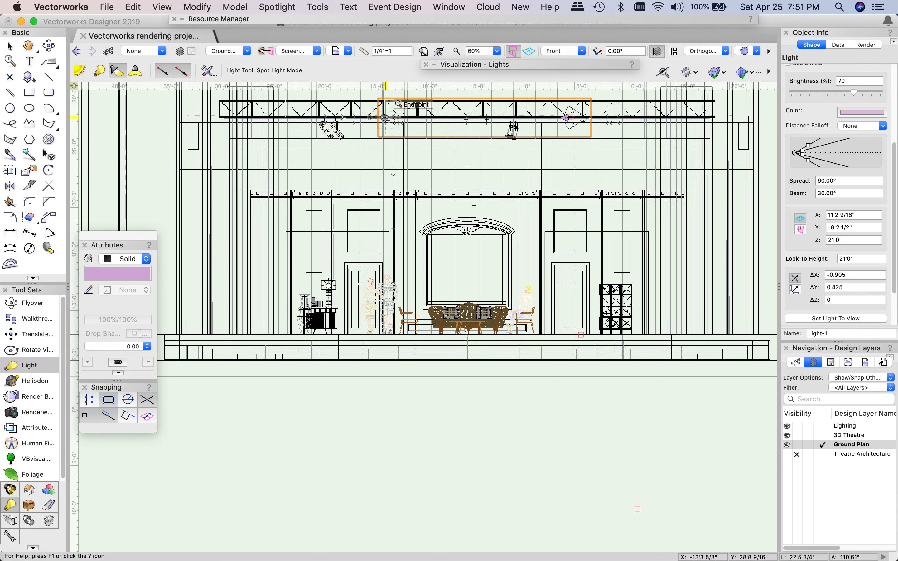
click(394, 116)
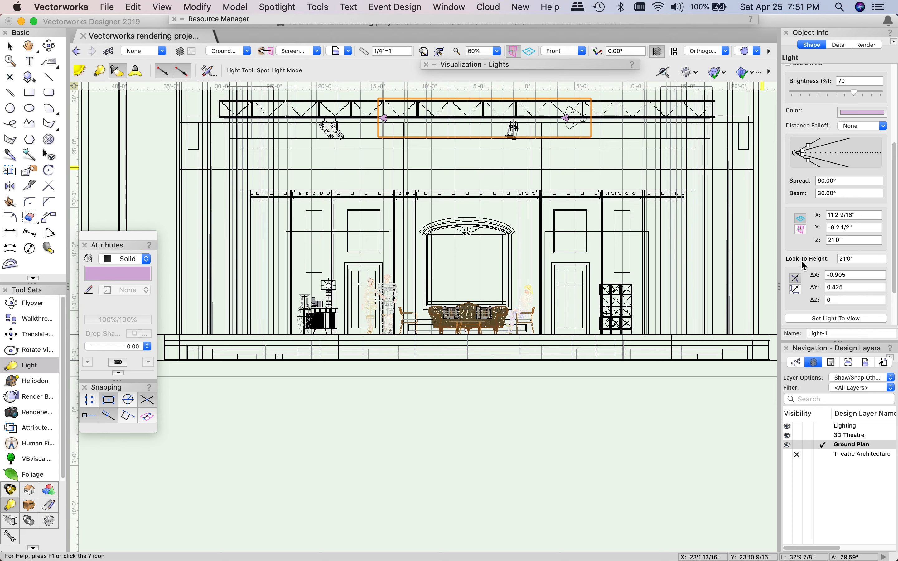
Step: Set the spot light's Look To Height to 4' and check its aim in Top/Plan and Front views
double_click(853, 259)
text(4)
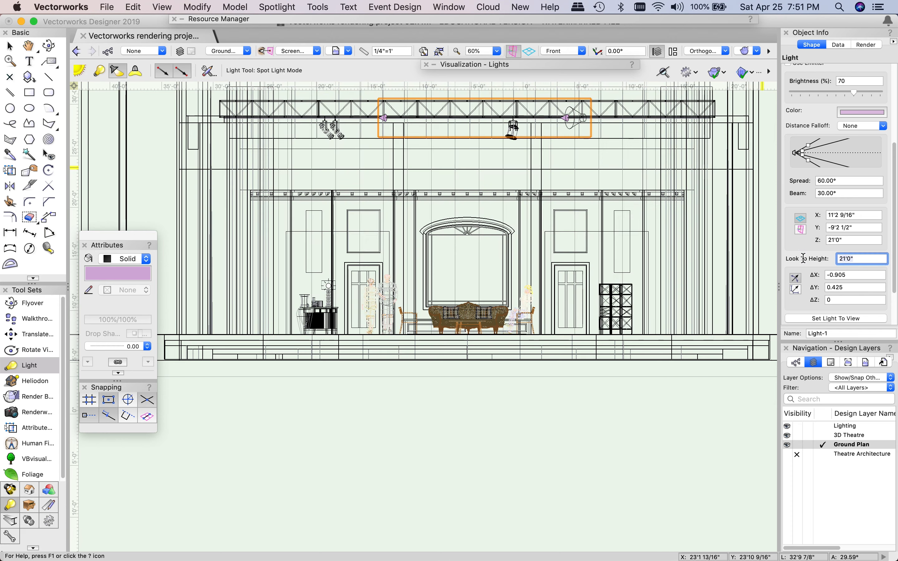
text(')
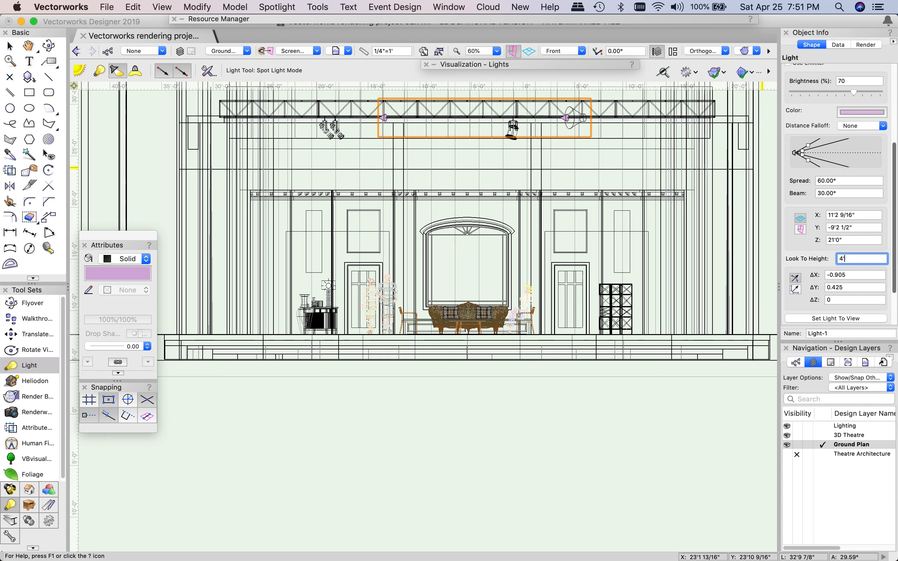
key(Return)
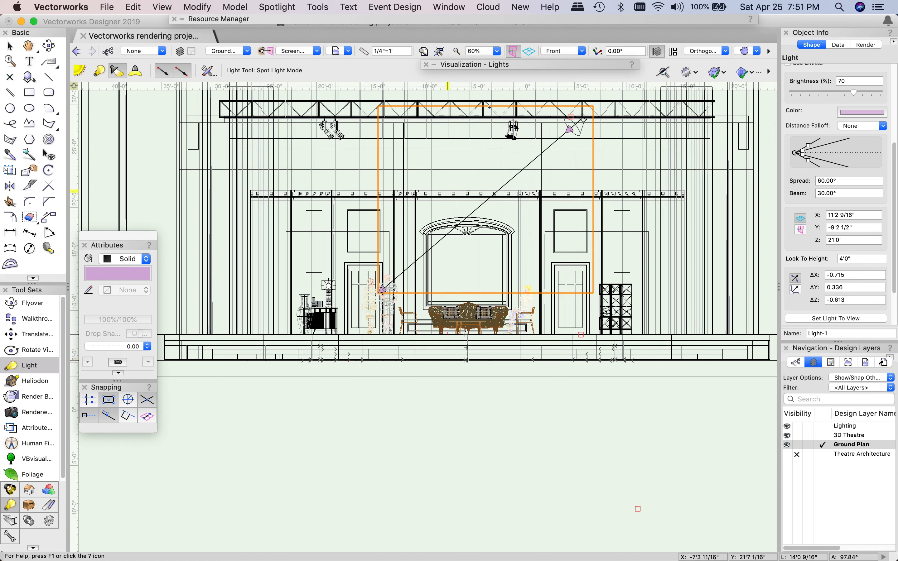
click(558, 54)
click(560, 66)
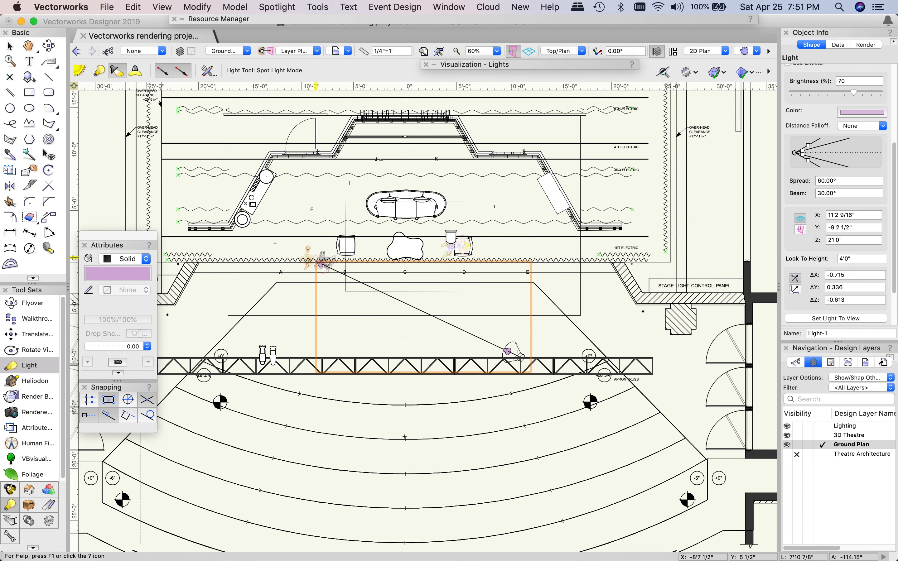
click(563, 51)
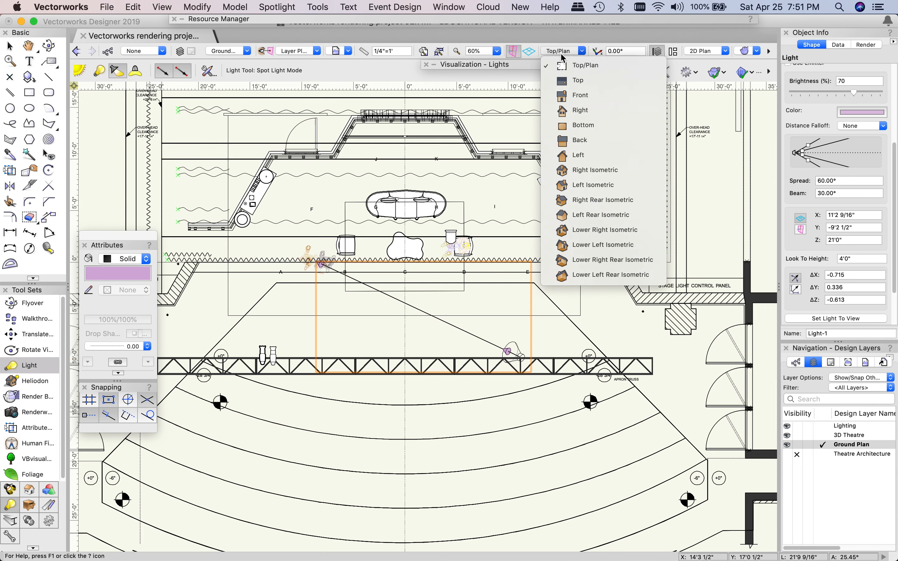
click(581, 97)
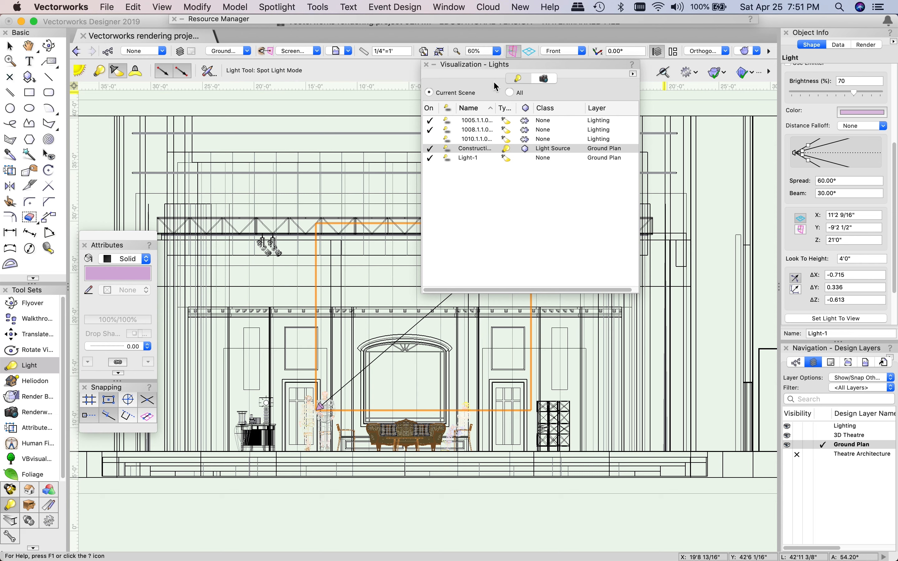
Step: Select Light-1 in the list of lights and adjust its beam angle to about 30.32°
click(465, 159)
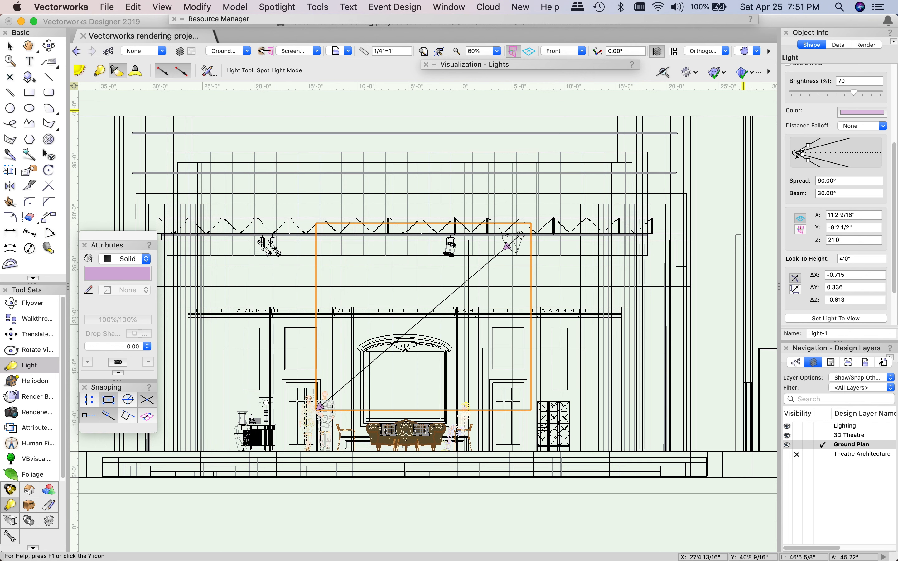
drag(802, 151, 812, 143)
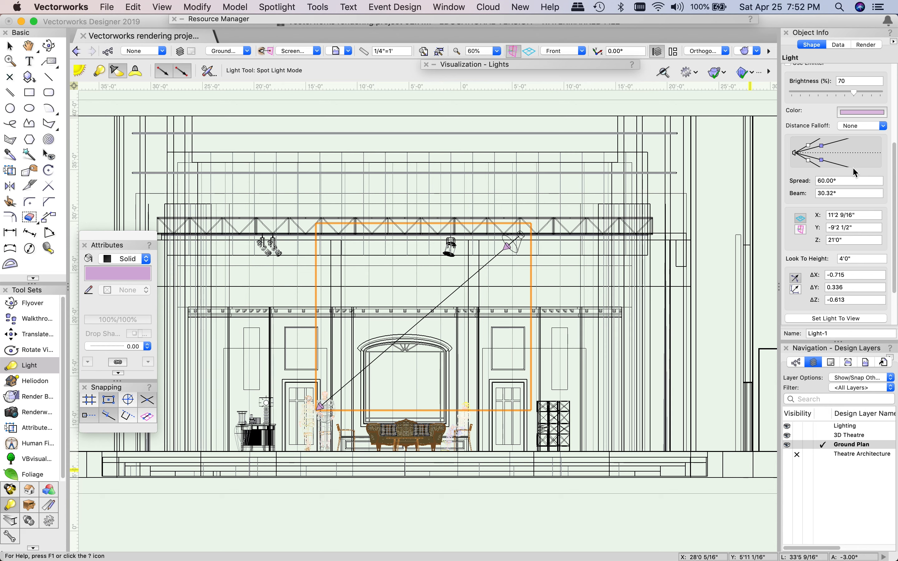
scroll(853, 167, up, 5)
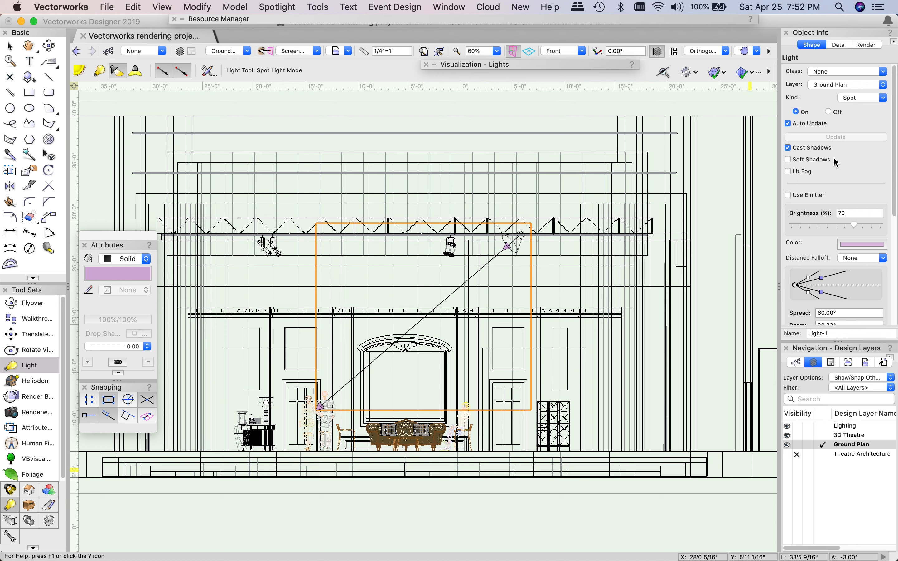
Step: Render the Front view of the stage in OpenGL with Normal Perspective, framing the living-room set
mouse_move(558, 66)
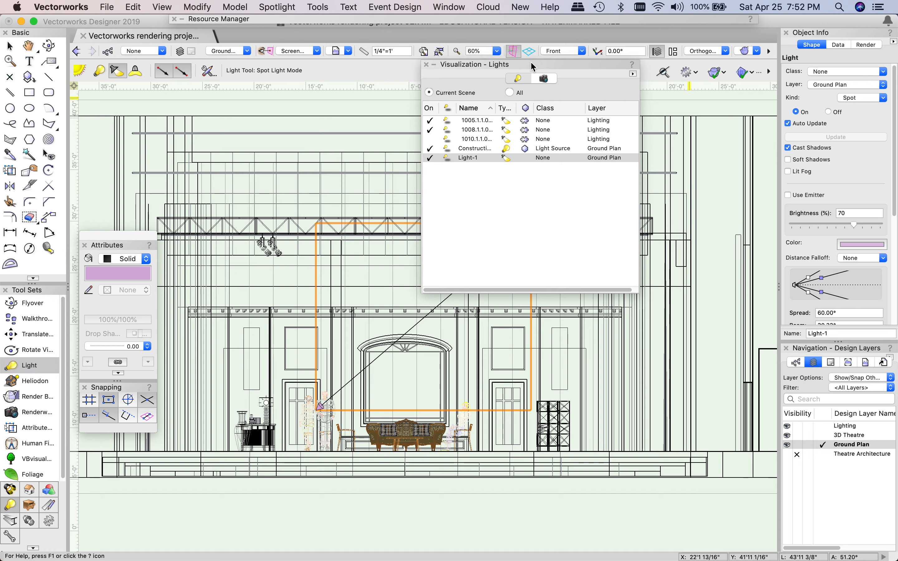
click(756, 51)
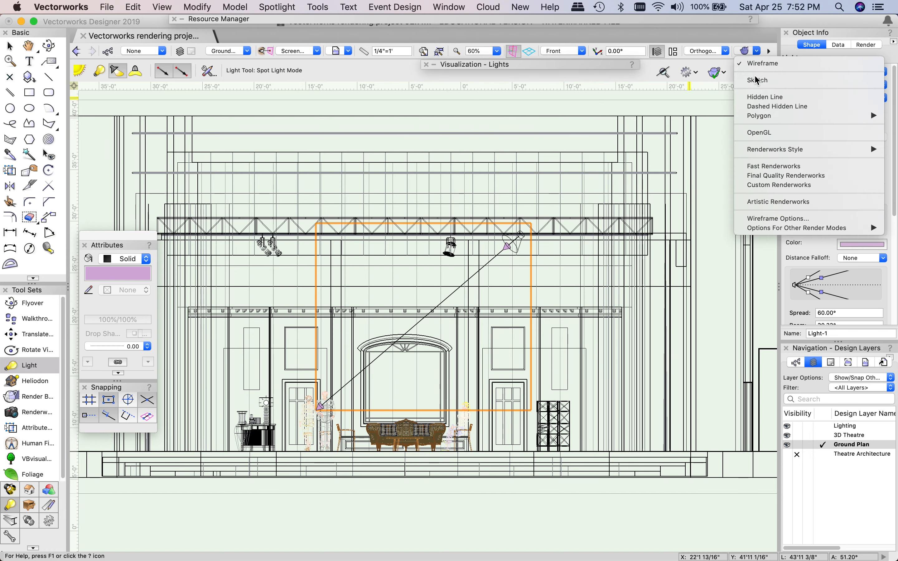
click(759, 133)
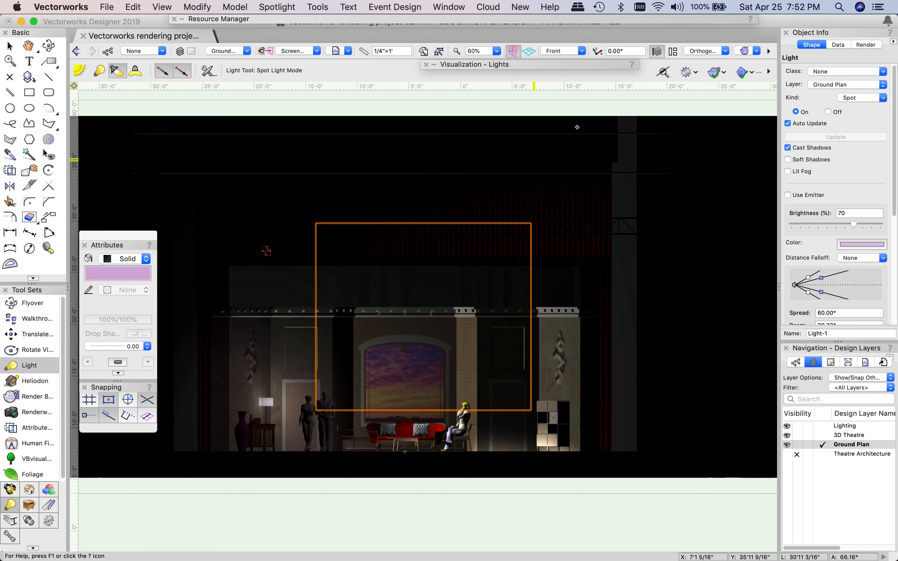
click(706, 51)
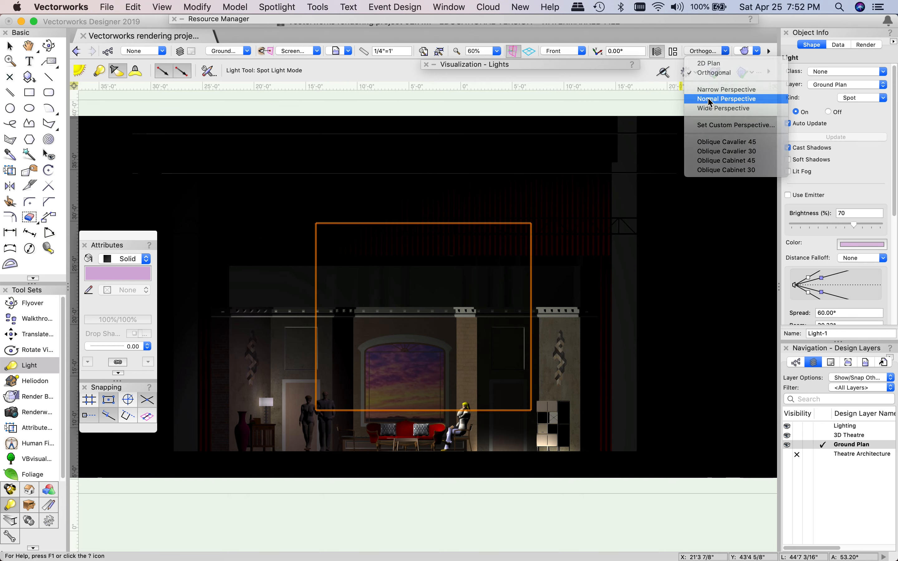
click(710, 99)
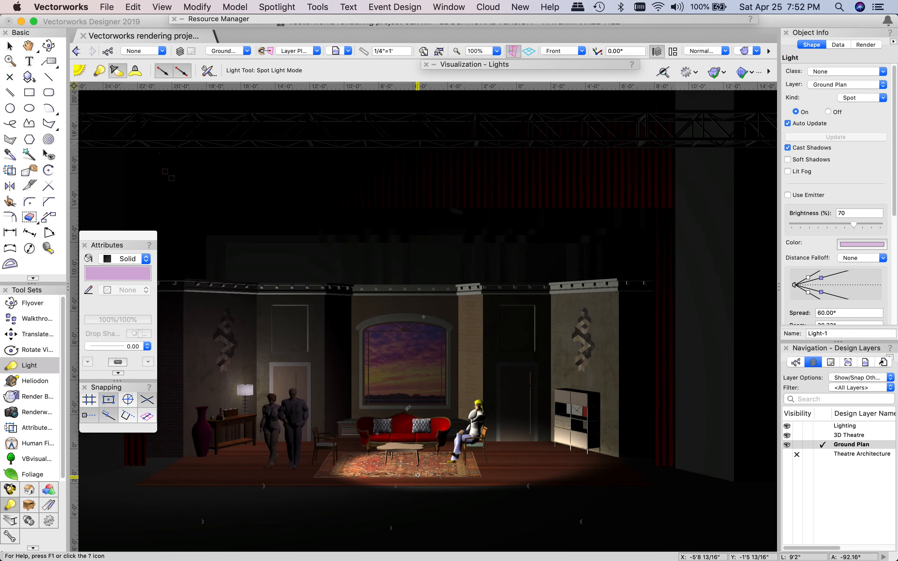
scroll(417, 475, up, 1)
middle_drag(383, 481, 417, 392)
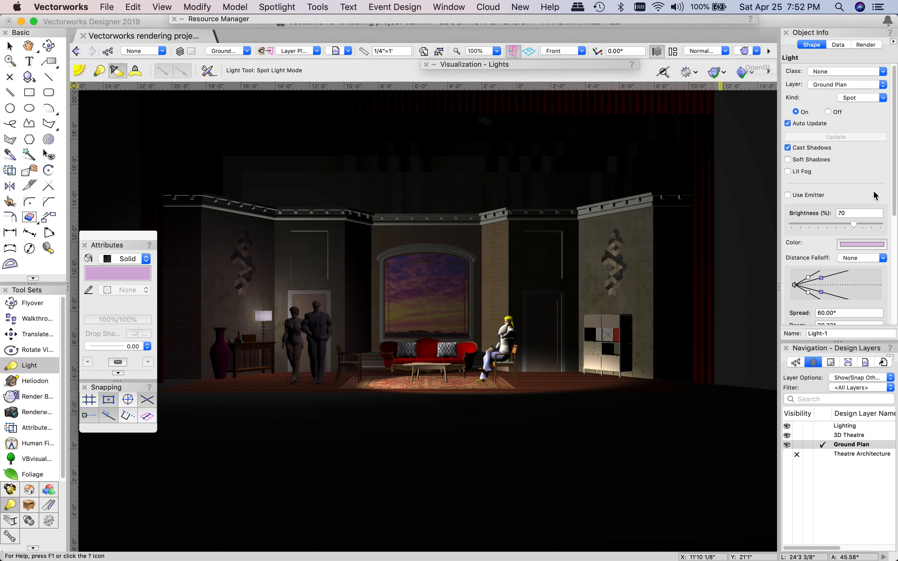
Step: Raise the purple spot light's brightness to 100% and turn on Lit Fog for it
mouse_move(854, 227)
mouse_down()
mouse_move(884, 228)
mouse_move(859, 225)
mouse_move(871, 225)
mouse_up()
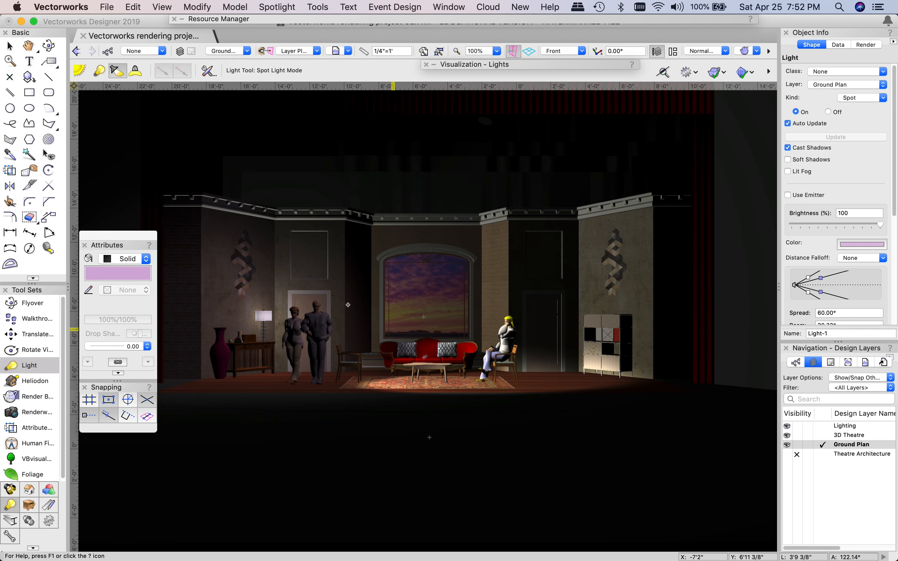
mouse_move(879, 226)
mouse_down()
mouse_move(848, 226)
mouse_move(890, 232)
mouse_up()
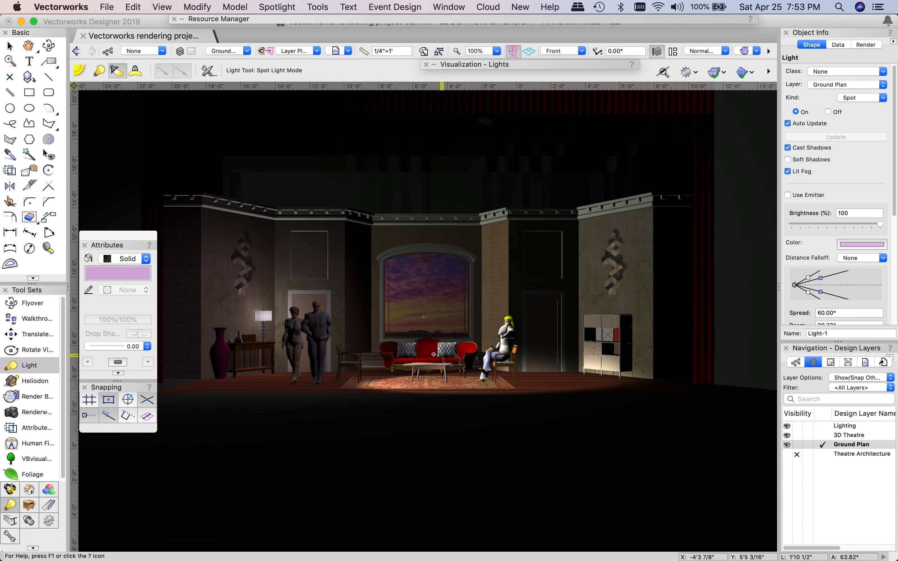
Step: Deselect everything and render the stage view with Fast Renderworks
key(x)
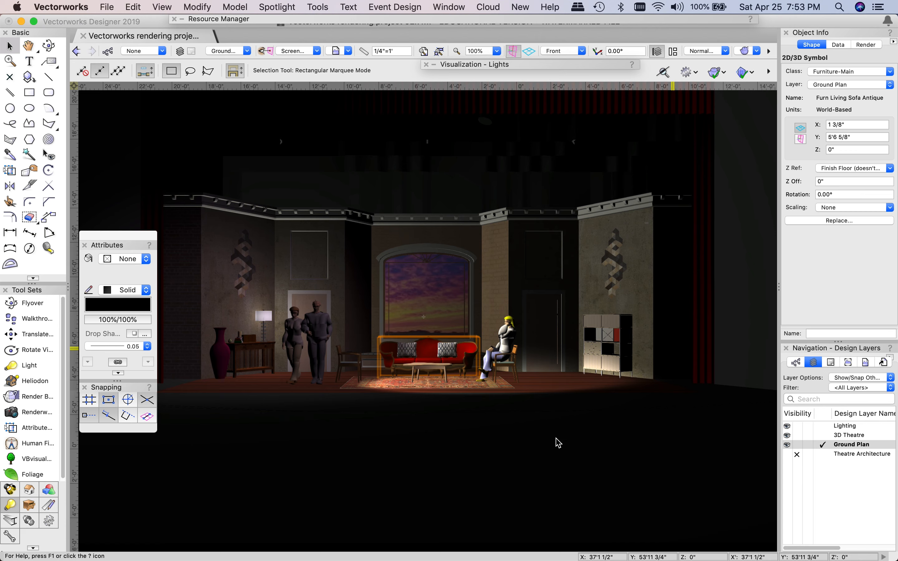
click(472, 483)
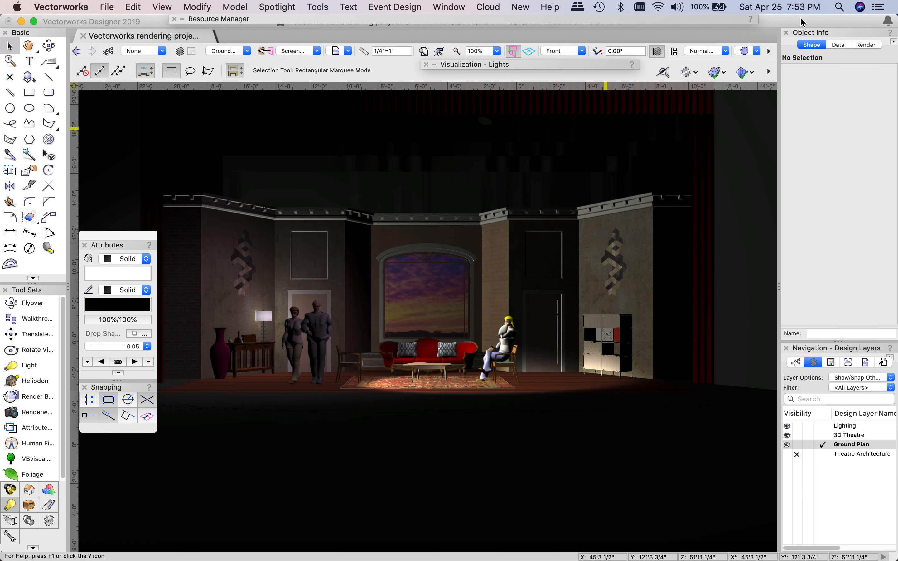
click(746, 50)
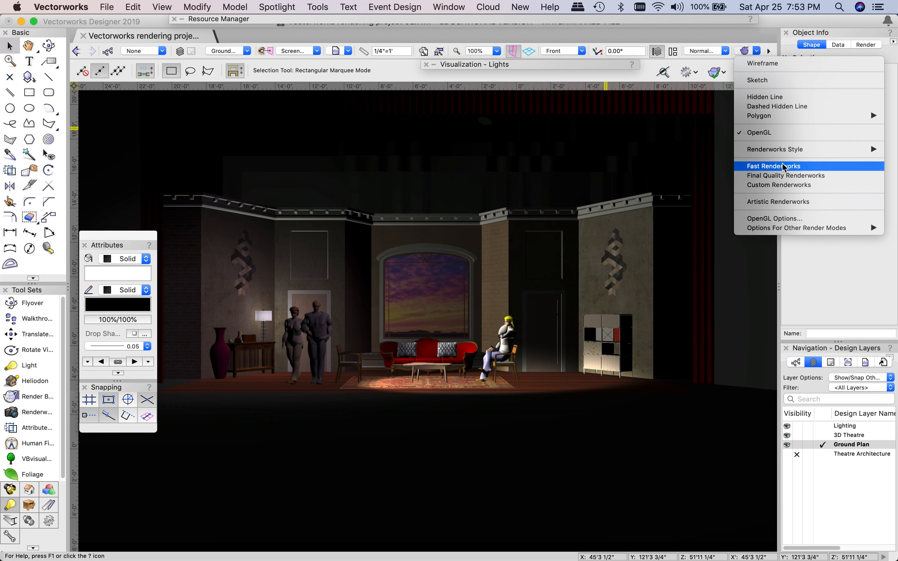
click(776, 169)
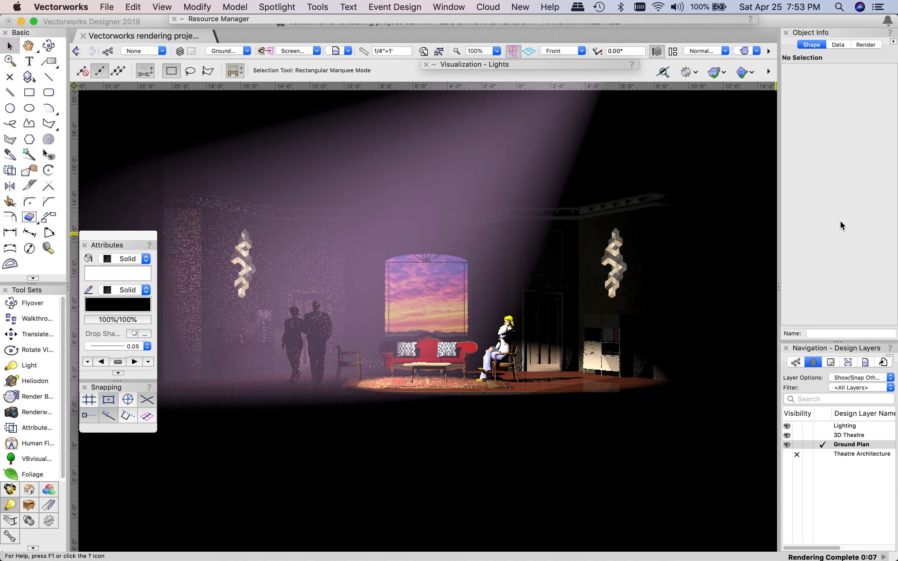
Step: Select Light-1 in the list of lights, narrow its beam angle and set its spread to about 24.50°
mouse_move(594, 65)
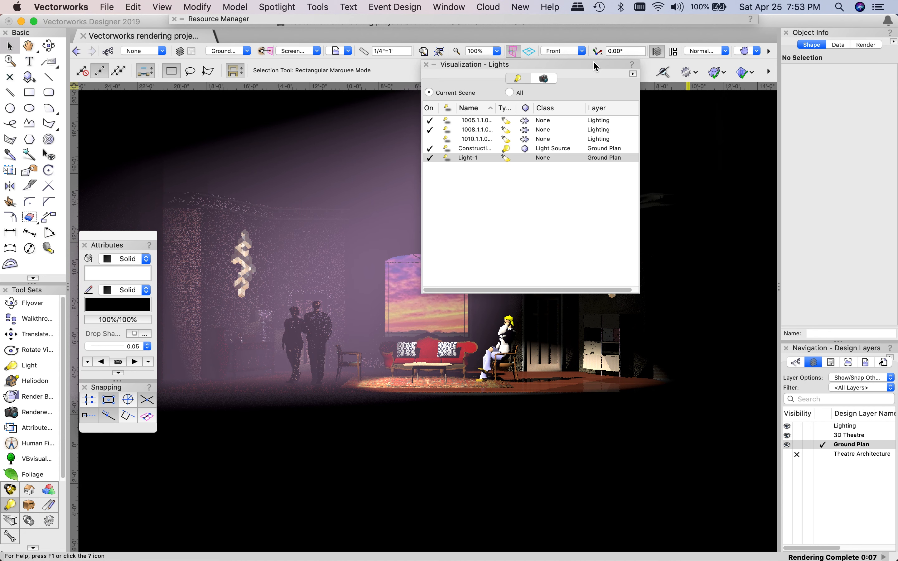
click(463, 157)
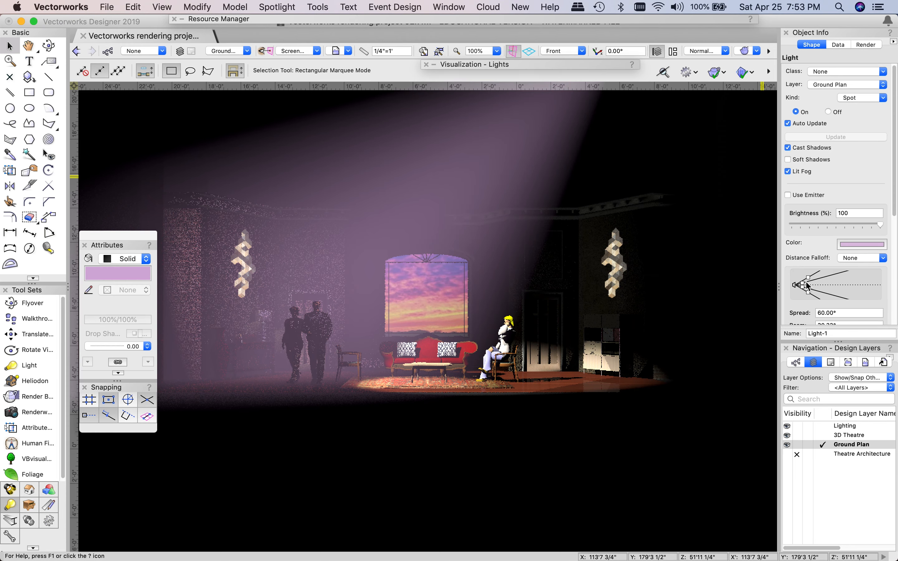
drag(803, 283, 844, 276)
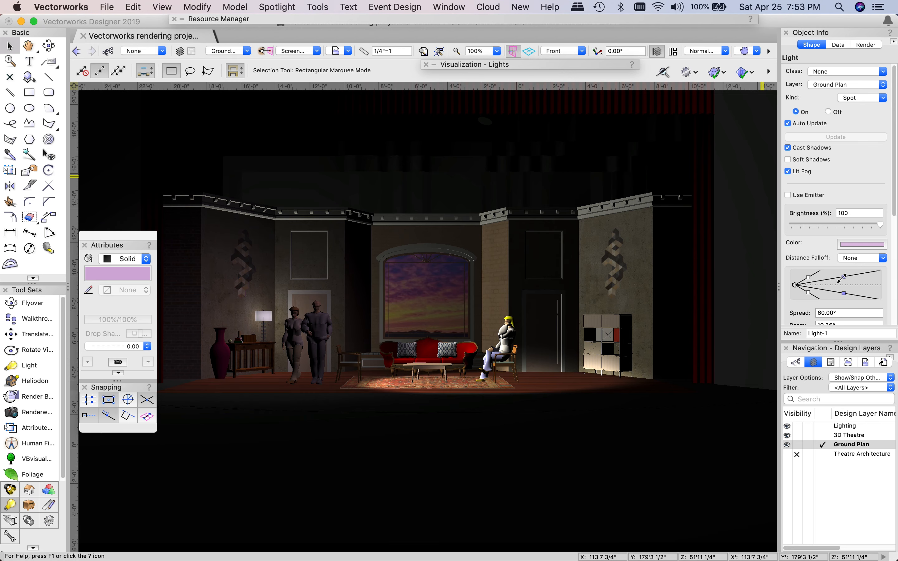
drag(810, 281, 839, 276)
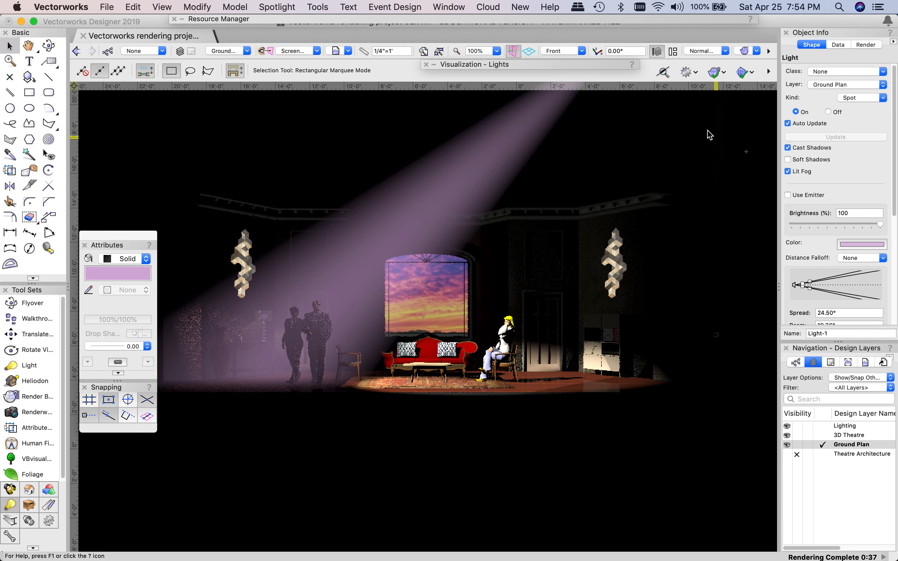
Step: Switch the stage view to Wireframe and adjust Light-1's spread to about 23.06° and its beam to about 10.45°
click(705, 51)
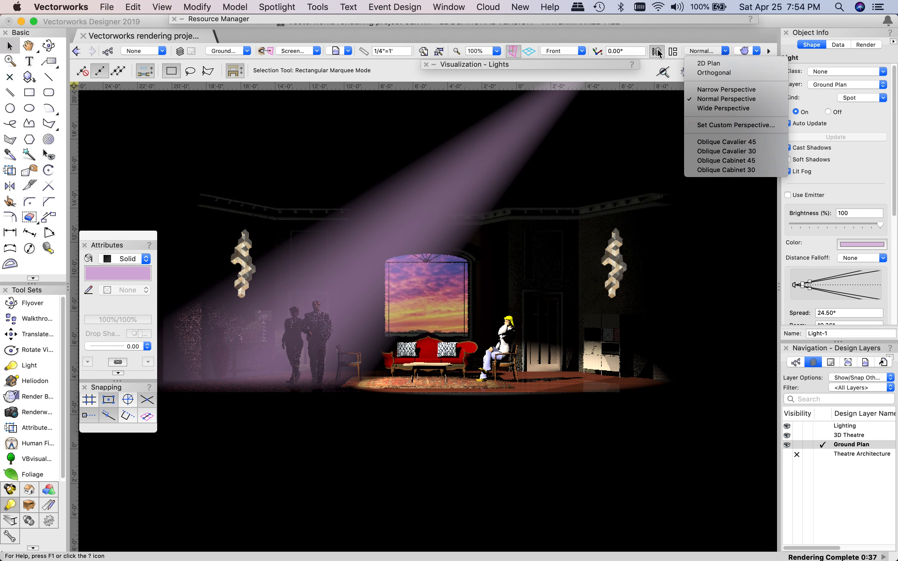
click(527, 51)
click(755, 51)
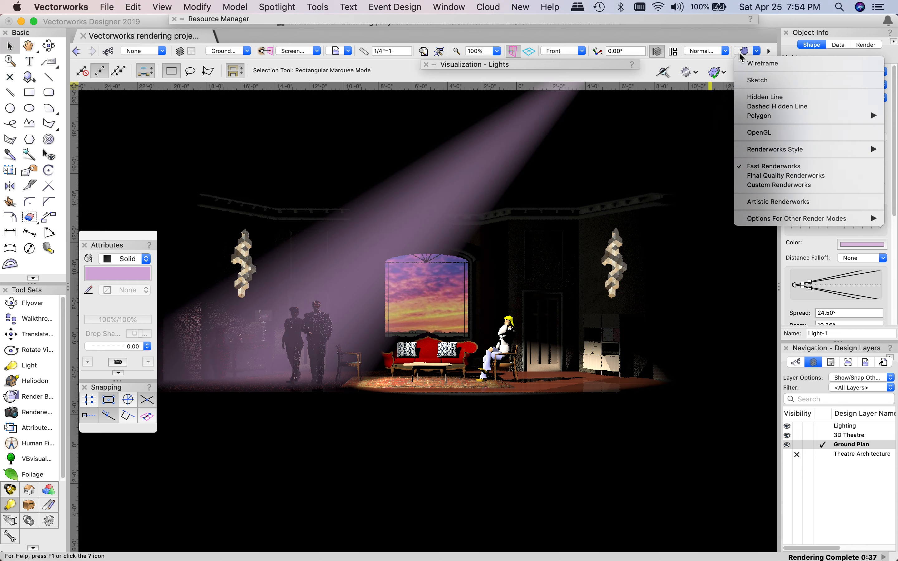
click(753, 56)
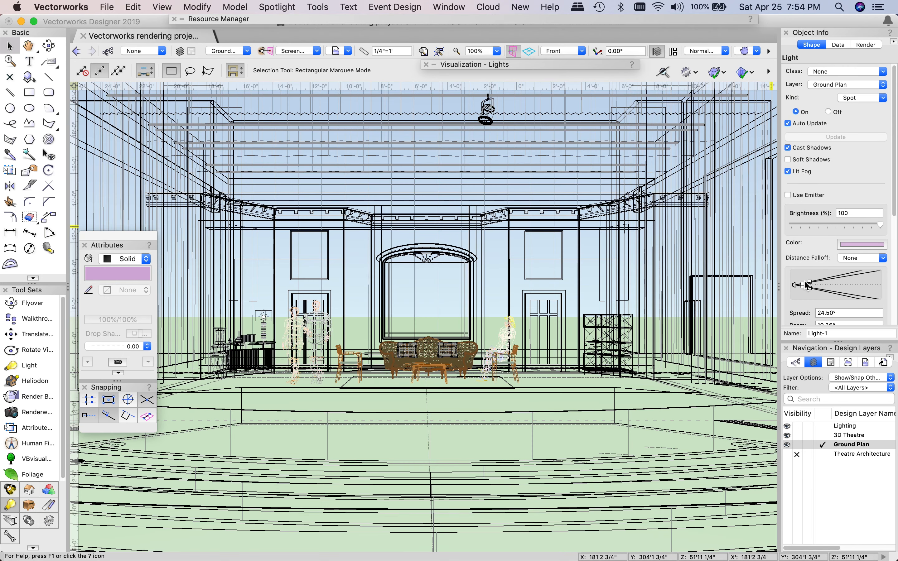
drag(801, 284, 821, 292)
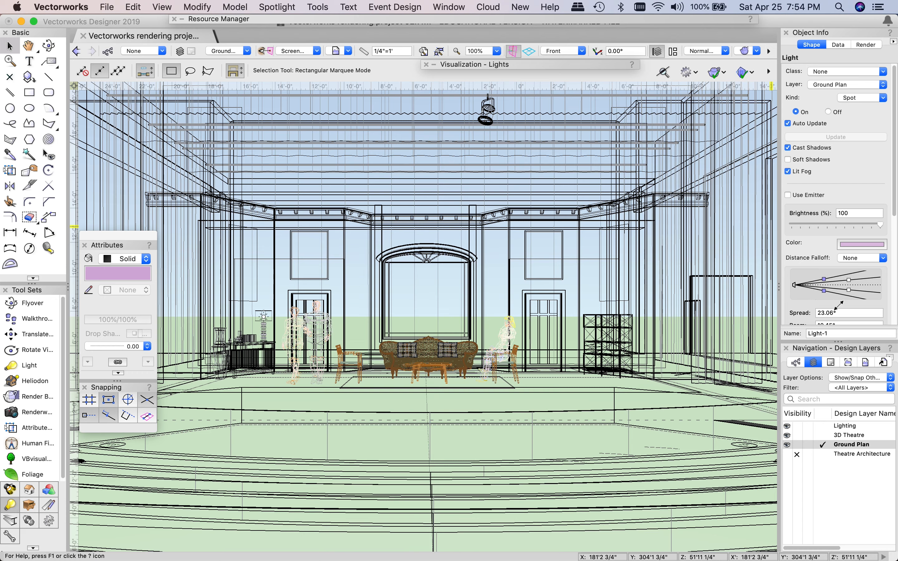
Step: Render the stage view with Fast Renderworks, followed by Final Quality Renderworks
click(746, 51)
click(768, 168)
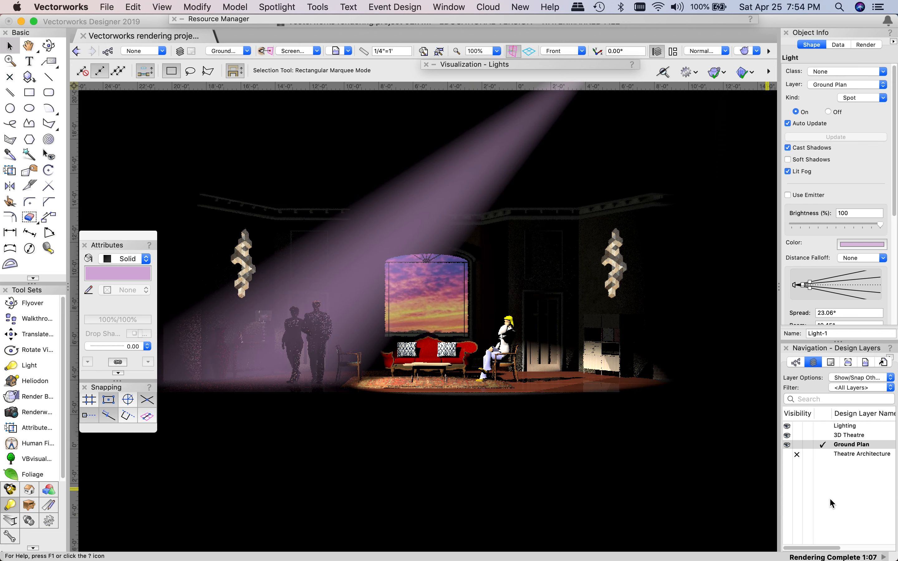
click(745, 51)
click(782, 175)
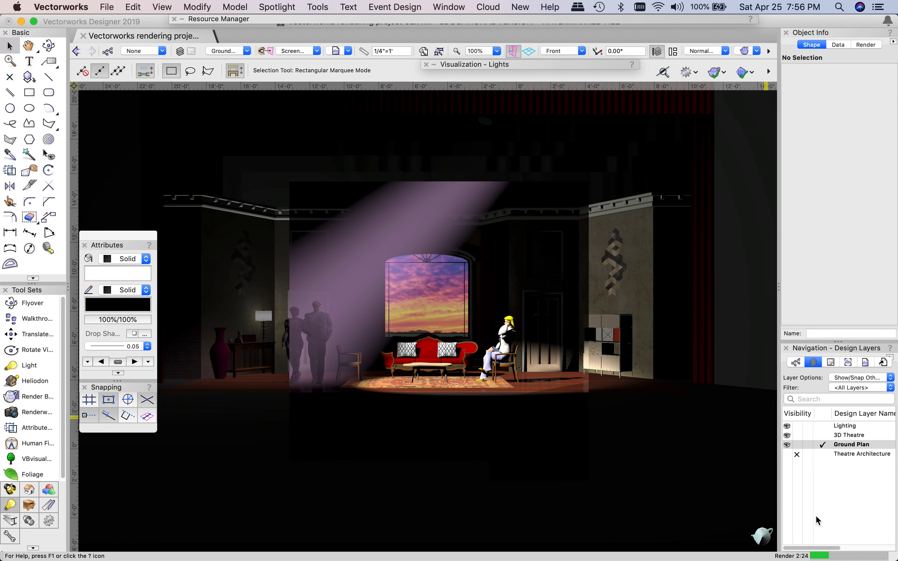
click(769, 72)
click(723, 72)
click(828, 171)
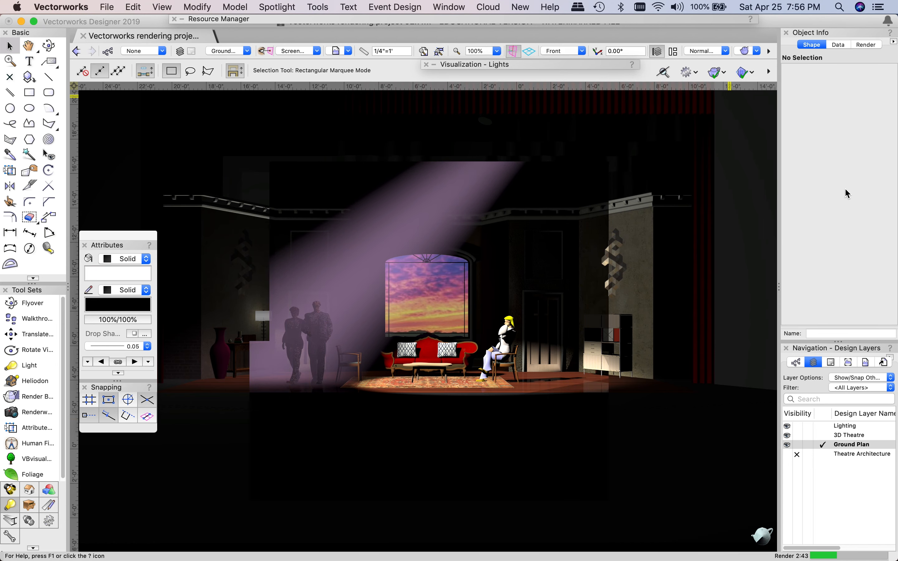
click(695, 73)
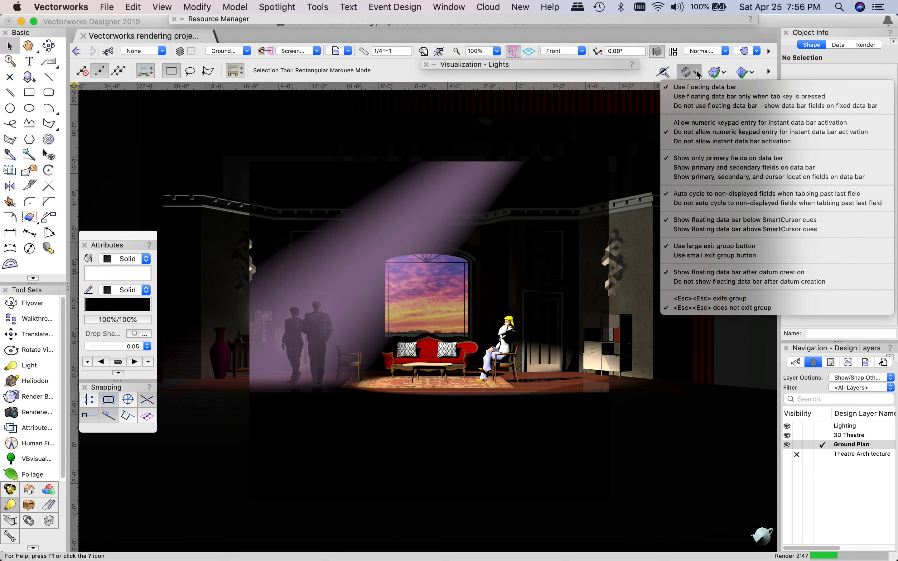
click(696, 71)
click(549, 7)
Step: Return the stage view to Wireframe mode
click(746, 51)
click(776, 64)
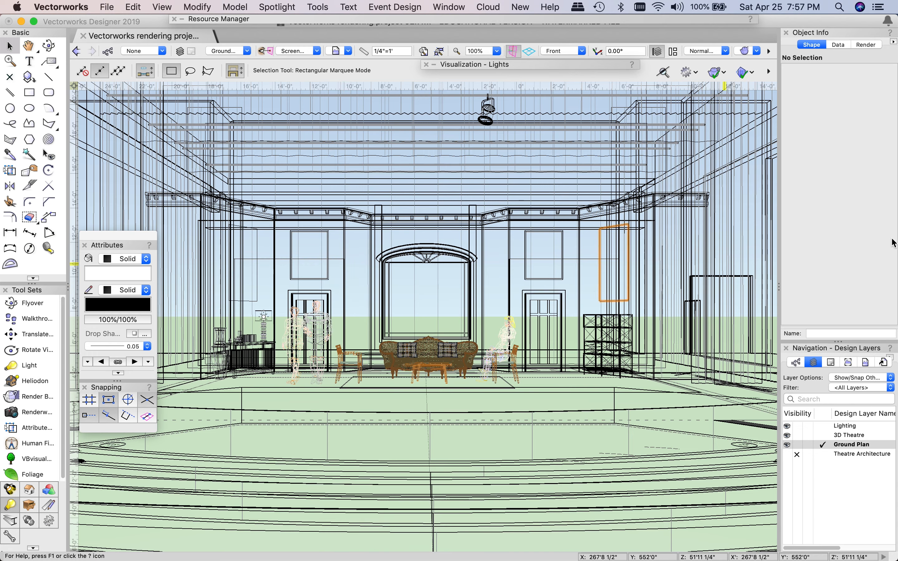
click(745, 50)
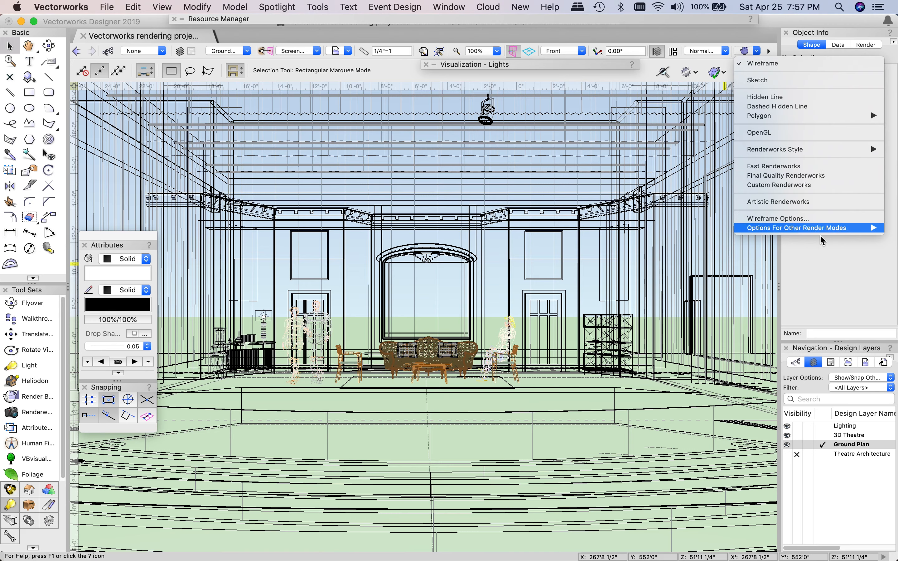
click(819, 255)
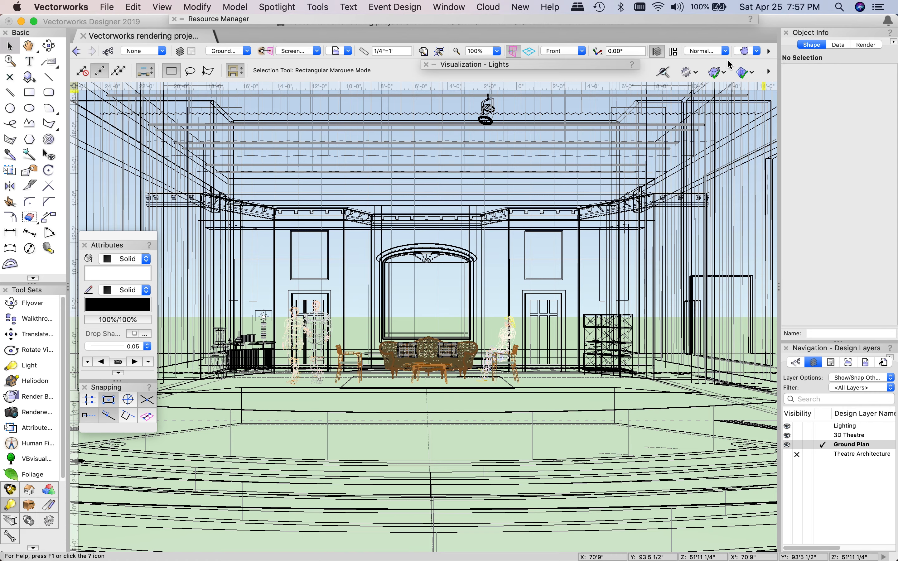
click(744, 52)
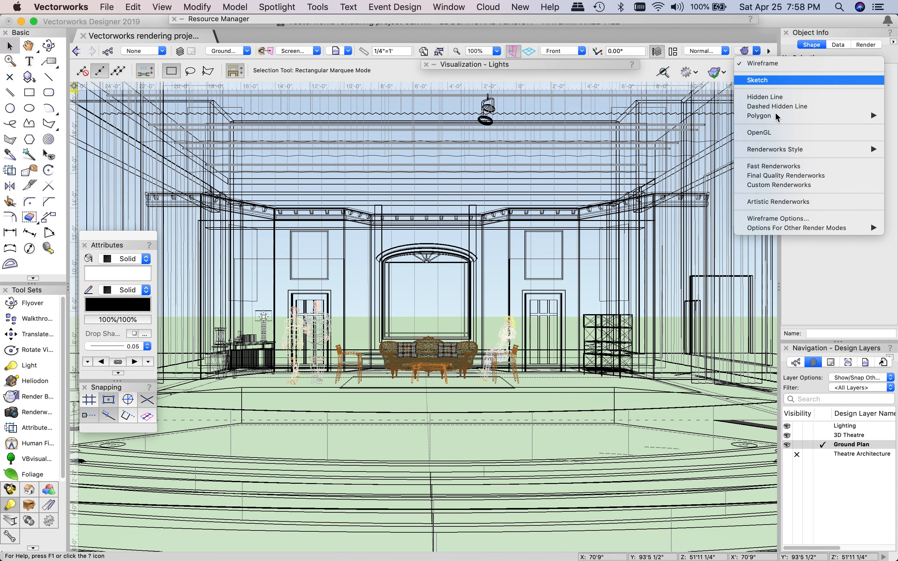
click(817, 289)
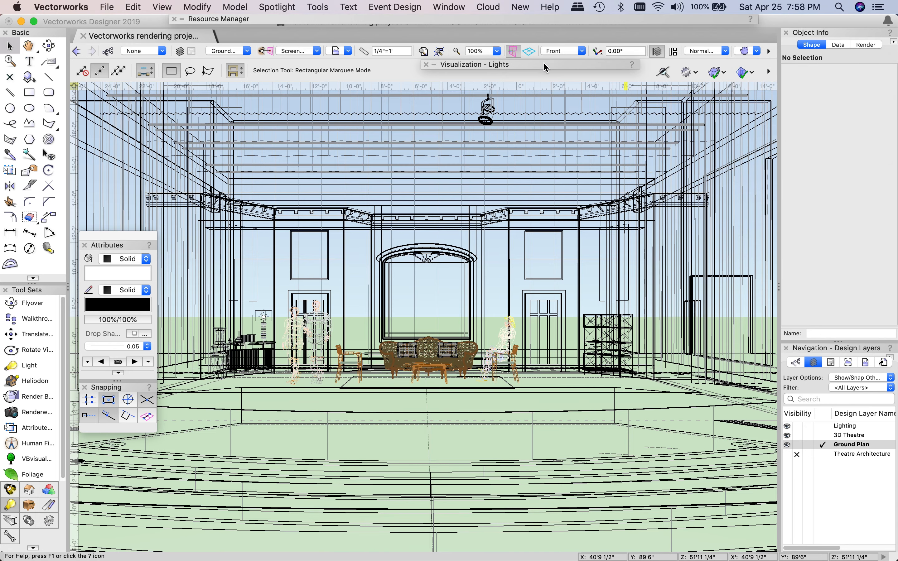
Step: Select Light-1 in the list of lights and lower its brightness to 74%
mouse_move(547, 66)
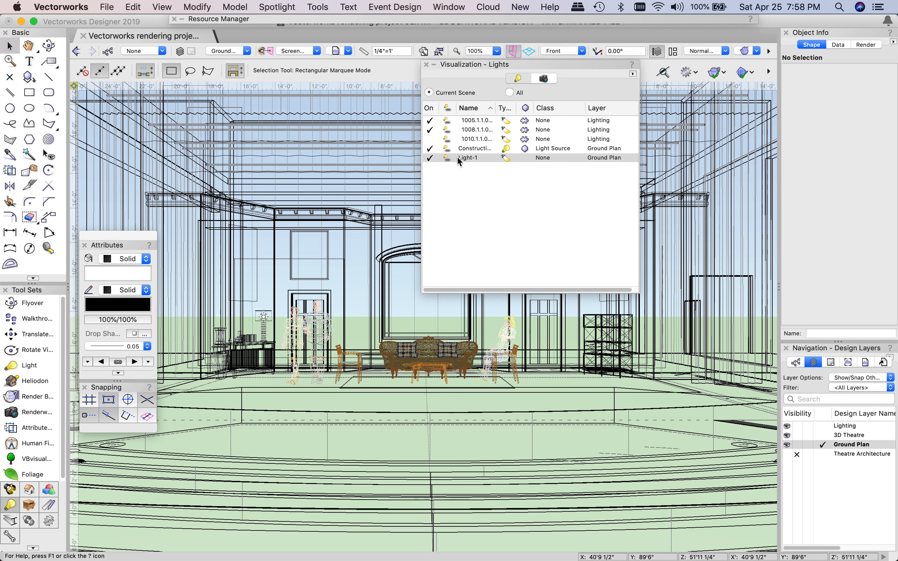
click(475, 158)
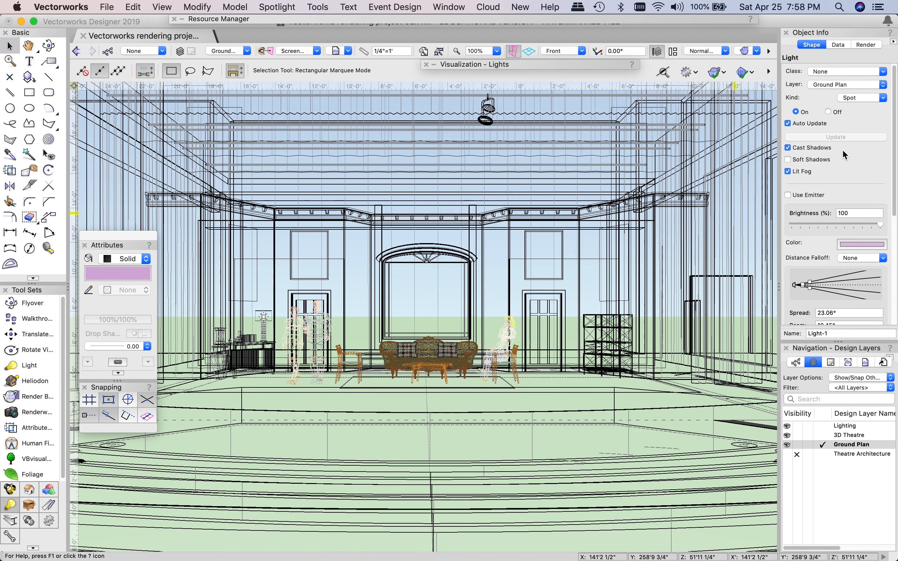
drag(881, 228, 857, 227)
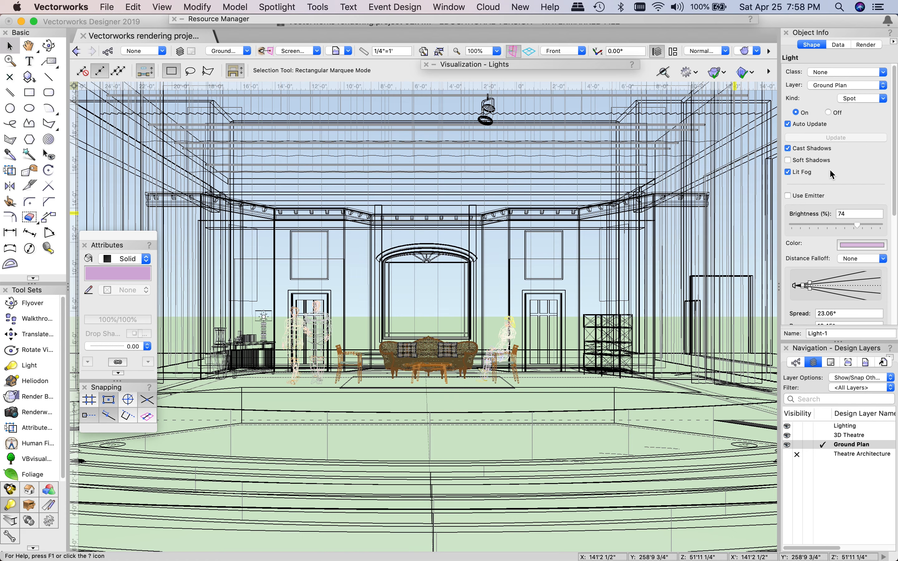
scroll(841, 161, down, 8)
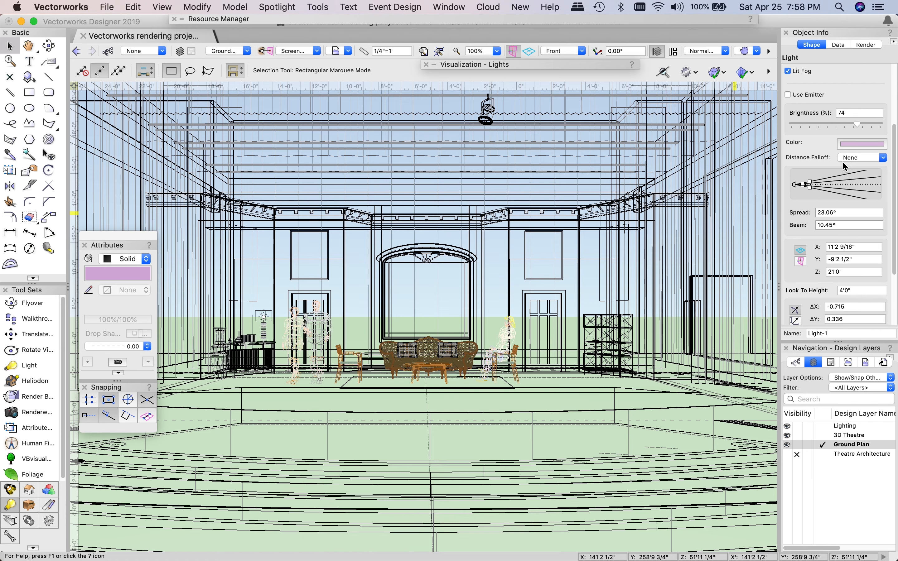
scroll(842, 160, up, 8)
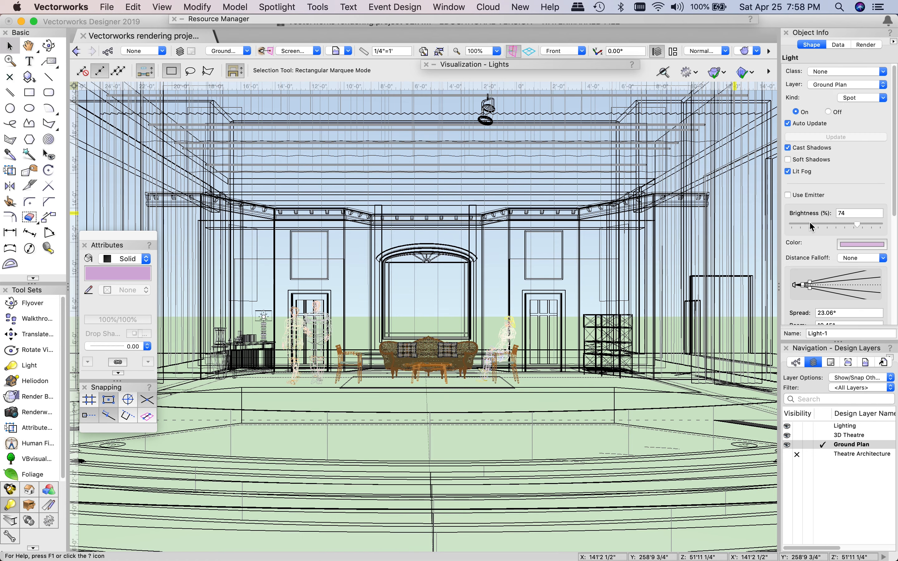
Step: Turn on Use Emitter for Light-1 and set its brightness value to 400 lumens
click(788, 195)
click(863, 208)
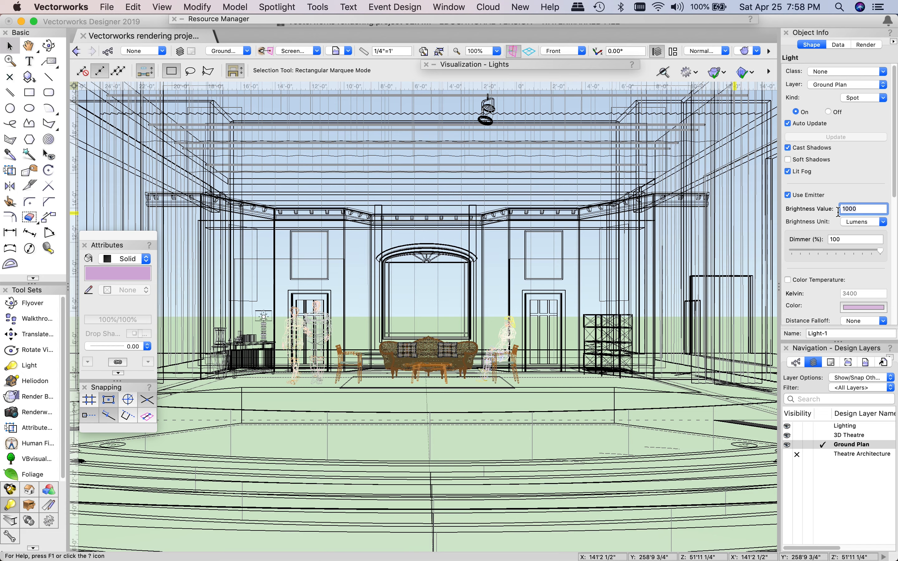
text(4)
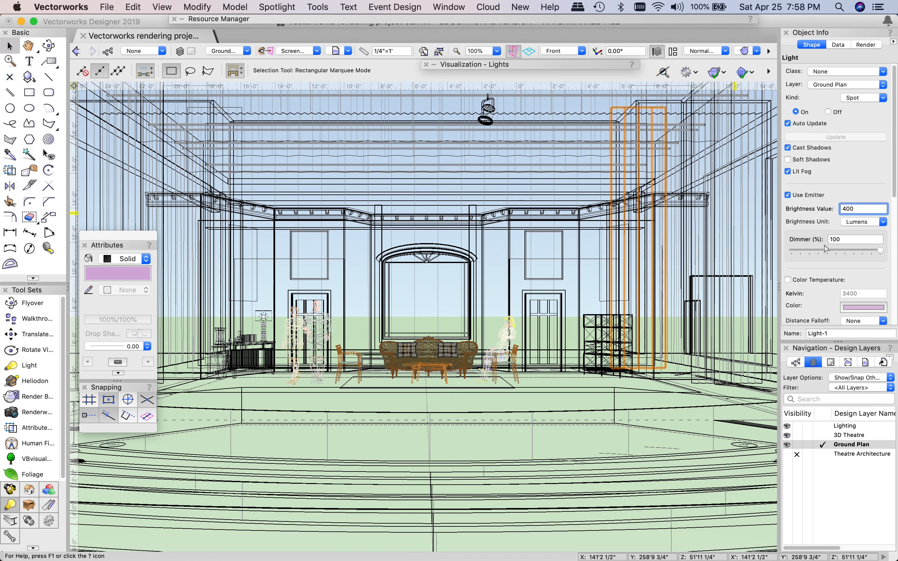
Step: Set Light-1's distance falloff to Realistic and turn off Use Emitter for it
scroll(827, 248, down, 5)
click(876, 245)
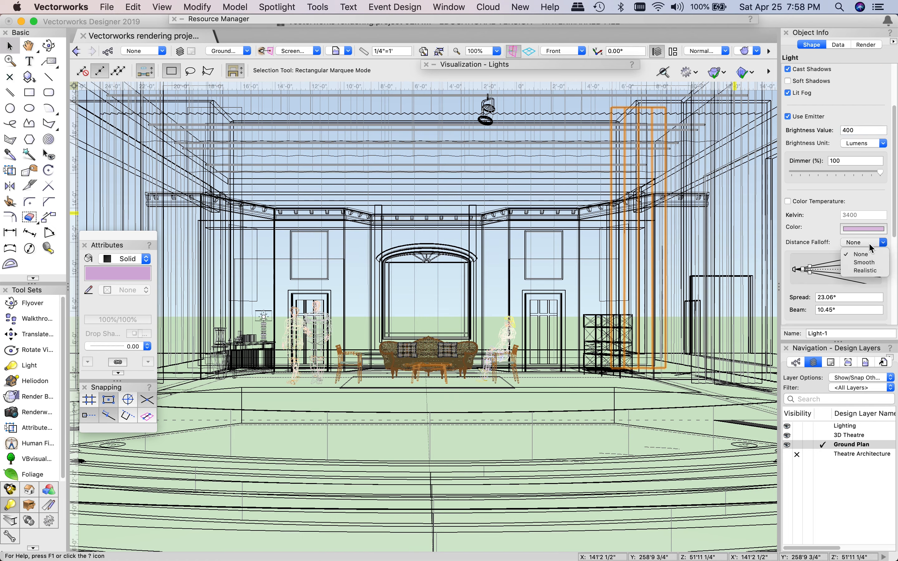
click(865, 271)
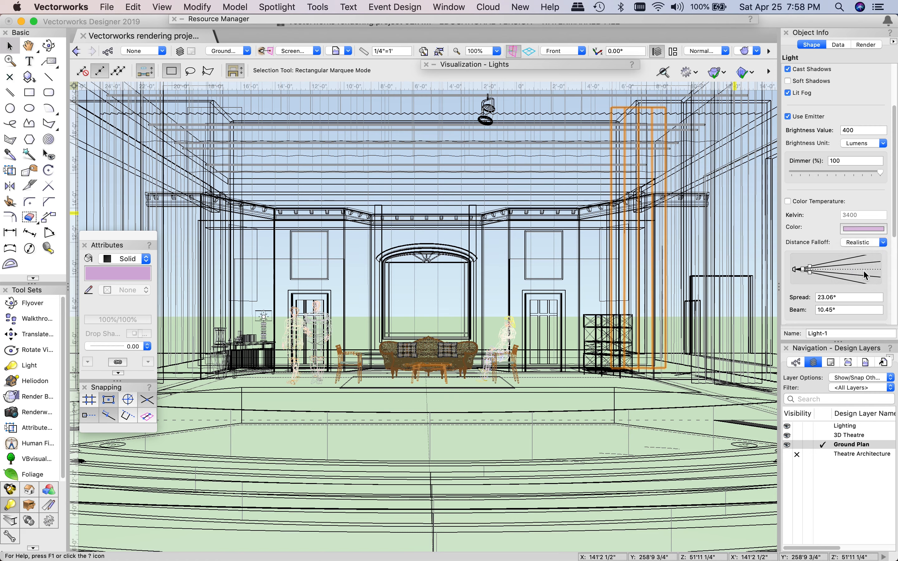
click(788, 118)
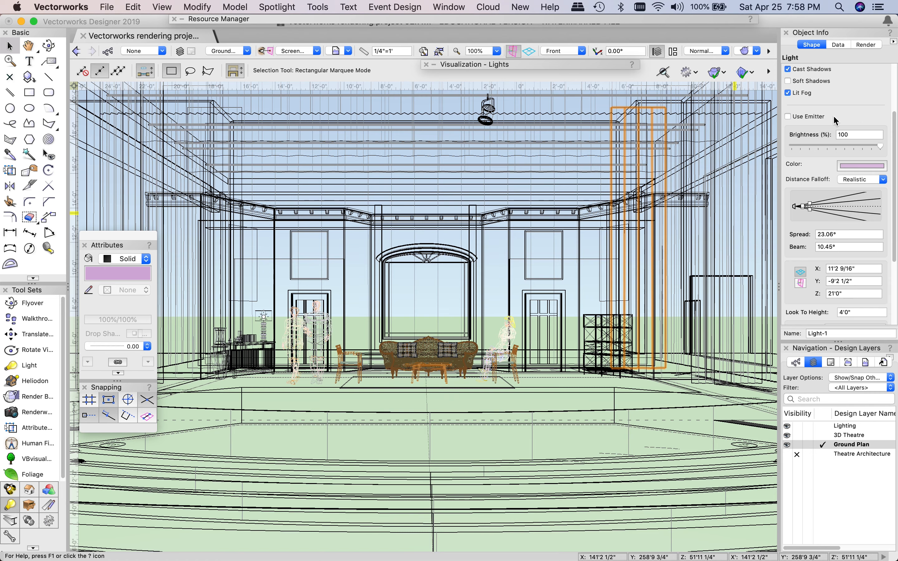
click(856, 181)
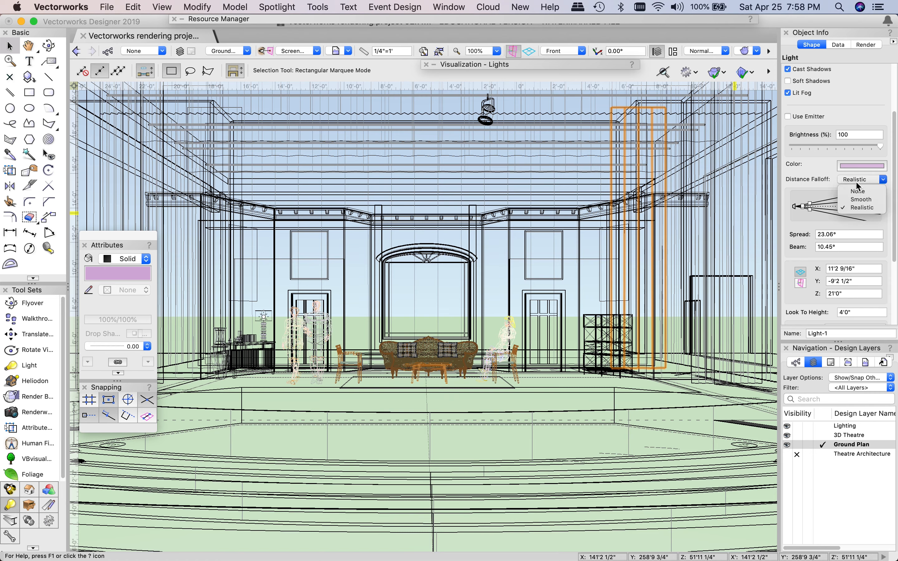
click(861, 208)
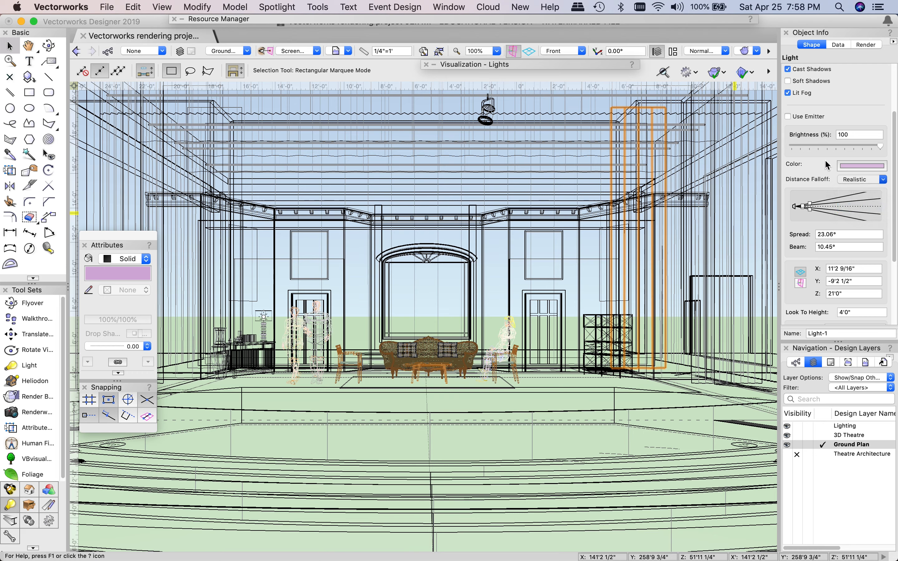
Step: Render the stage view with Final Quality Renderworks using the adjusted purple spot light
scroll(833, 105, up, 5)
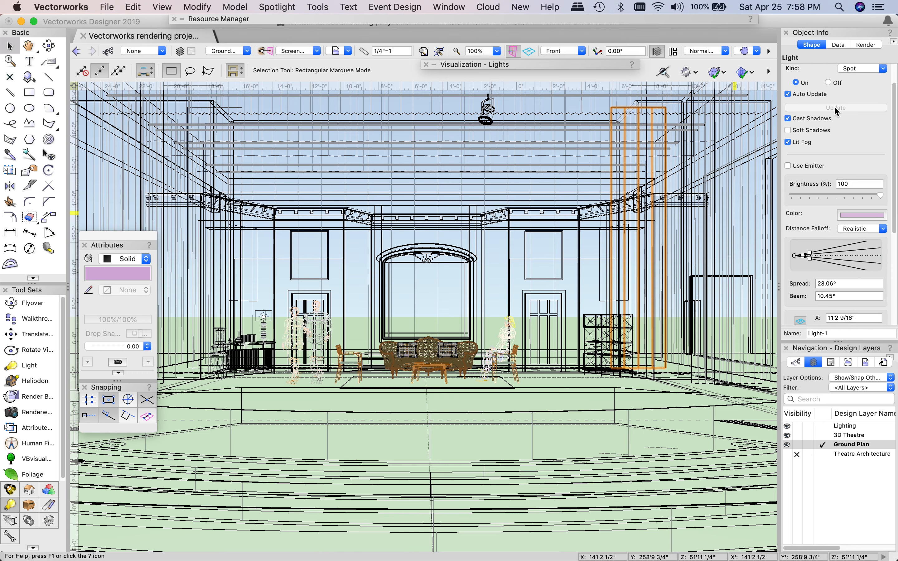
click(746, 51)
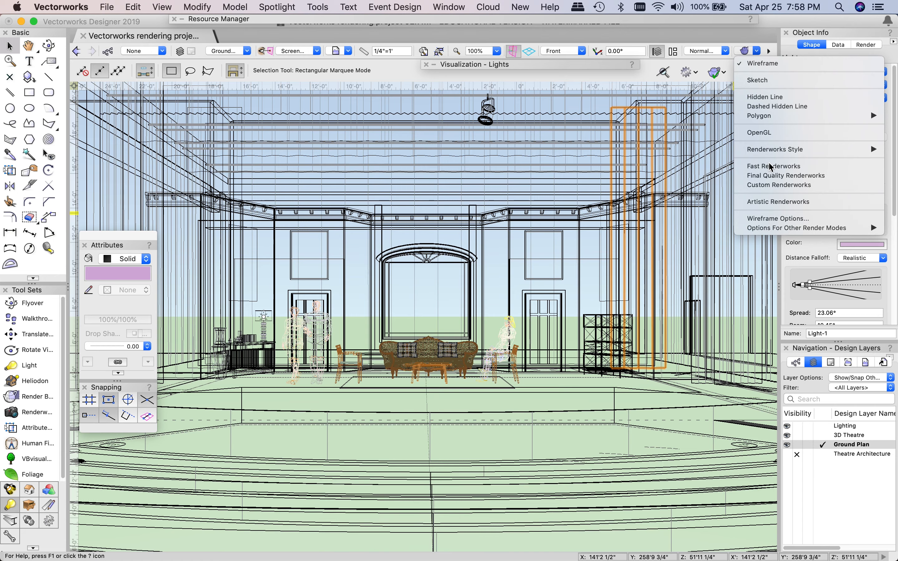
click(769, 179)
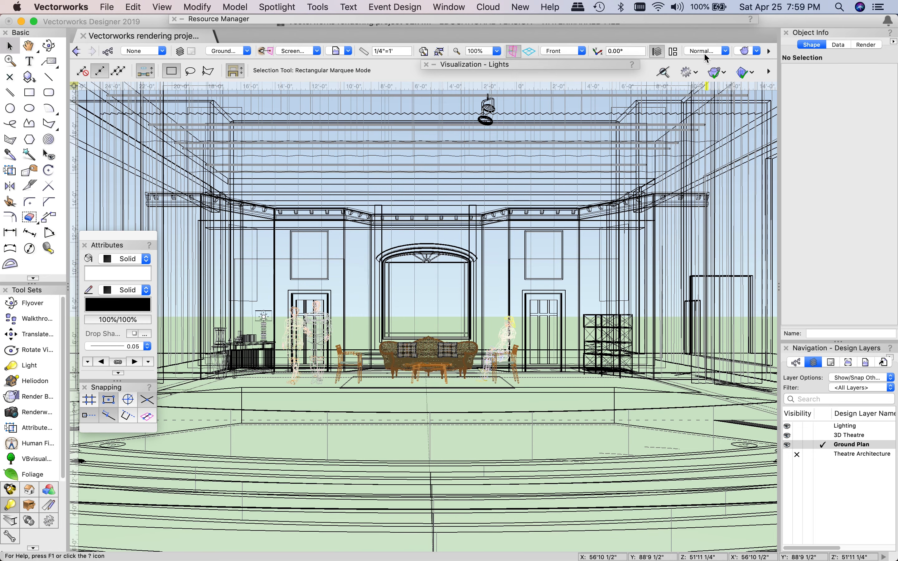
Step: Turn off the 1008.1.1.0 lighting fixture in the list of lights and select Light-1
mouse_move(540, 70)
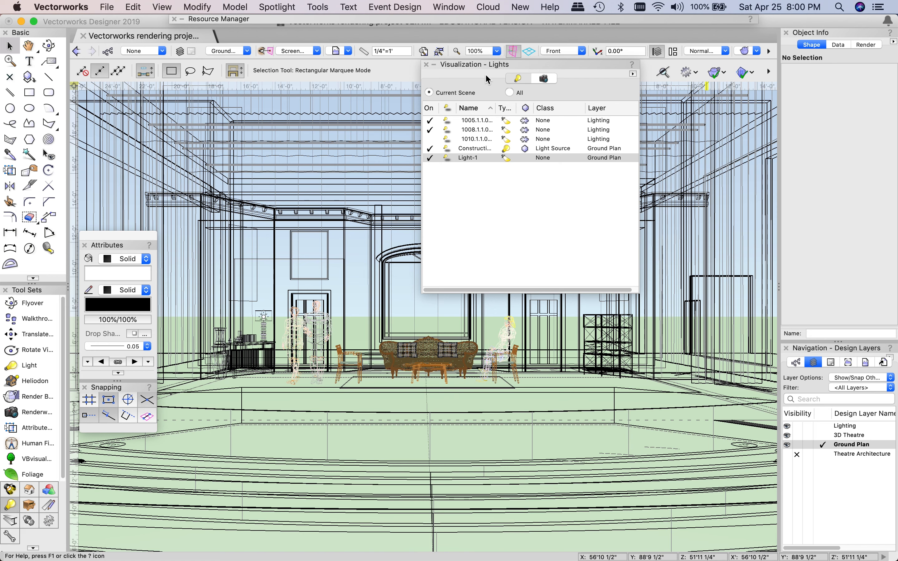
click(431, 130)
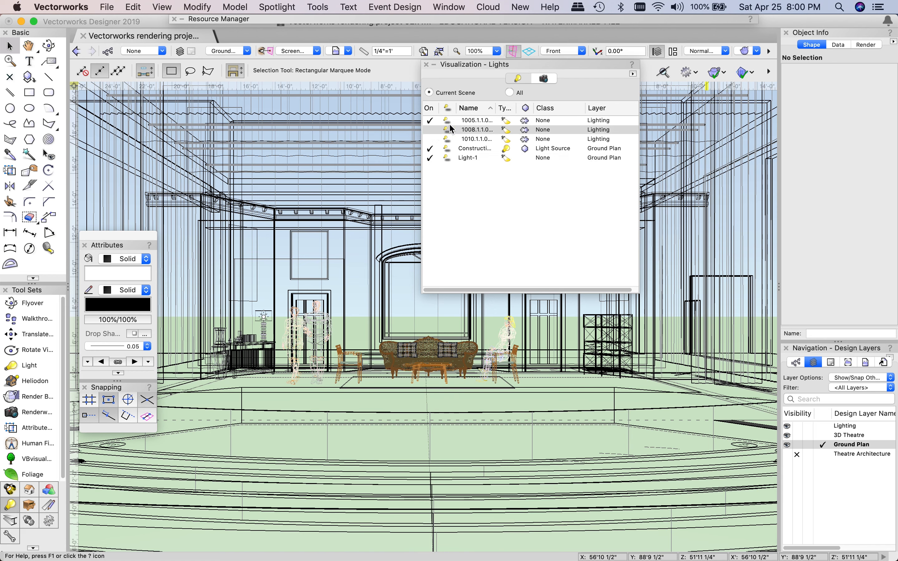
click(465, 158)
double_click(471, 157)
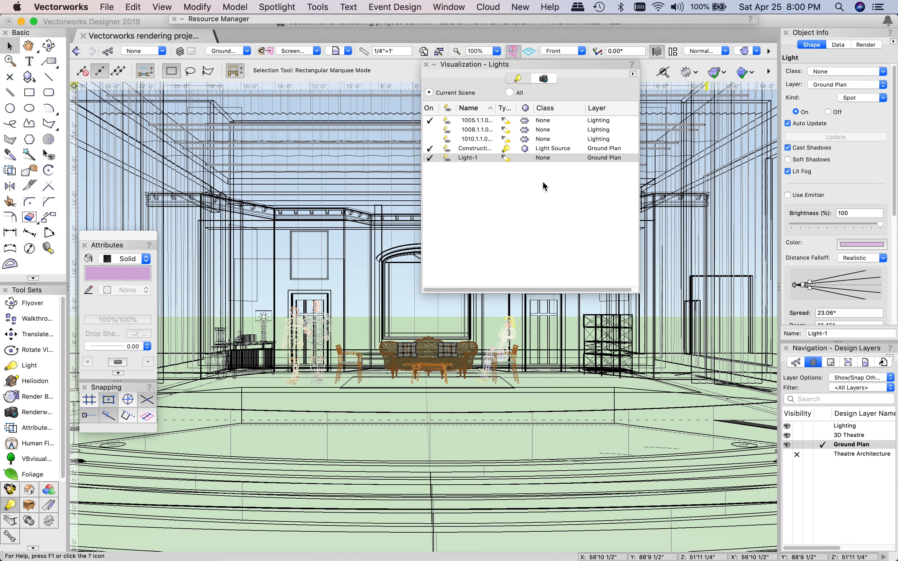
Step: Set Light-1's brightness to 70% and render the stage view with Final Quality Renderworks, then return to wireframe
drag(879, 225, 851, 228)
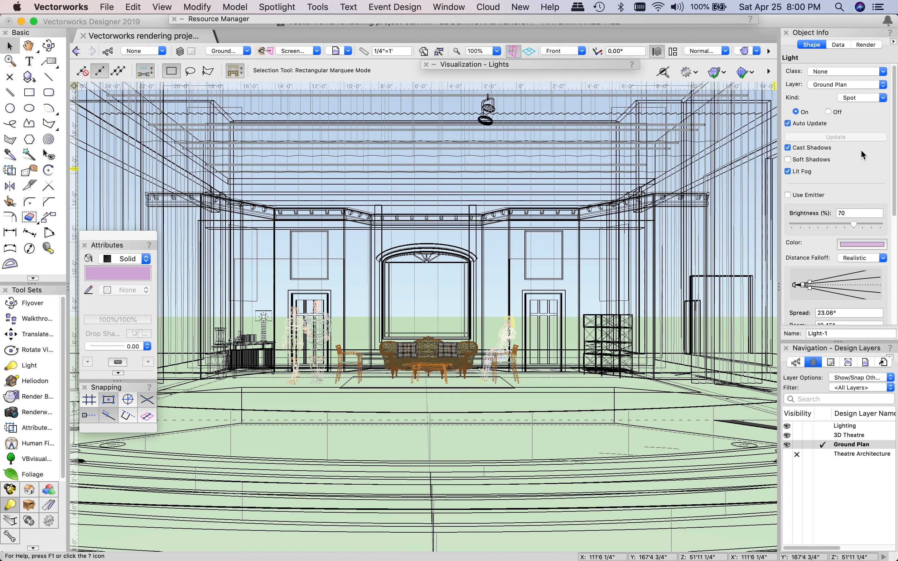
click(746, 51)
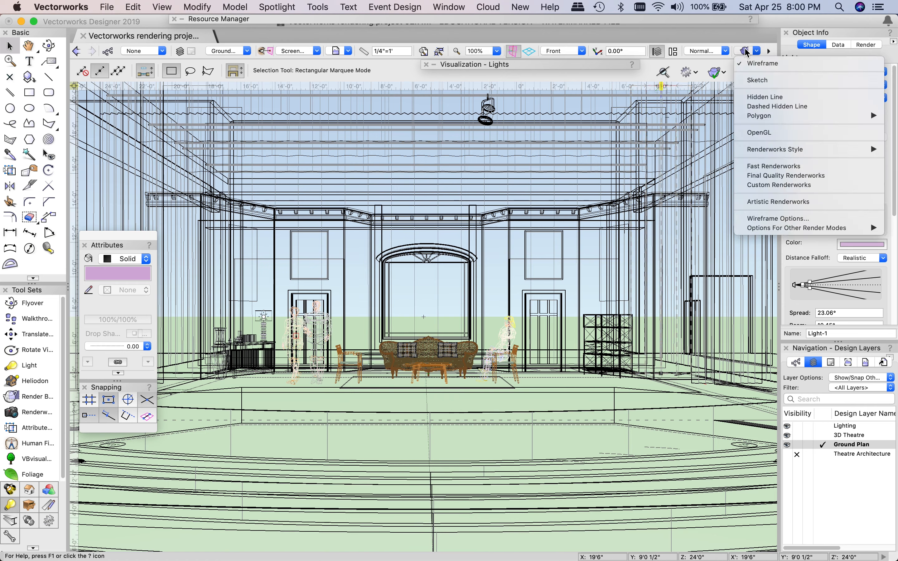
click(852, 175)
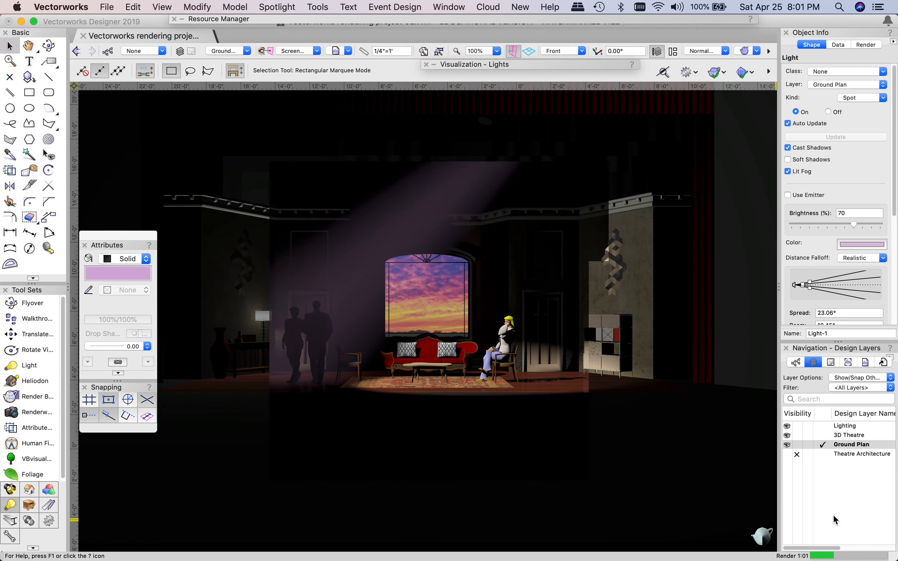
click(751, 51)
click(749, 62)
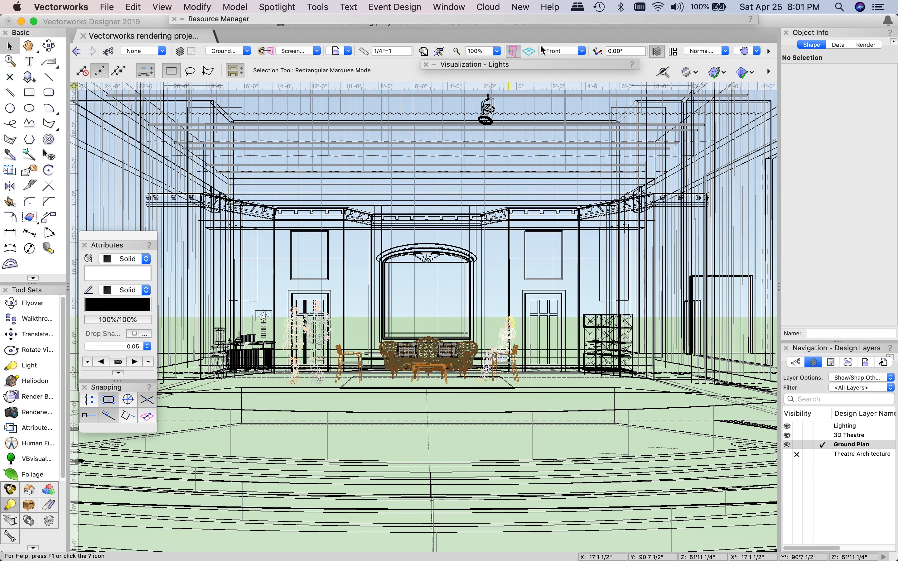
Step: In the Top/Plan view, accept the document backup and move Light-1's aim point downstage of the standing couple
mouse_move(511, 66)
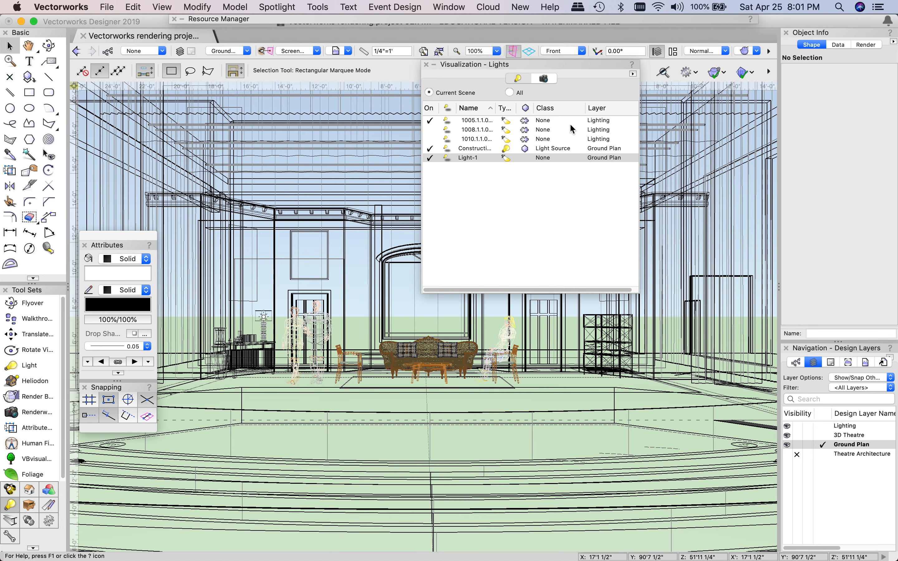
key(F5)
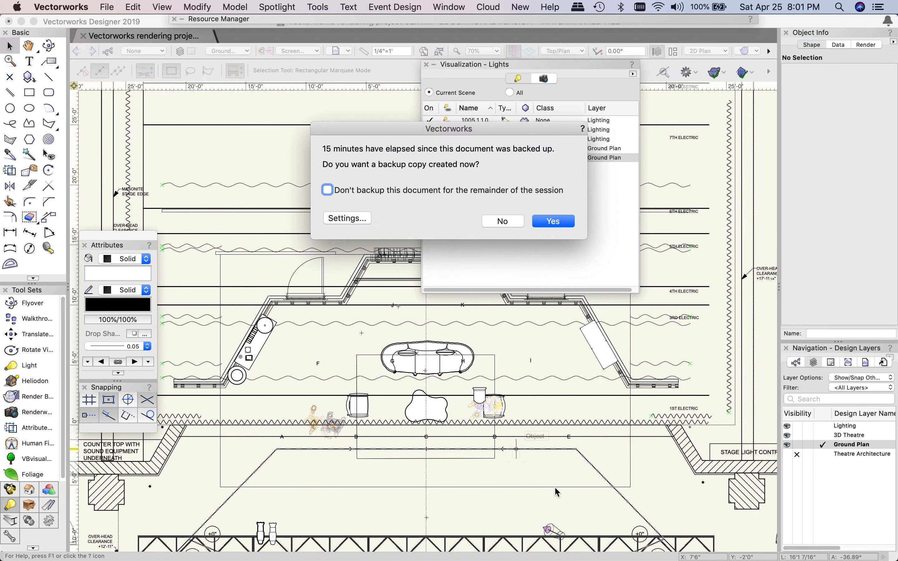
key(Return)
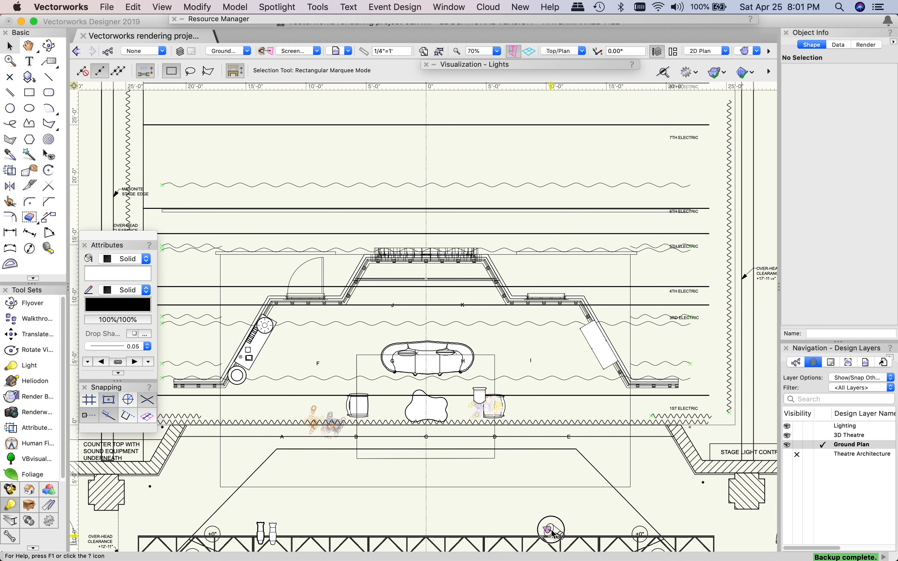
double_click(553, 534)
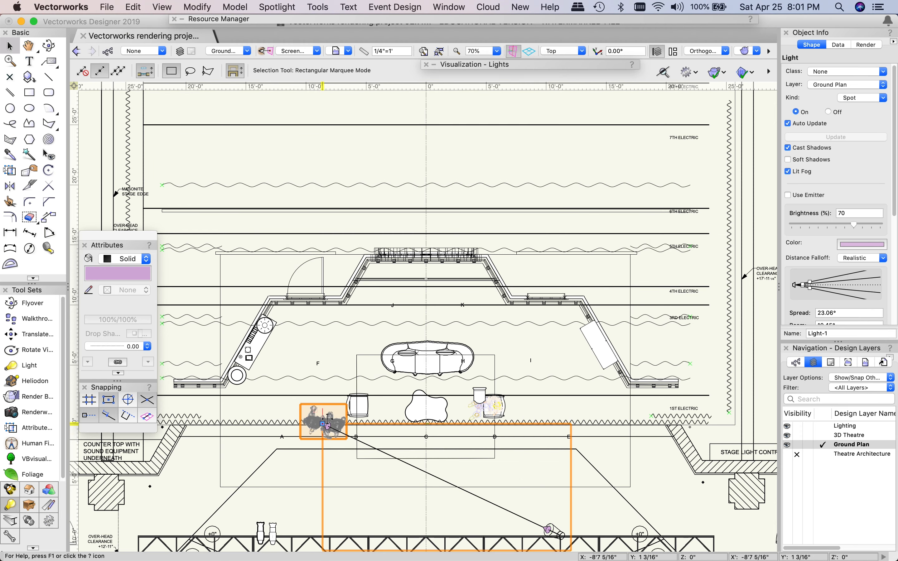
drag(322, 424, 357, 460)
click(347, 468)
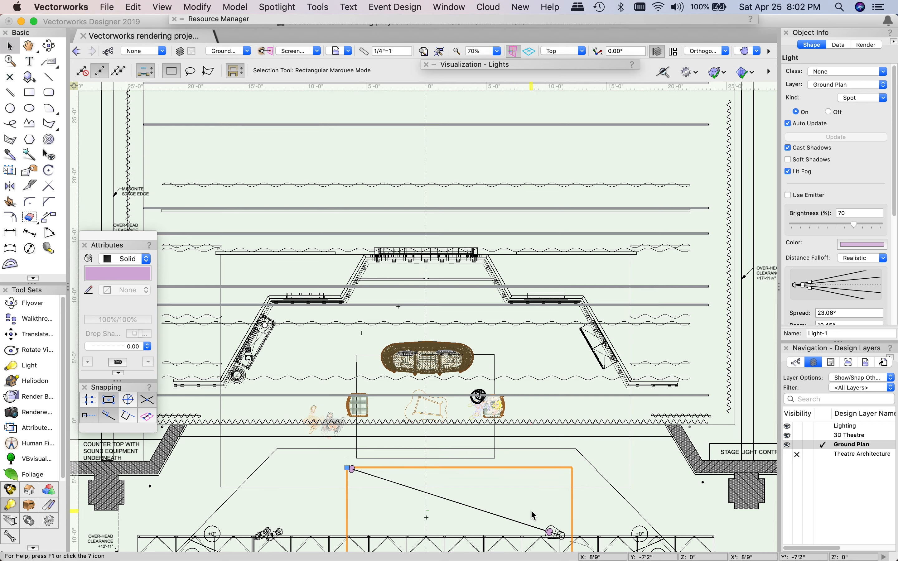
Step: Set Light-1's Look To Height to 4' and widen its beam angle to 11.73°
key(space)
drag(519, 504, 505, 383)
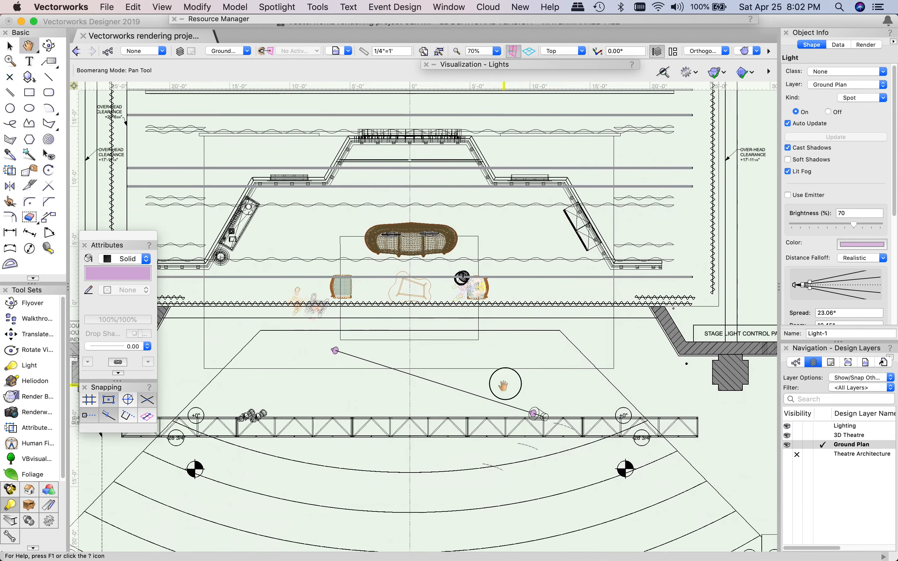
scroll(845, 151, down, 8)
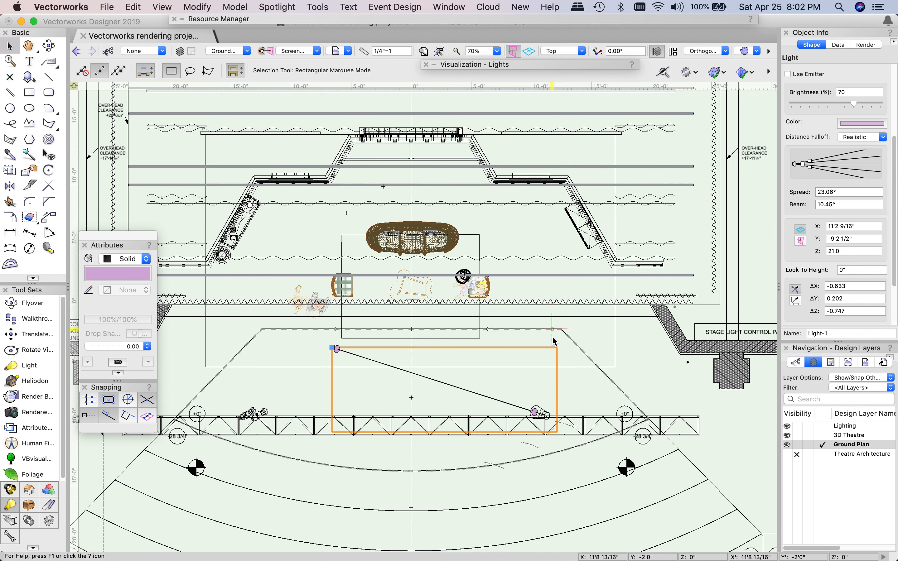
click(852, 272)
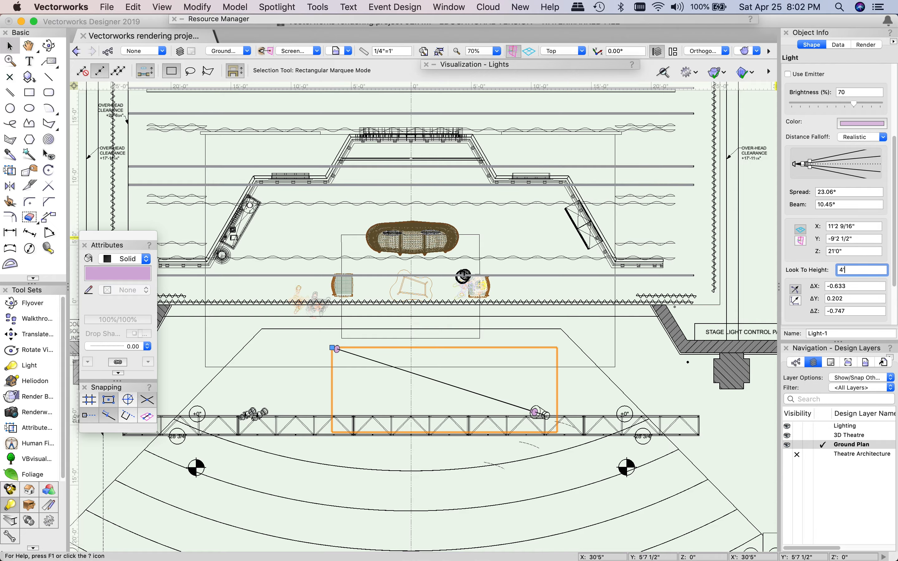
key(super+2)
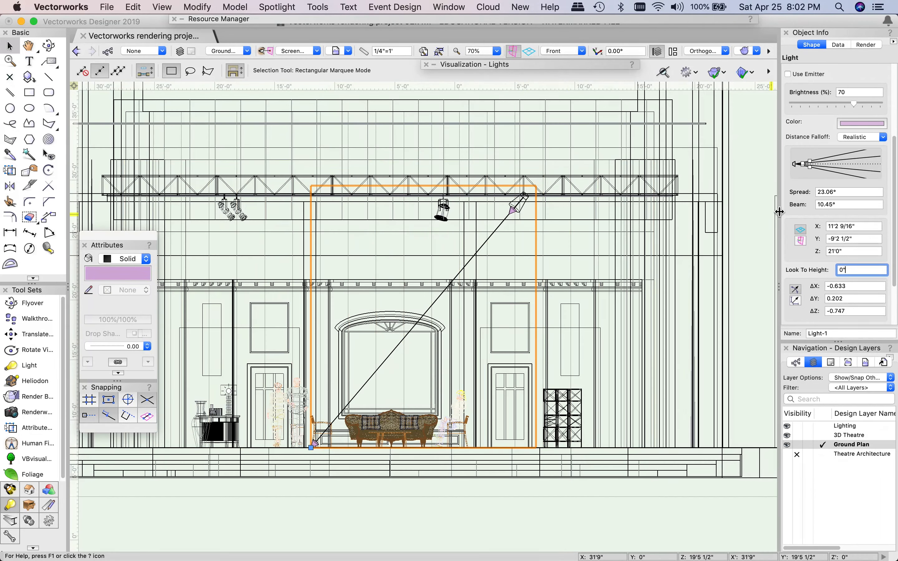
text(4)
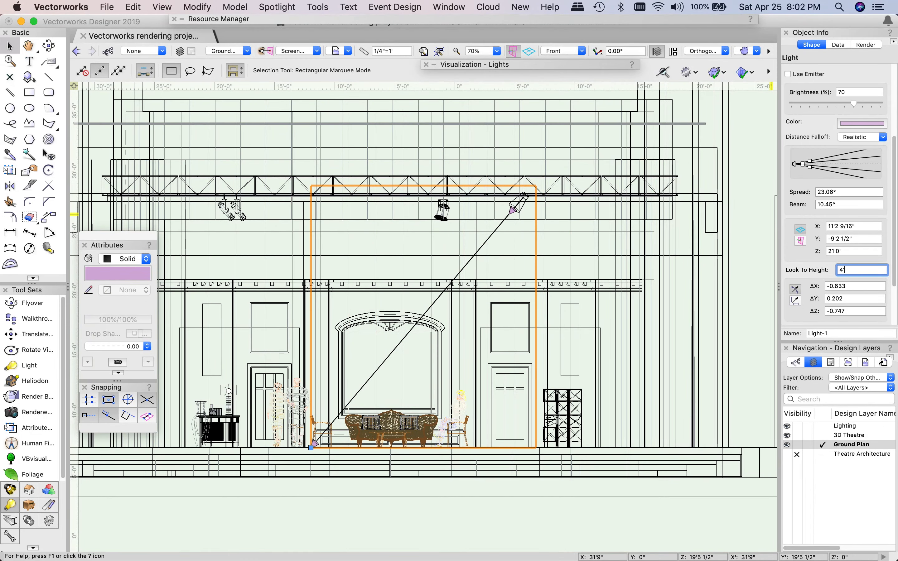
text(')
key(Return)
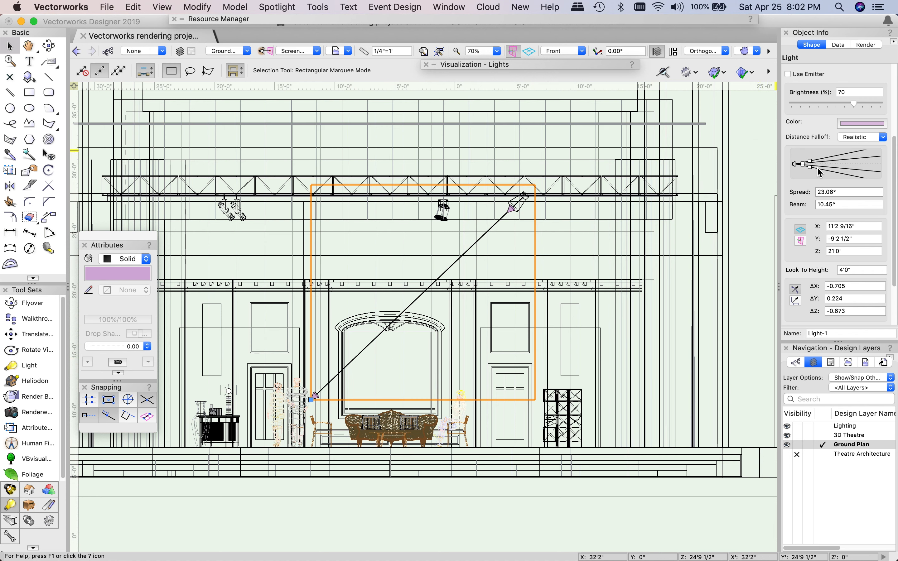
drag(801, 166, 859, 158)
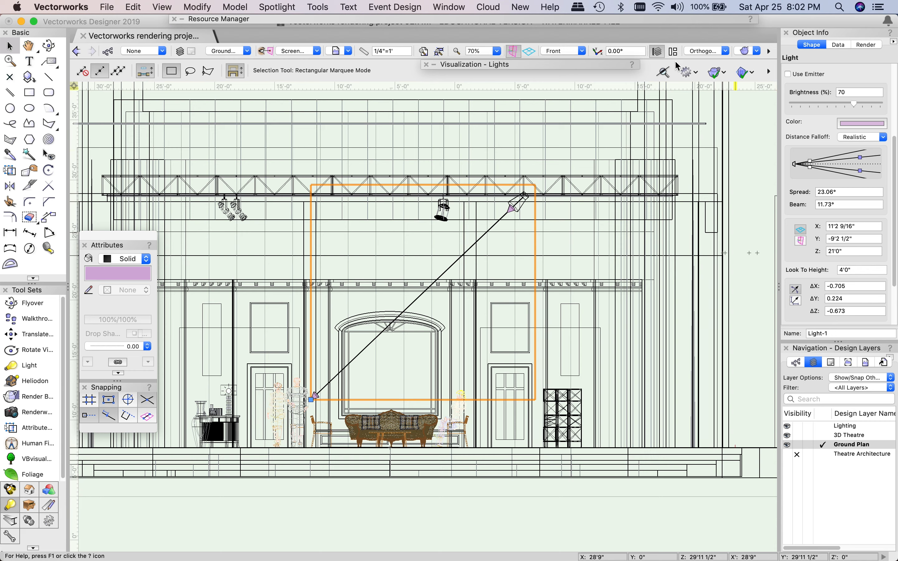
Step: Render the front view in Normal Perspective with Final Quality Renderworks and return to wireframe
click(710, 57)
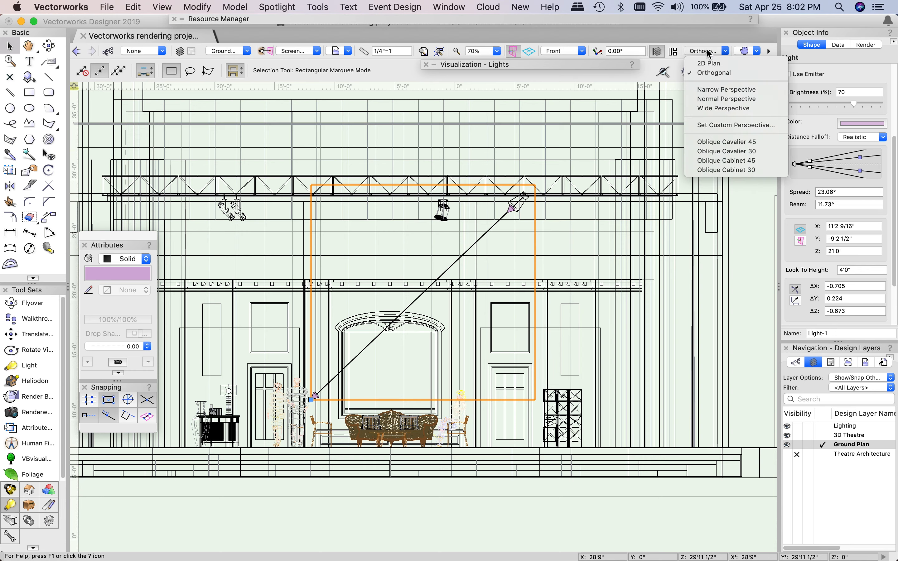
click(724, 103)
middle_drag(358, 357, 468, 368)
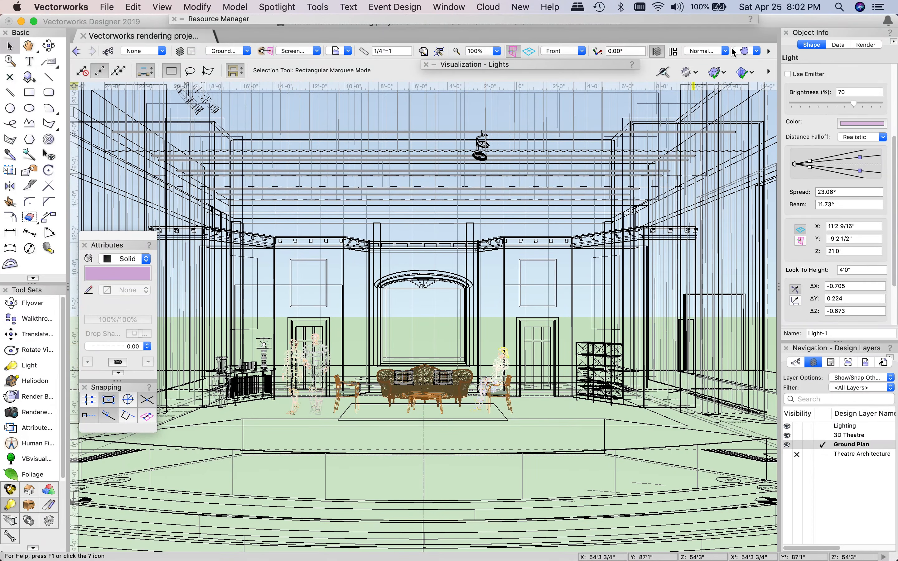
click(753, 50)
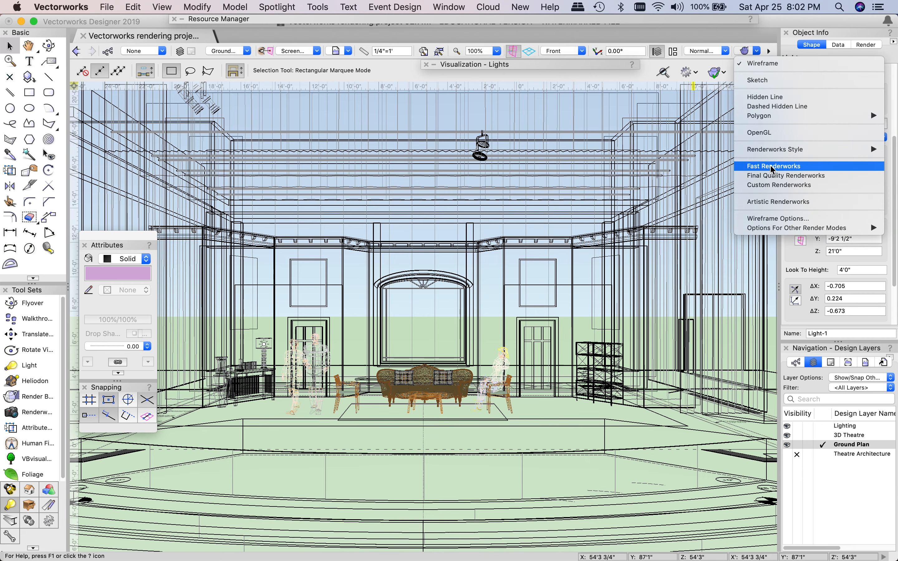
click(776, 178)
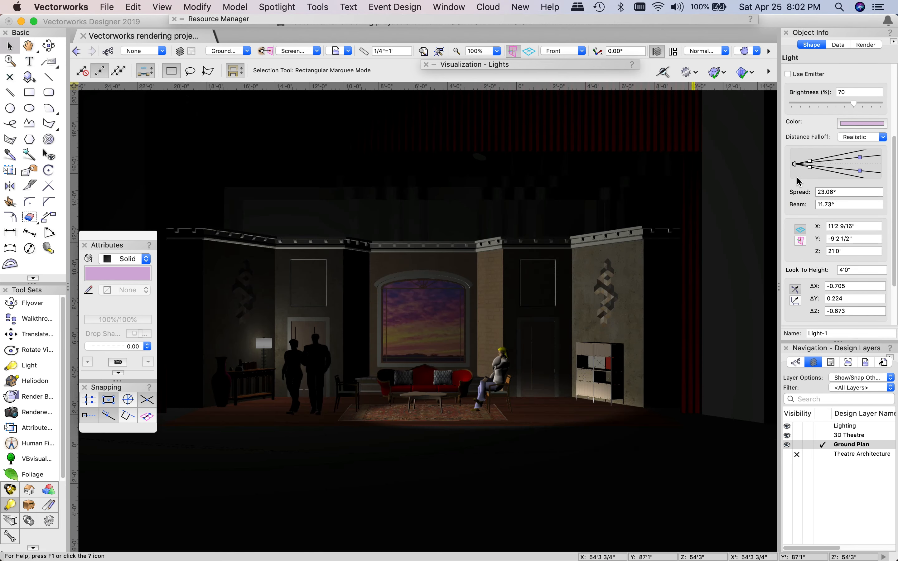
scroll(798, 180, up, 4)
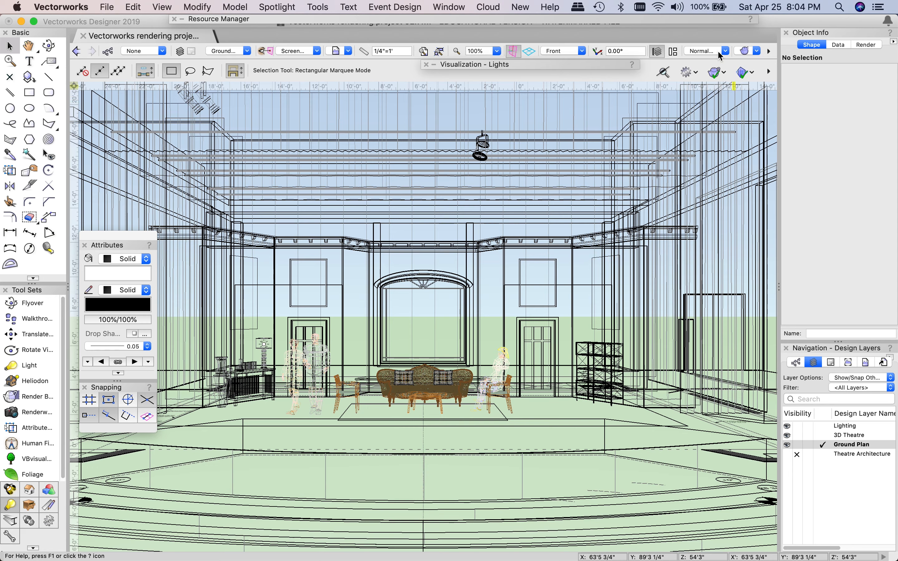
click(746, 48)
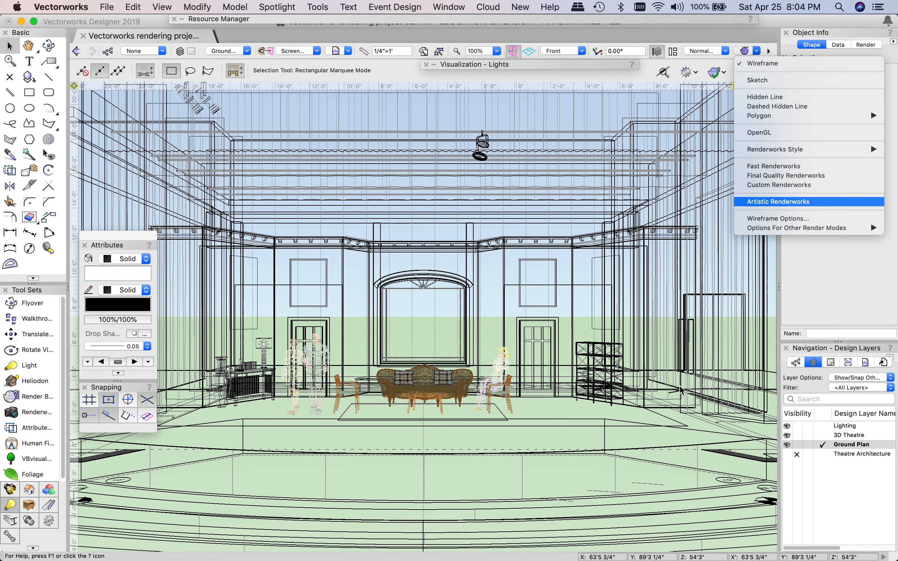
click(764, 63)
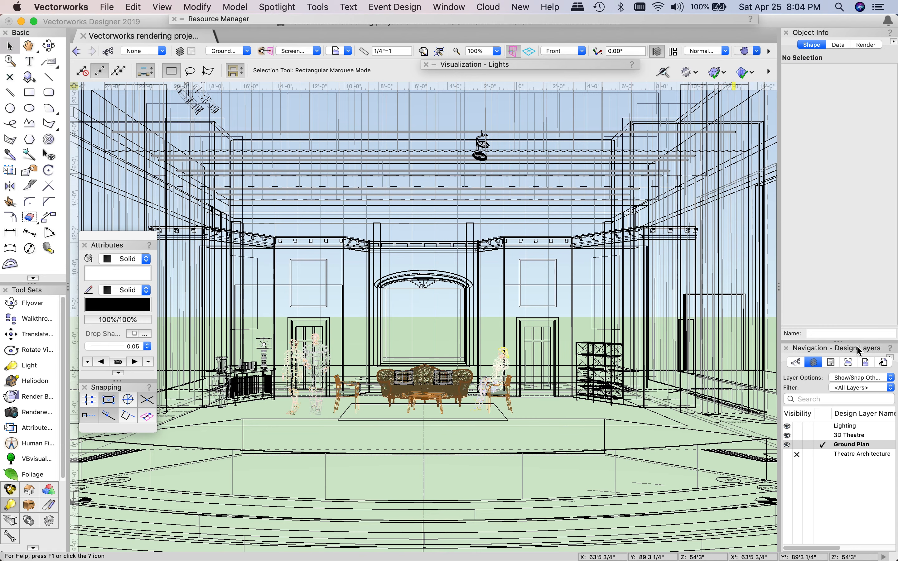
Step: Make Lighting the active layer, move fixture 1008.1.1.0 along the apron truss to about X 4'11", and check it in the Front view
click(827, 427)
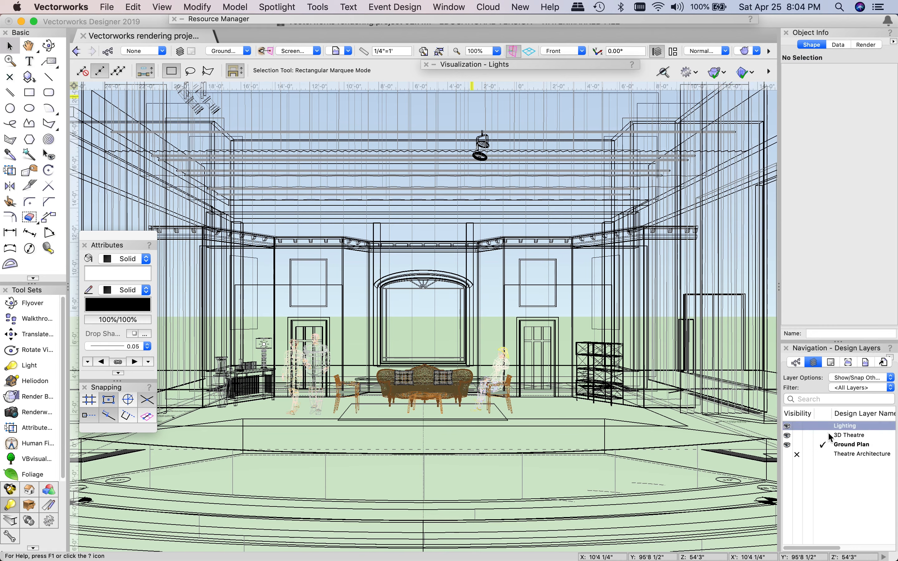
click(823, 426)
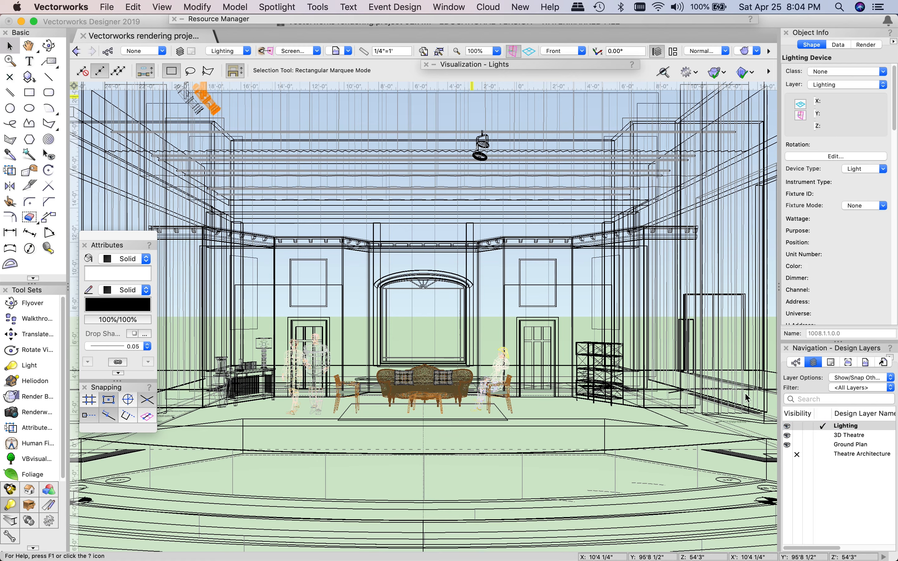
key(F5)
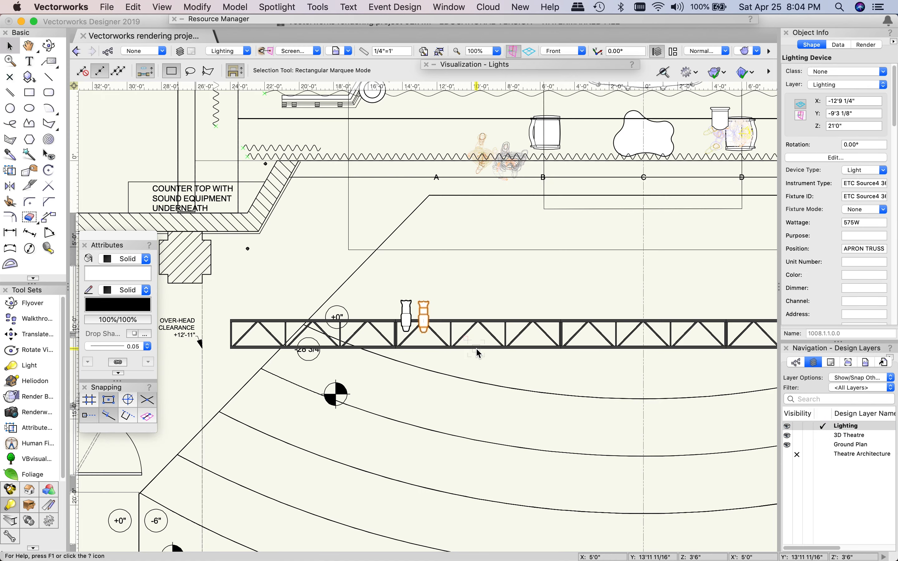
middle_drag(593, 382, 355, 420)
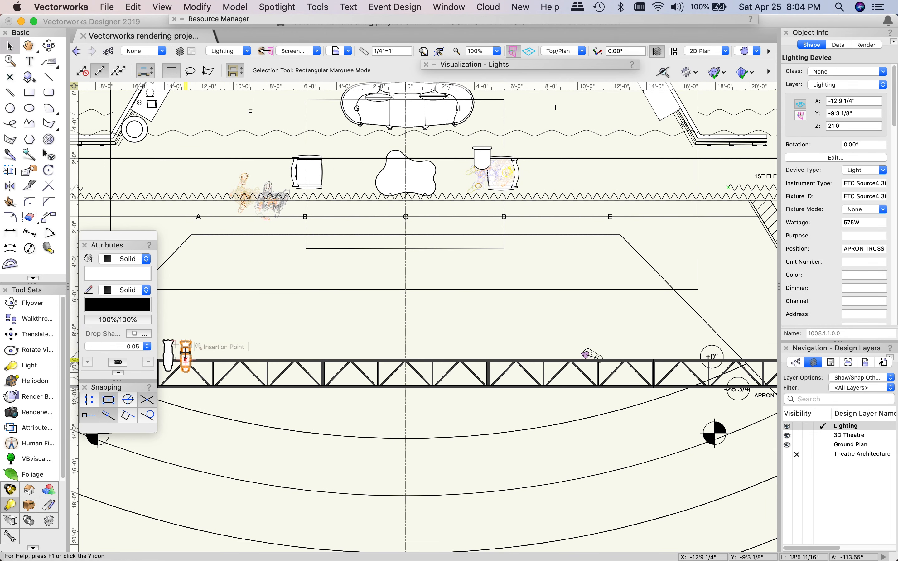
drag(186, 355, 496, 356)
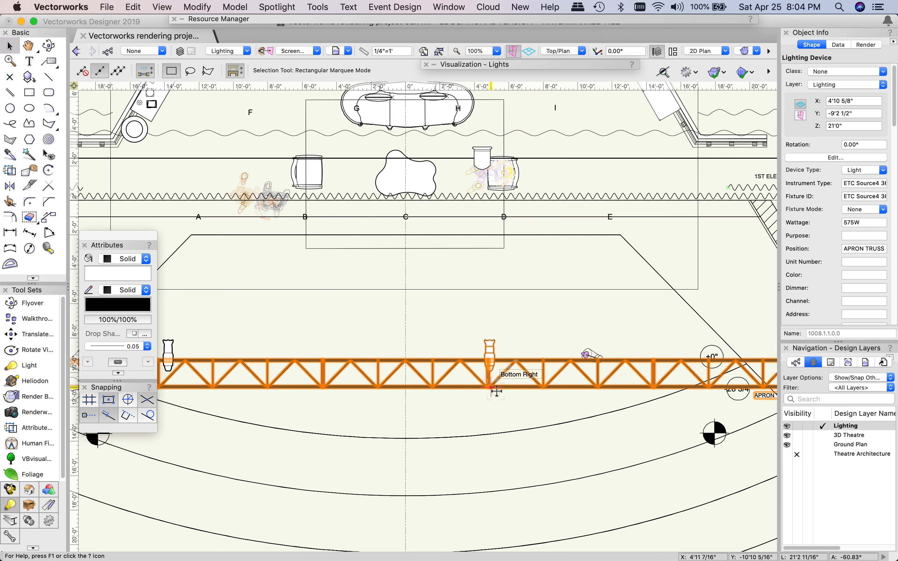
click(556, 52)
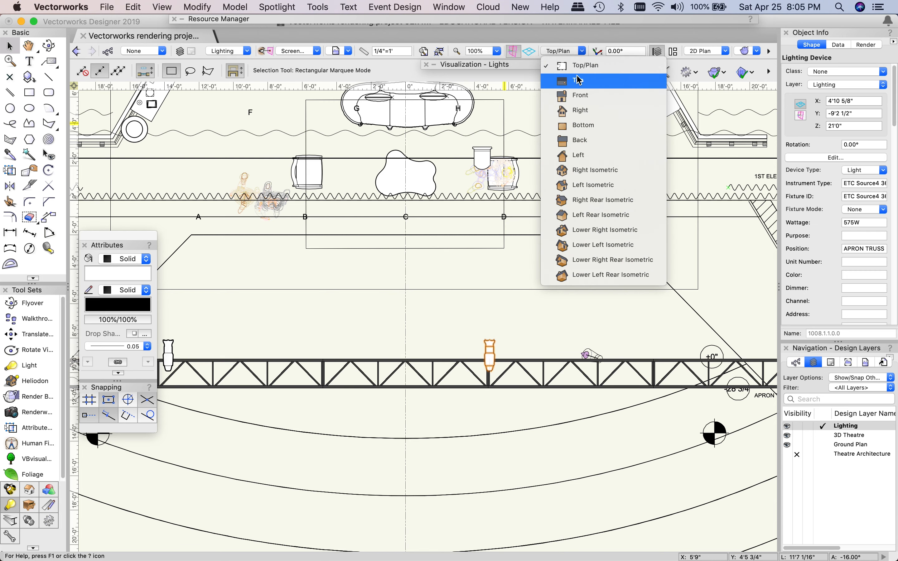
click(580, 95)
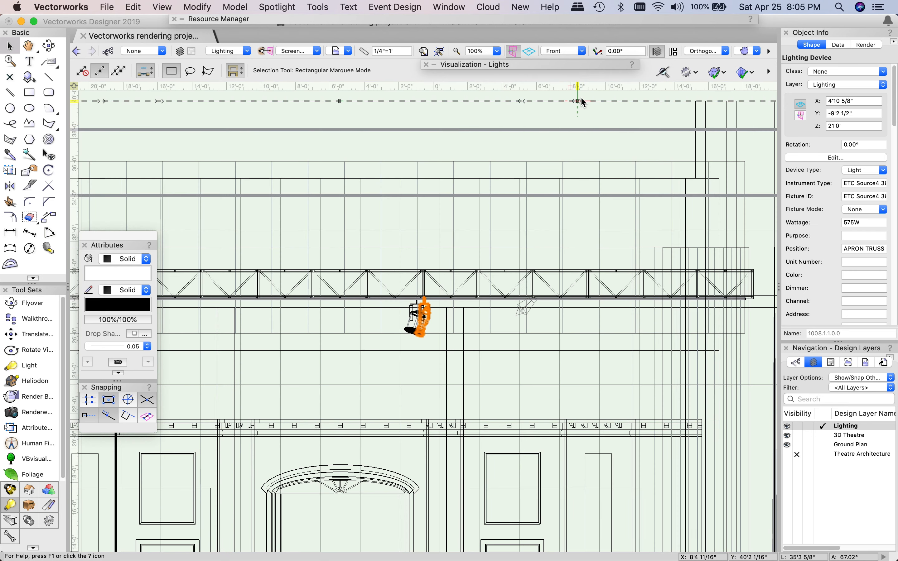
click(566, 52)
click(567, 66)
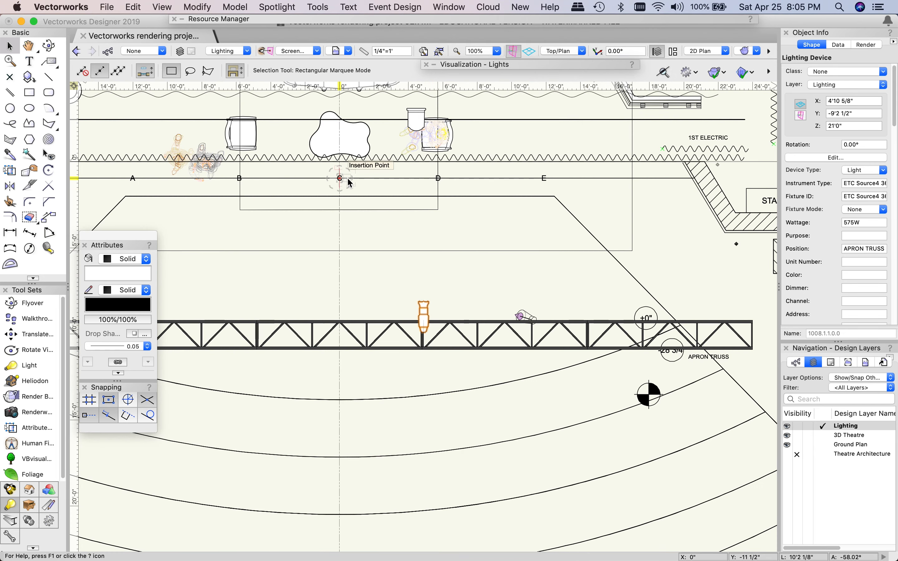
Step: Reapply focus point C to the moved lighting fixture
scroll(834, 233, down, 10)
scroll(834, 233, down, 15)
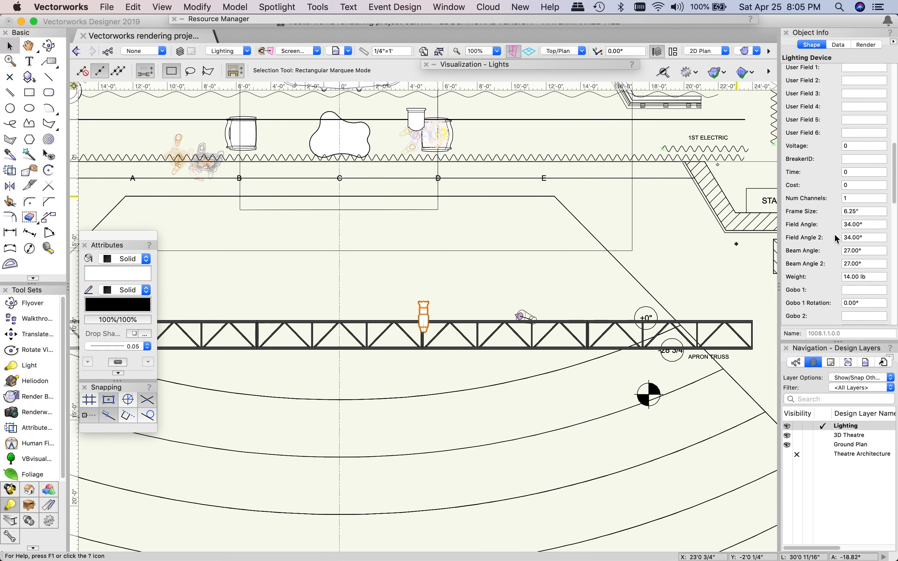
scroll(834, 233, down, 12)
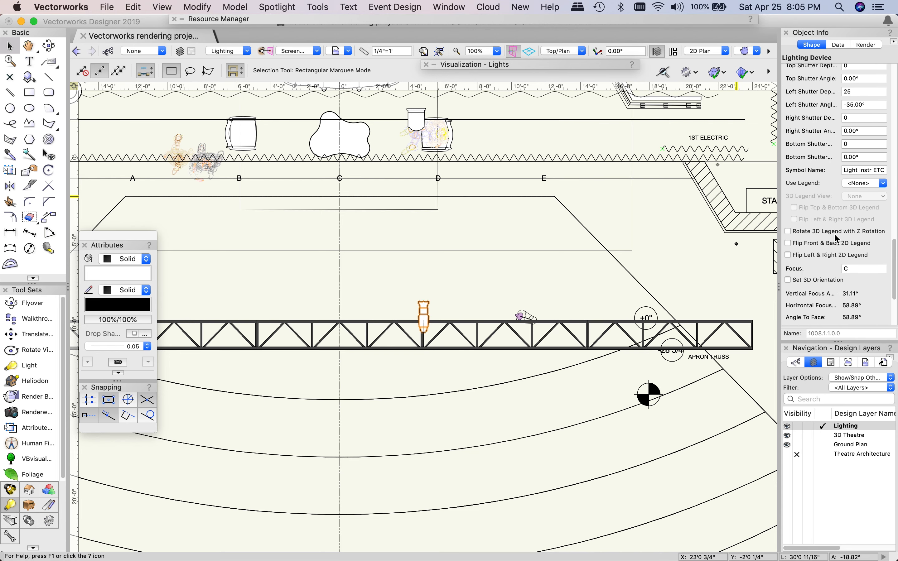
click(853, 169)
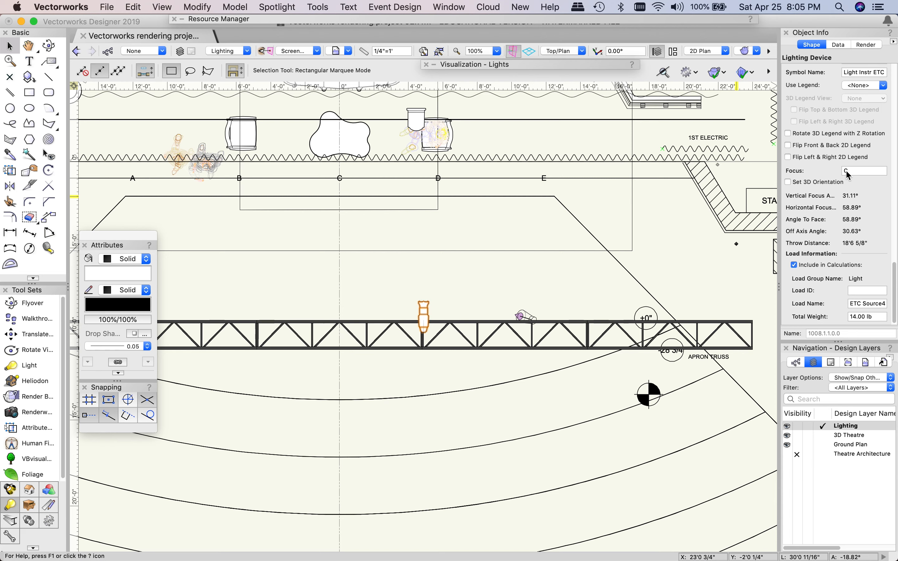
click(853, 172)
key(Return)
scroll(800, 218, up, 10)
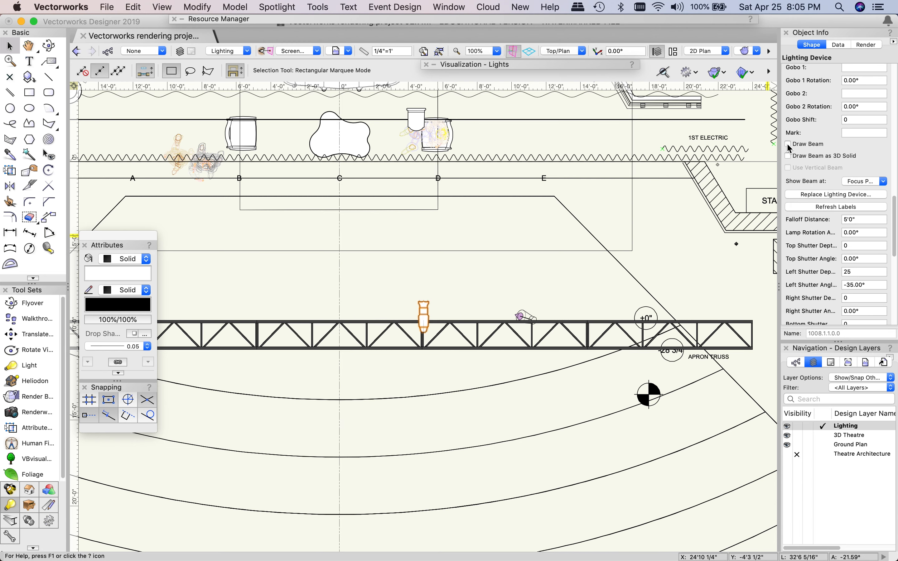
Step: Turn on Draw Beam for the selected apron truss fixture and set its focus to point B
click(788, 144)
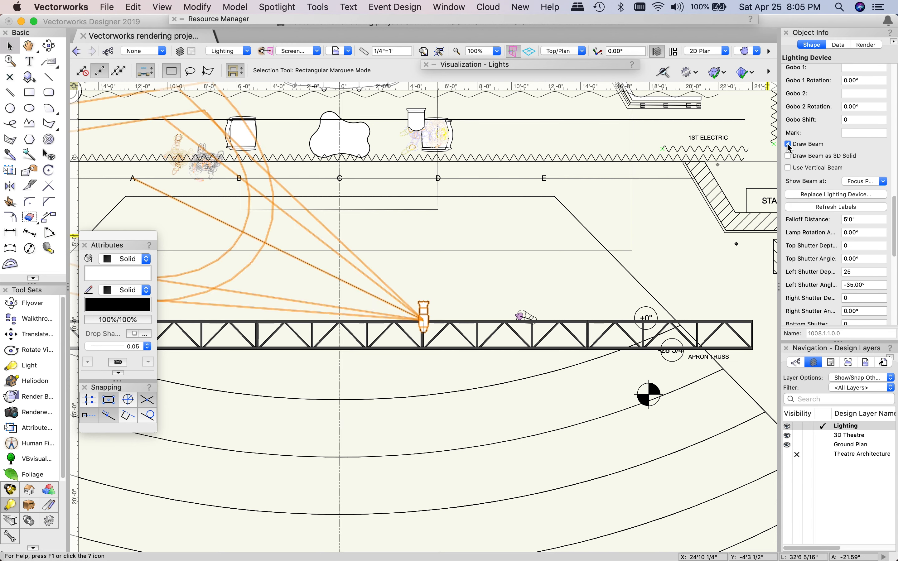
scroll(846, 171, down, 8)
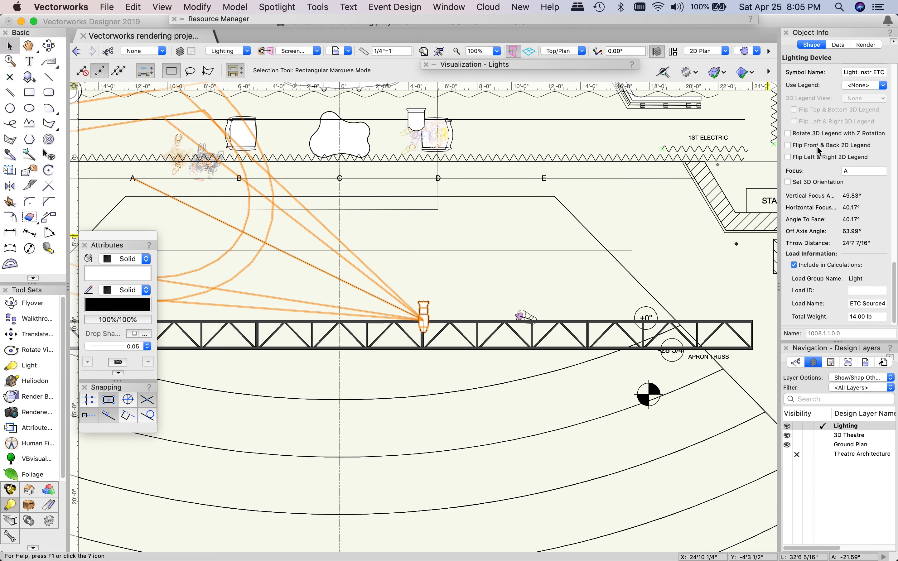
click(848, 171)
key(Return)
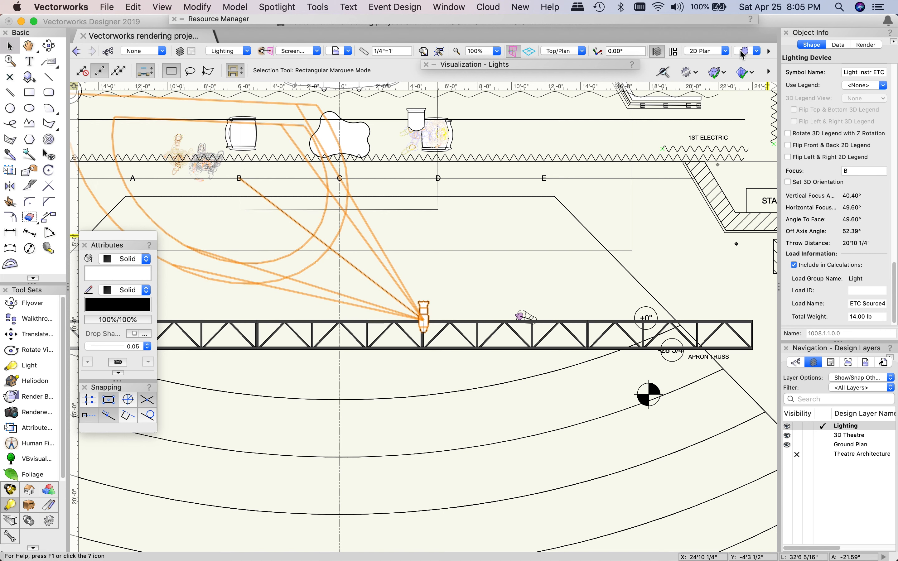
Step: In the Front view, set the truss fixture's focus to point A and turn off its Draw Beam option
click(582, 51)
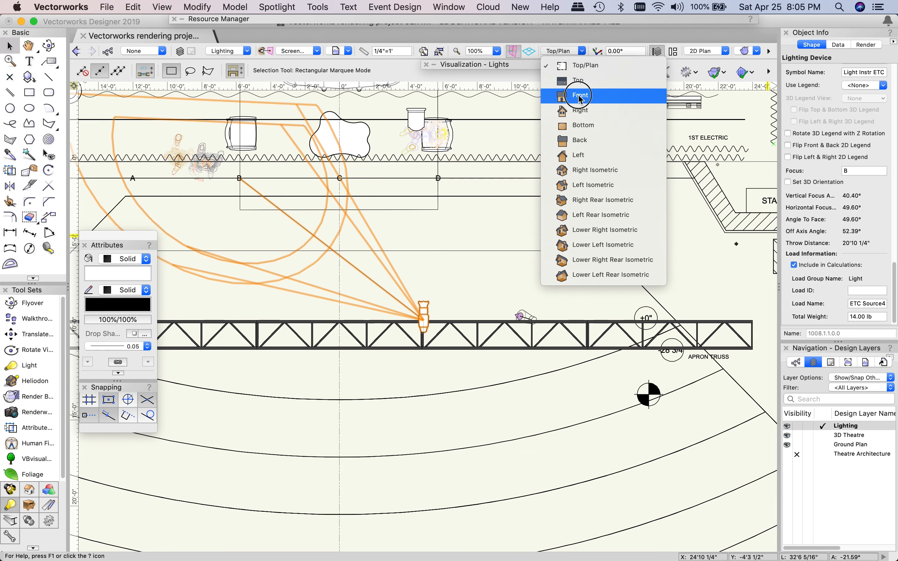
click(576, 186)
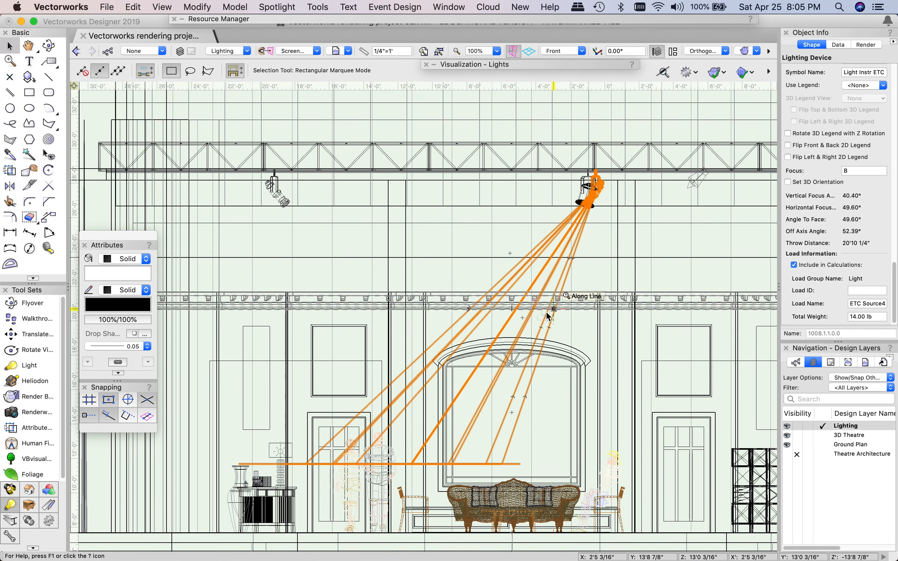
click(849, 171)
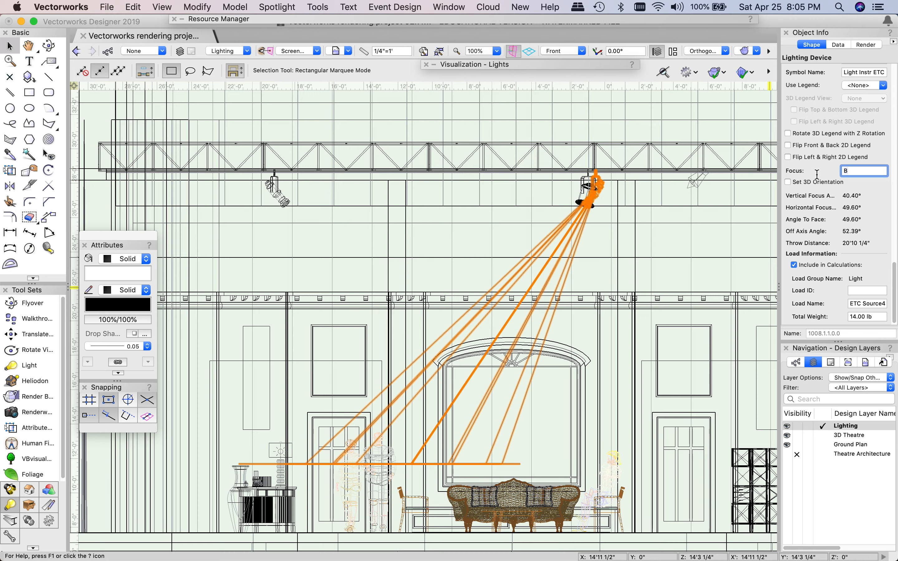
text(A)
key(Return)
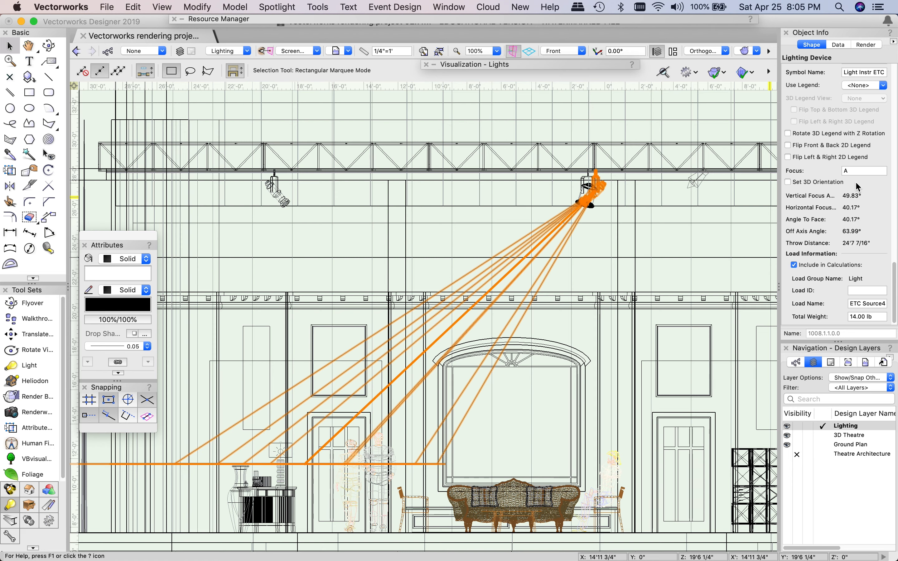
scroll(831, 152, down, 6)
click(787, 130)
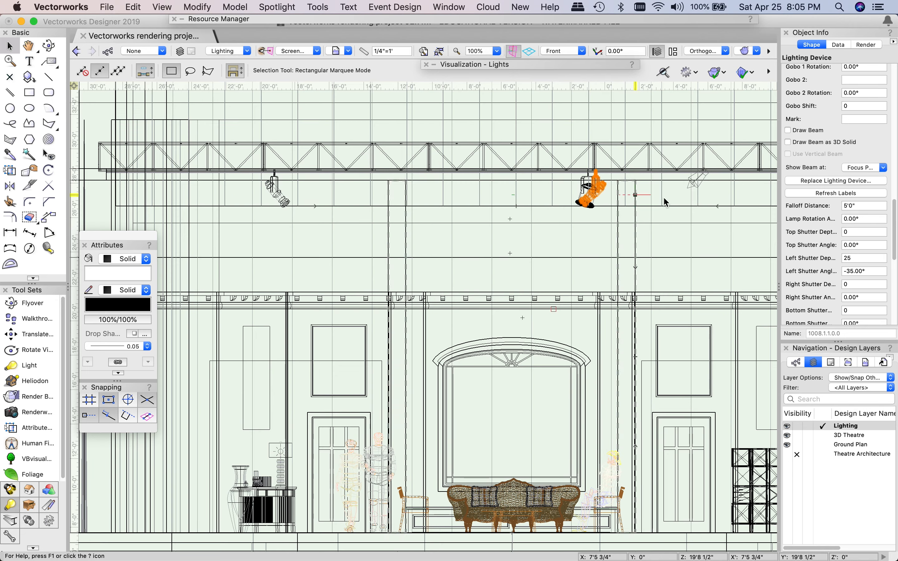
click(694, 189)
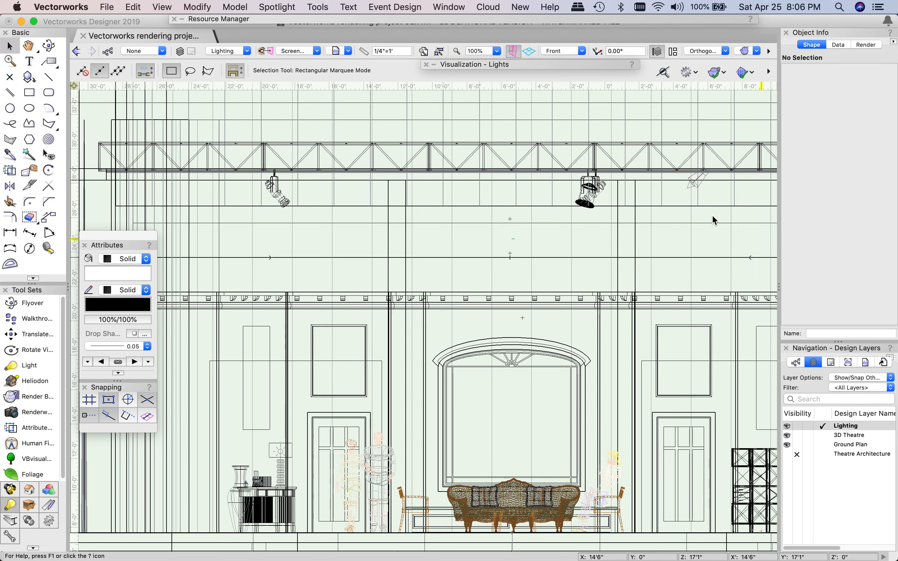
Step: Set the projection to Normal Perspective and turn on light 1008.1.1.0 in the current scene
click(704, 52)
click(716, 99)
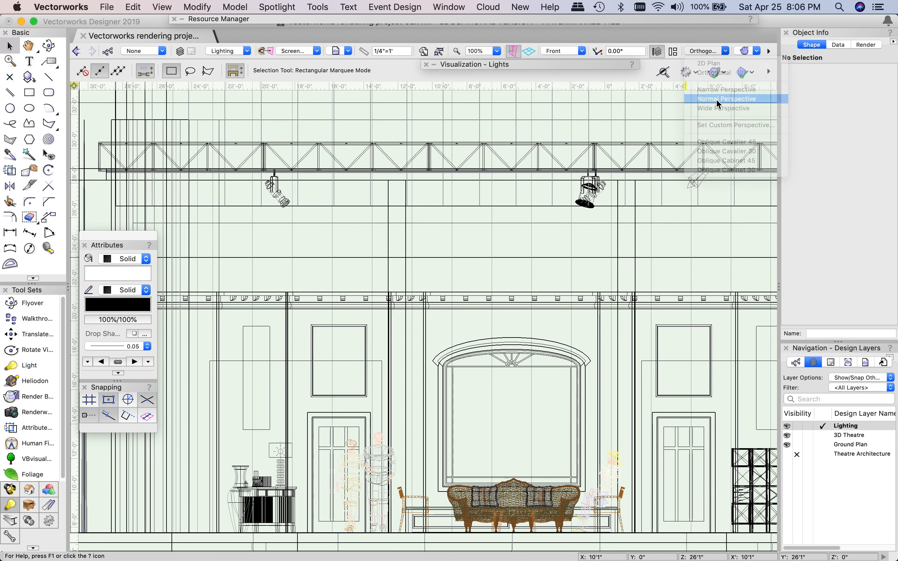
click(516, 64)
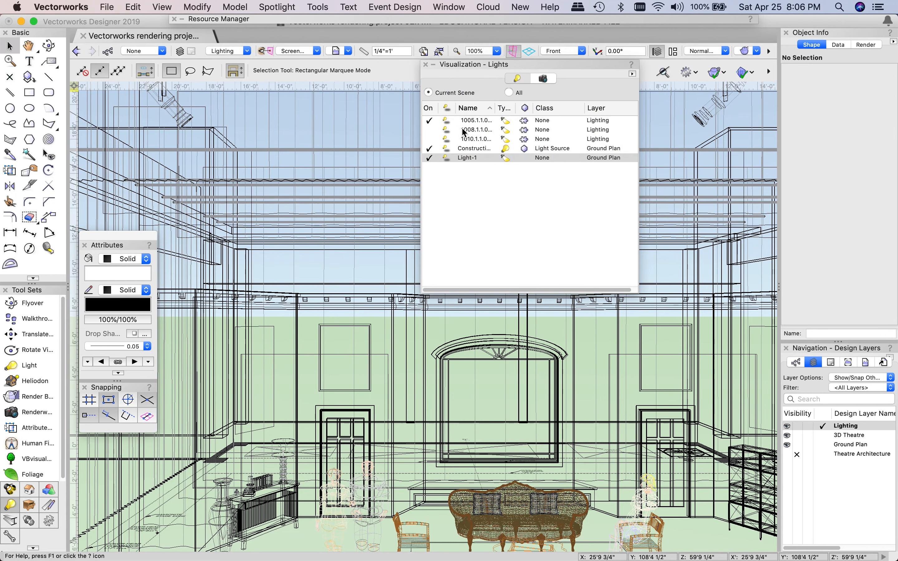
click(474, 130)
click(429, 130)
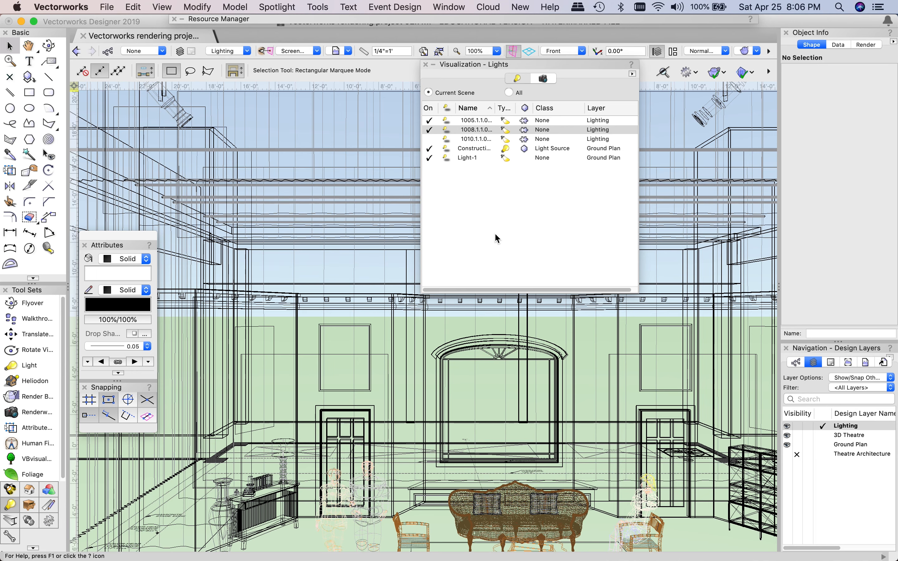
Step: Save the full-stage perspective as a view named PERSPECTIVE WIREFRAME with Lighting as the active layer, keeping the existing class visibilities
scroll(518, 415, down, 2)
middle_drag(610, 483, 540, 362)
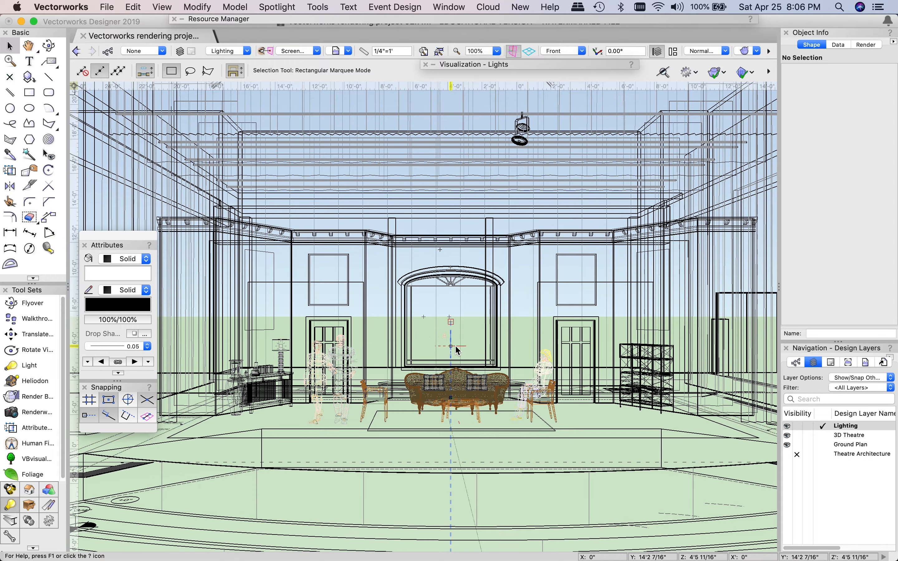
mouse_move(437, 339)
middle_down()
mouse_move(440, 320)
mouse_move(441, 329)
middle_up()
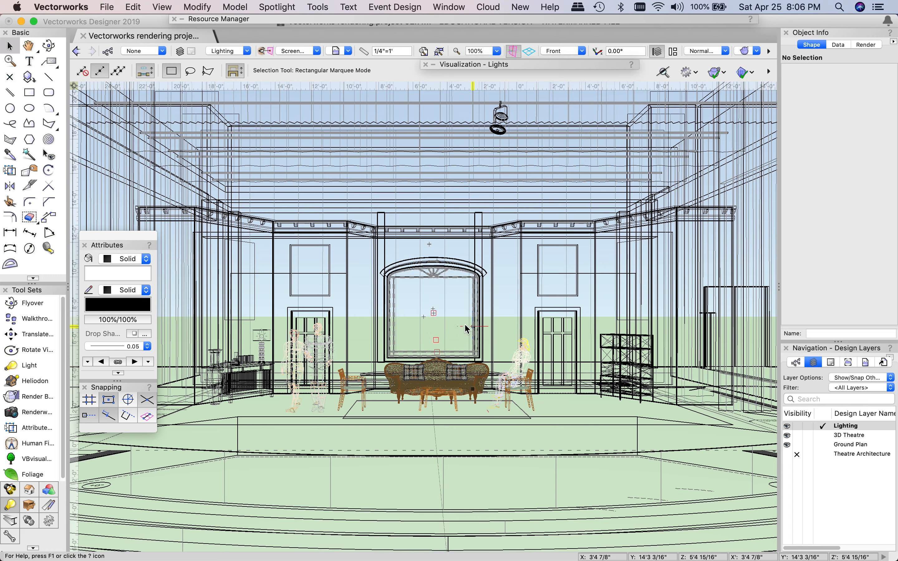
click(337, 53)
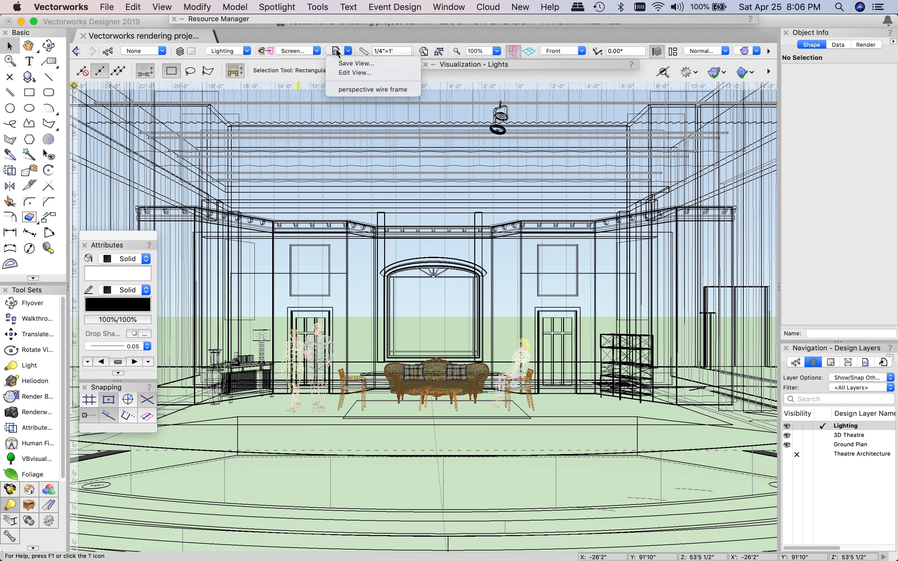
click(345, 65)
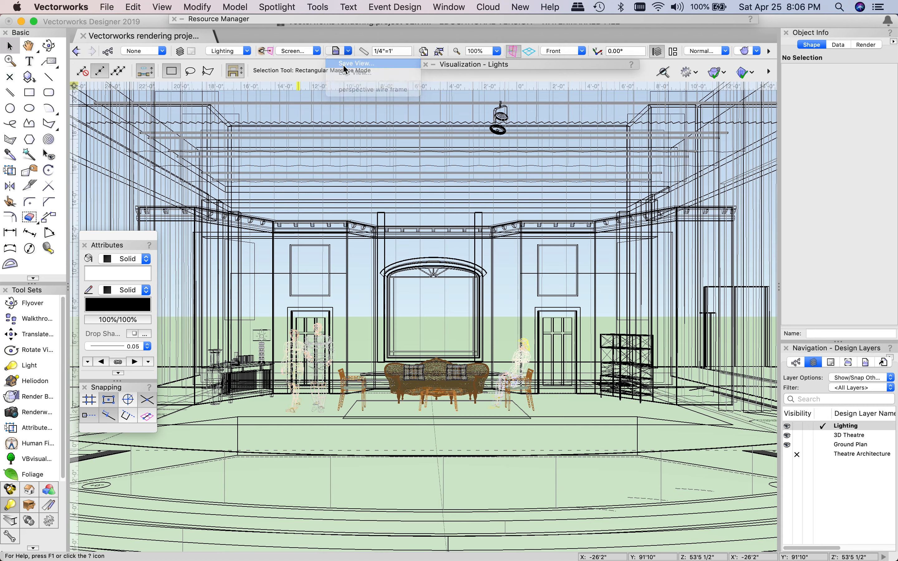
text(PERSPECTIVE WIREFRAME)
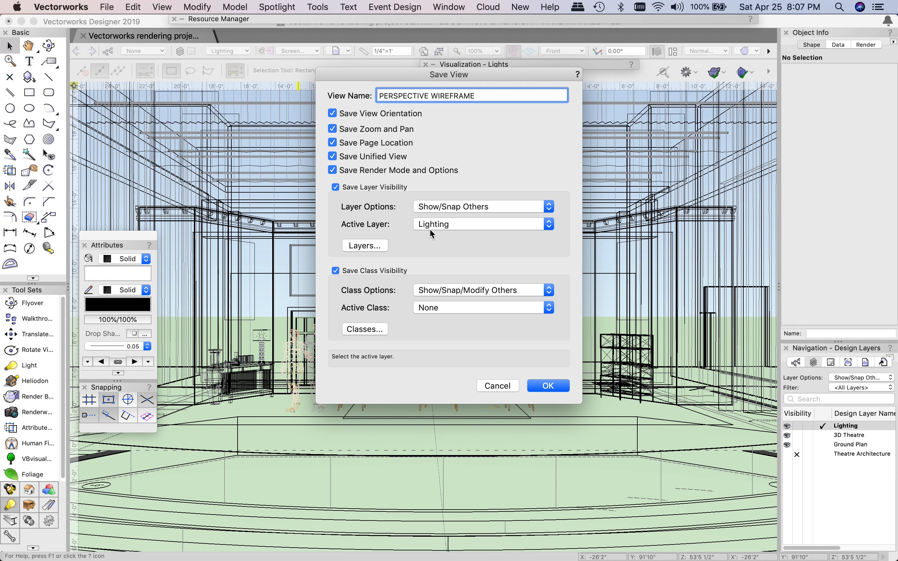
click(367, 329)
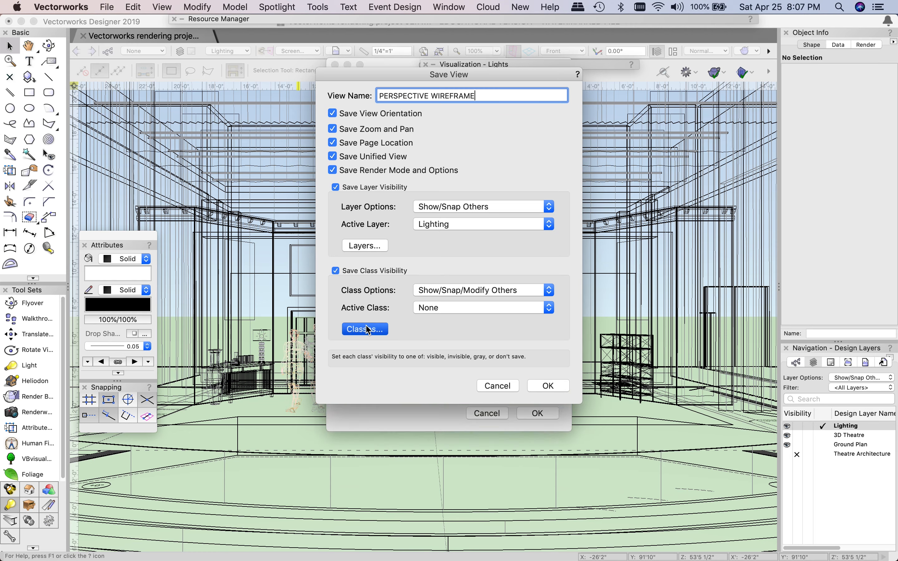
scroll(371, 244, down, 10)
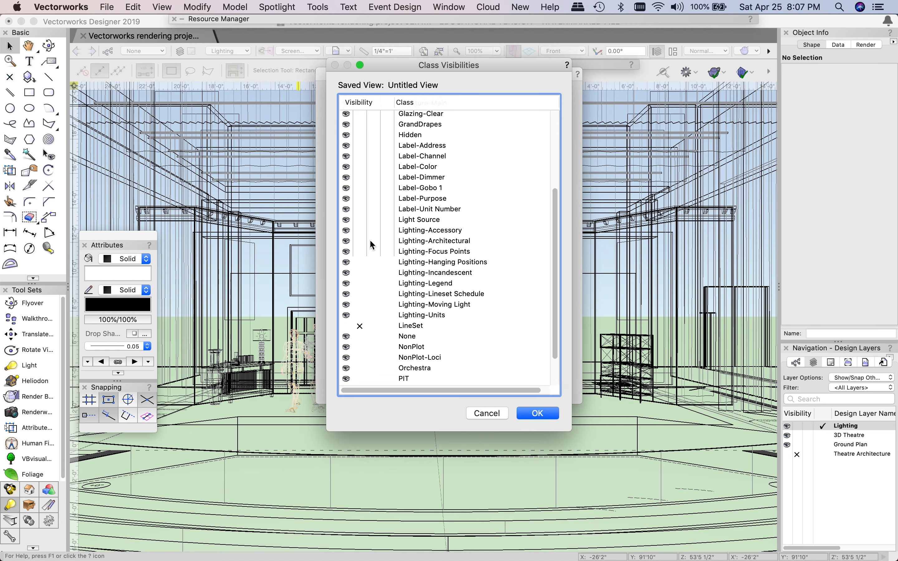
scroll(421, 345, up, 10)
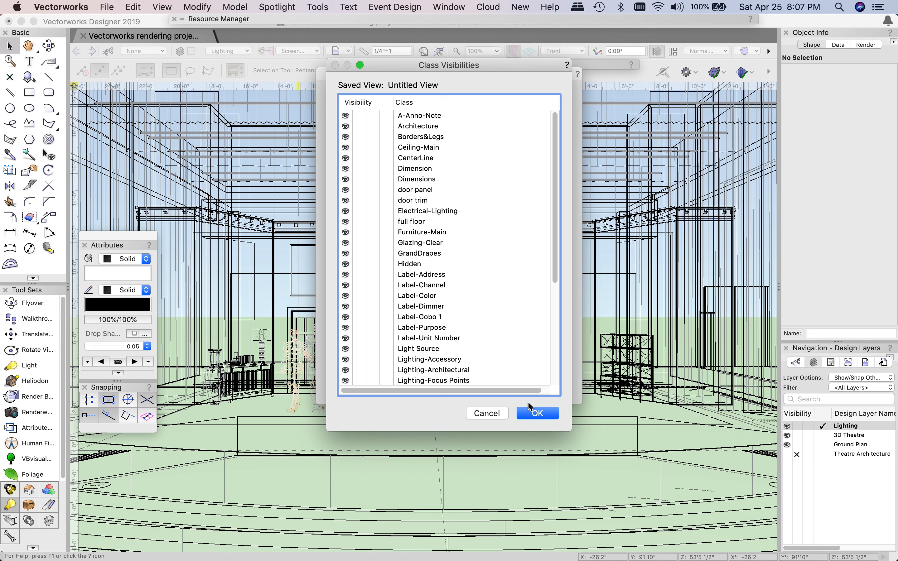
click(538, 413)
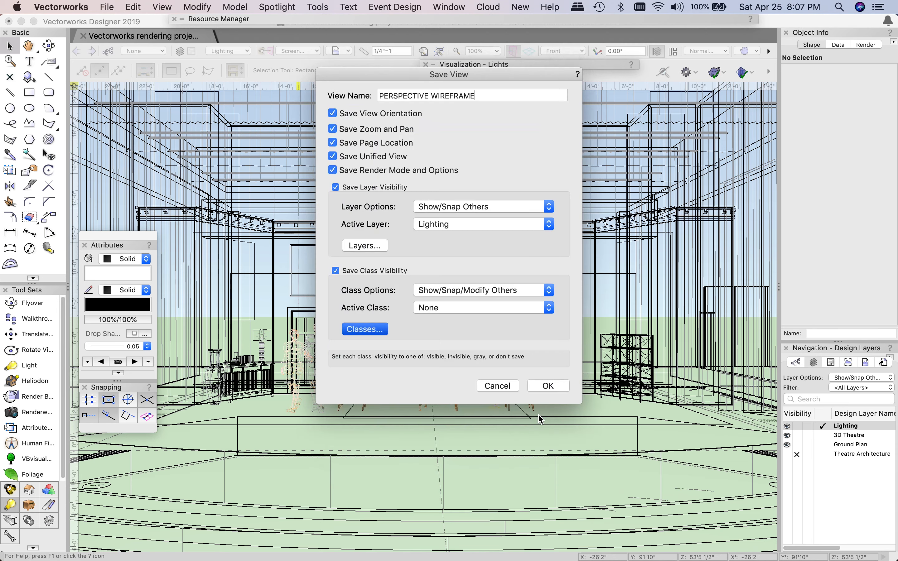
click(548, 386)
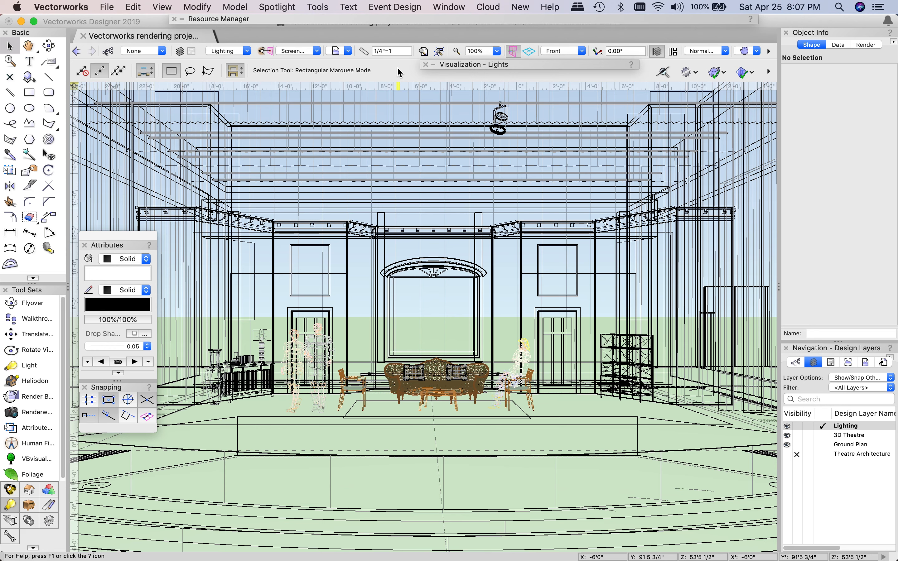
Step: Check the list of saved views and return the drawing to Top/Plan
click(335, 51)
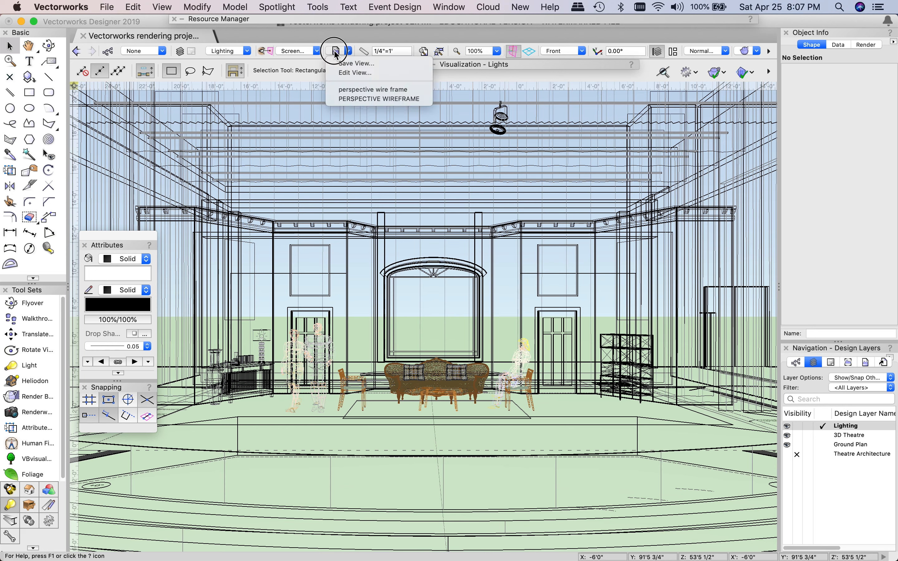
click(335, 51)
click(564, 51)
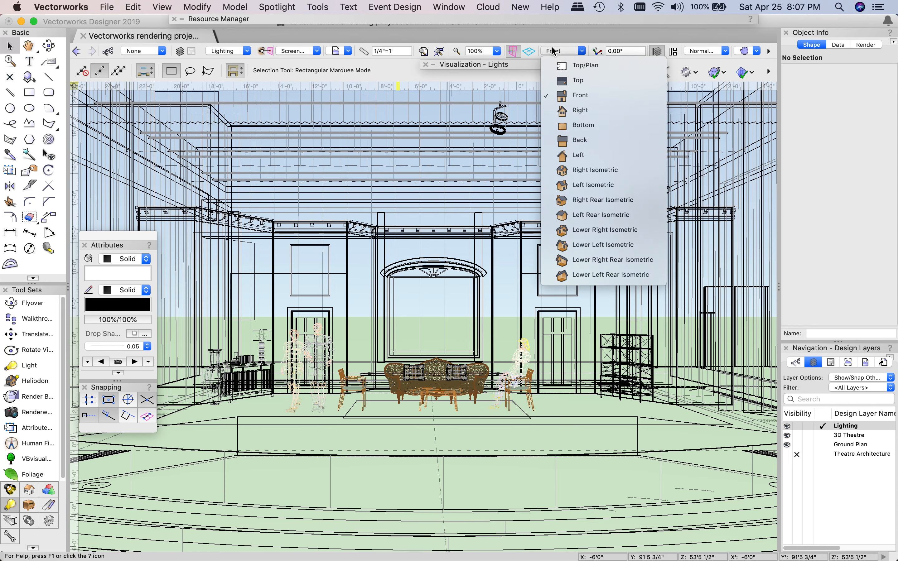
click(566, 63)
scroll(412, 312, down, 1)
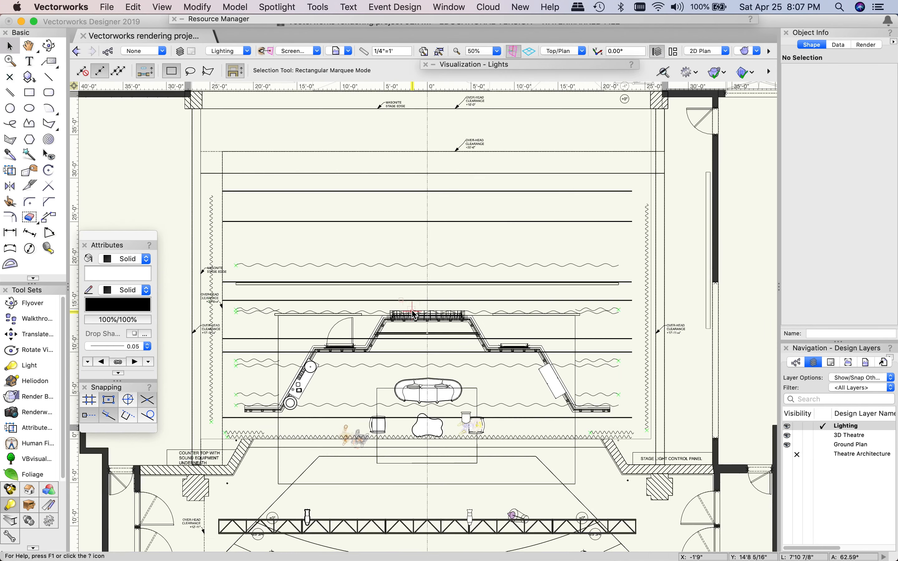
middle_drag(411, 487, 387, 349)
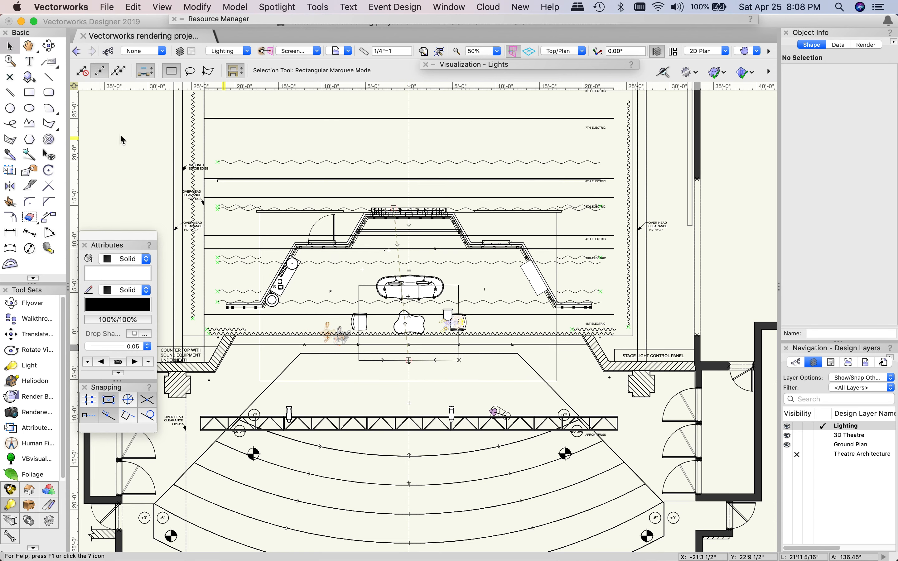
Step: Insert a Light Instr Colortran 8in PoleOp Fresnel on the stage centre line, on the pipe upstage of the sofa
click(24, 304)
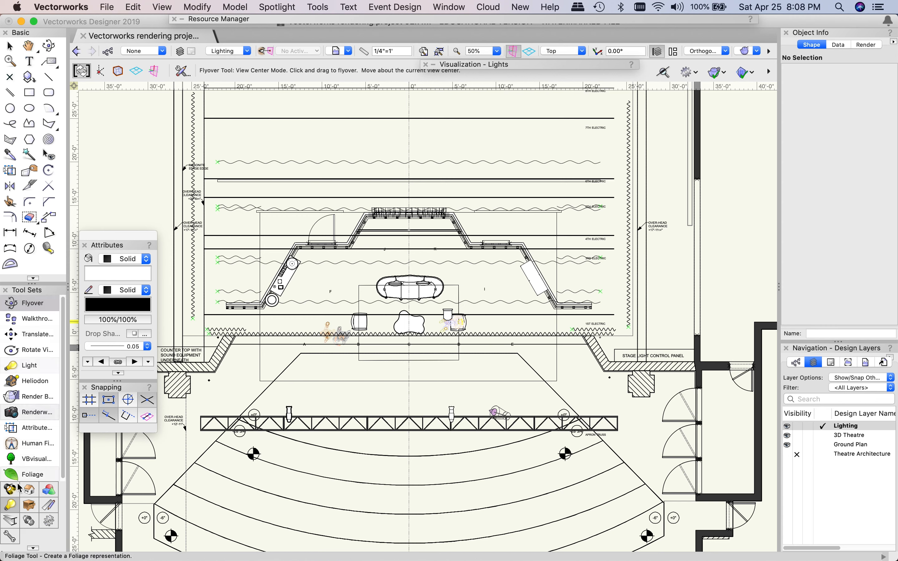
click(10, 490)
click(31, 308)
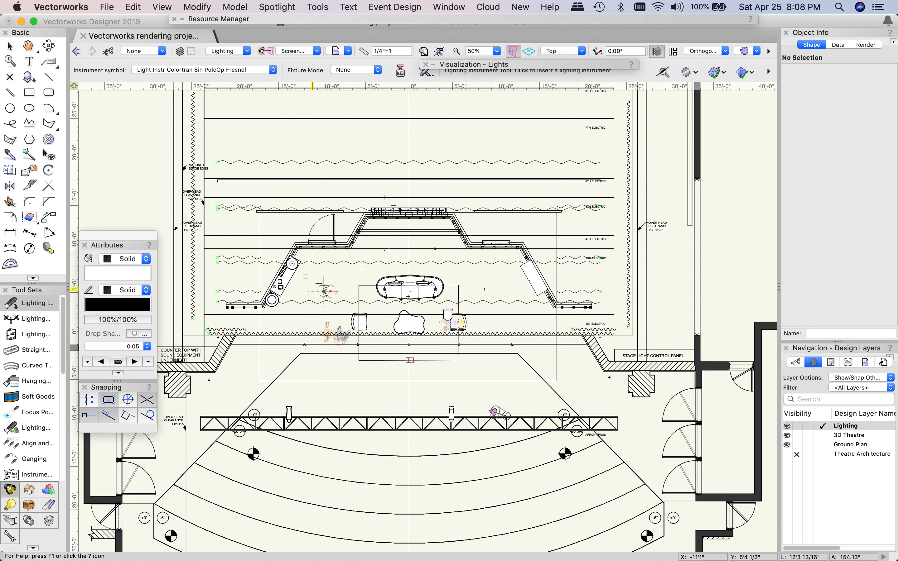
scroll(352, 291, up, 5)
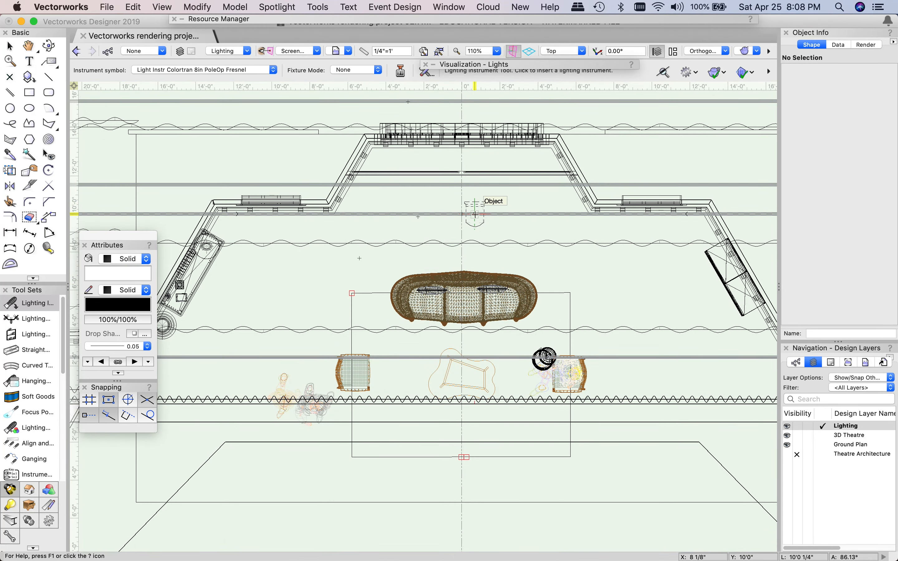
drag(475, 215, 474, 252)
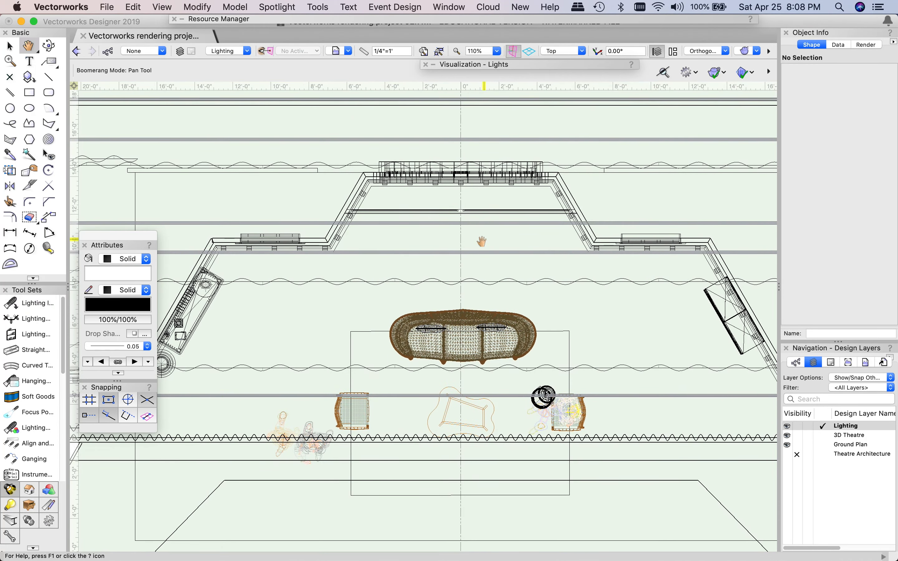
click(460, 253)
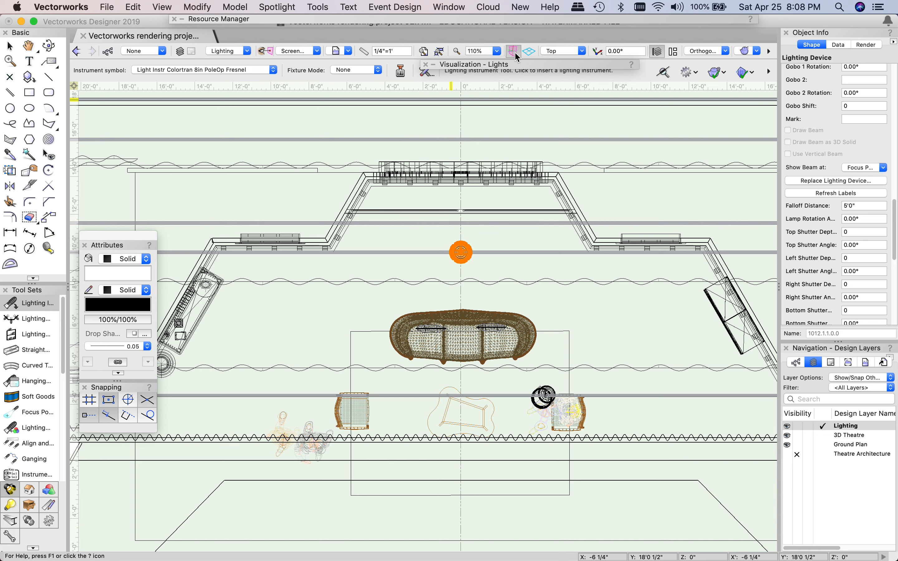
Step: In Top/Plan, insert a second Colortran fresnel at focus point K and move the centre-line fresnel along the pipe to point J
click(550, 52)
click(567, 61)
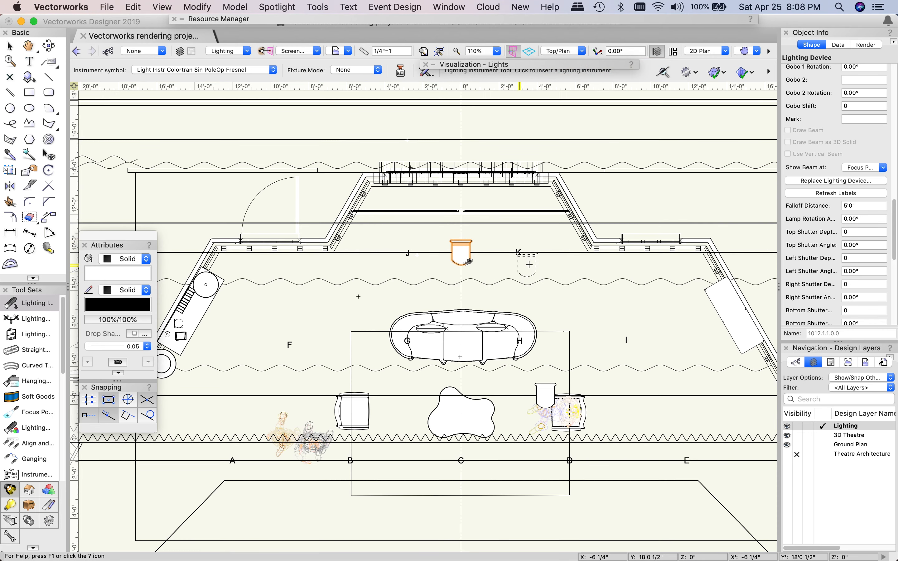
click(519, 252)
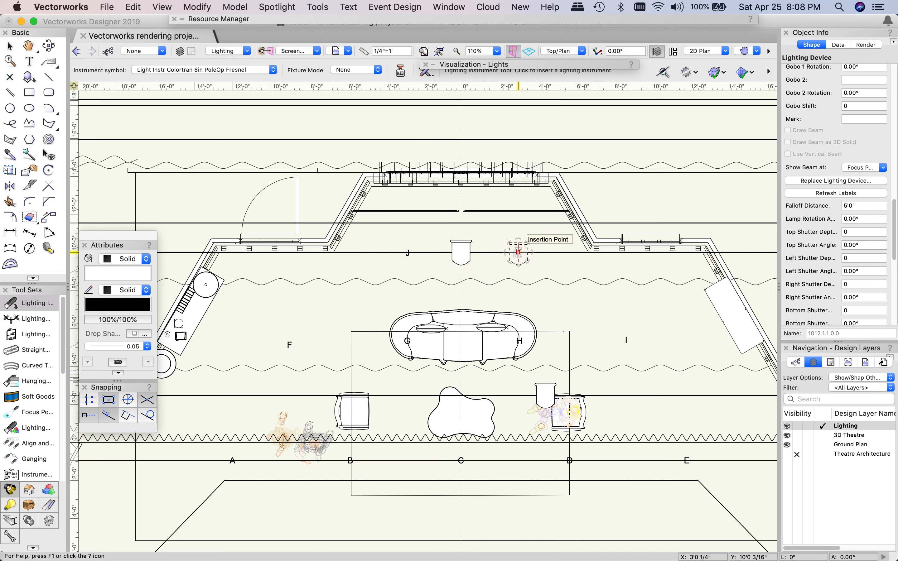
key(x)
click(460, 251)
drag(460, 252, 408, 253)
Step: Set the focus of the fresnel at point J to J and that of the other upstage-pipe fresnel to K
scroll(842, 203, down, 10)
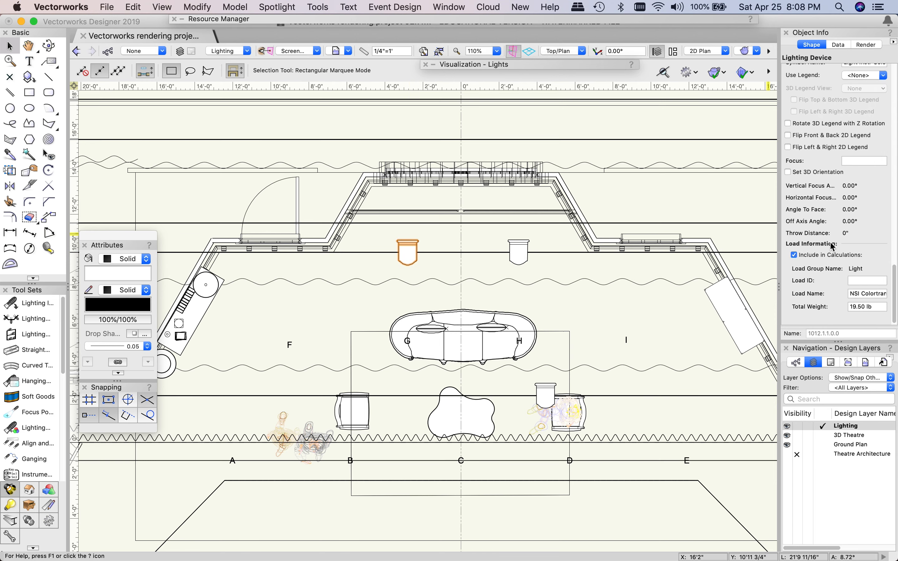
click(851, 171)
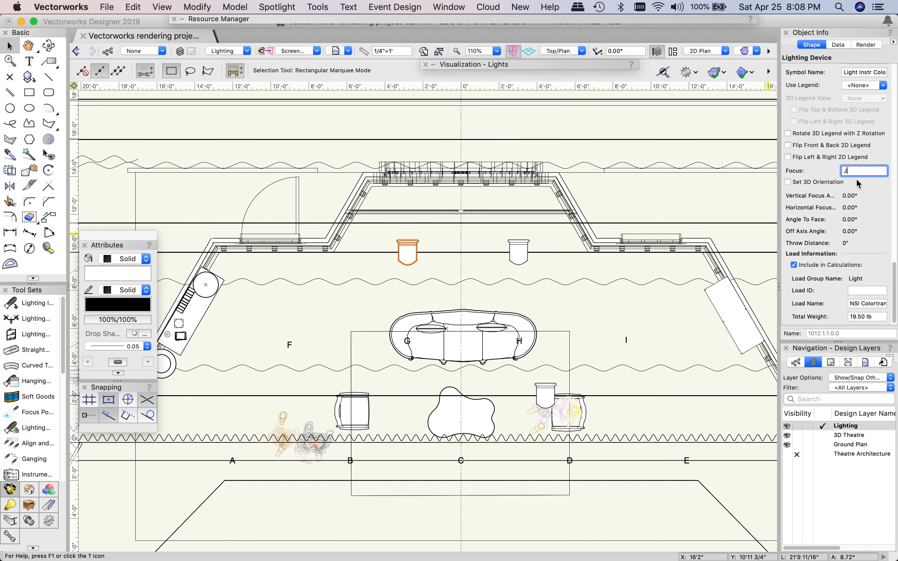
key(Return)
click(521, 256)
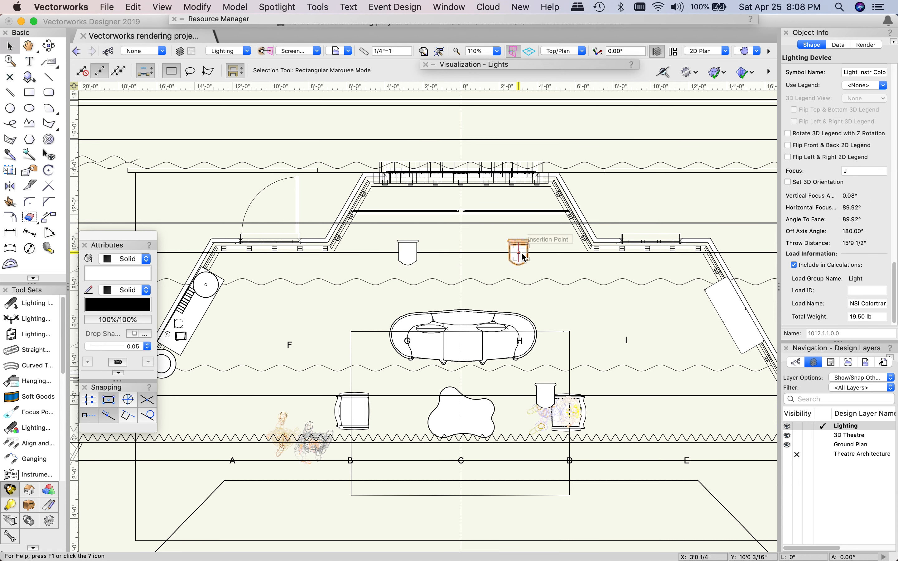
click(861, 169)
text(K)
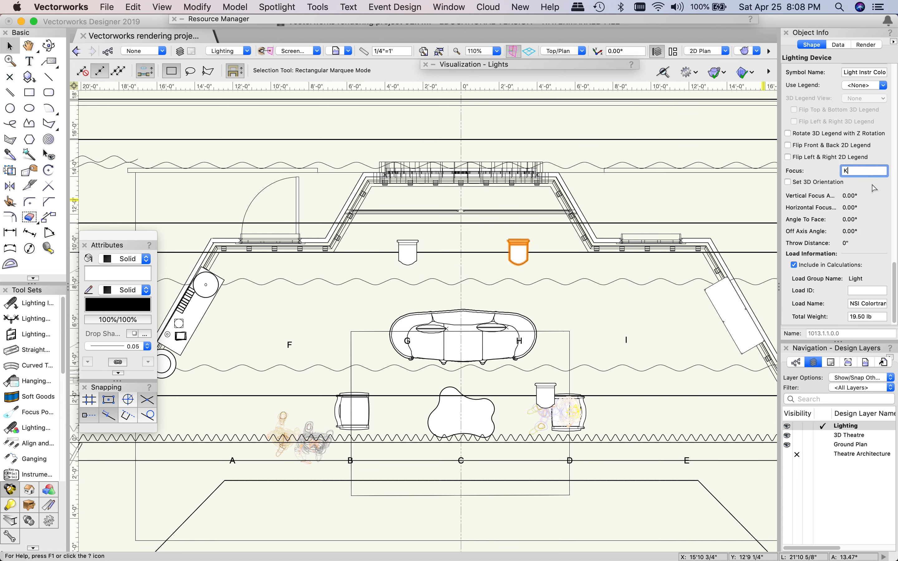
key(Return)
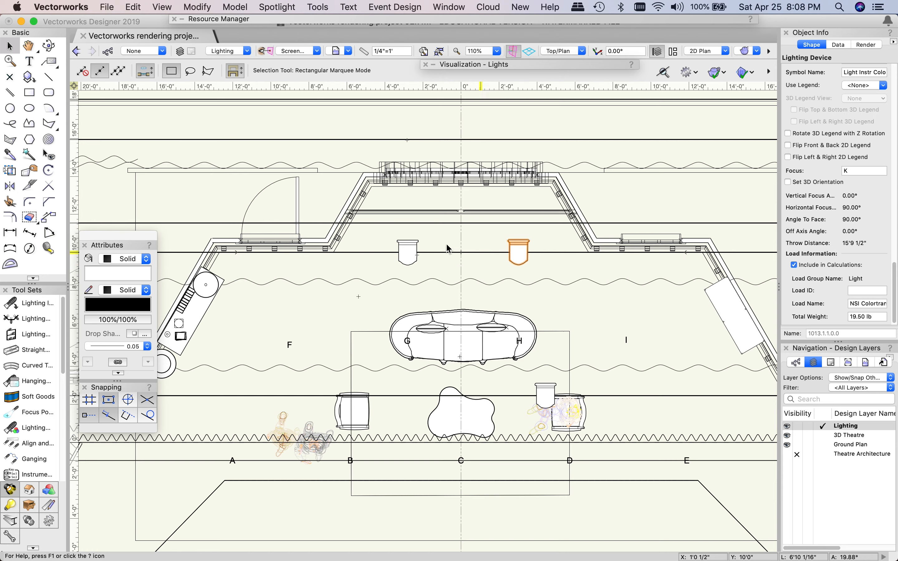
Step: Select both upstage-pipe fresnels together and inspect their hanging positions in the Front view
shift+click(408, 248)
key(2)
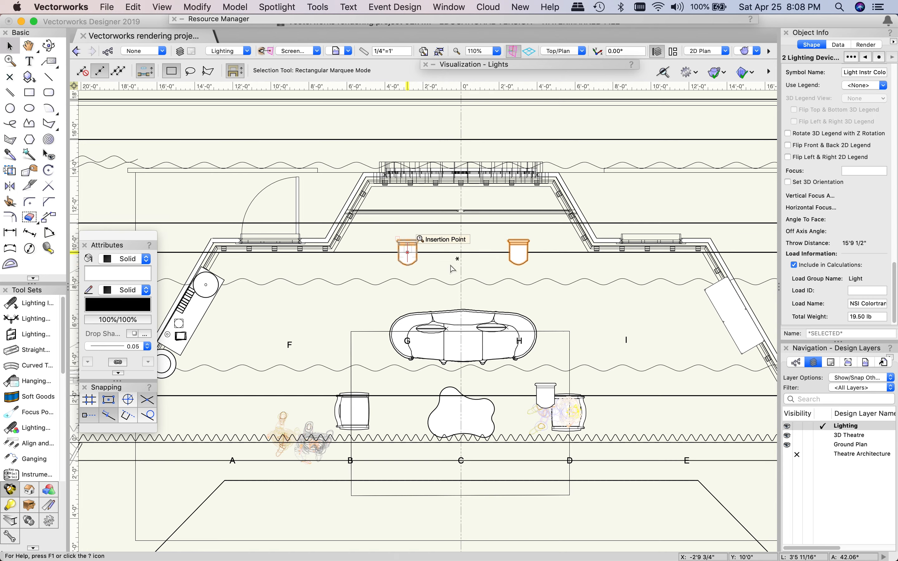
scroll(452, 358, down, 3)
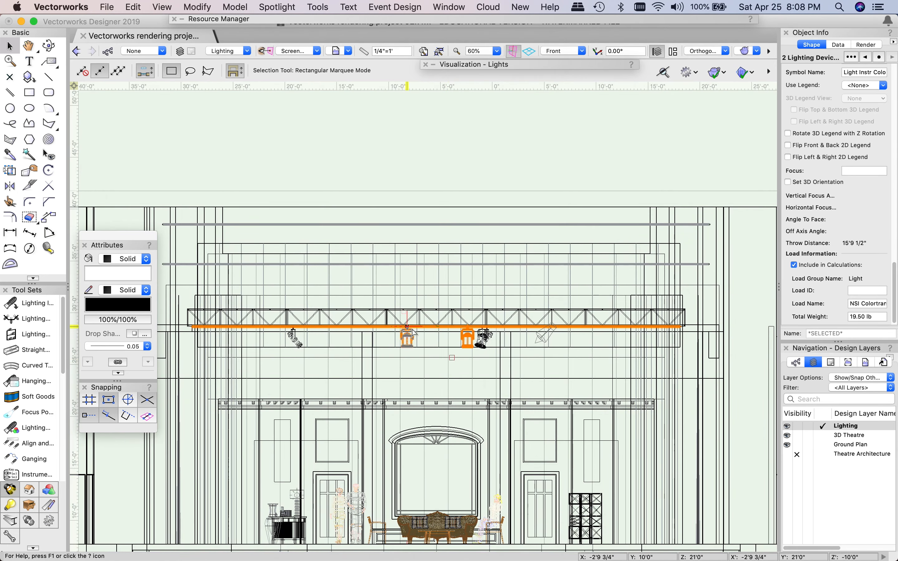
middle_drag(479, 389, 474, 331)
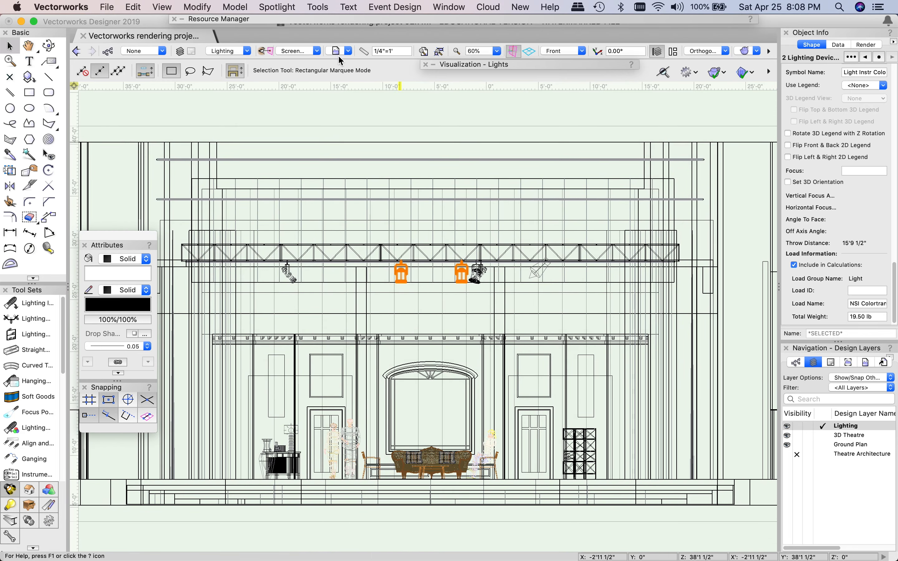
Step: Restore the saved view PERSPECTIVE WIREFRAME
click(335, 50)
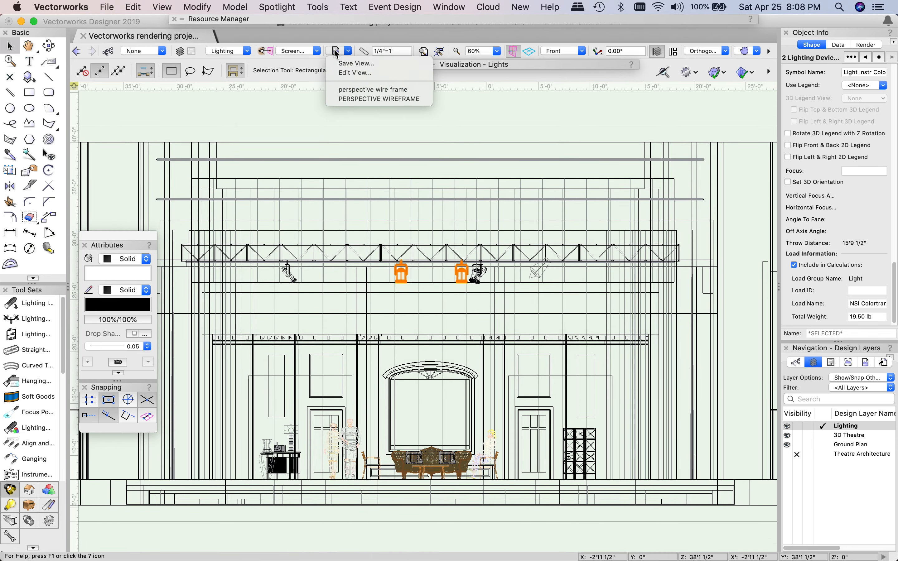
click(355, 99)
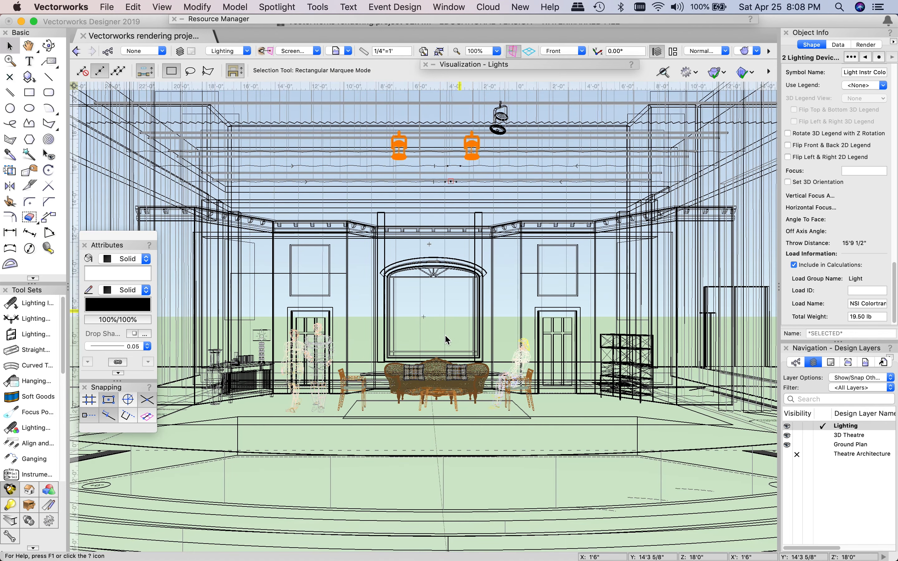
click(335, 51)
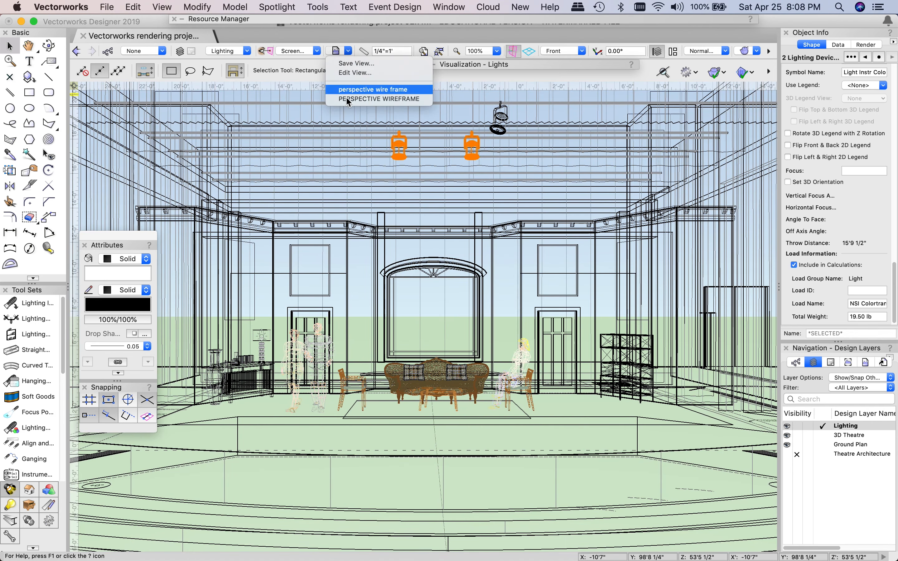
click(369, 101)
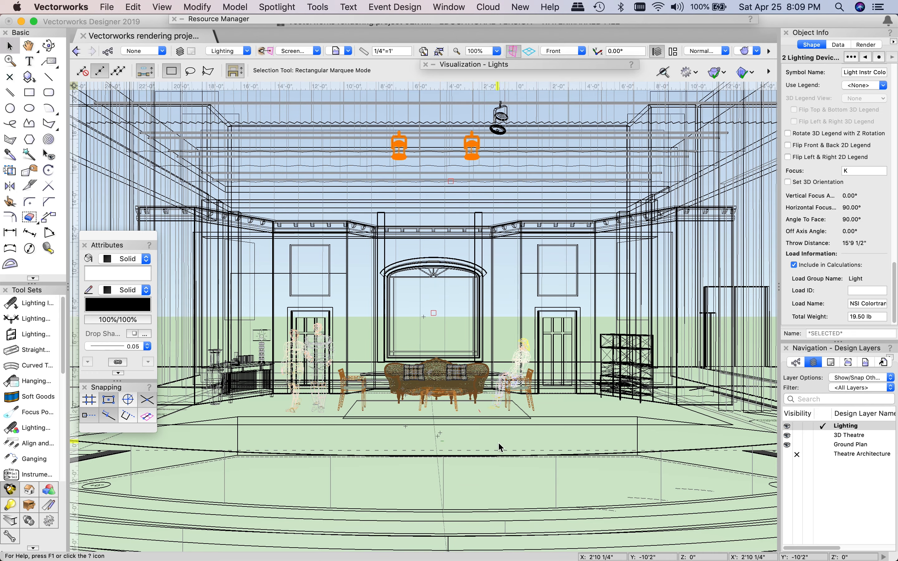
Step: Turn on the lights of lighting devices 1010, 1012 and 1013 for the current scene
click(746, 51)
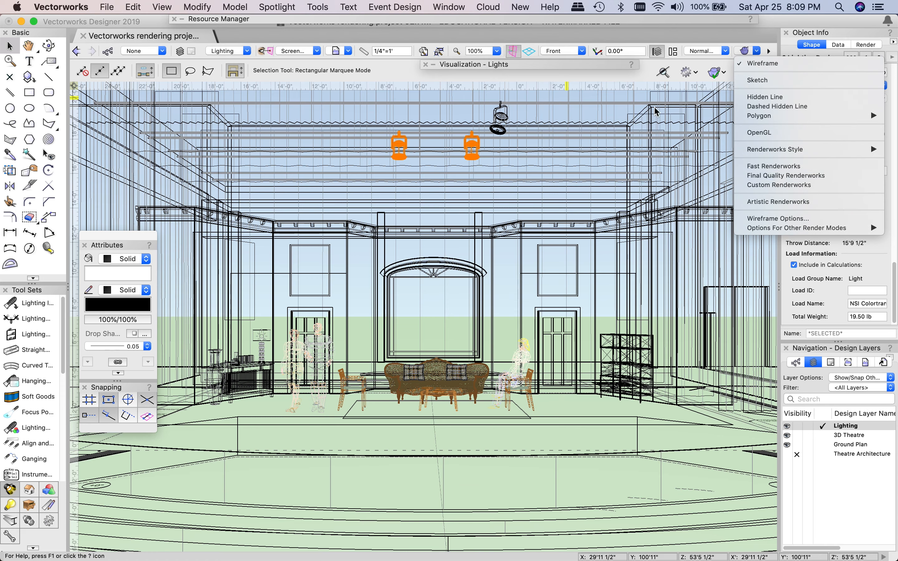
click(568, 64)
mouse_move(548, 66)
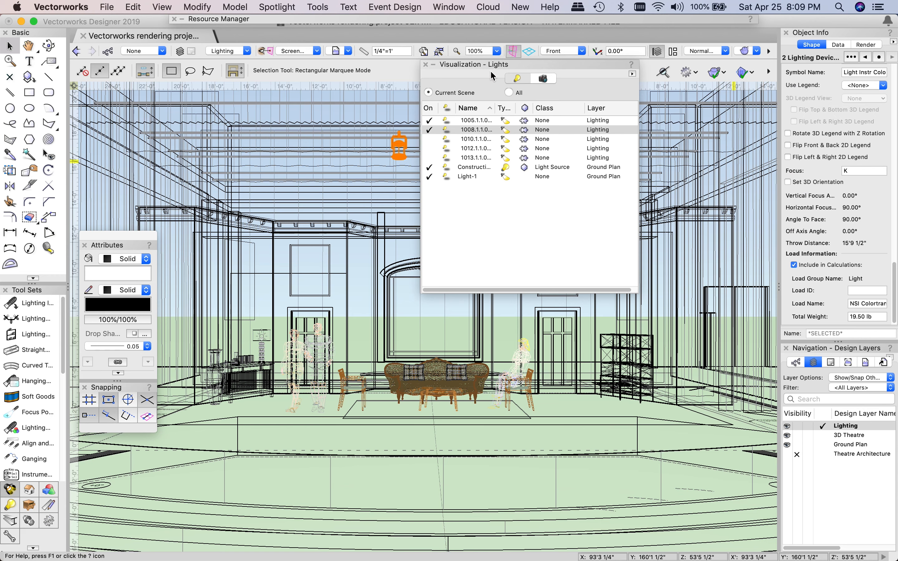
click(429, 138)
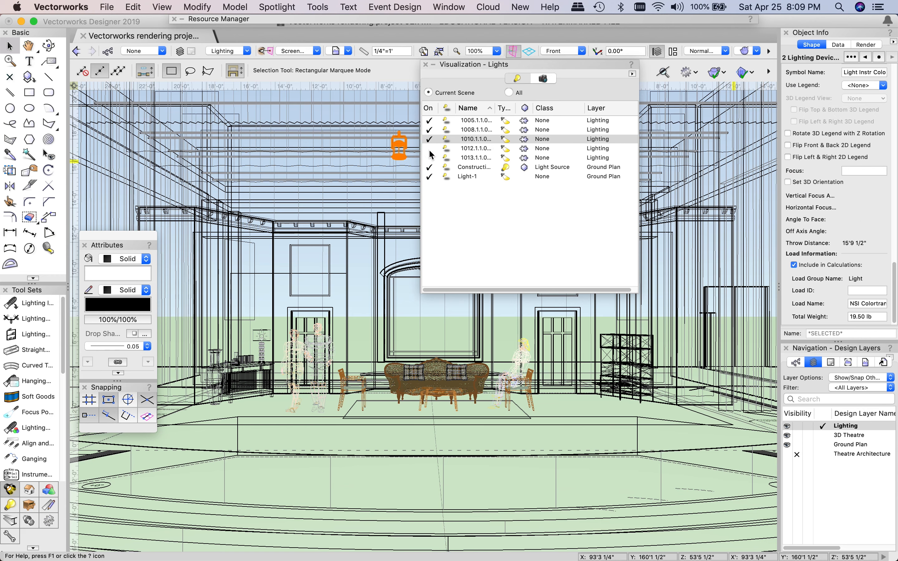
click(429, 148)
click(430, 158)
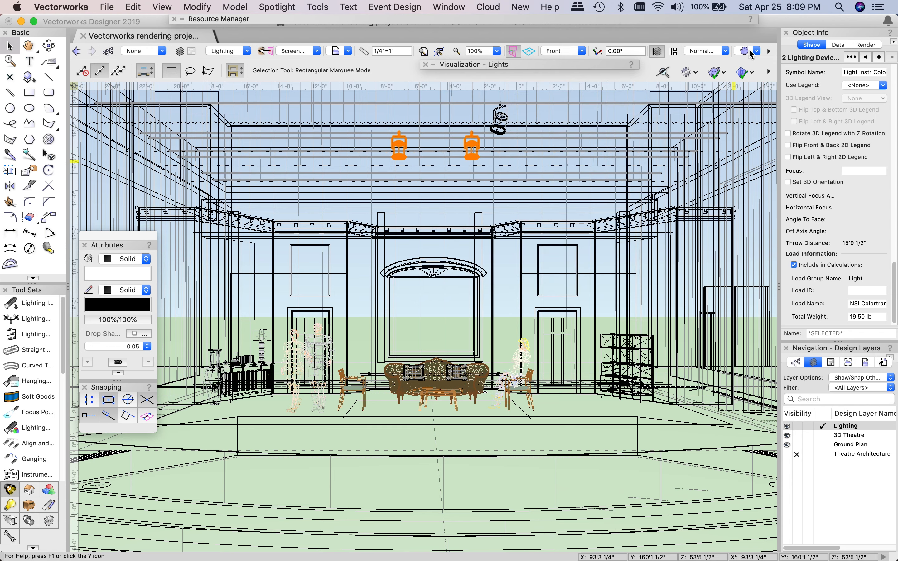
Step: Render the stage perspective in Final Quality Renderworks
click(748, 50)
mouse_move(771, 157)
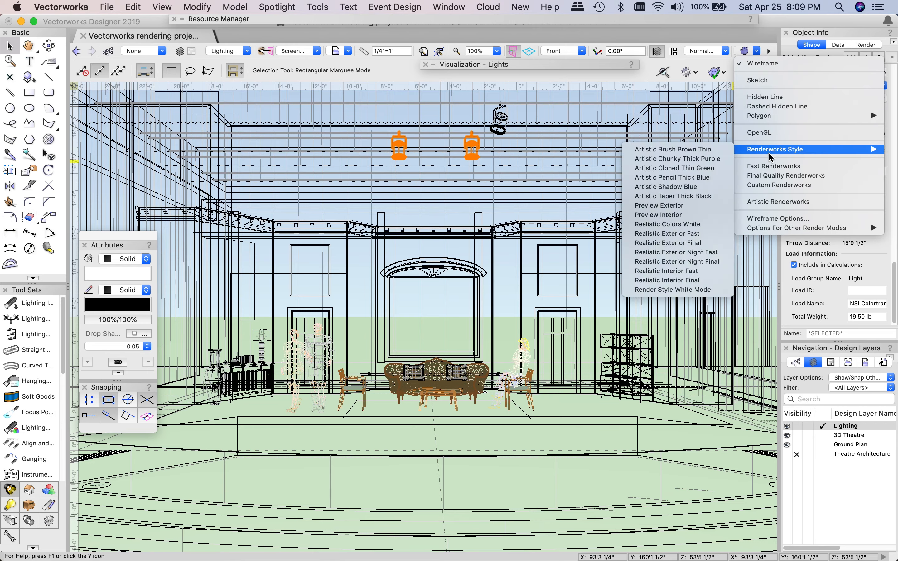
click(769, 175)
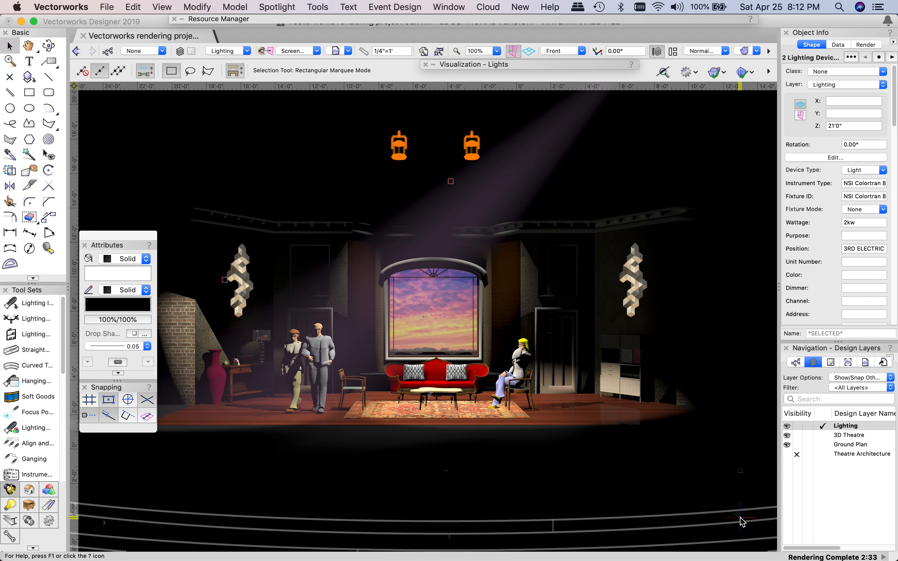
Step: Show the visualization tool set containing the Light tool
click(10, 506)
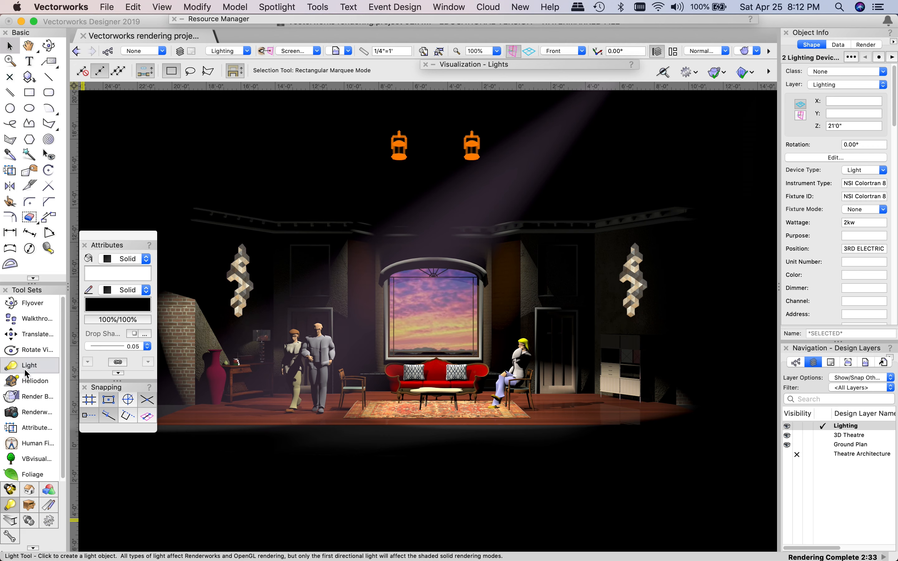